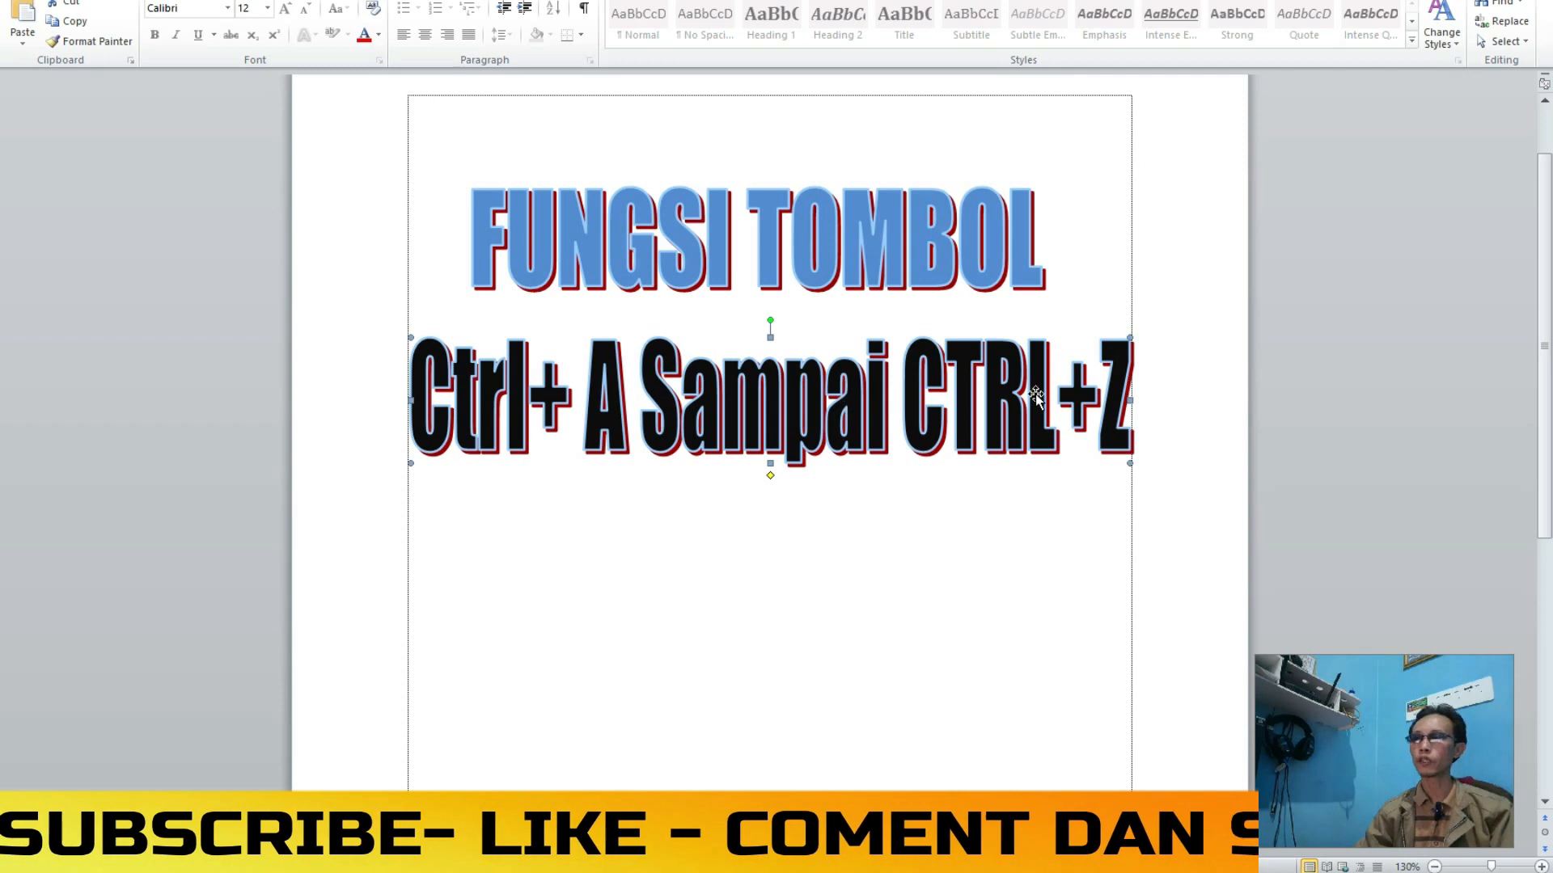
{"action": "left_click_drag", "start_coordinate": [765, 386], "coordinate": [766, 373]}
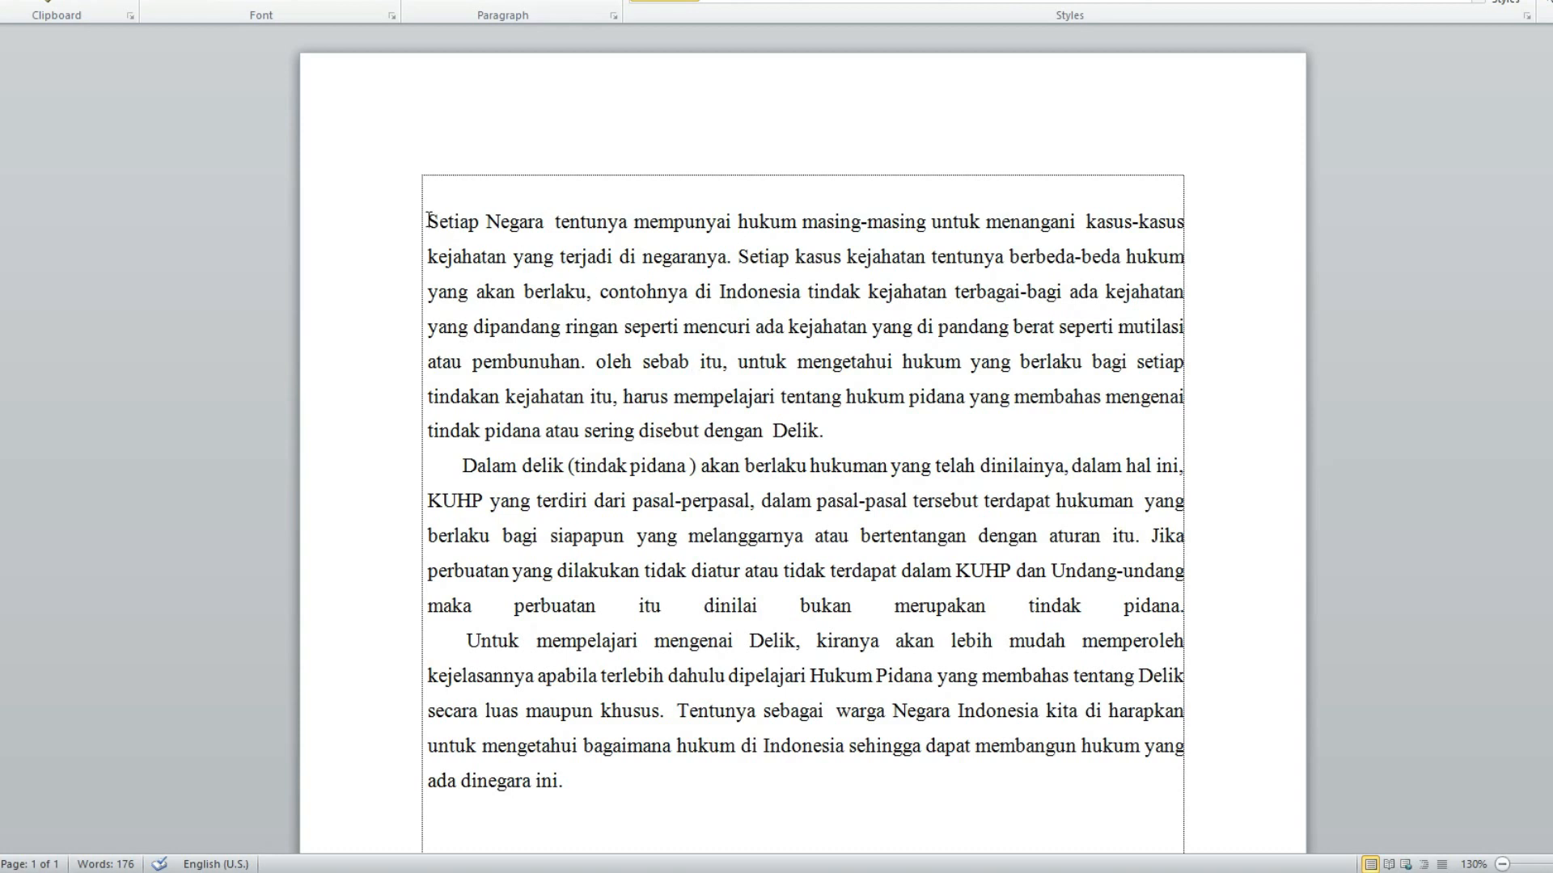
{"action": "left_click_drag", "start_coordinate": [428, 220], "coordinate": [546, 221]}
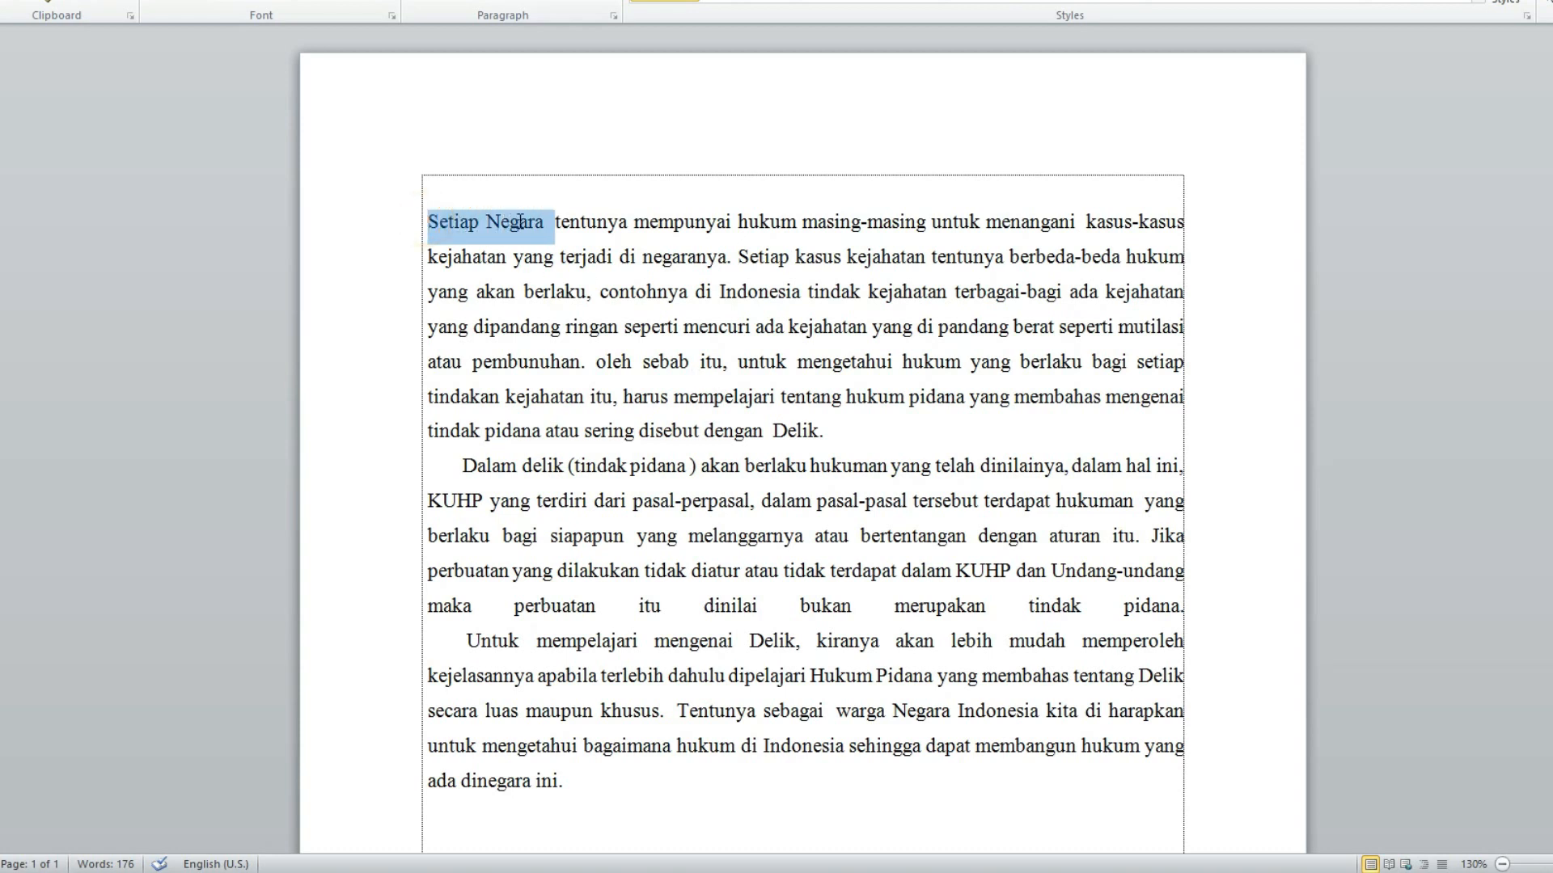
{"action": "left_click", "coordinate": [520, 219]}
{"action": "left_click_drag", "start_coordinate": [429, 221], "coordinate": [463, 223]}
{"action": "left_click", "coordinate": [486, 225]}
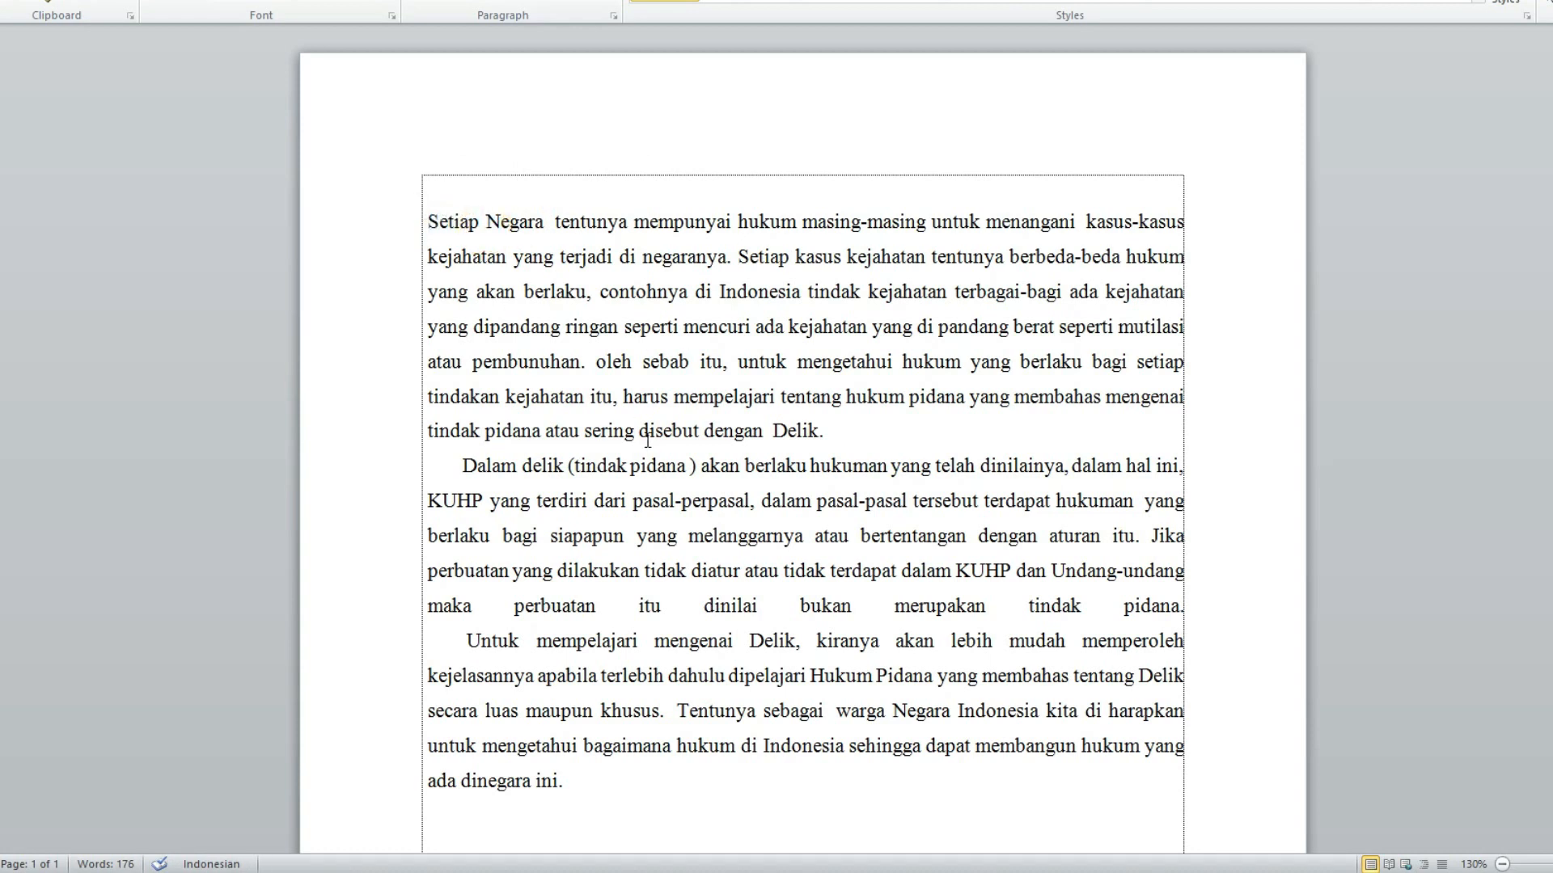
Step: Select all the text in the document and make it bold
{"action": "key", "text": "ctrl+a"}
{"action": "scroll", "coordinate": [672, 584], "scroll_direction": "down", "scroll_amount": 1}
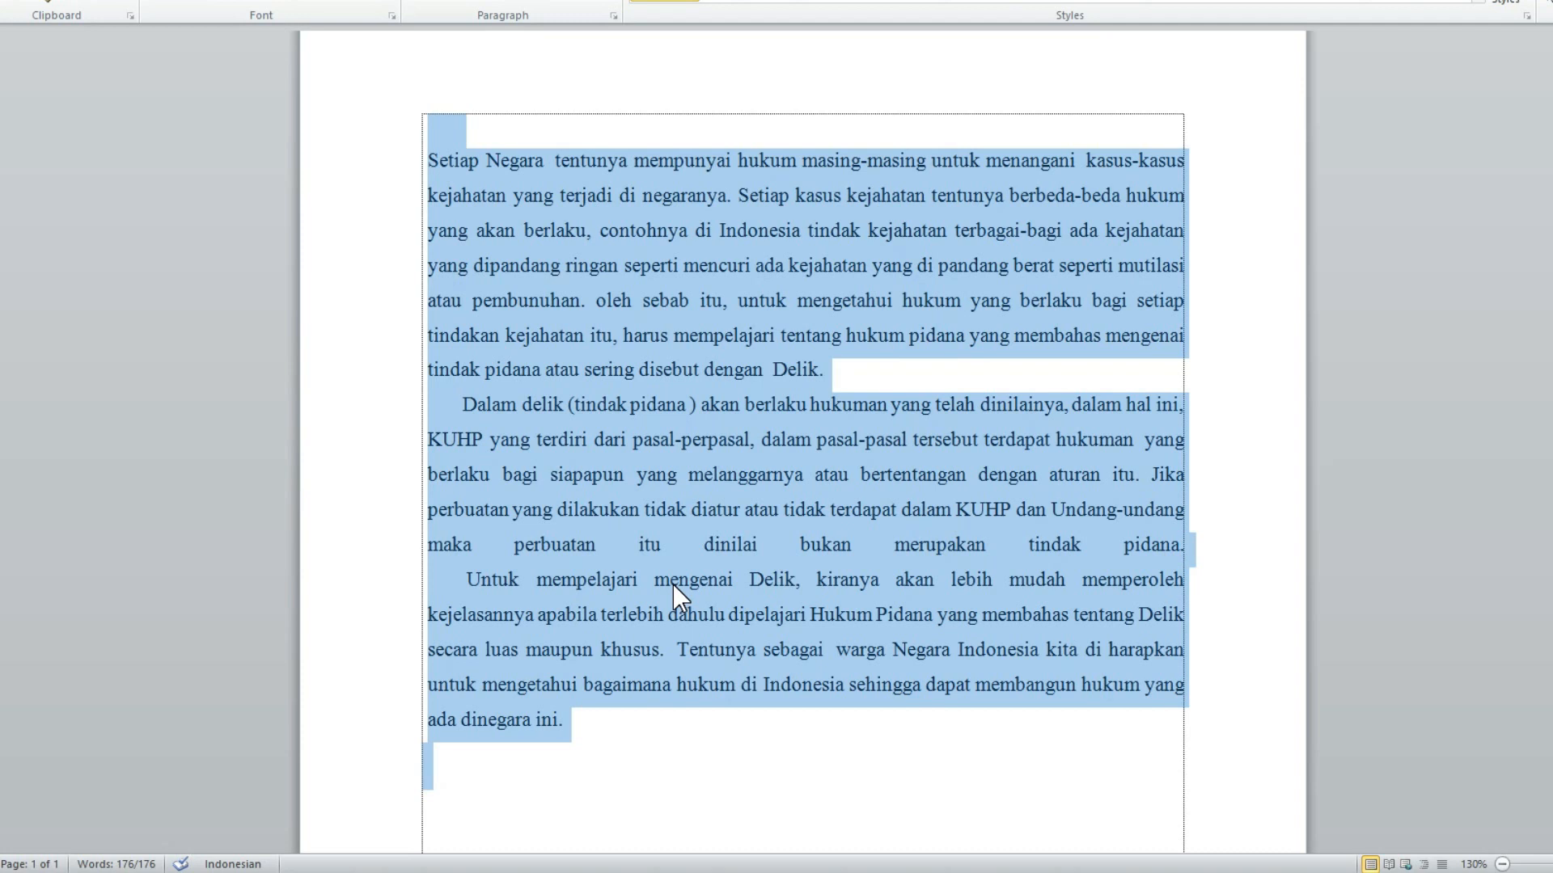
{"action": "left_click", "coordinate": [658, 477]}
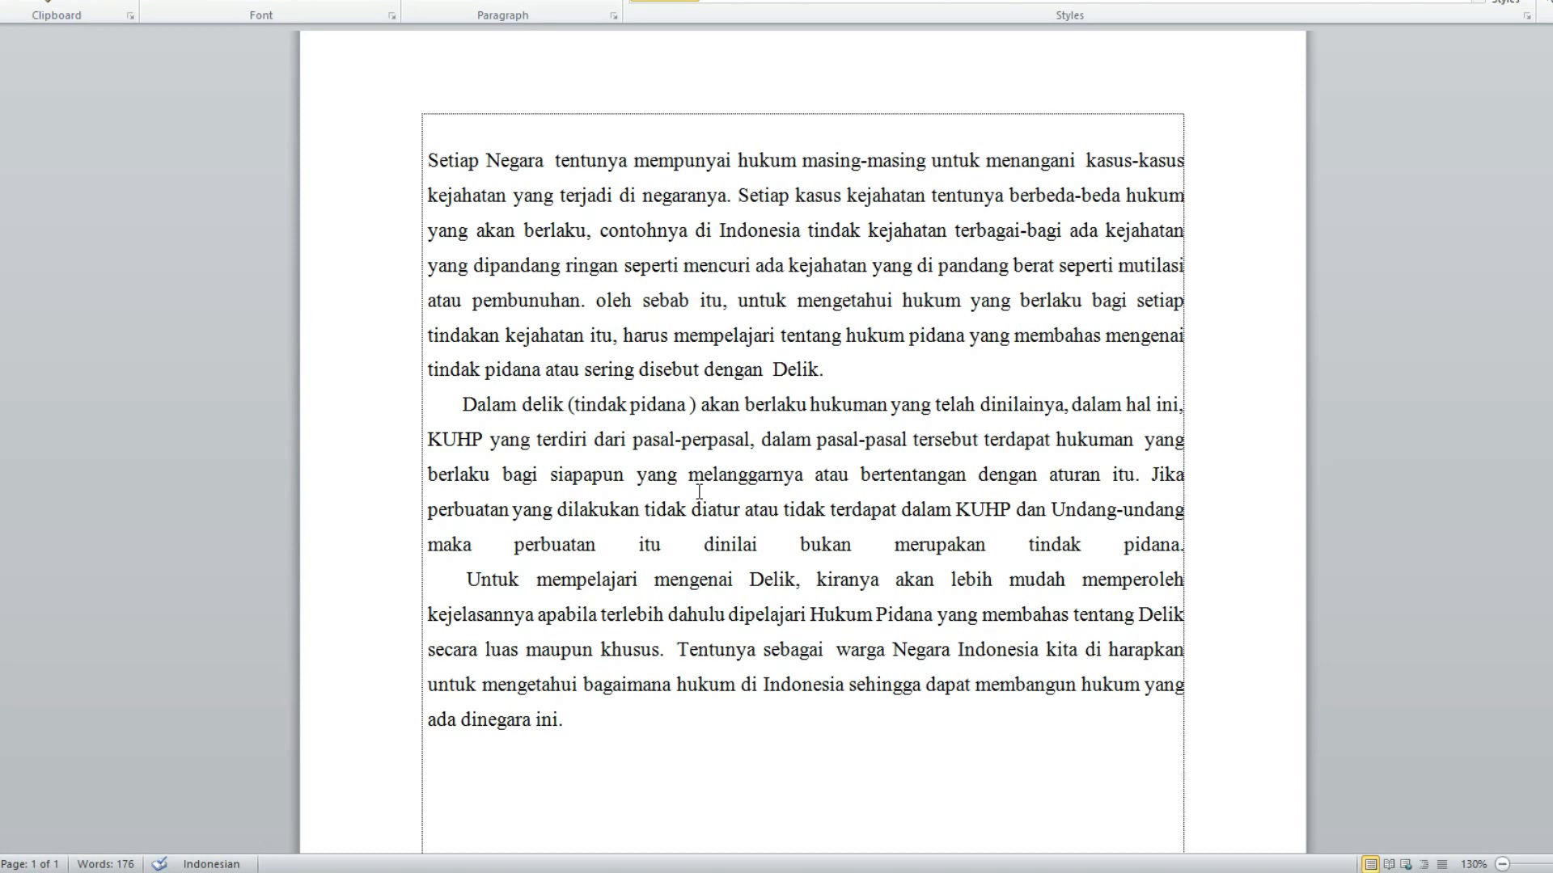
{"action": "key", "text": "ctrl+a"}
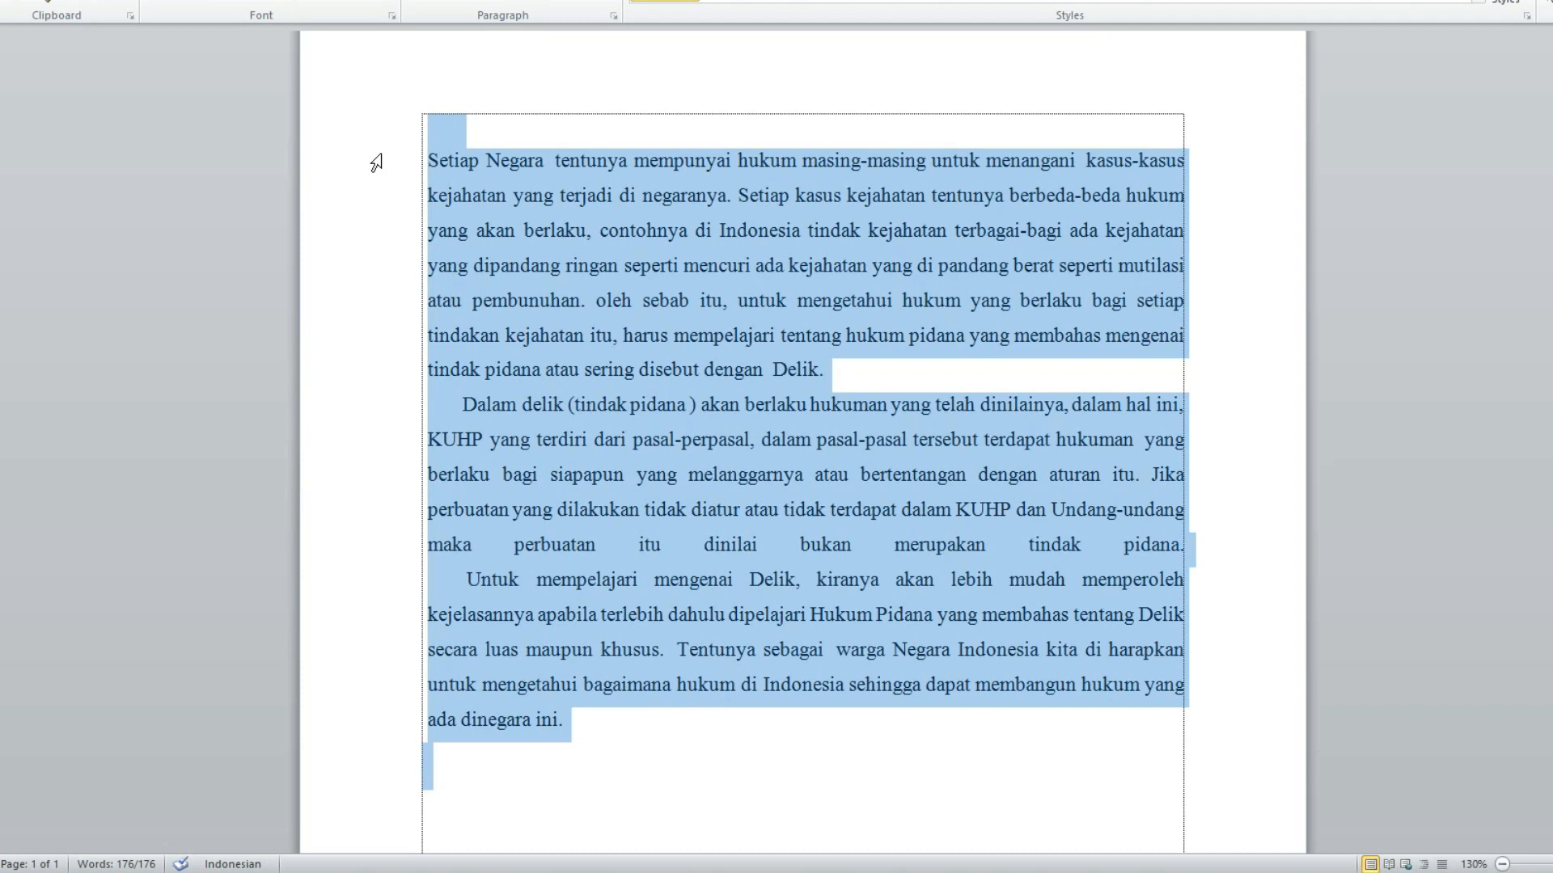
{"action": "key", "text": "ctrl+b"}
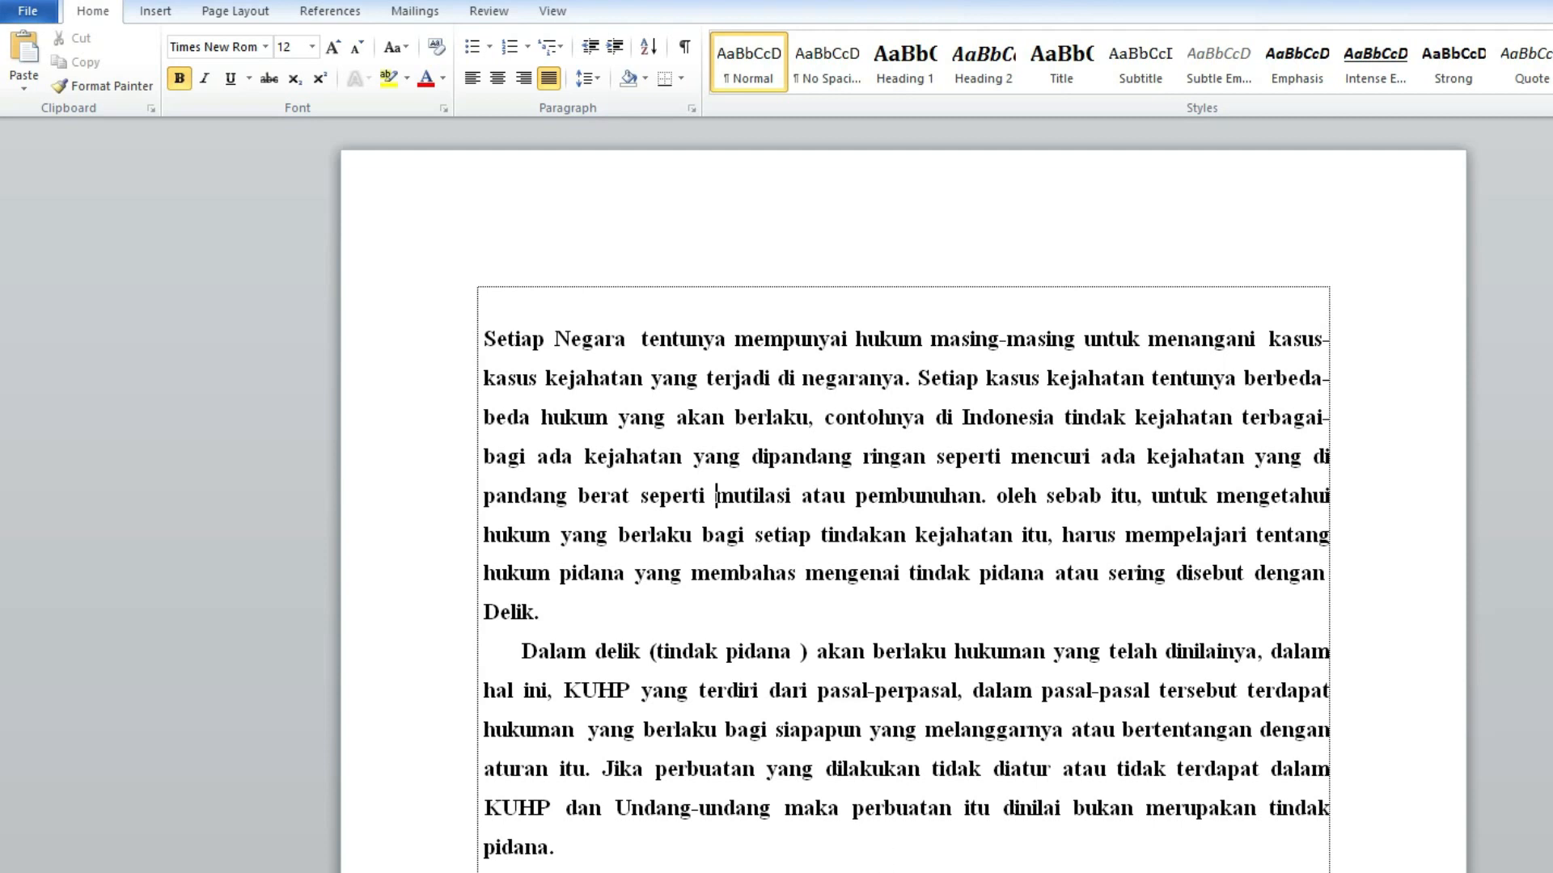
Step: Copy "Dalam delik (tindak pidana ) akan berlaku hukuman yang telah dinilainya" from the second paragraph and paste it below the last paragraph
{"action": "scroll", "coordinate": [898, 777], "scroll_direction": "down", "scroll_amount": 2}
{"action": "scroll", "coordinate": [894, 790], "scroll_direction": "up", "scroll_amount": 1}
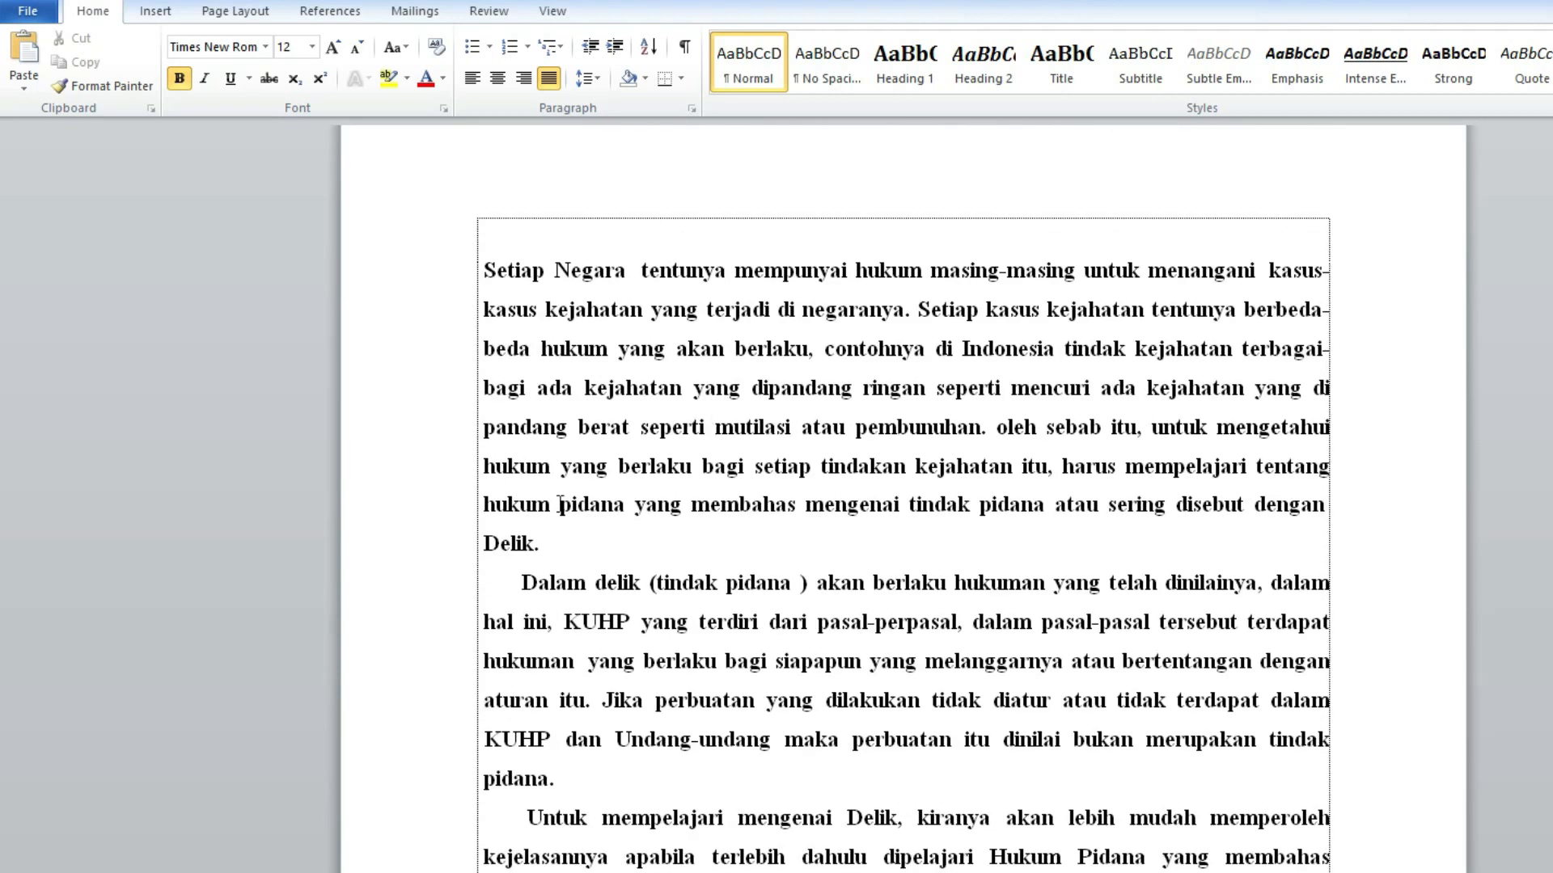
{"action": "left_click_drag", "start_coordinate": [522, 583], "coordinate": [1257, 583]}
{"action": "key", "text": "ctrl+c"}
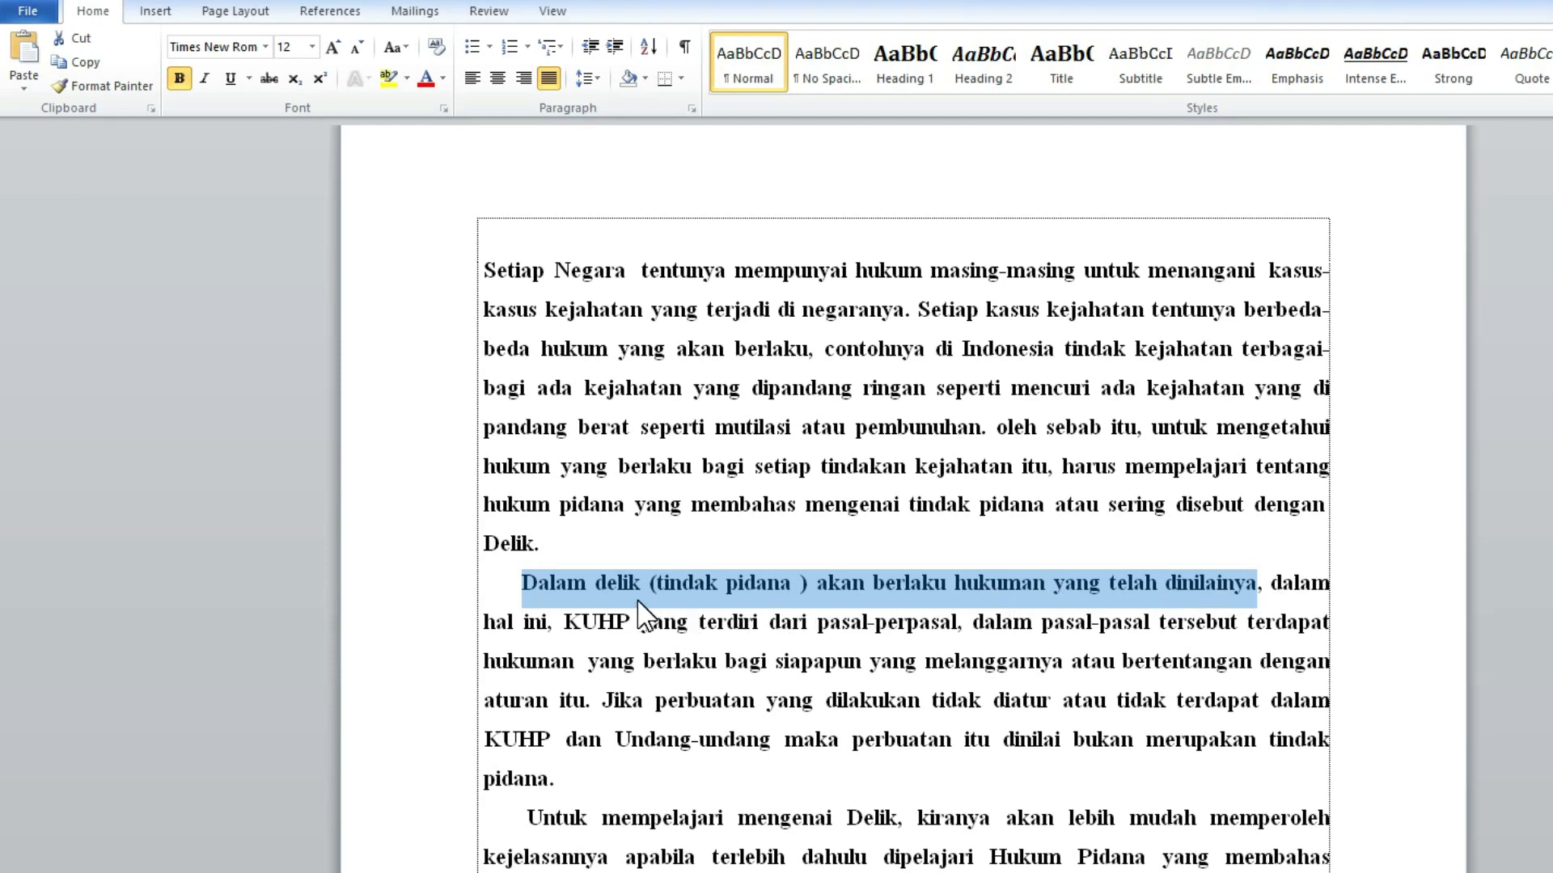
{"action": "scroll", "coordinate": [639, 619], "scroll_direction": "down", "scroll_amount": 3}
{"action": "left_click", "coordinate": [797, 835]}
{"action": "key", "text": "ctrl+v"}
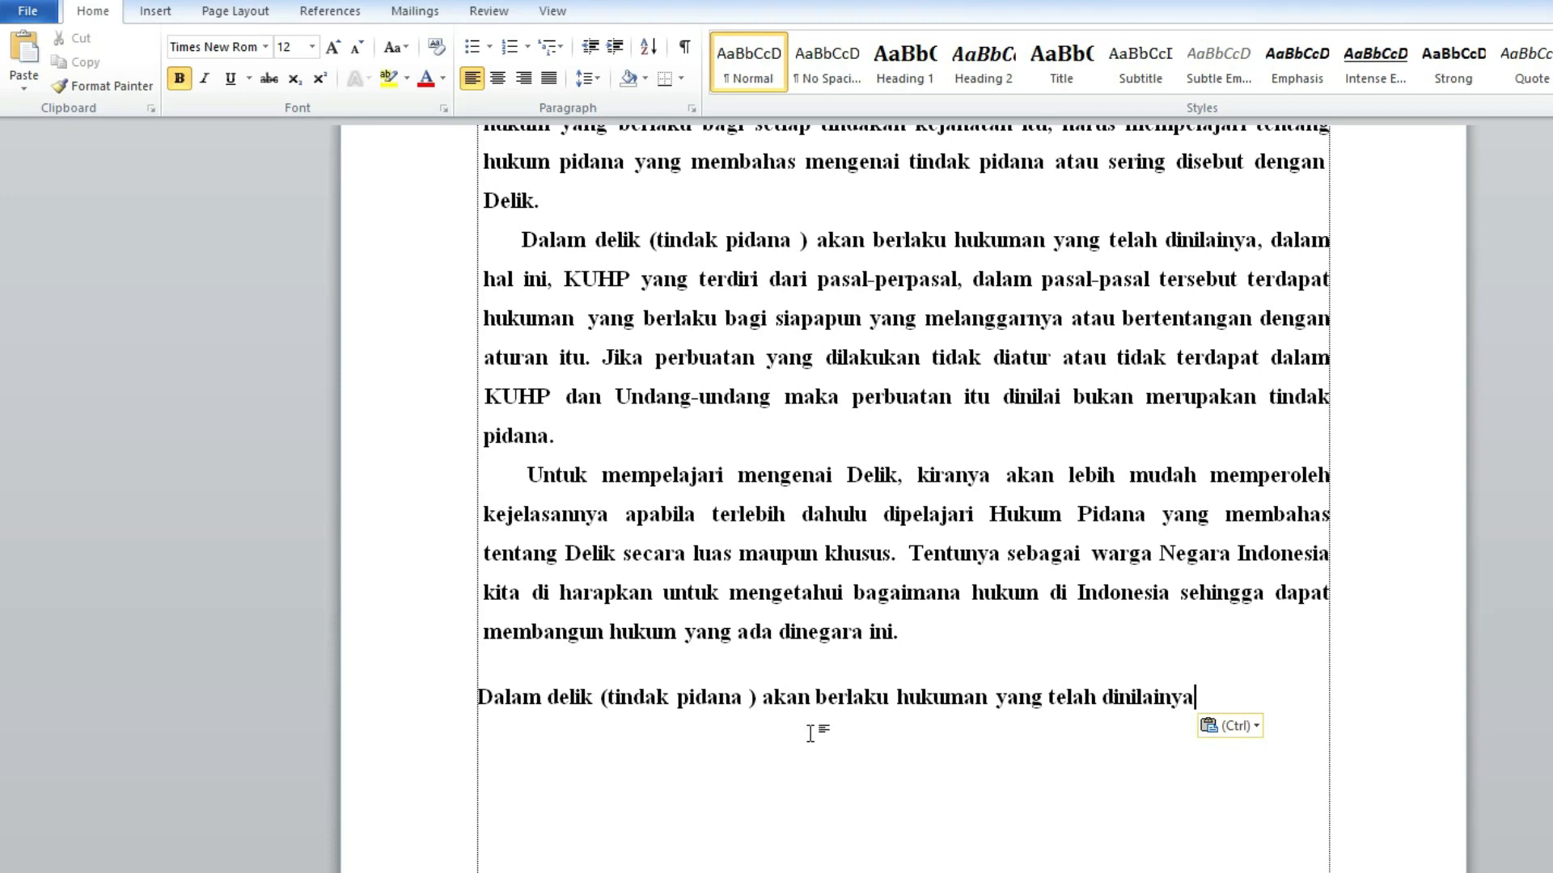
Step: Centre the first paragraph, which starts with the underlined decorative text
{"action": "scroll", "coordinate": [813, 732], "scroll_direction": "up", "scroll_amount": 2}
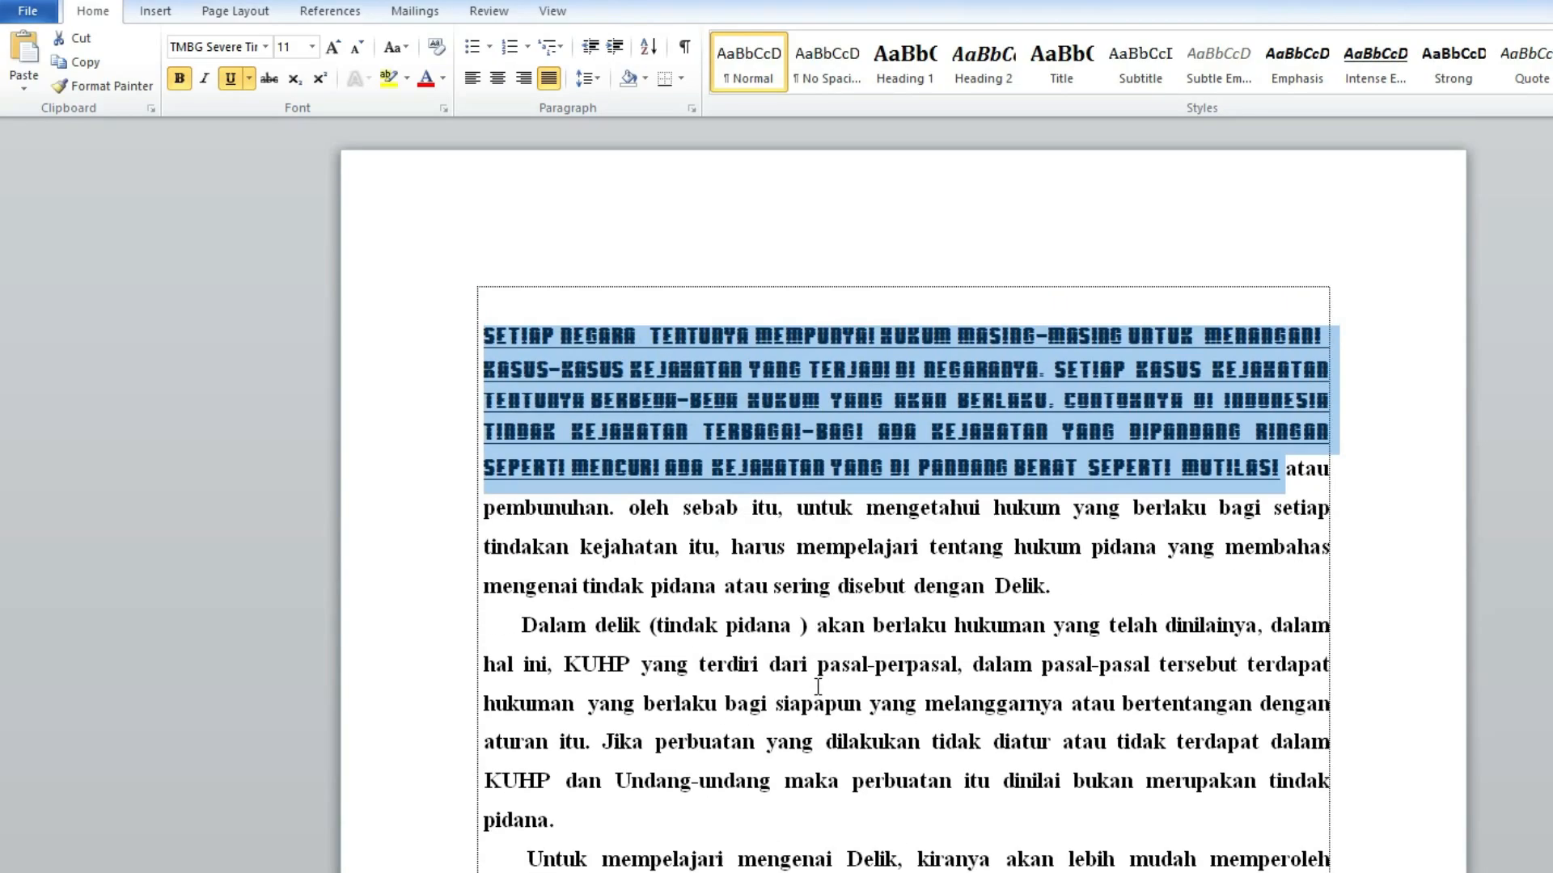
{"action": "key", "text": "ctrl+e"}
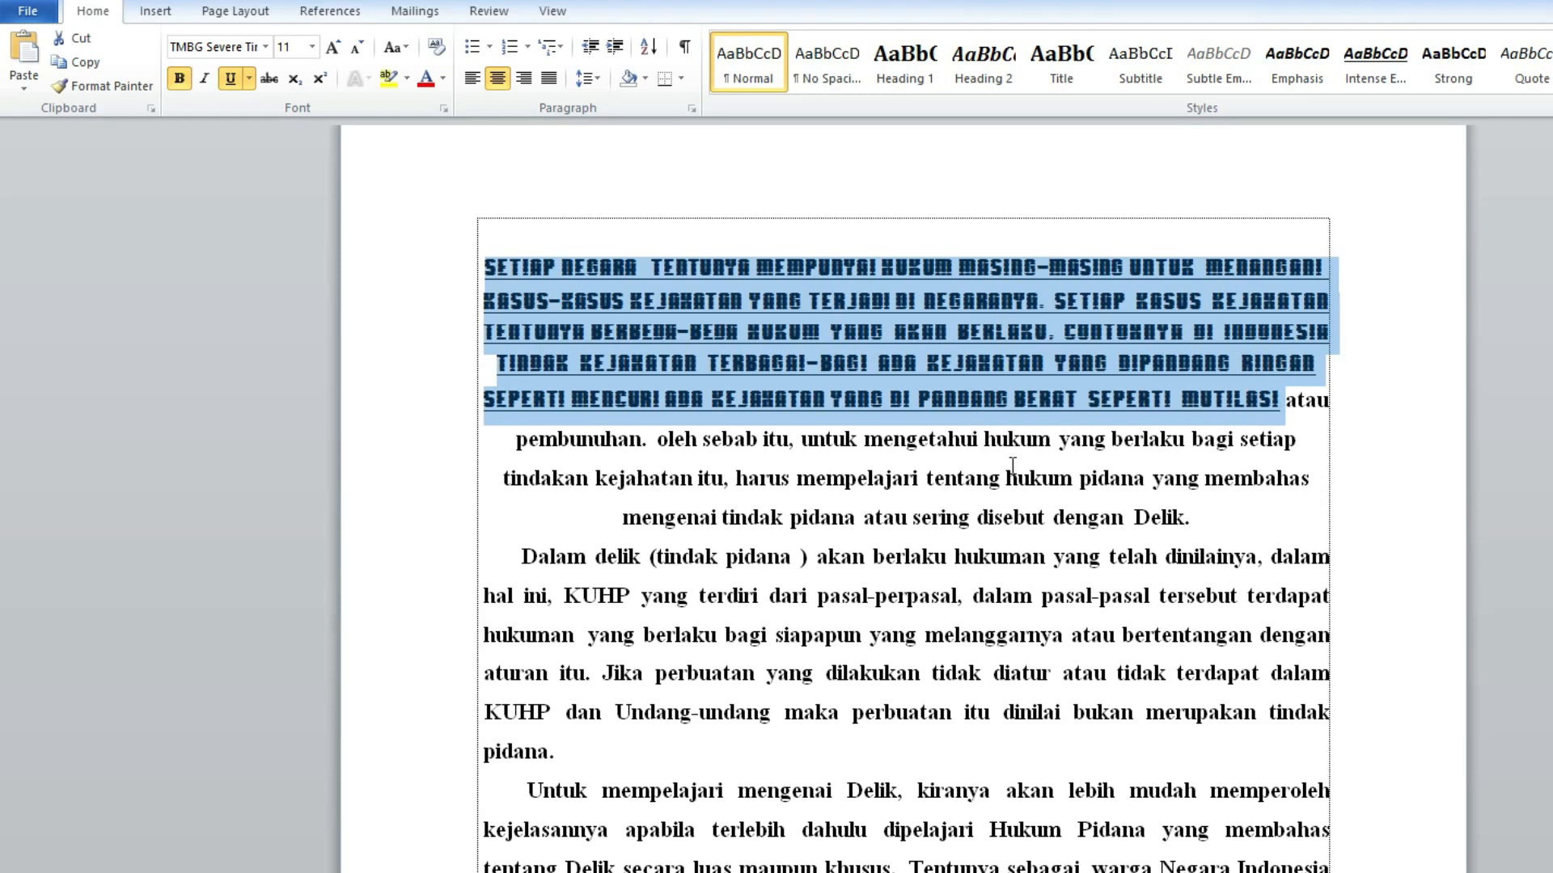
{"action": "scroll", "coordinate": [1016, 487], "scroll_direction": "up", "scroll_amount": 2}
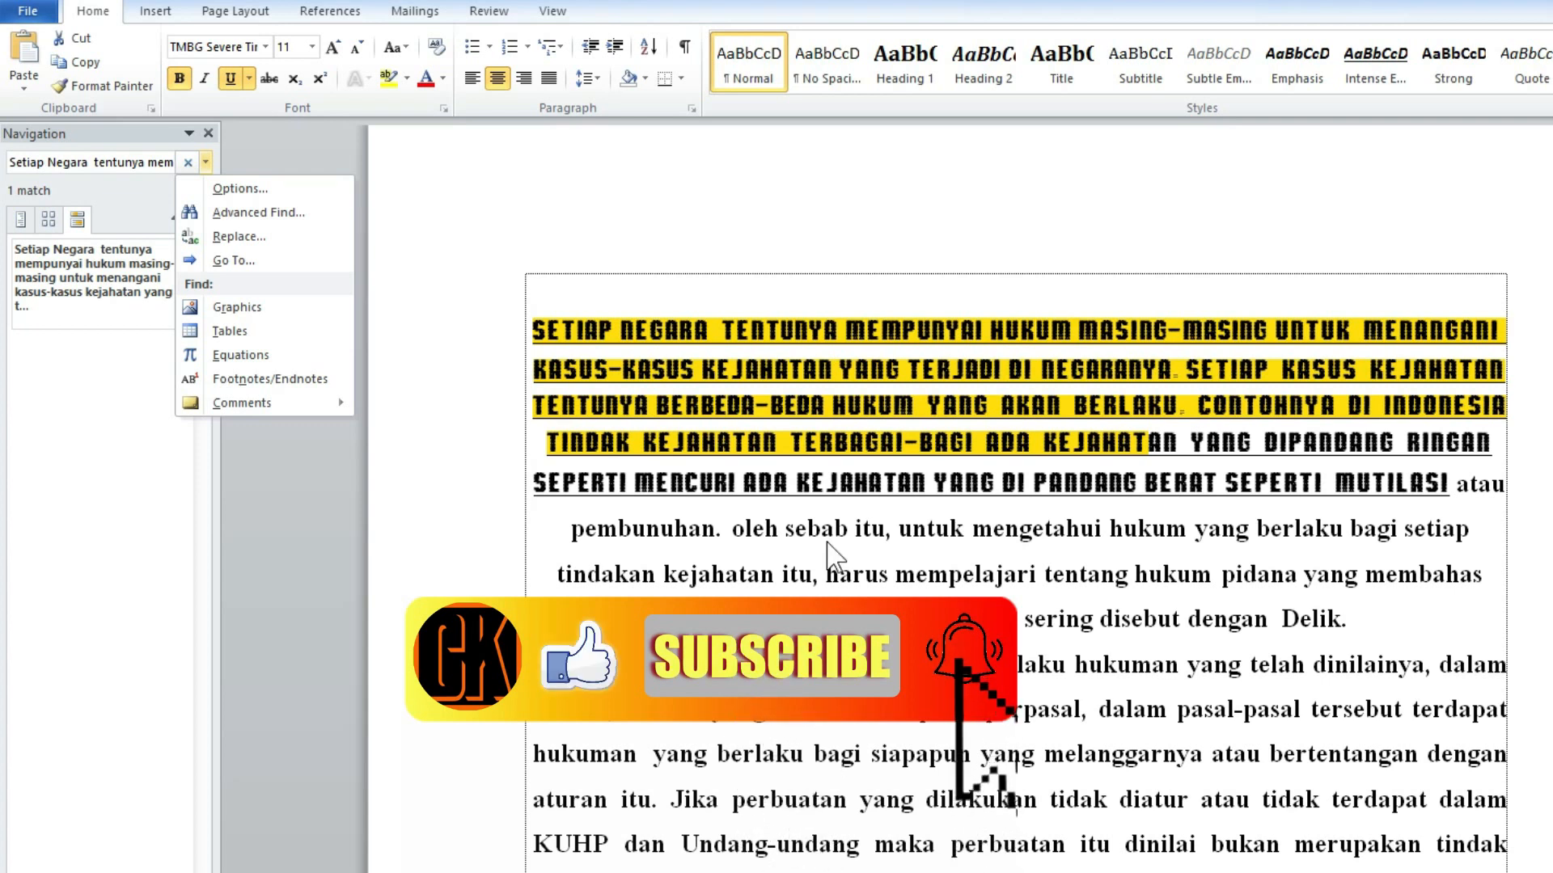
Step: Open the Go To page settings from the document search options to view them, and close the dialog
{"action": "left_click", "coordinate": [813, 550]}
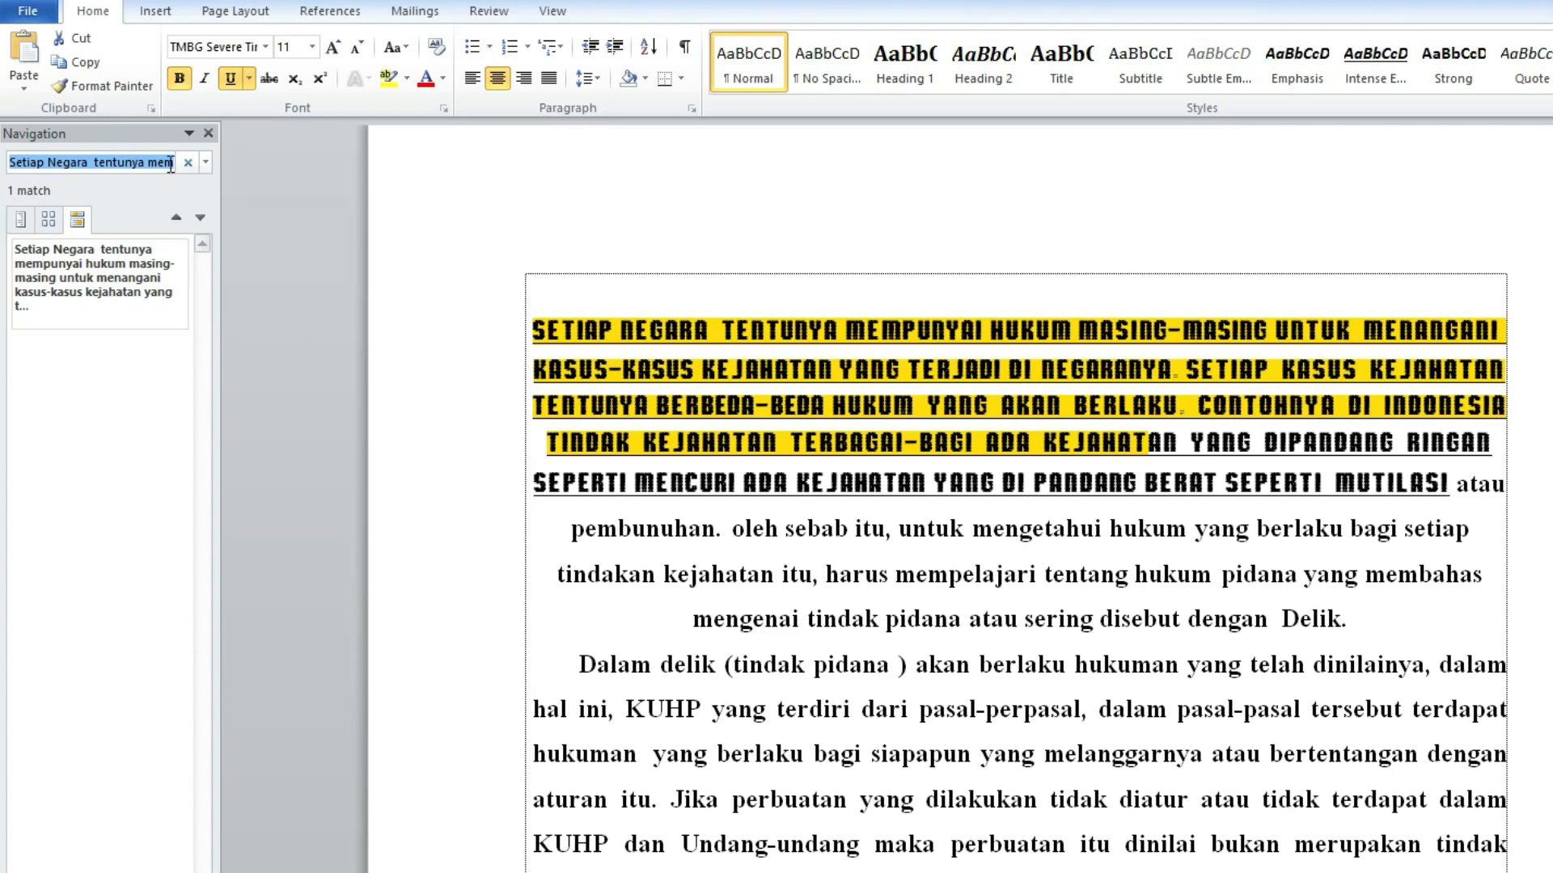
{"action": "left_click", "coordinate": [205, 162]}
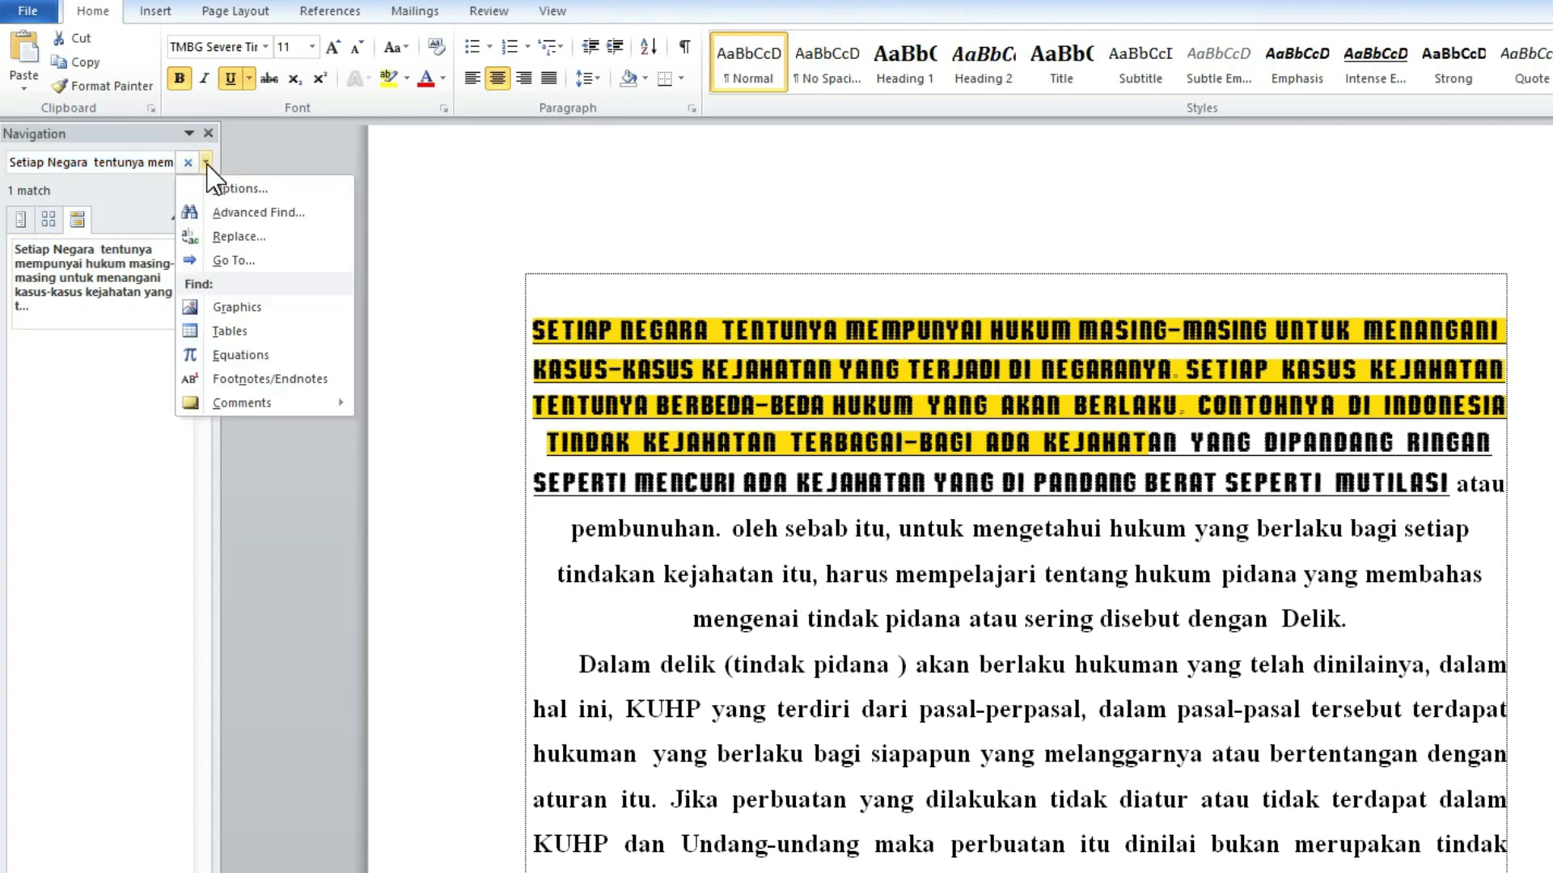
{"action": "left_click", "coordinate": [217, 261]}
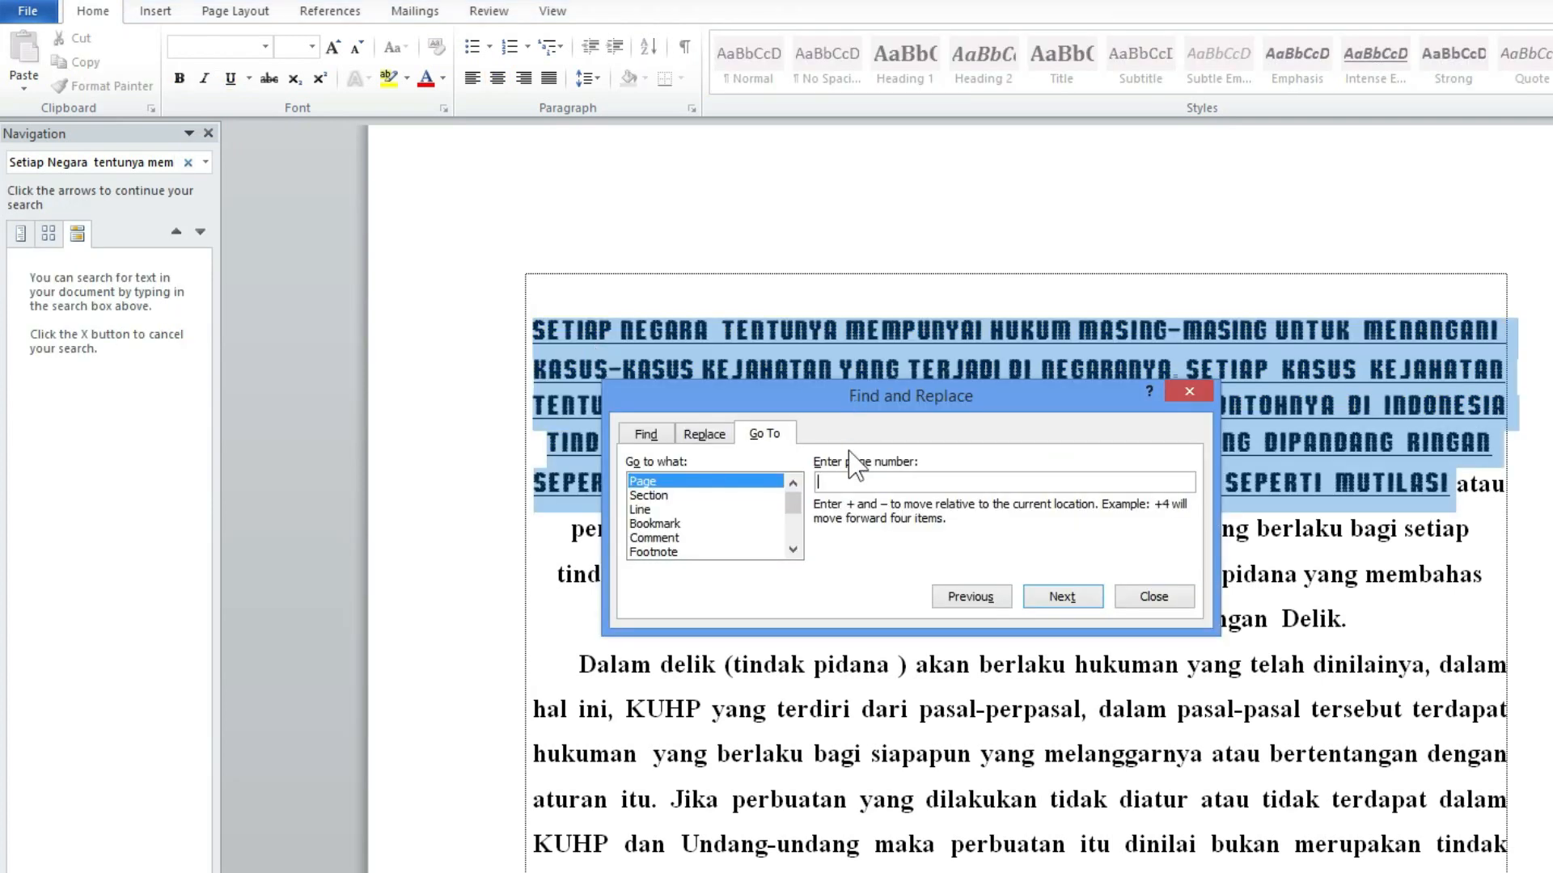
{"action": "left_click", "coordinate": [873, 427]}
{"action": "left_click", "coordinate": [1167, 595]}
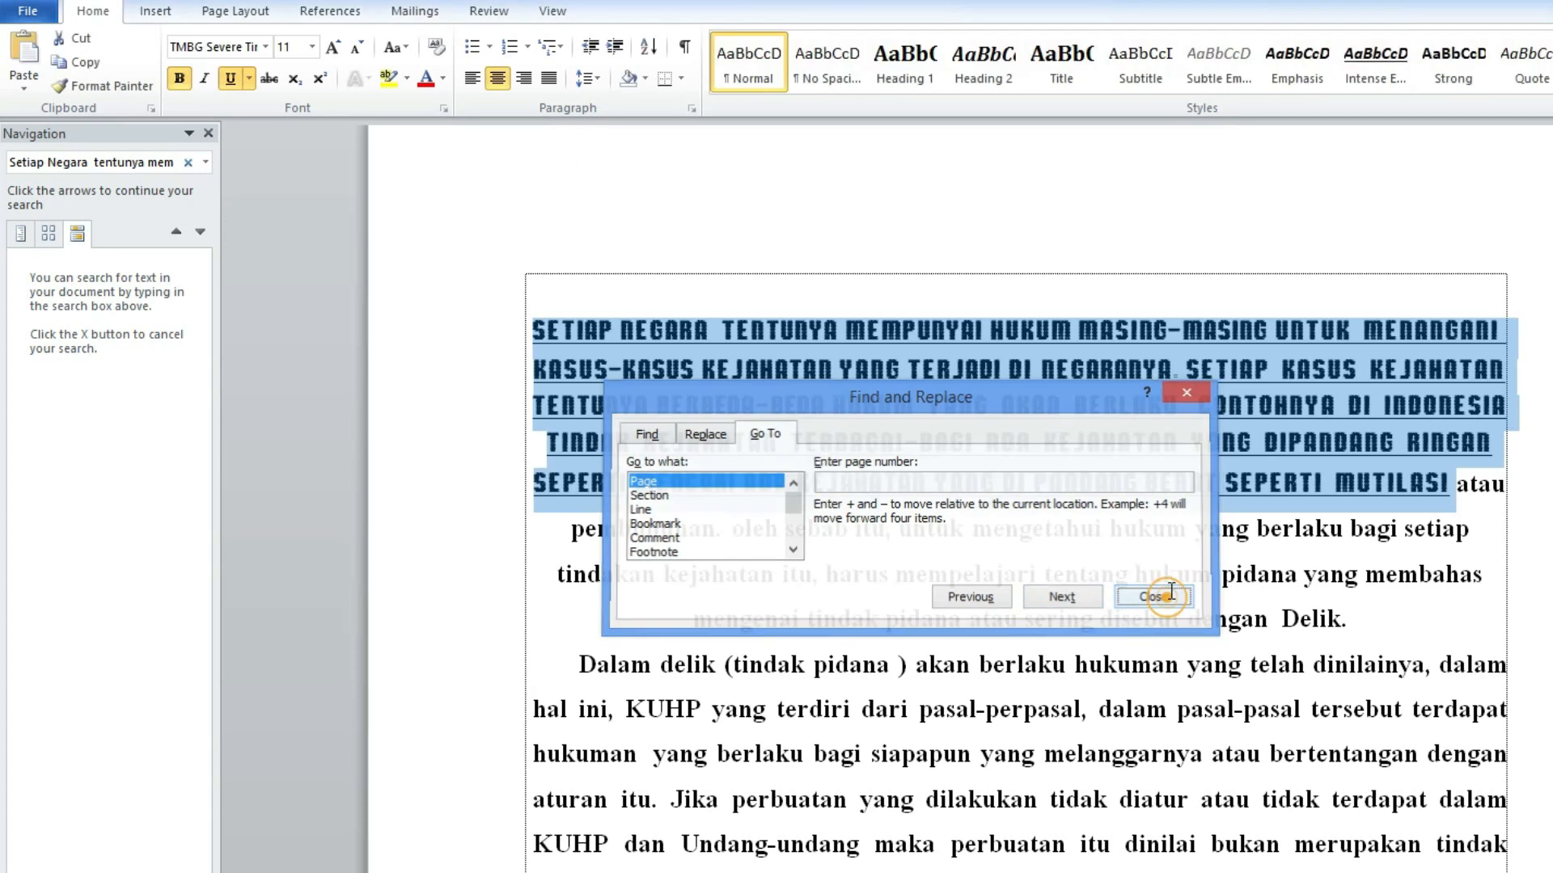
Step: Place the cursor on an empty page and use Go To to jump to page 8 of the document
{"action": "scroll", "coordinate": [1151, 584], "scroll_direction": "down", "scroll_amount": 7}
{"action": "scroll", "coordinate": [975, 672], "scroll_direction": "down", "scroll_amount": 10}
{"action": "left_click", "coordinate": [920, 678]}
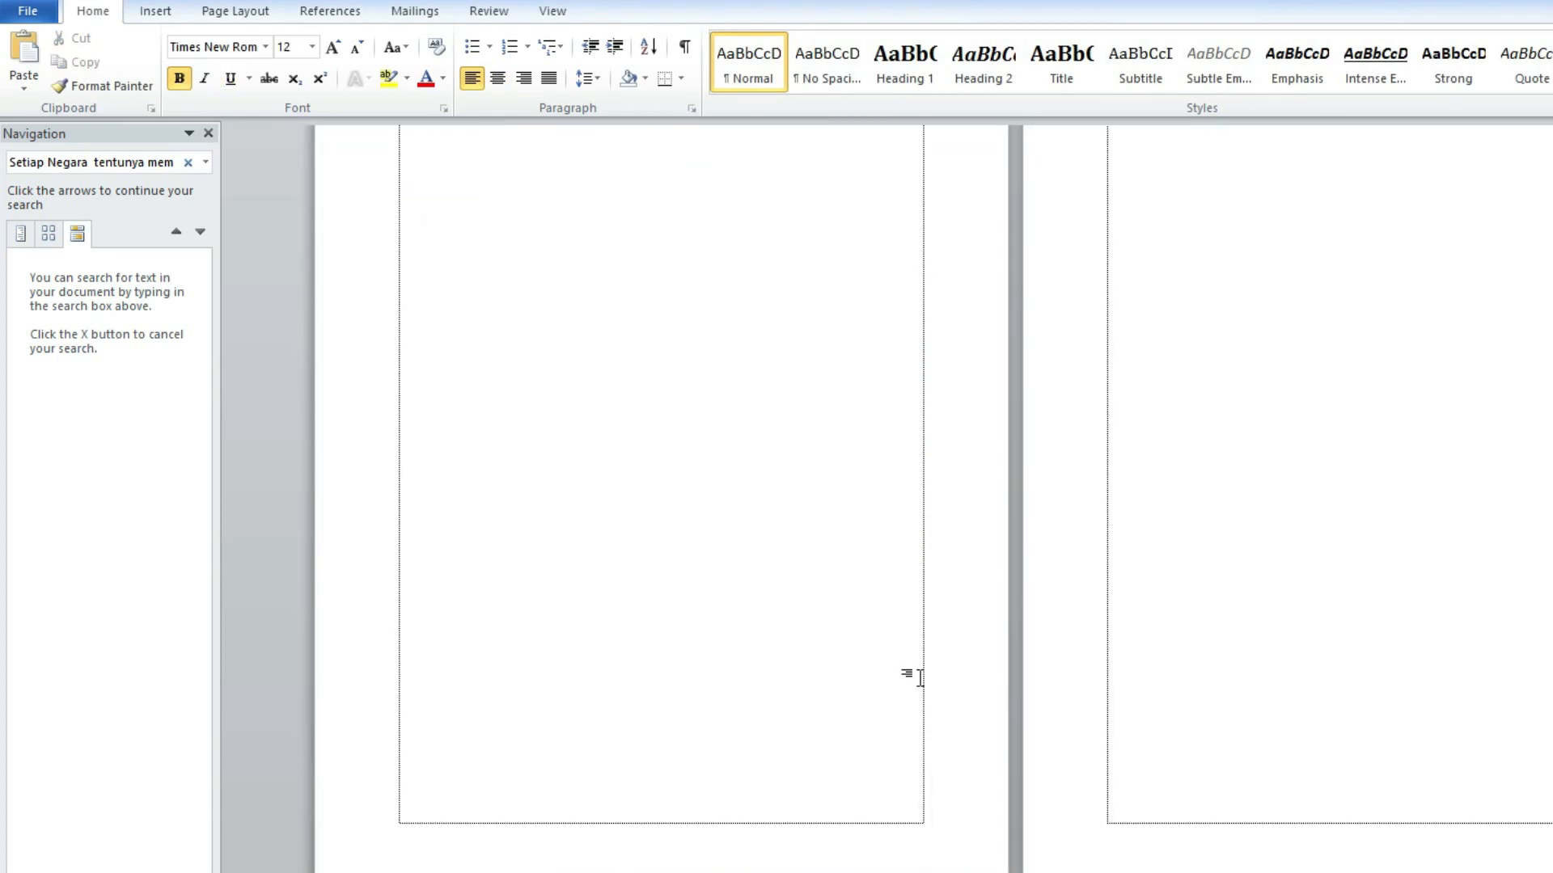
{"action": "scroll", "coordinate": [920, 672], "scroll_direction": "down", "scroll_amount": 5}
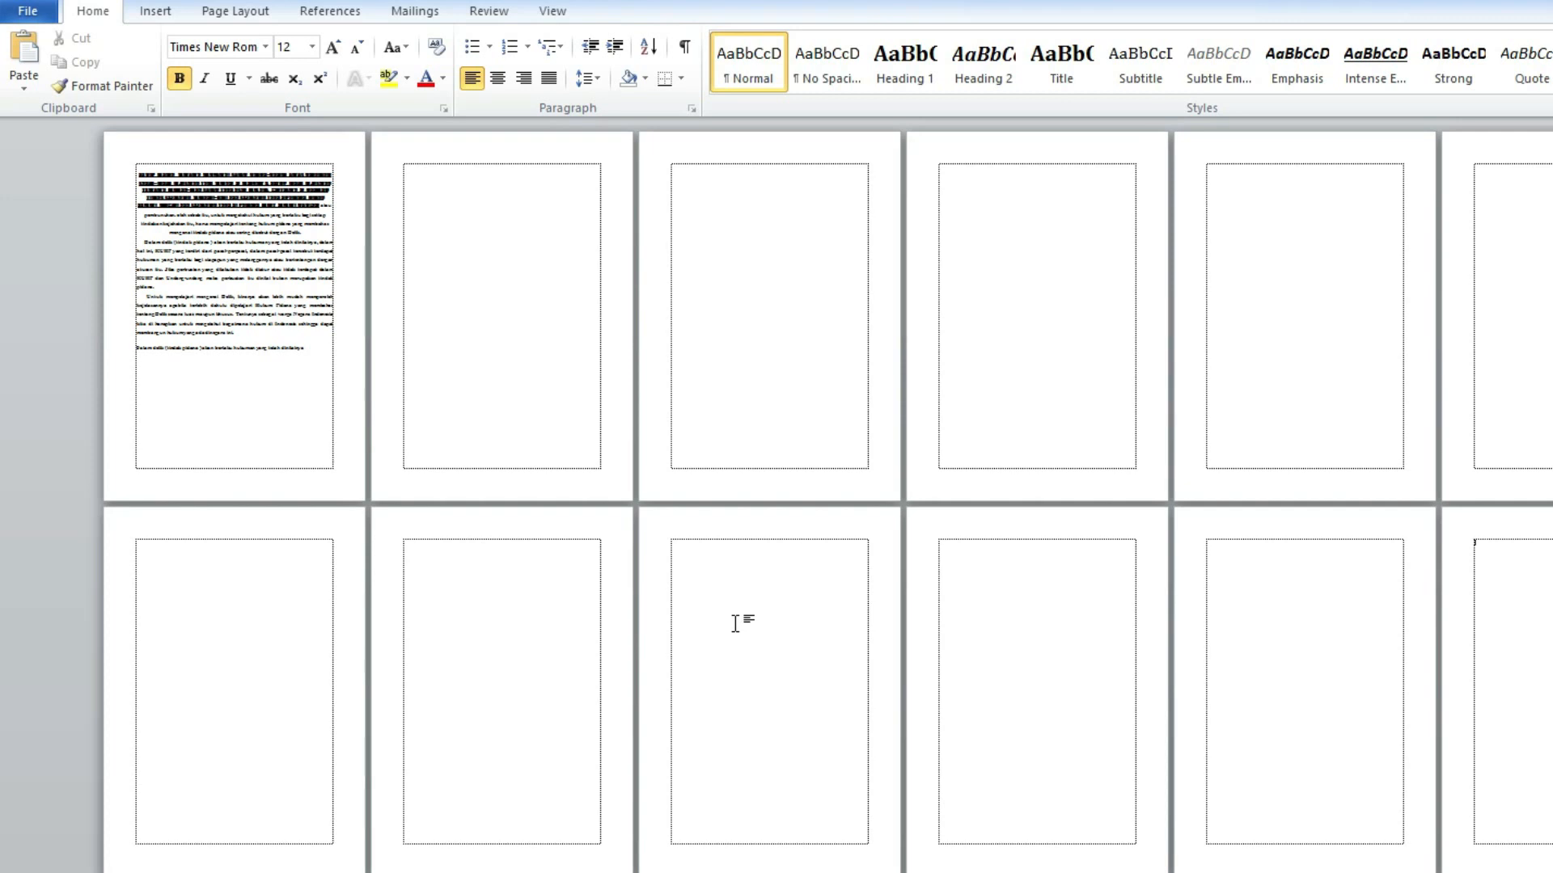
{"action": "key", "text": "ctrl+g"}
{"action": "left_click_drag", "start_coordinate": [833, 403], "coordinate": [633, 296]}
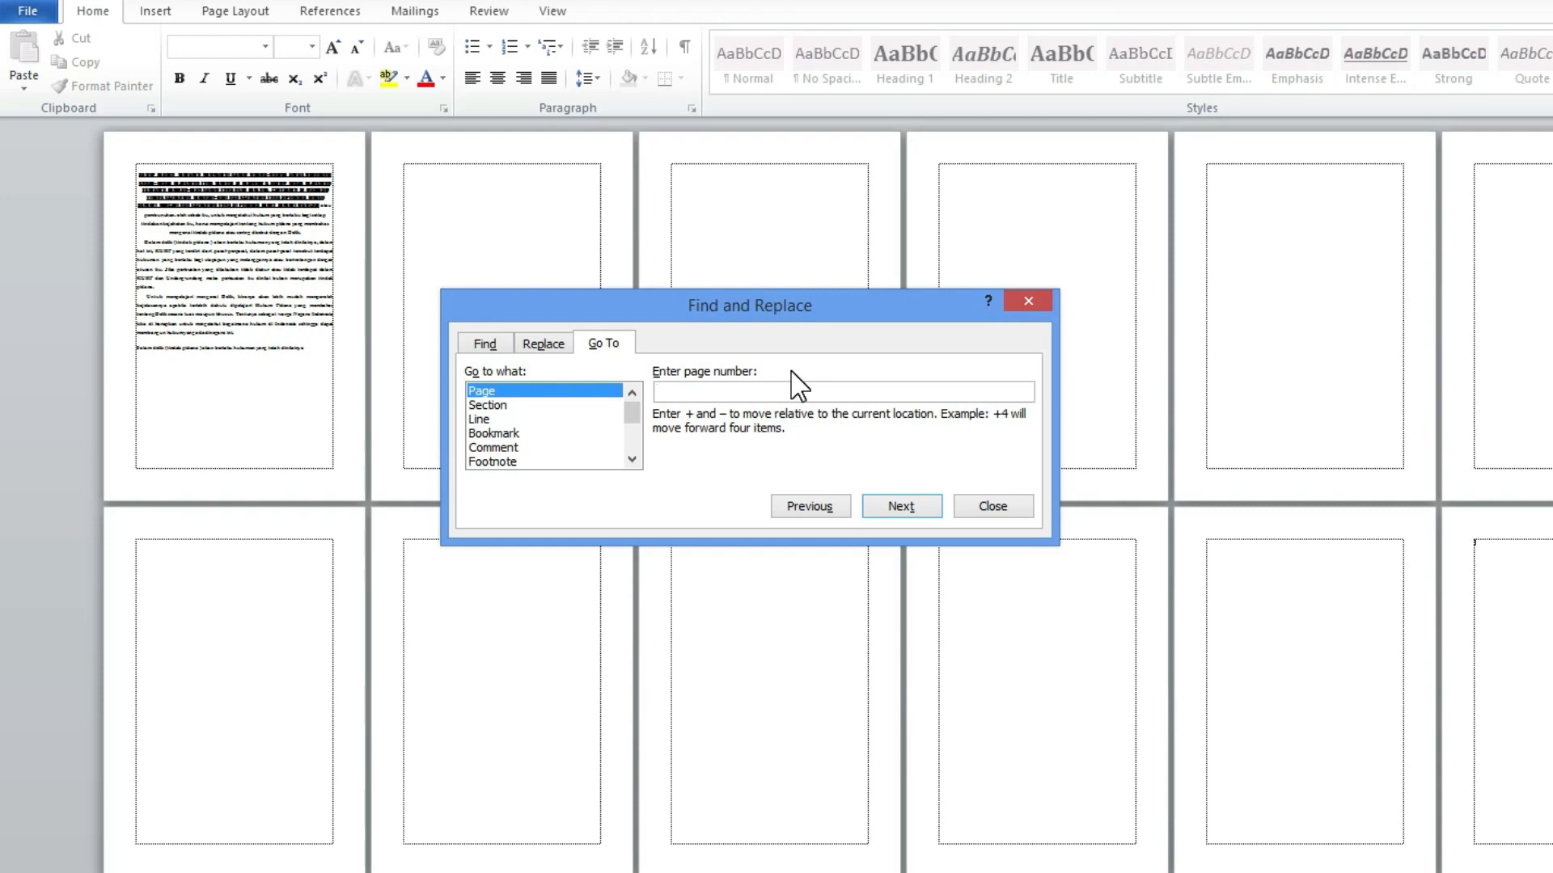
{"action": "type", "text": "8"}
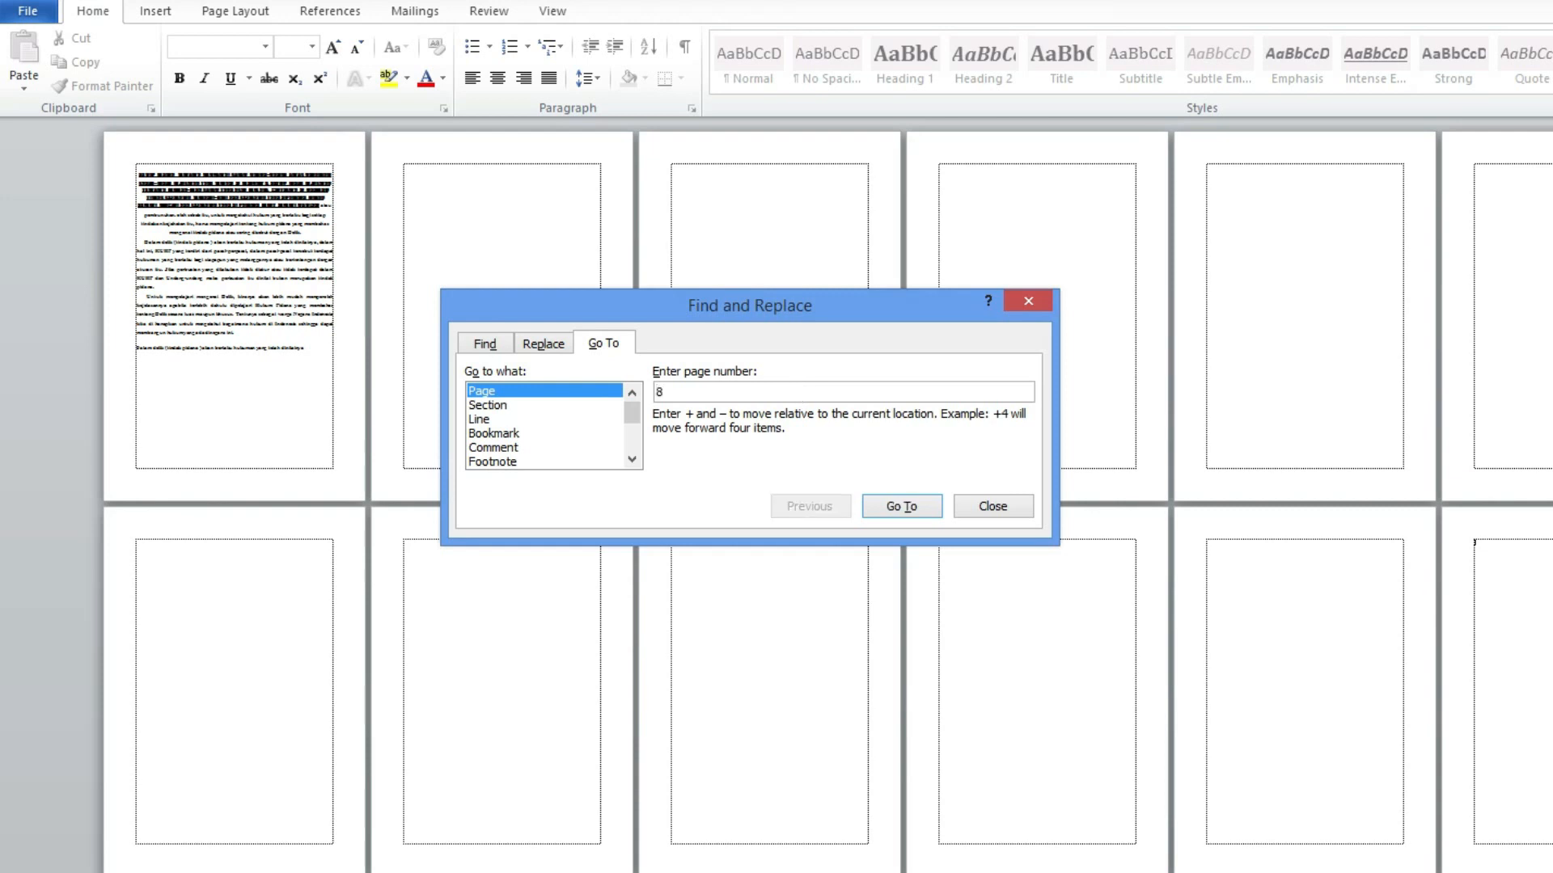
{"action": "left_click", "coordinate": [922, 507]}
{"action": "left_click", "coordinate": [1029, 301]}
{"action": "left_click", "coordinate": [506, 279]}
{"action": "scroll", "coordinate": [521, 383], "scroll_direction": "up", "scroll_amount": 4}
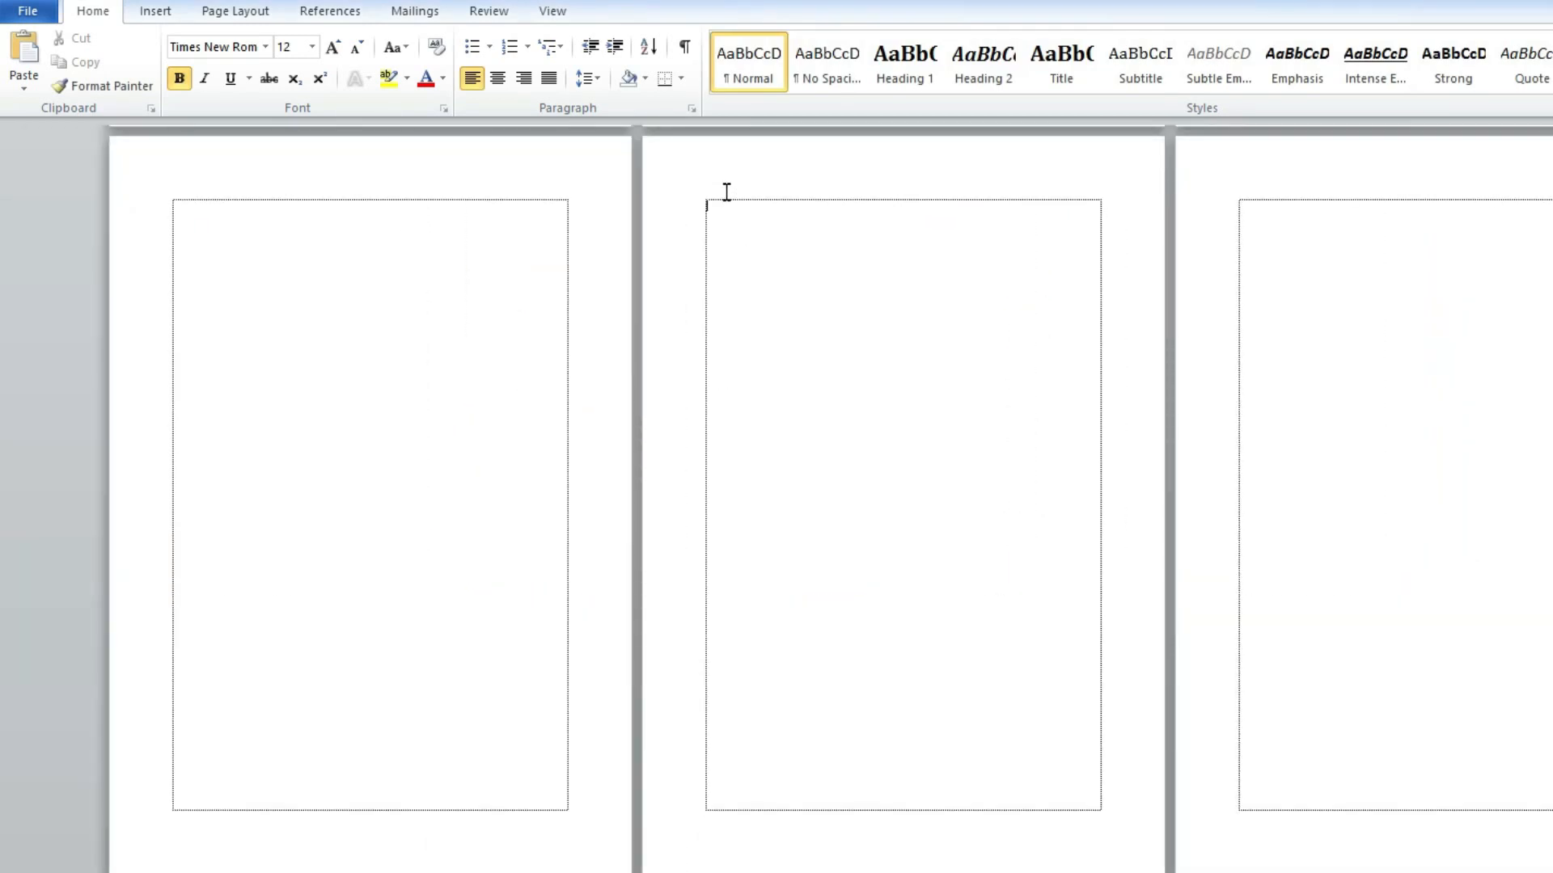
{"action": "scroll", "coordinate": [705, 214], "scroll_direction": "up", "scroll_amount": 2}
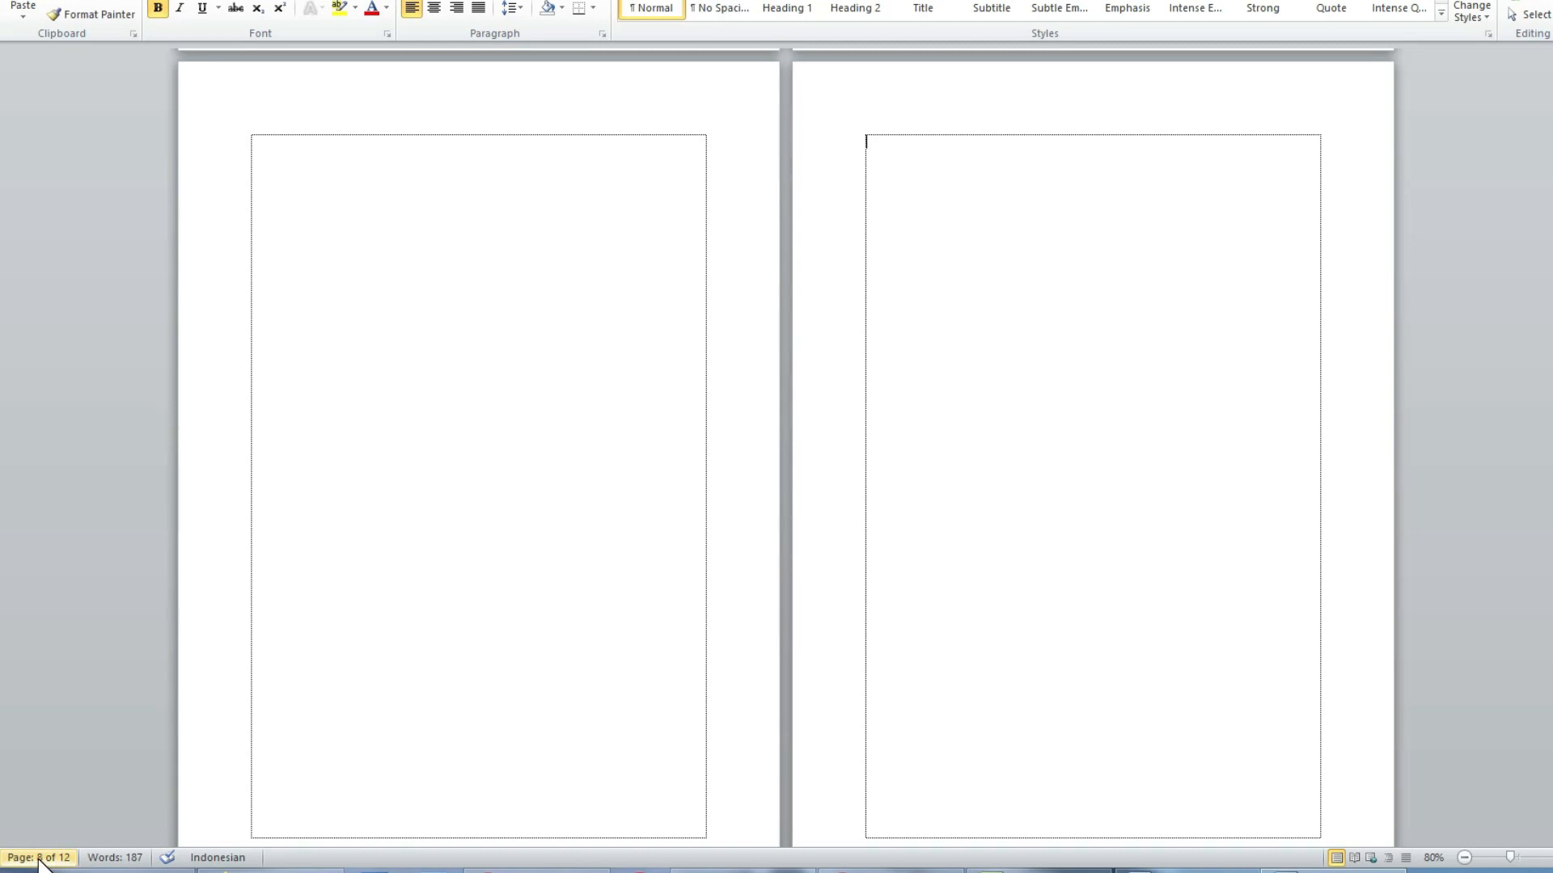
Step: Use Go To to jump to page 4 of the document
{"action": "left_click", "coordinate": [39, 859]}
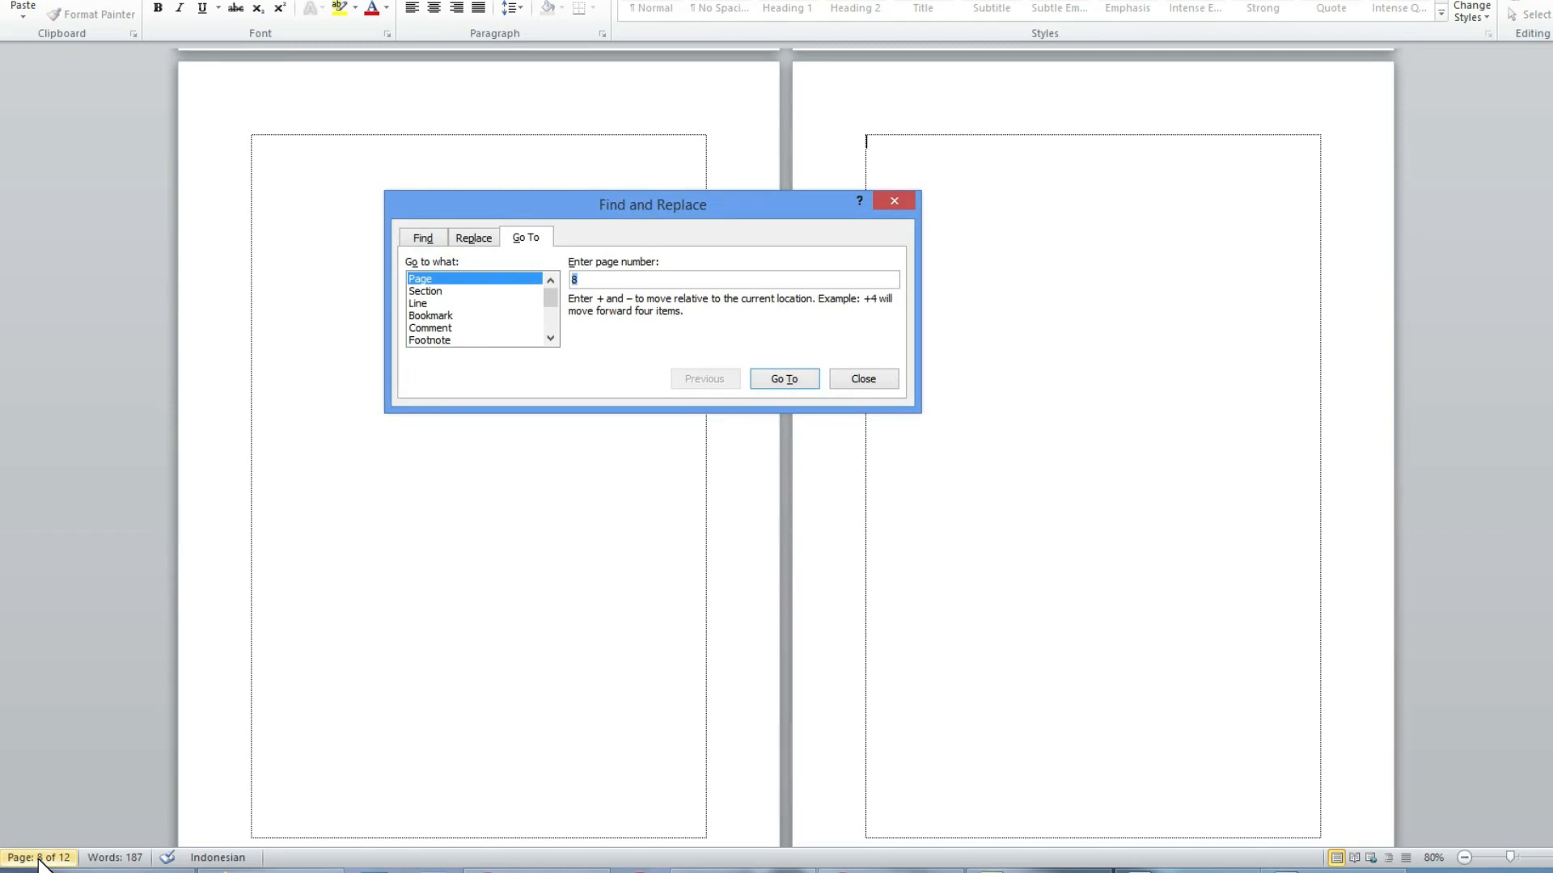
{"action": "type", "text": "4"}
{"action": "left_click", "coordinate": [785, 378]}
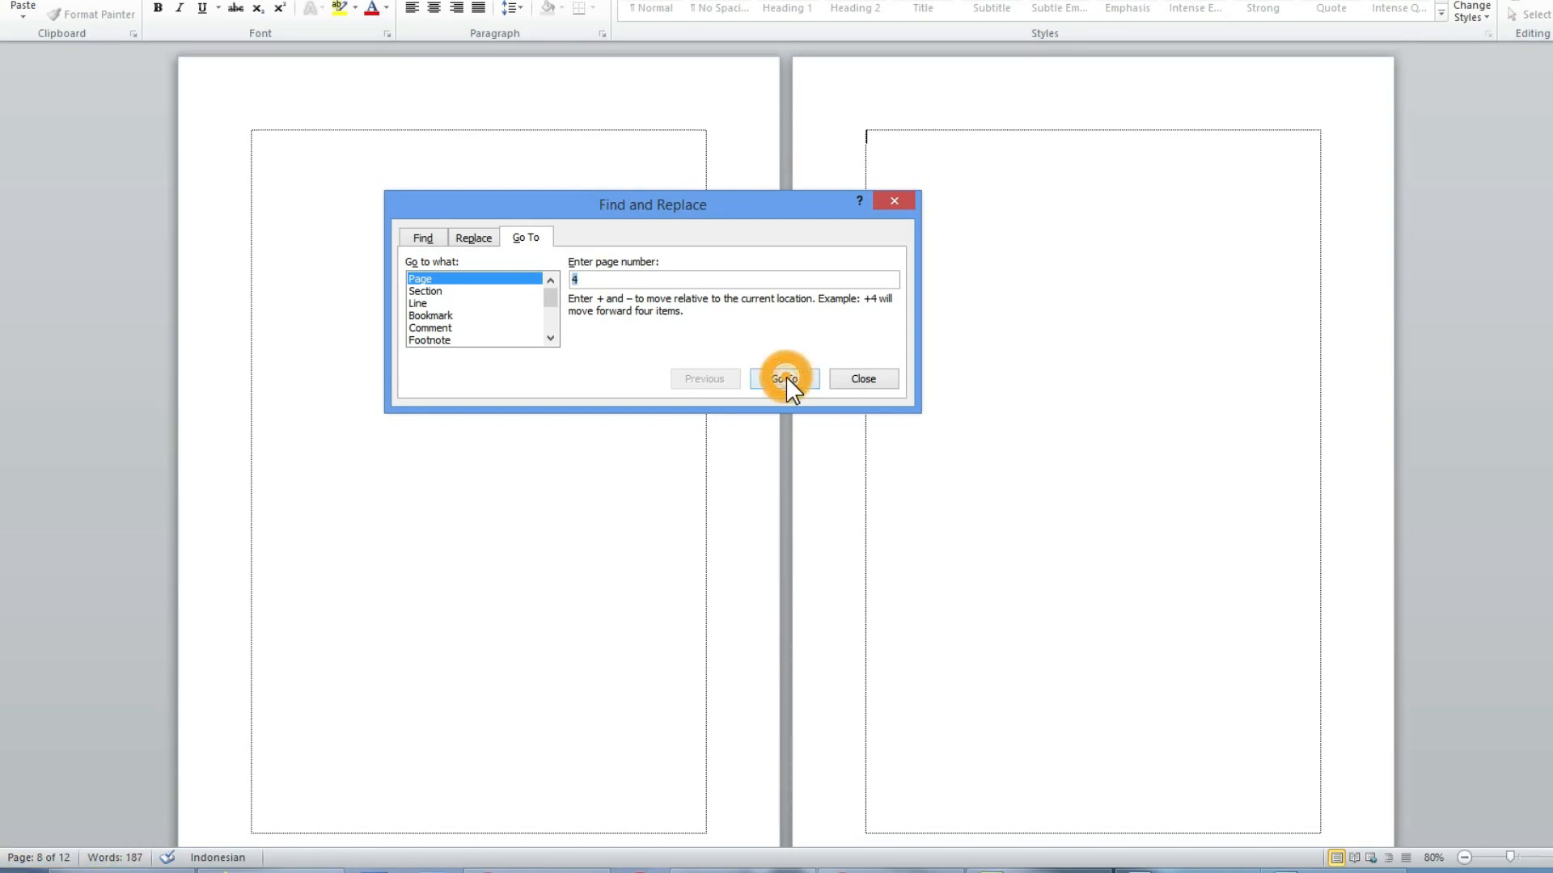
{"action": "left_click", "coordinate": [864, 380]}
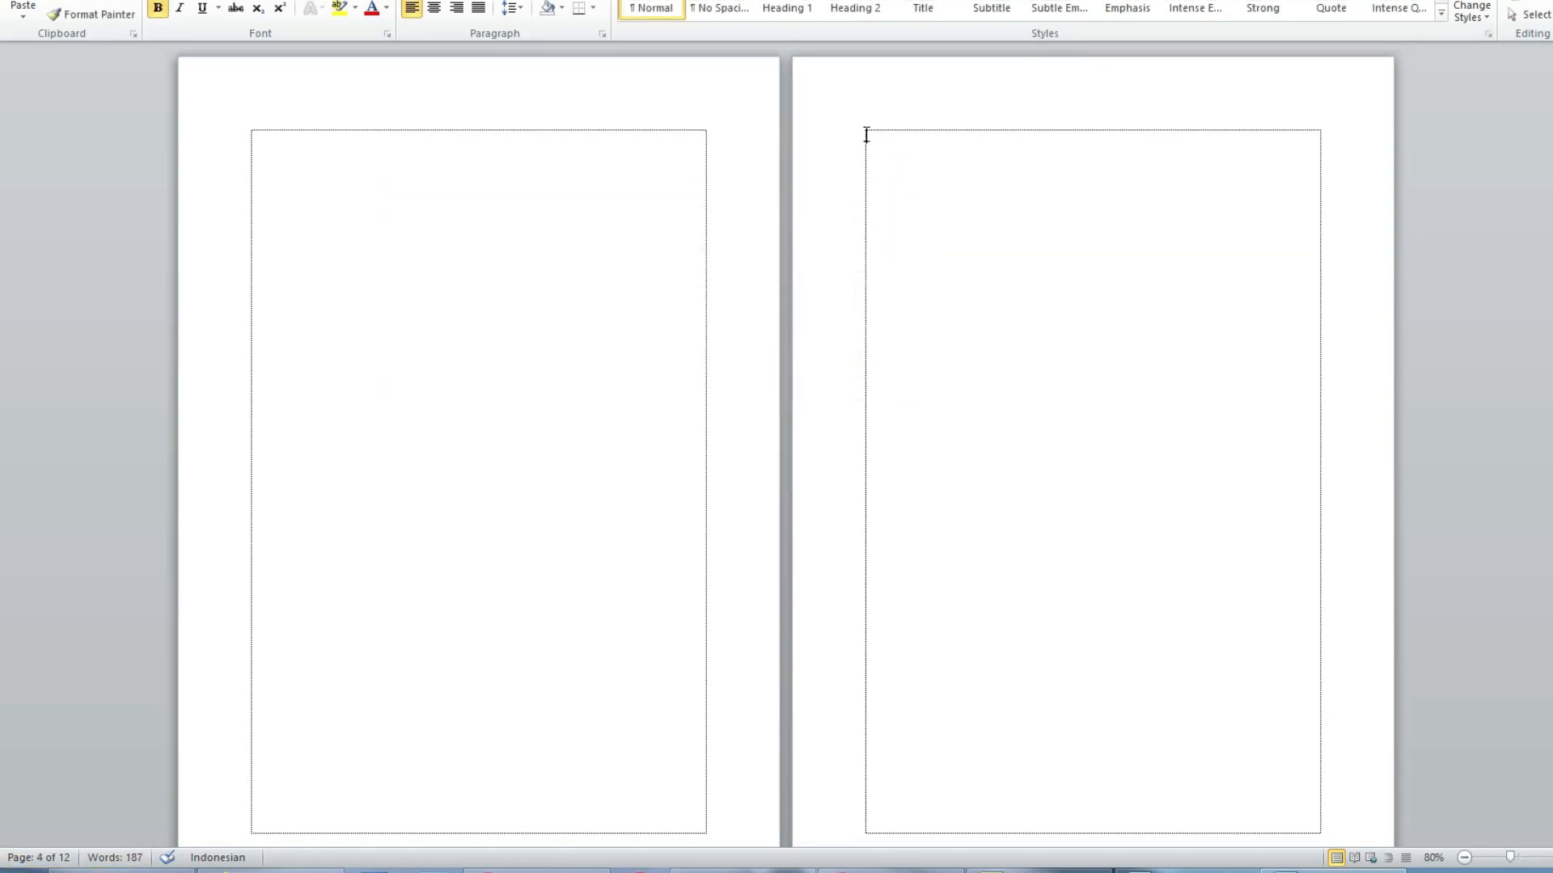
{"action": "scroll", "coordinate": [524, 108], "scroll_direction": "up", "scroll_amount": 3, "text": "ctrl"}
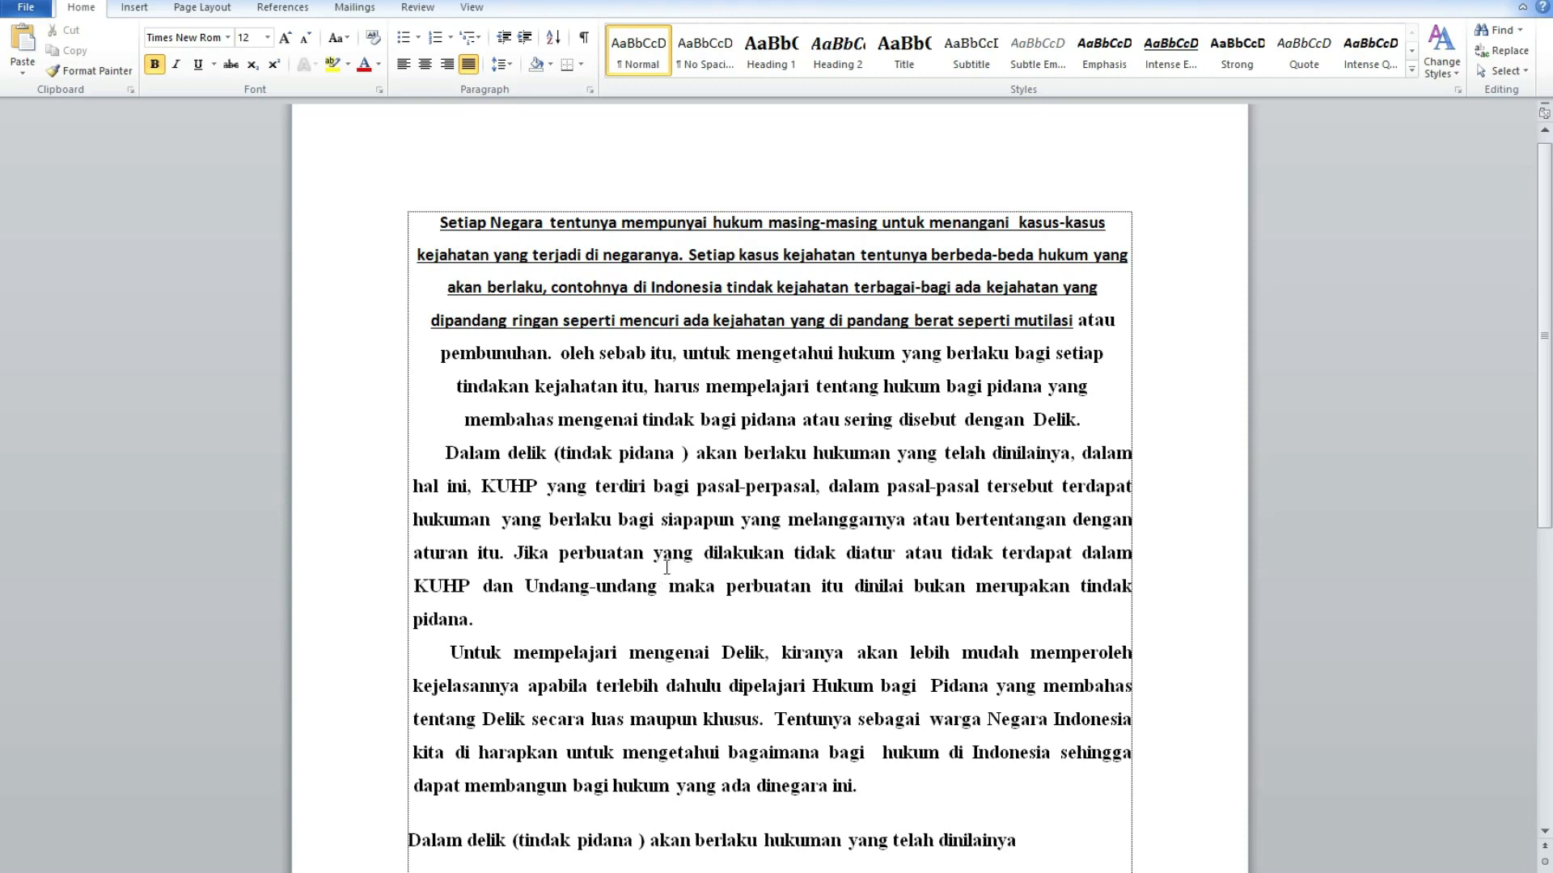
Step: Replace every occurrence of "bagi" with "sebagai" throughout the whole document, and close the replace dialog
{"action": "scroll", "coordinate": [669, 565], "scroll_direction": "down", "scroll_amount": 3}
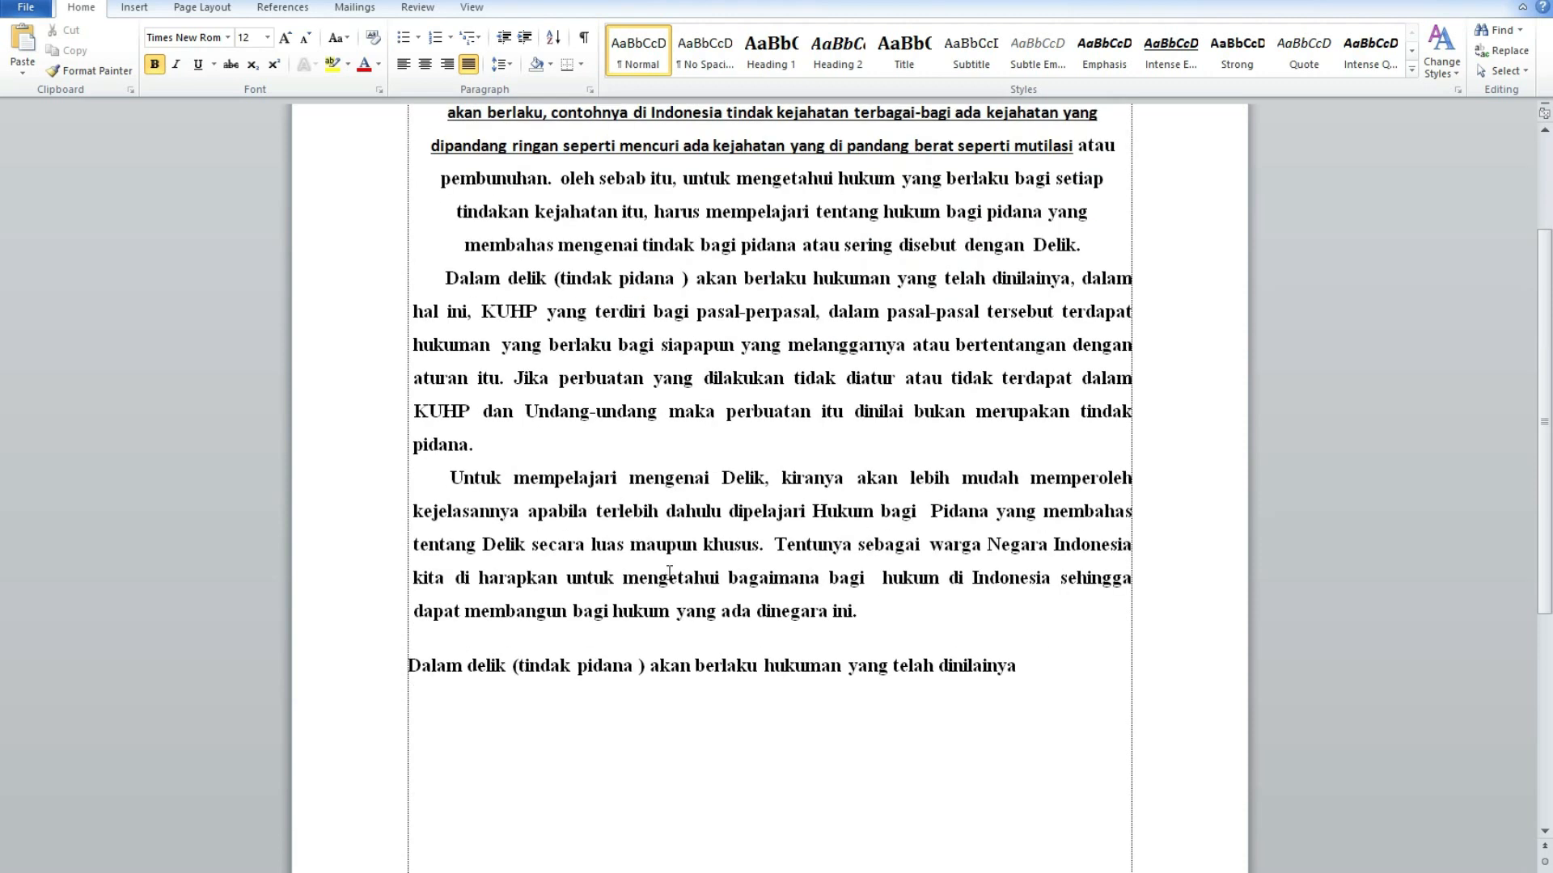
{"action": "scroll", "coordinate": [963, 665], "scroll_direction": "up", "scroll_amount": 4}
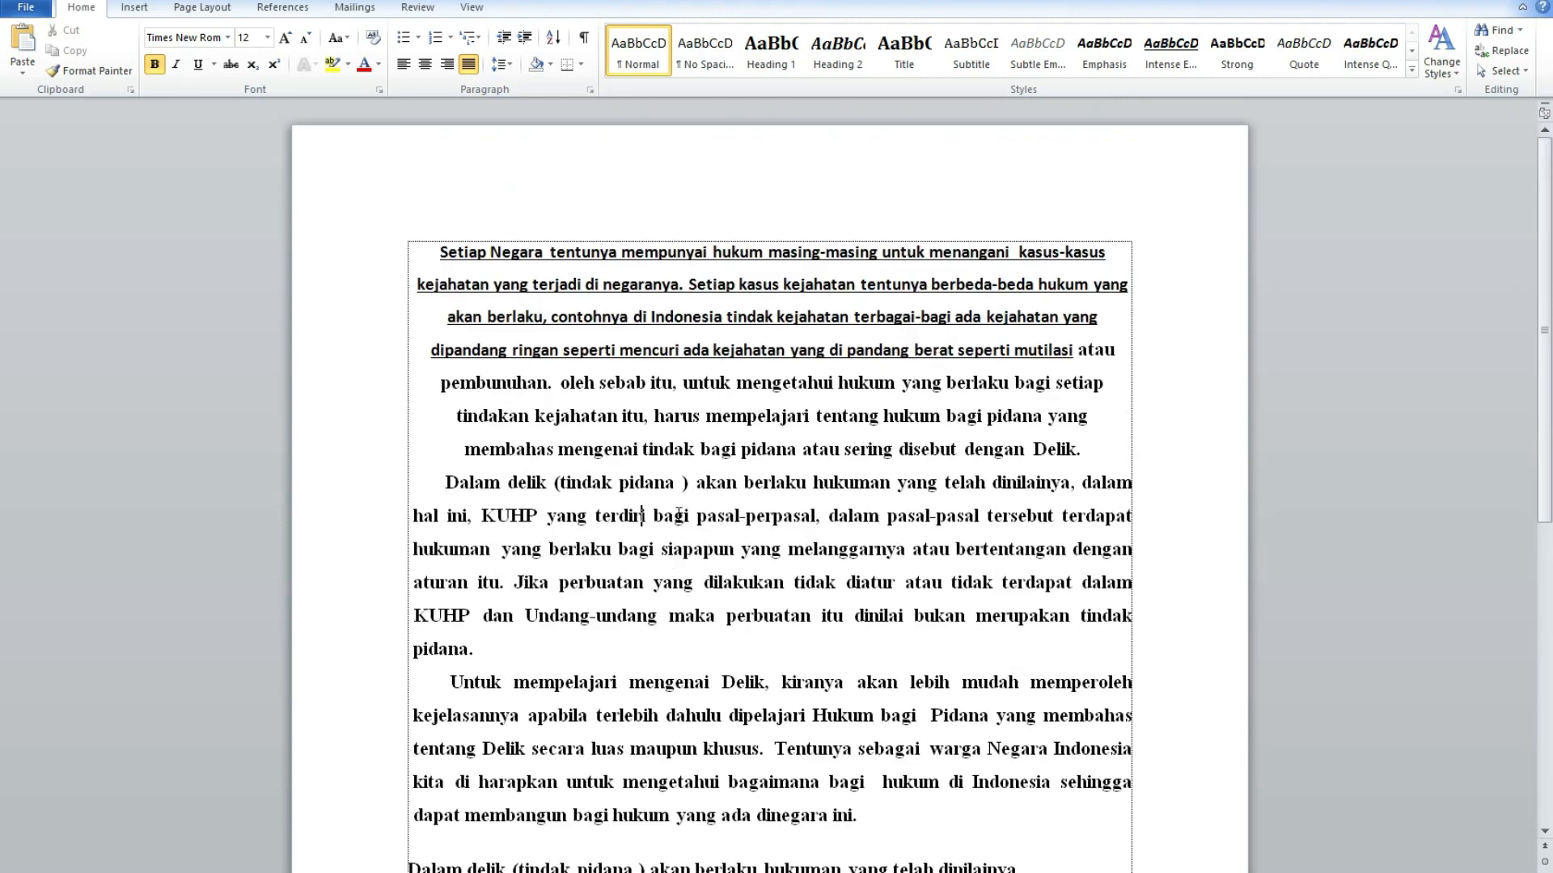
{"action": "left_click_drag", "start_coordinate": [653, 515], "coordinate": [689, 515]}
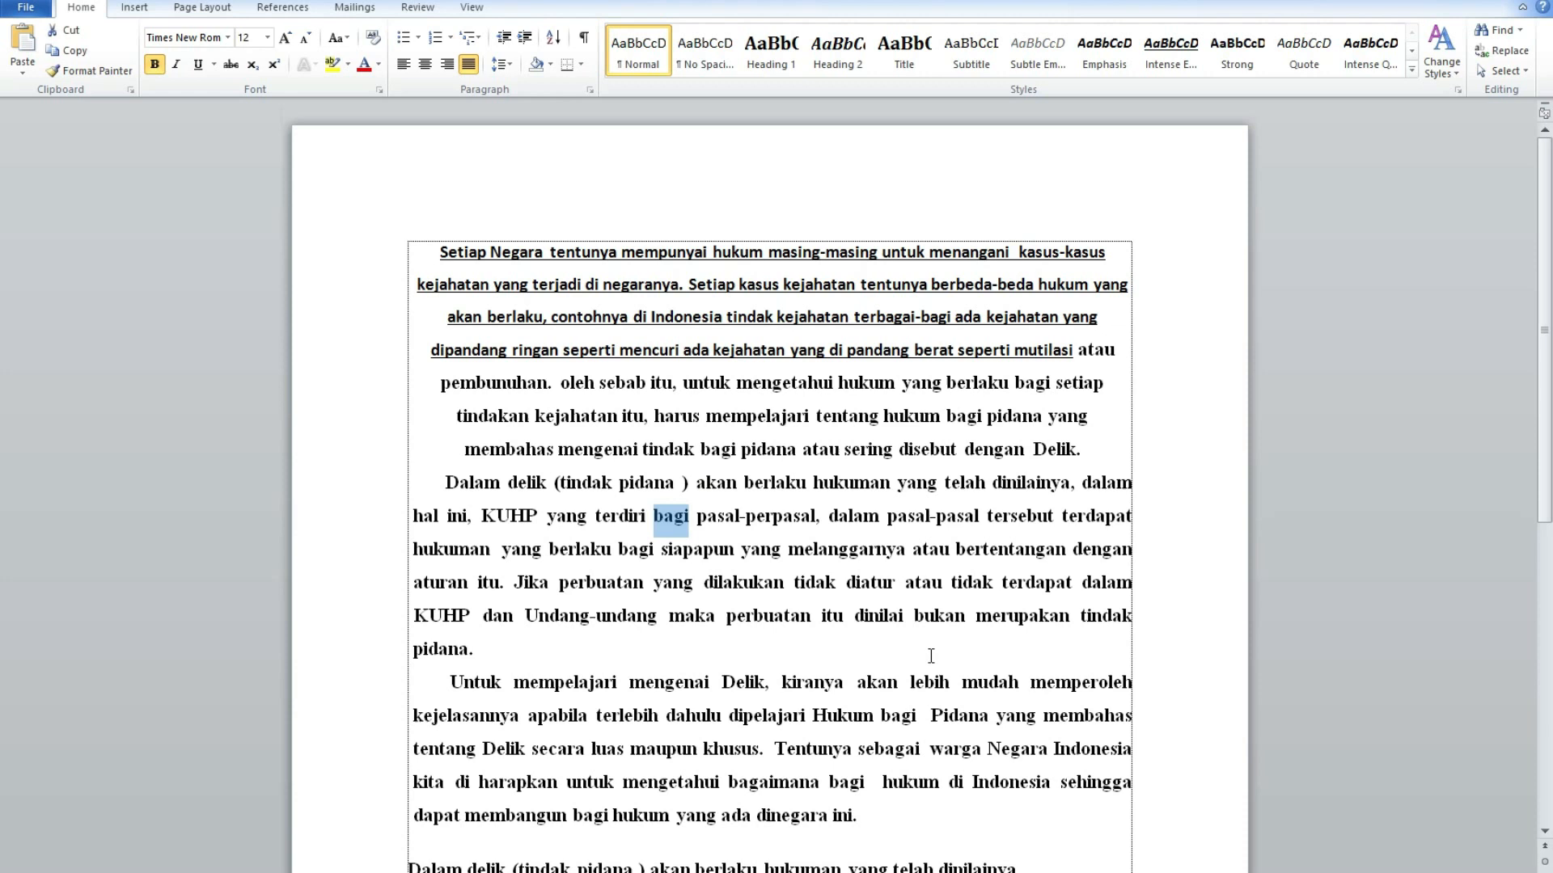
{"action": "key", "text": "ctrl+h"}
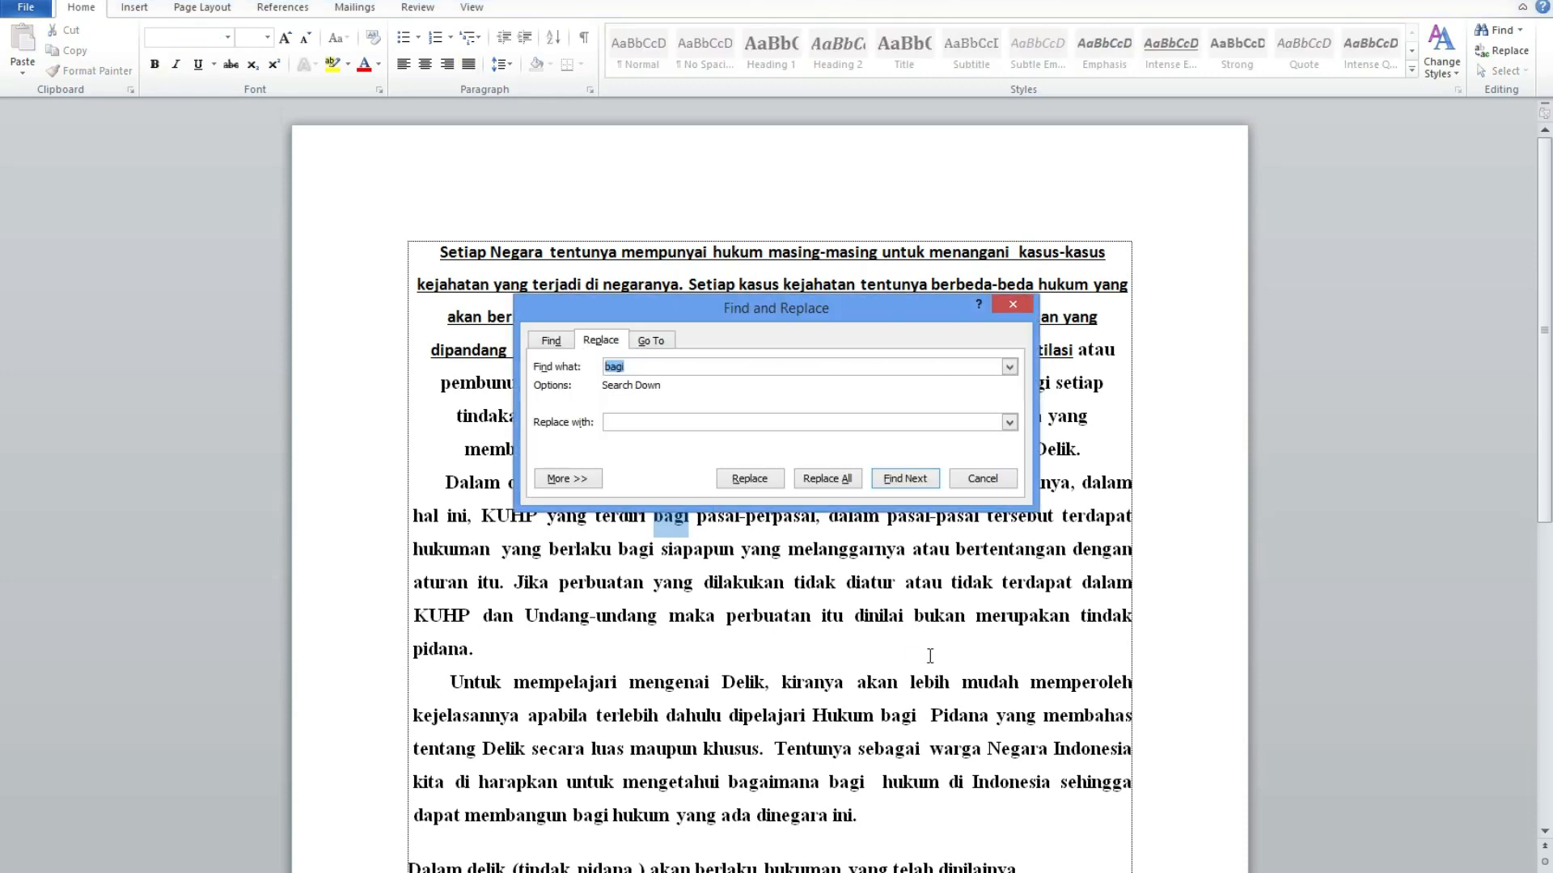
{"action": "left_click_drag", "start_coordinate": [719, 312], "coordinate": [671, 289]}
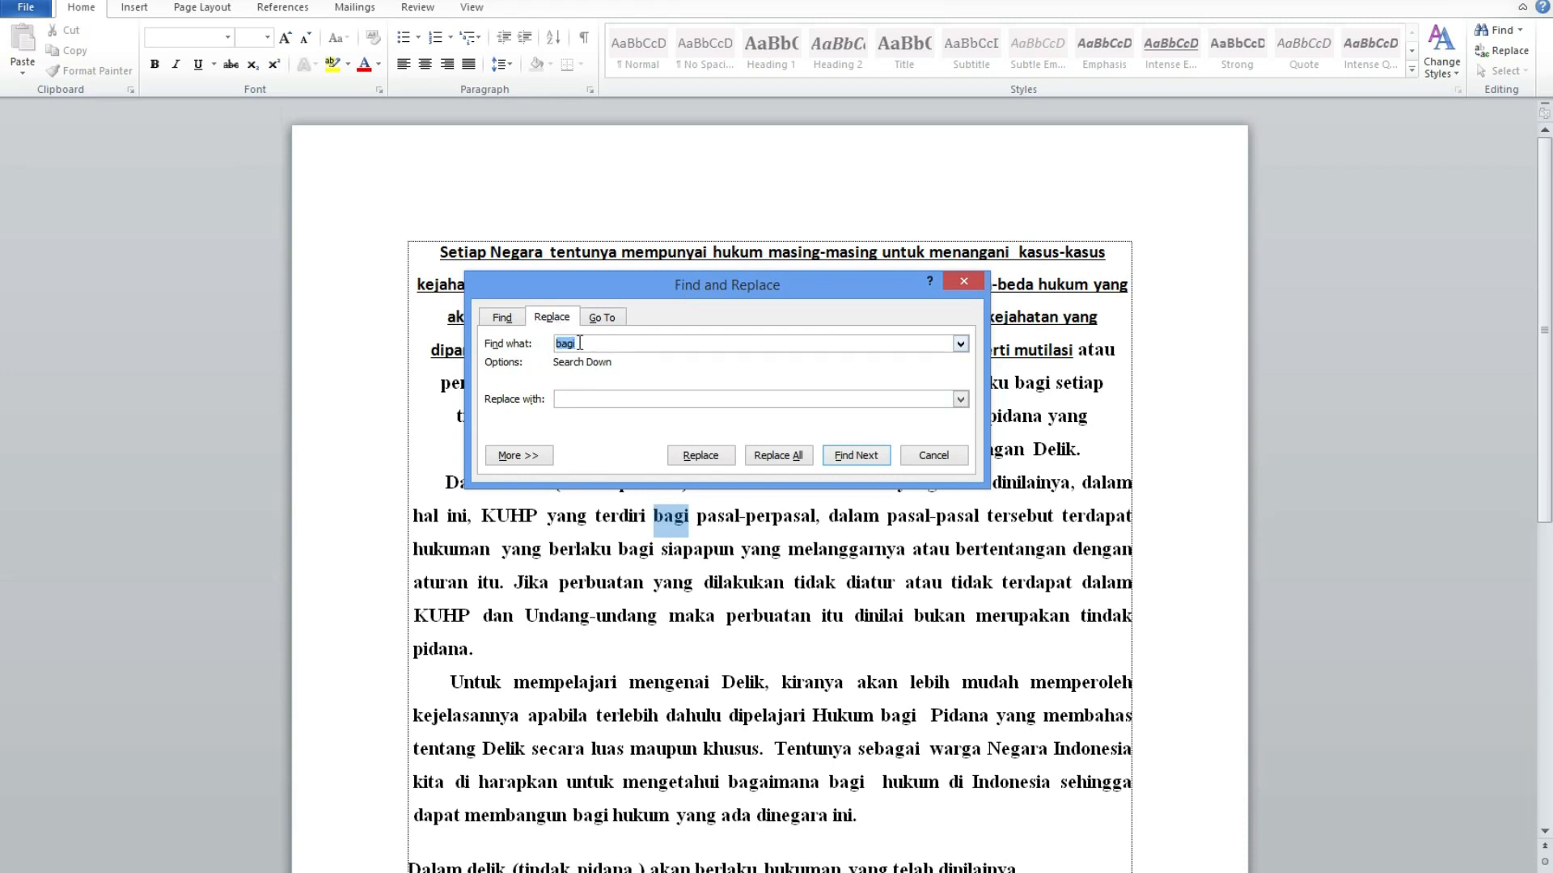
{"action": "left_click_drag", "start_coordinate": [616, 285], "coordinate": [617, 265]}
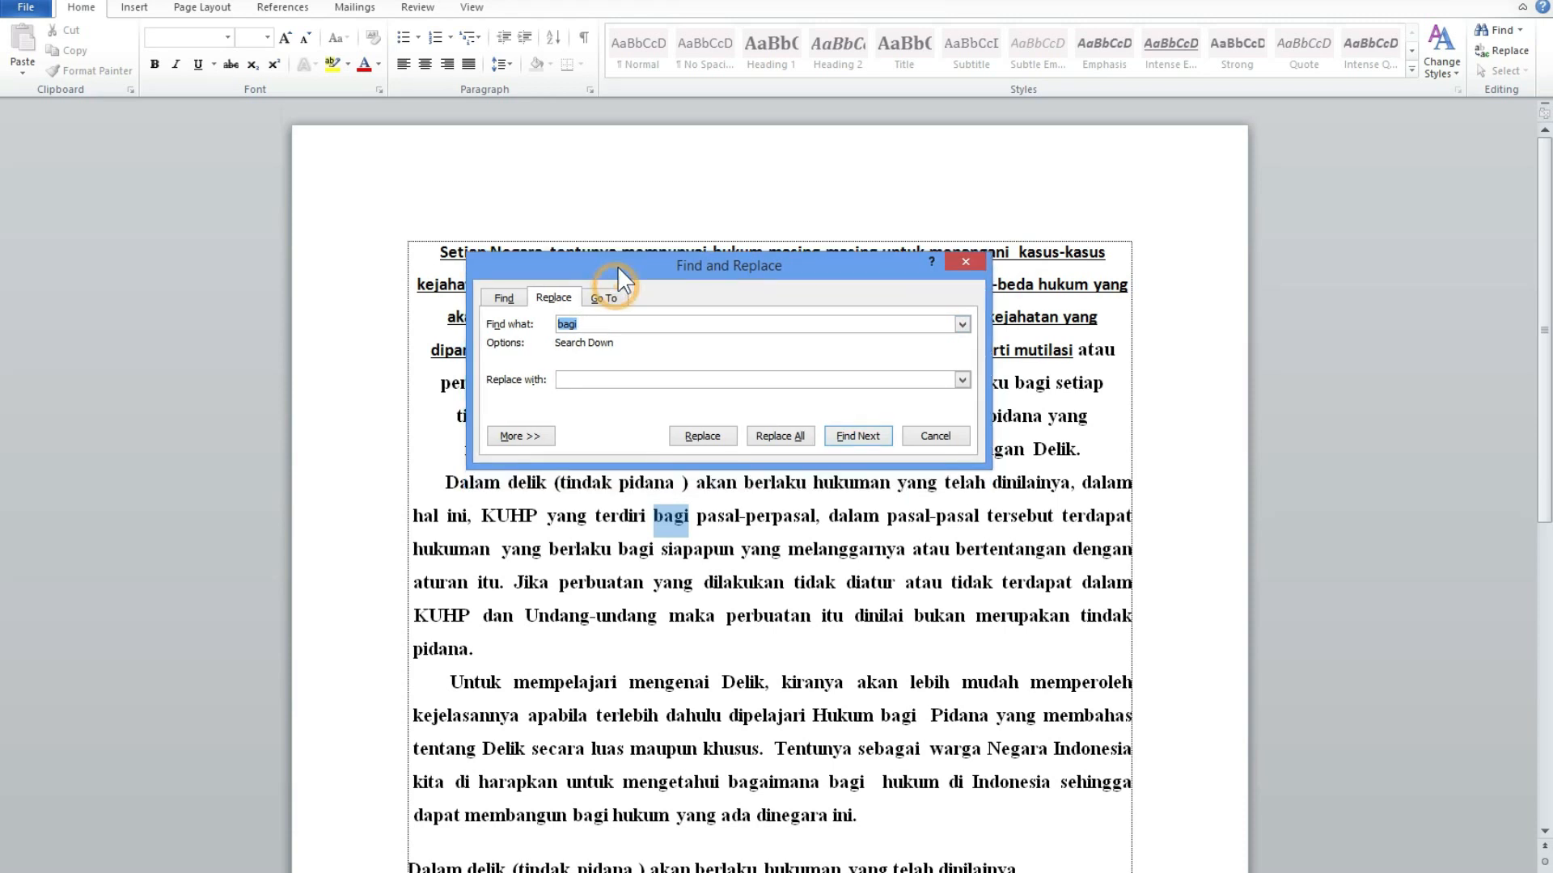
{"action": "left_click", "coordinate": [646, 384]}
{"action": "type", "text": "sebagai"}
{"action": "left_click", "coordinate": [790, 437]}
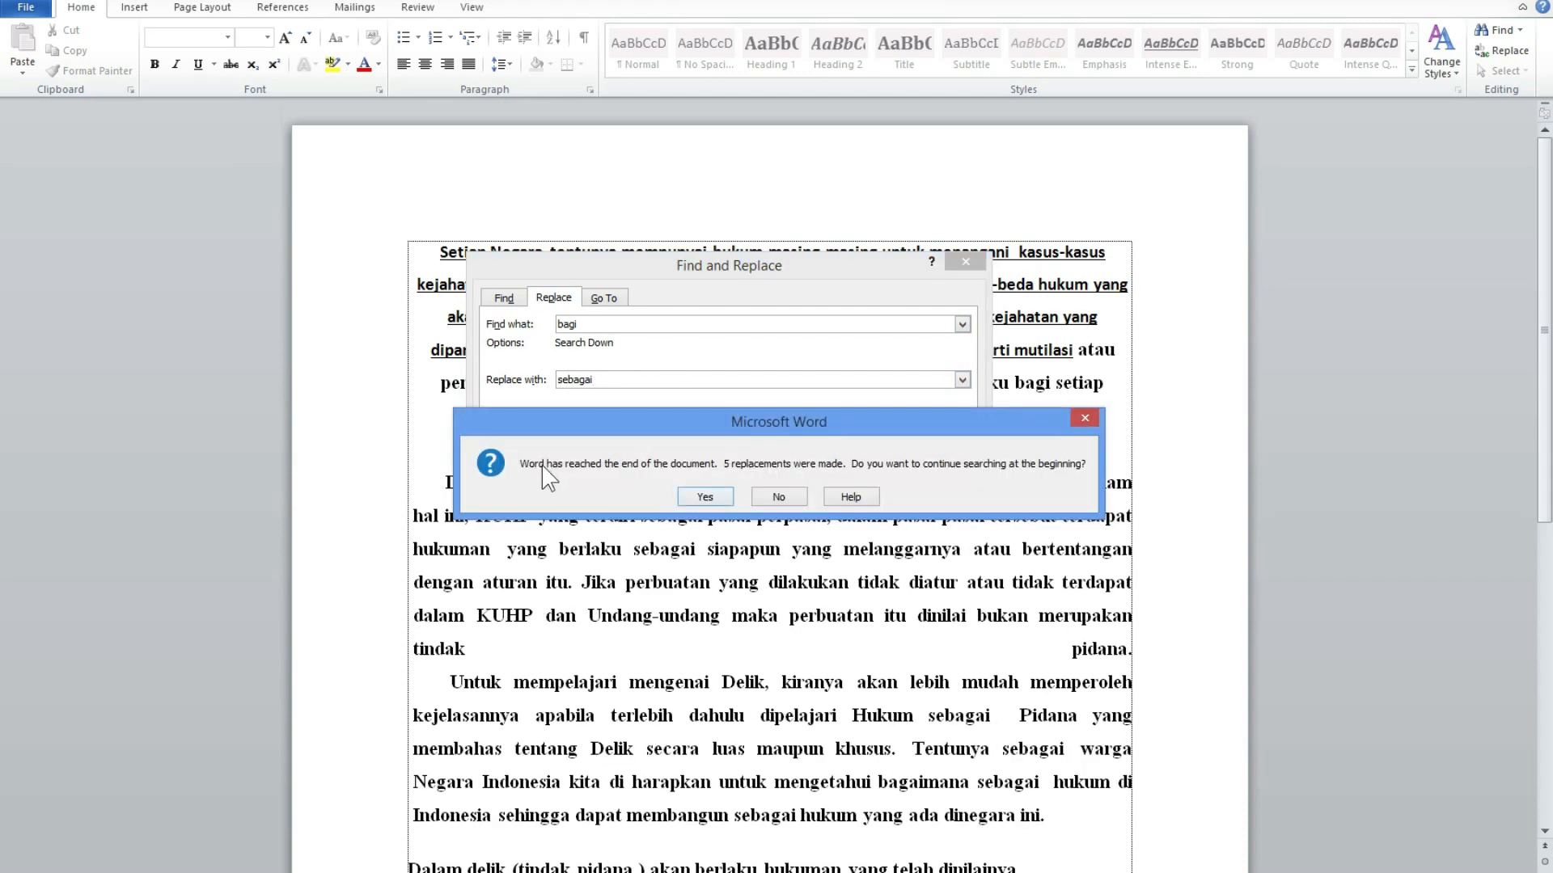
{"action": "left_click_drag", "start_coordinate": [648, 433], "coordinate": [611, 404]}
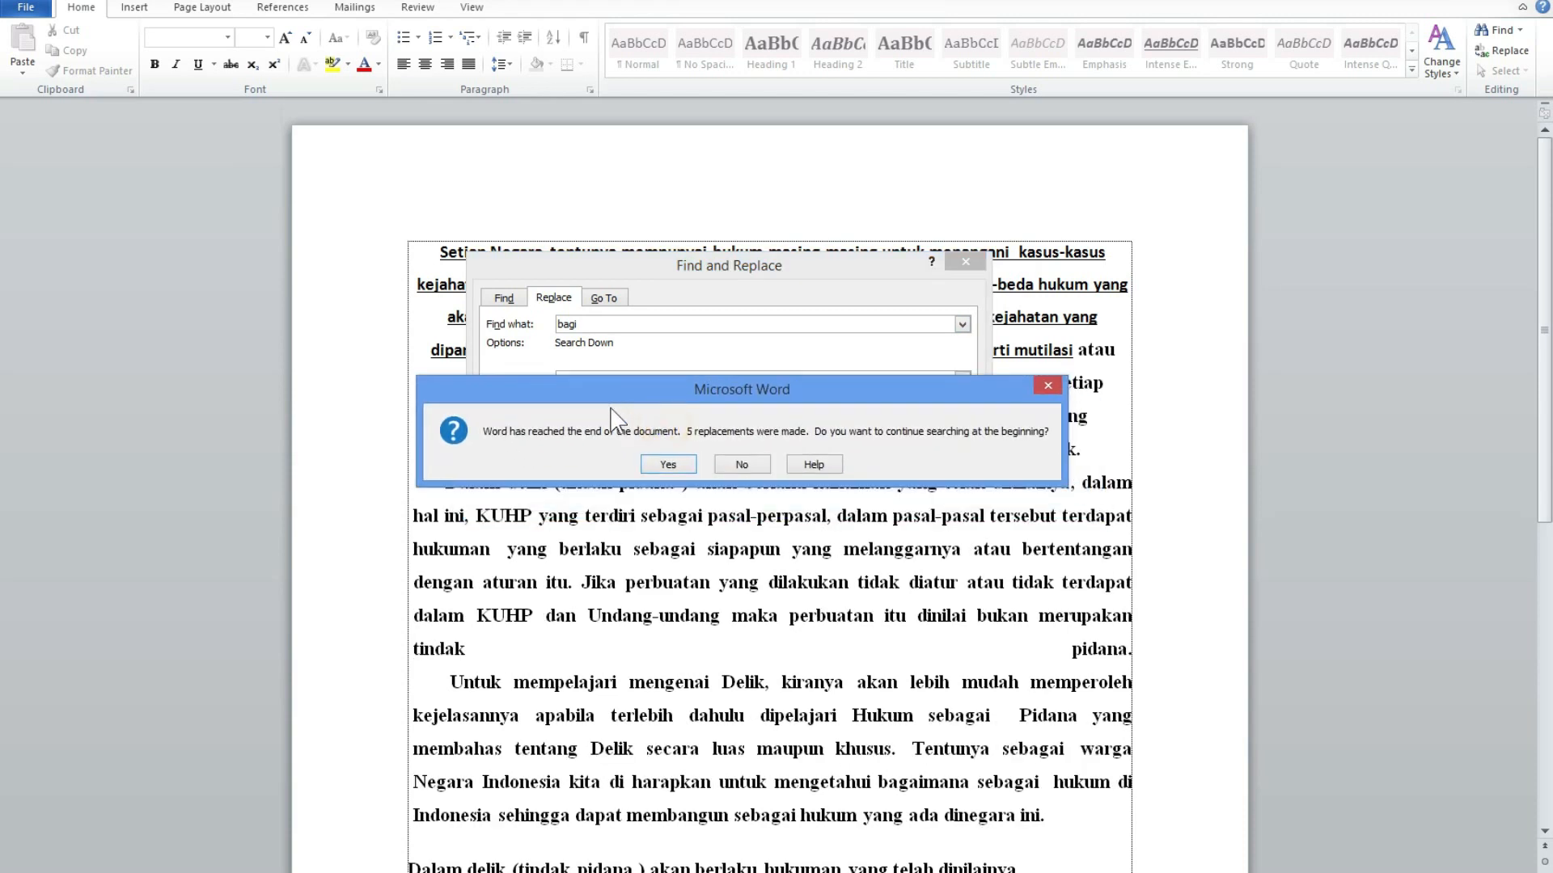
{"action": "left_click", "coordinate": [670, 469]}
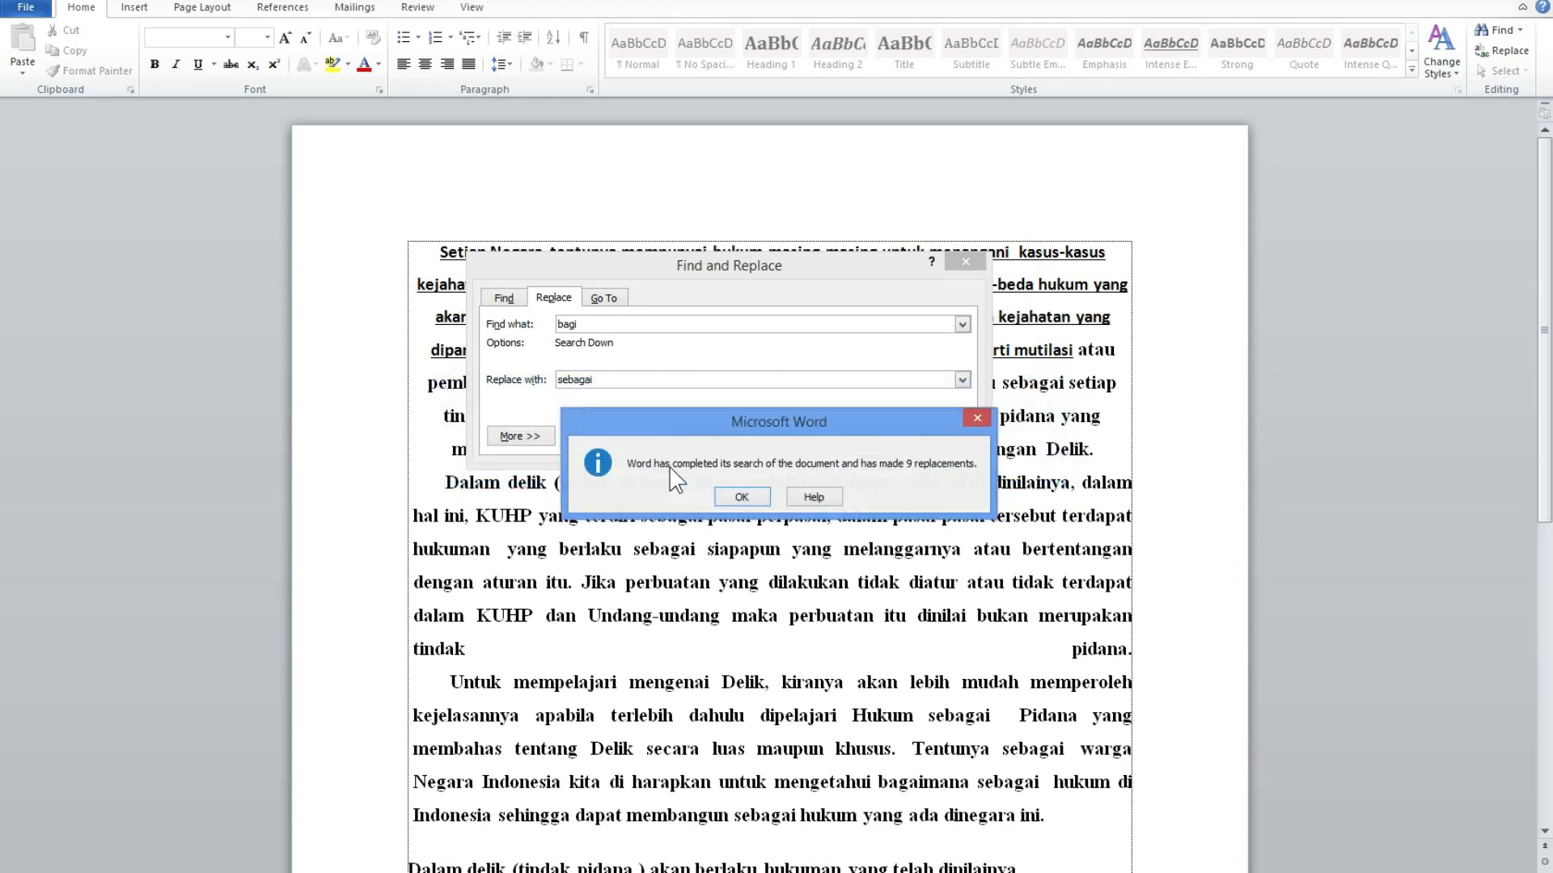
{"action": "left_click", "coordinate": [737, 497]}
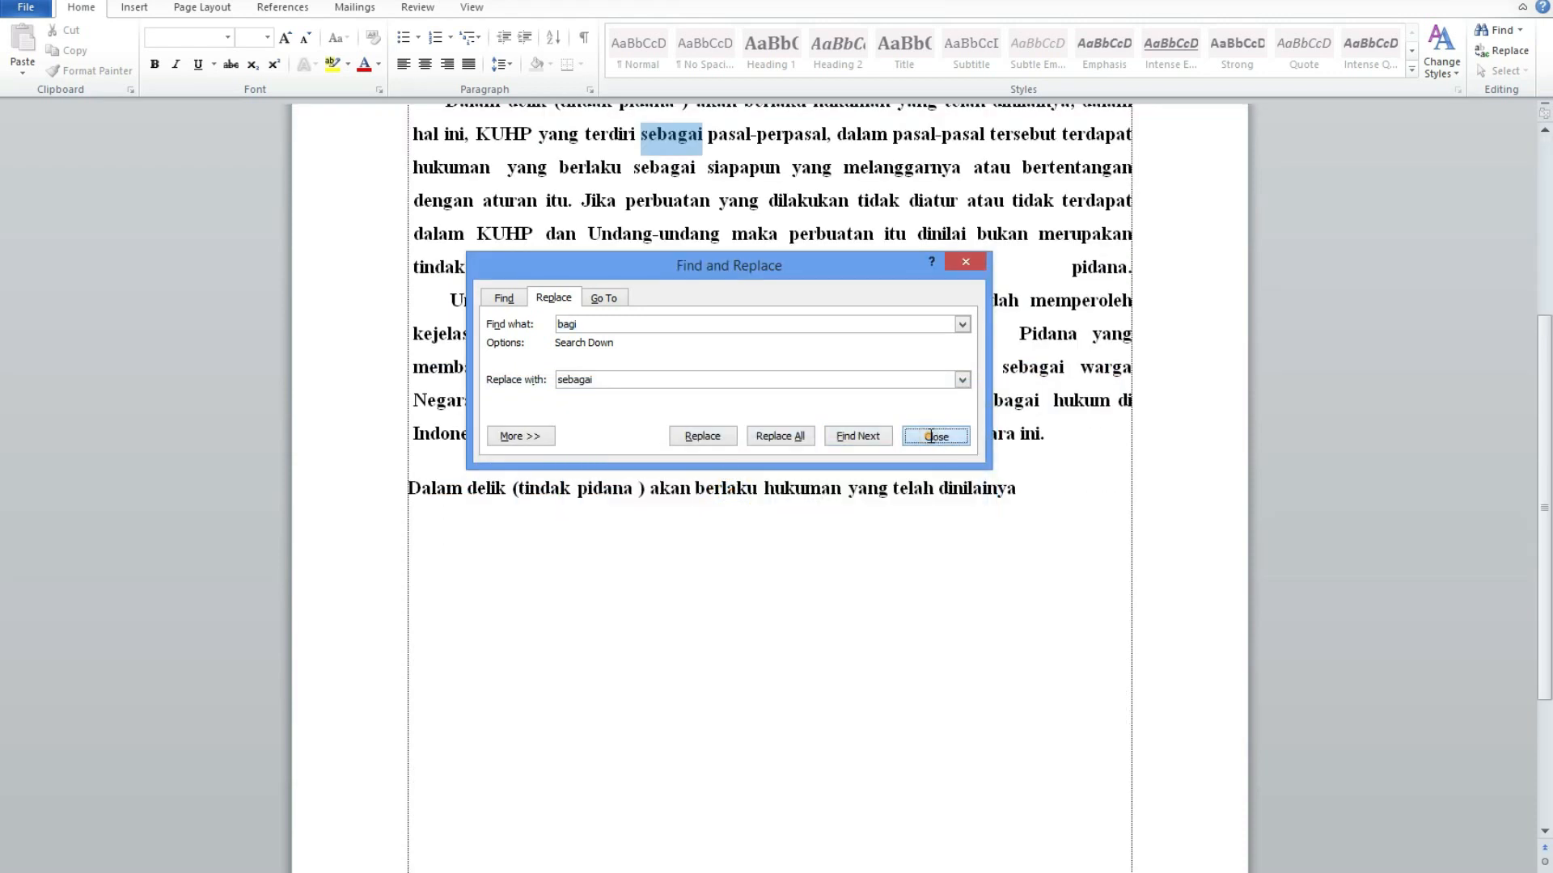
{"action": "left_click", "coordinate": [932, 437]}
Step: Colour four occurrences of "sebagai" red: one in the first paragraph, two in the second and one in the third
{"action": "scroll", "coordinate": [889, 389], "scroll_direction": "up", "scroll_amount": 3}
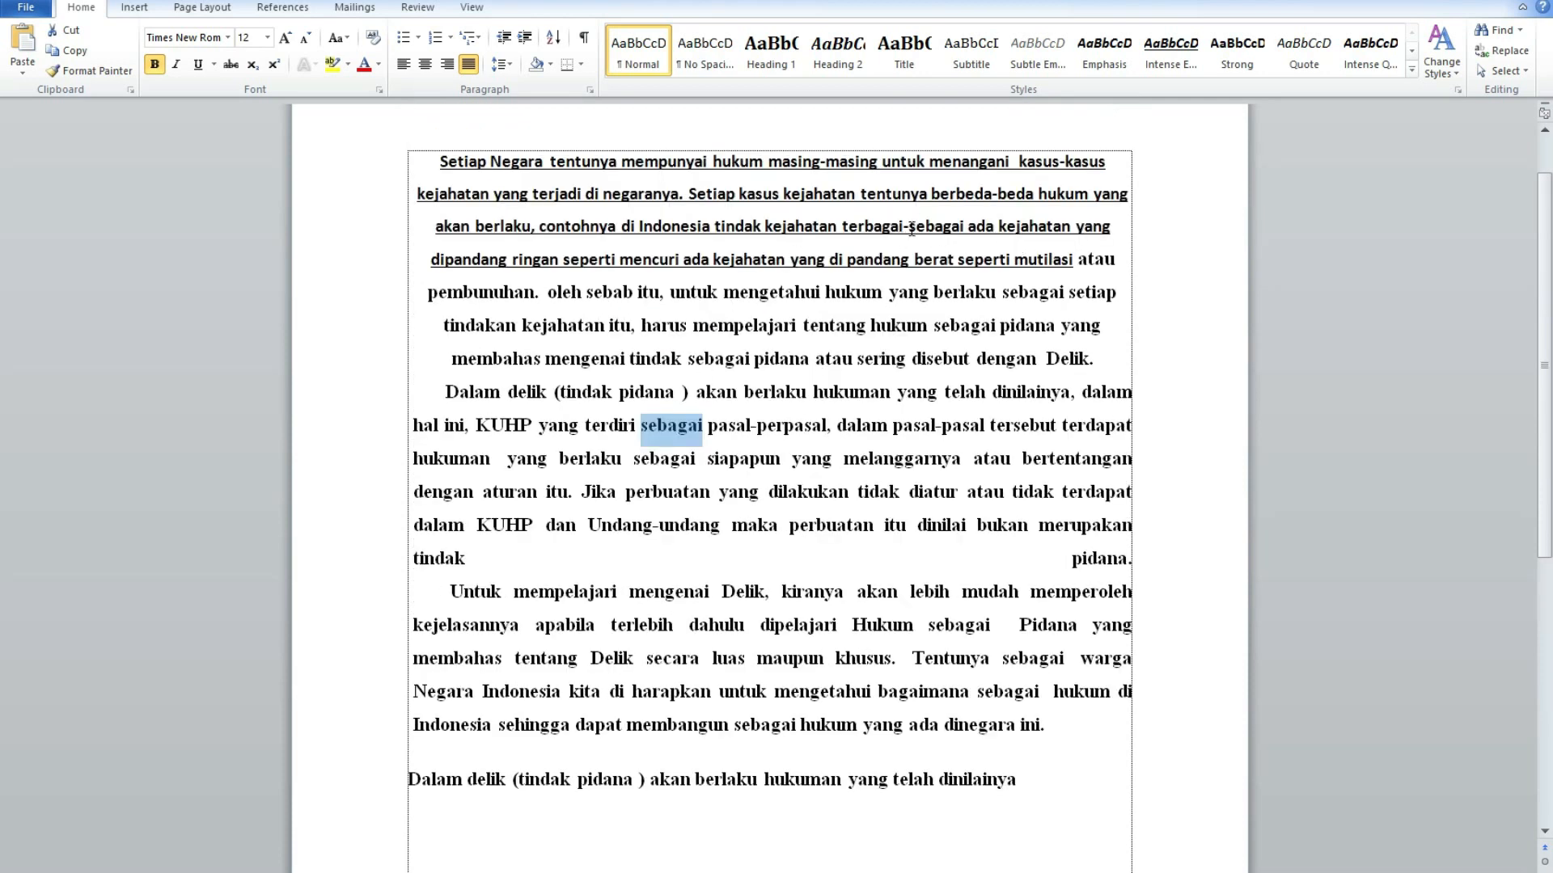
{"action": "left_click_drag", "start_coordinate": [909, 229], "coordinate": [951, 229]}
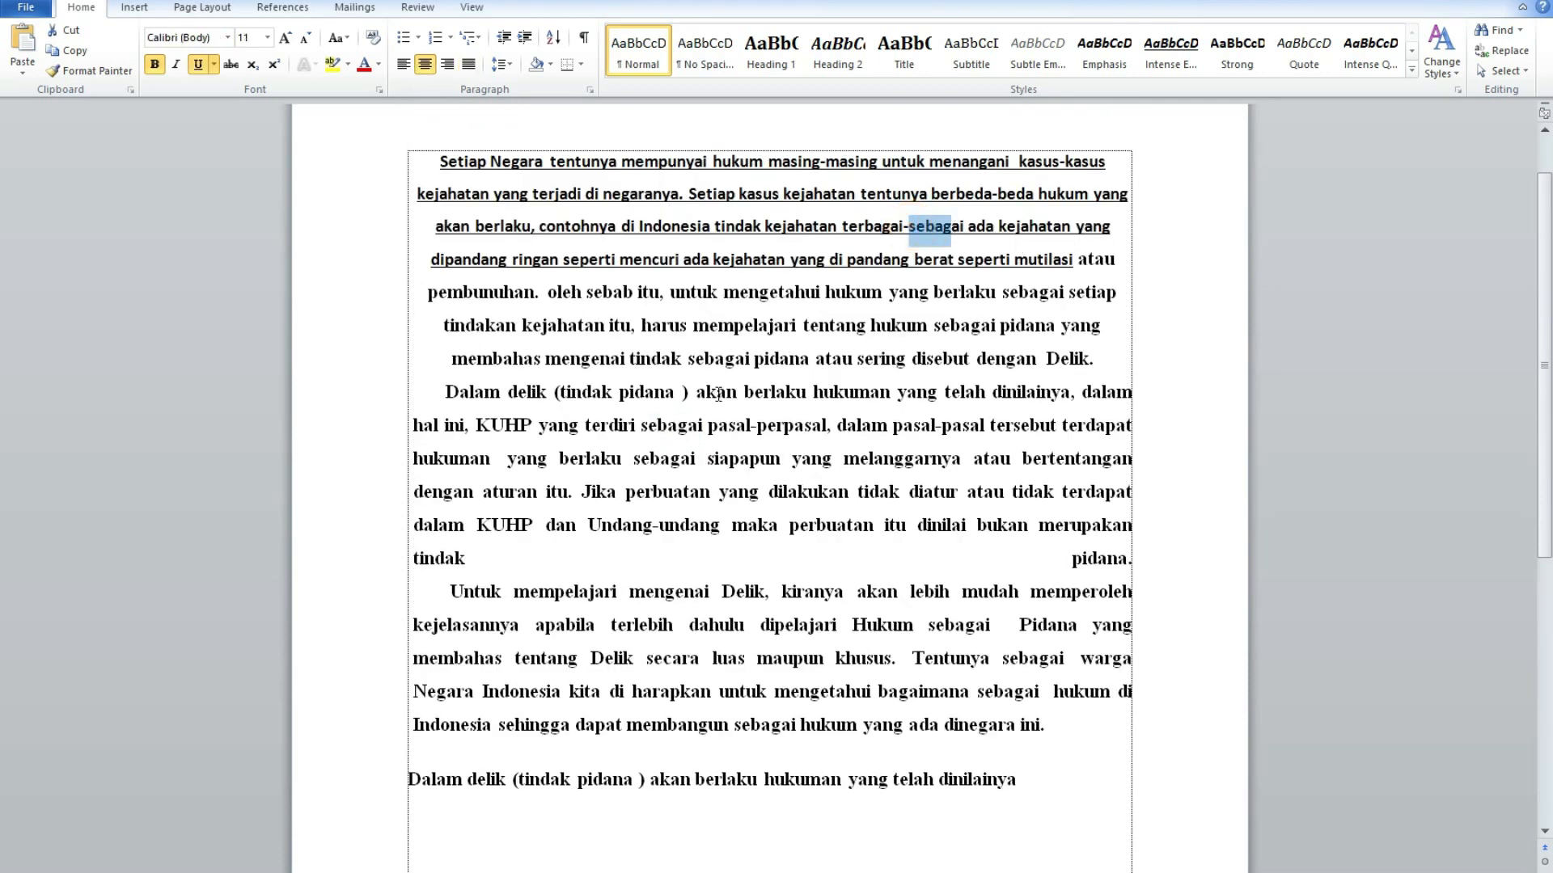
{"action": "left_click_drag", "start_coordinate": [689, 358], "coordinate": [737, 358]}
{"action": "left_click_drag", "start_coordinate": [1003, 658], "coordinate": [1064, 659]}
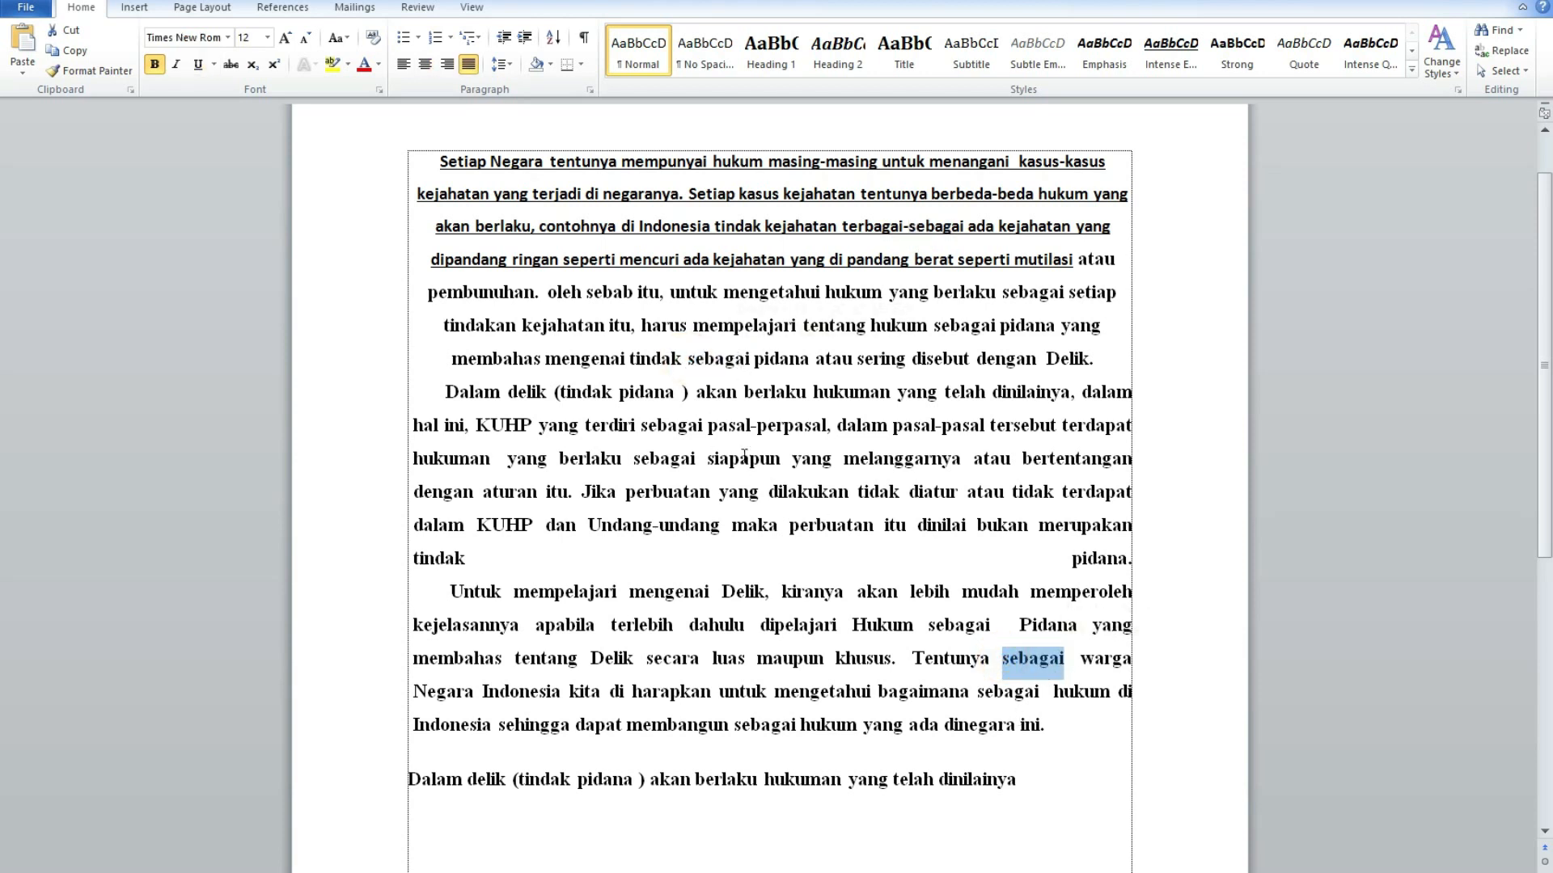
{"action": "left_click_drag", "start_coordinate": [641, 426], "coordinate": [703, 426]}
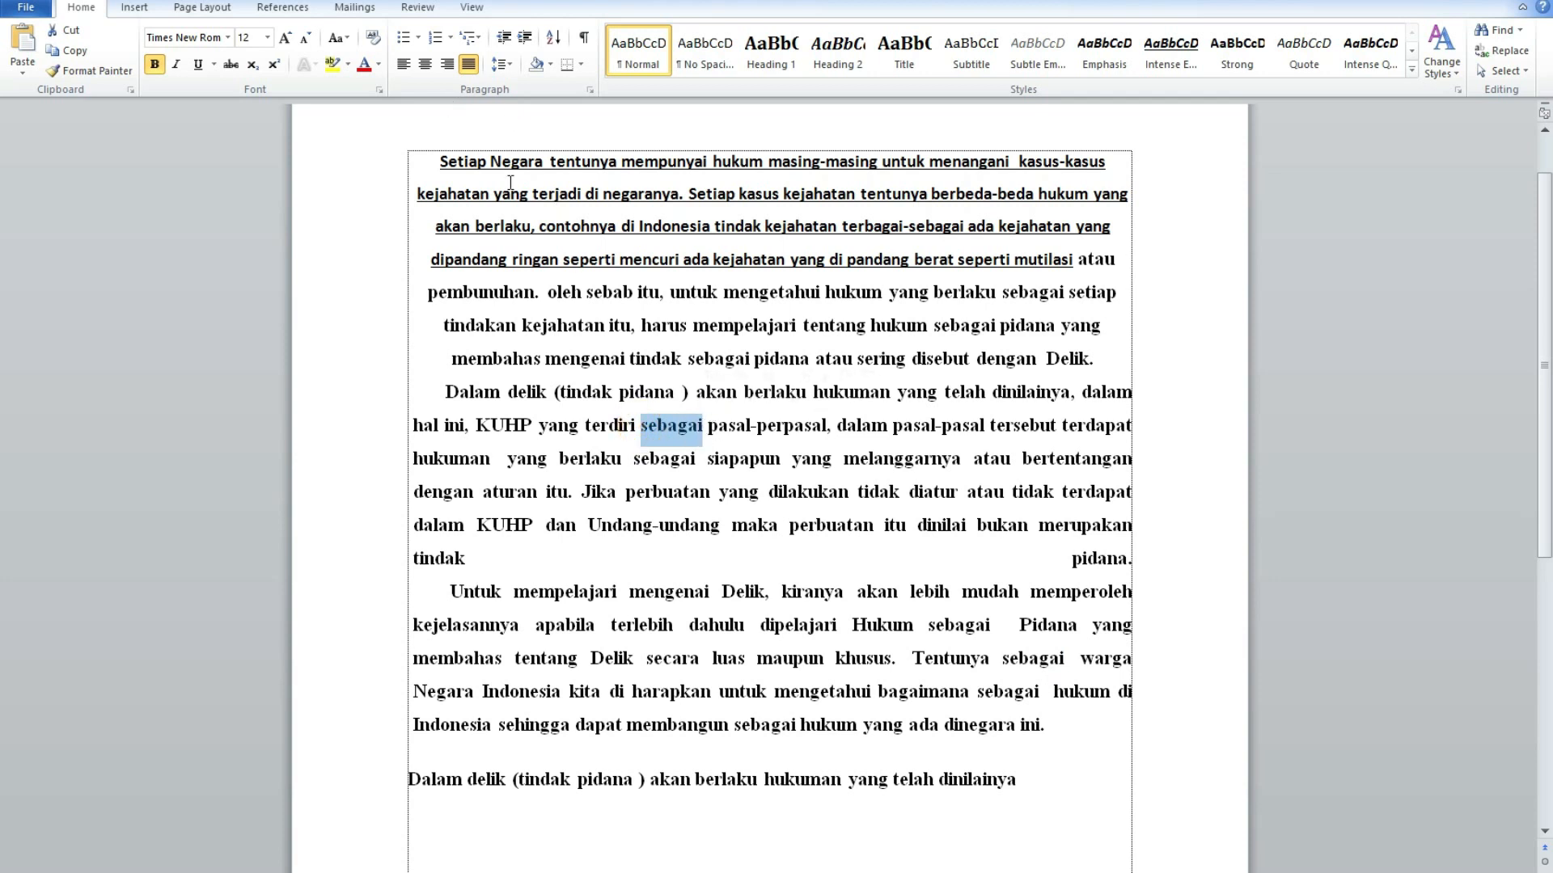
{"action": "left_click", "coordinate": [363, 64]}
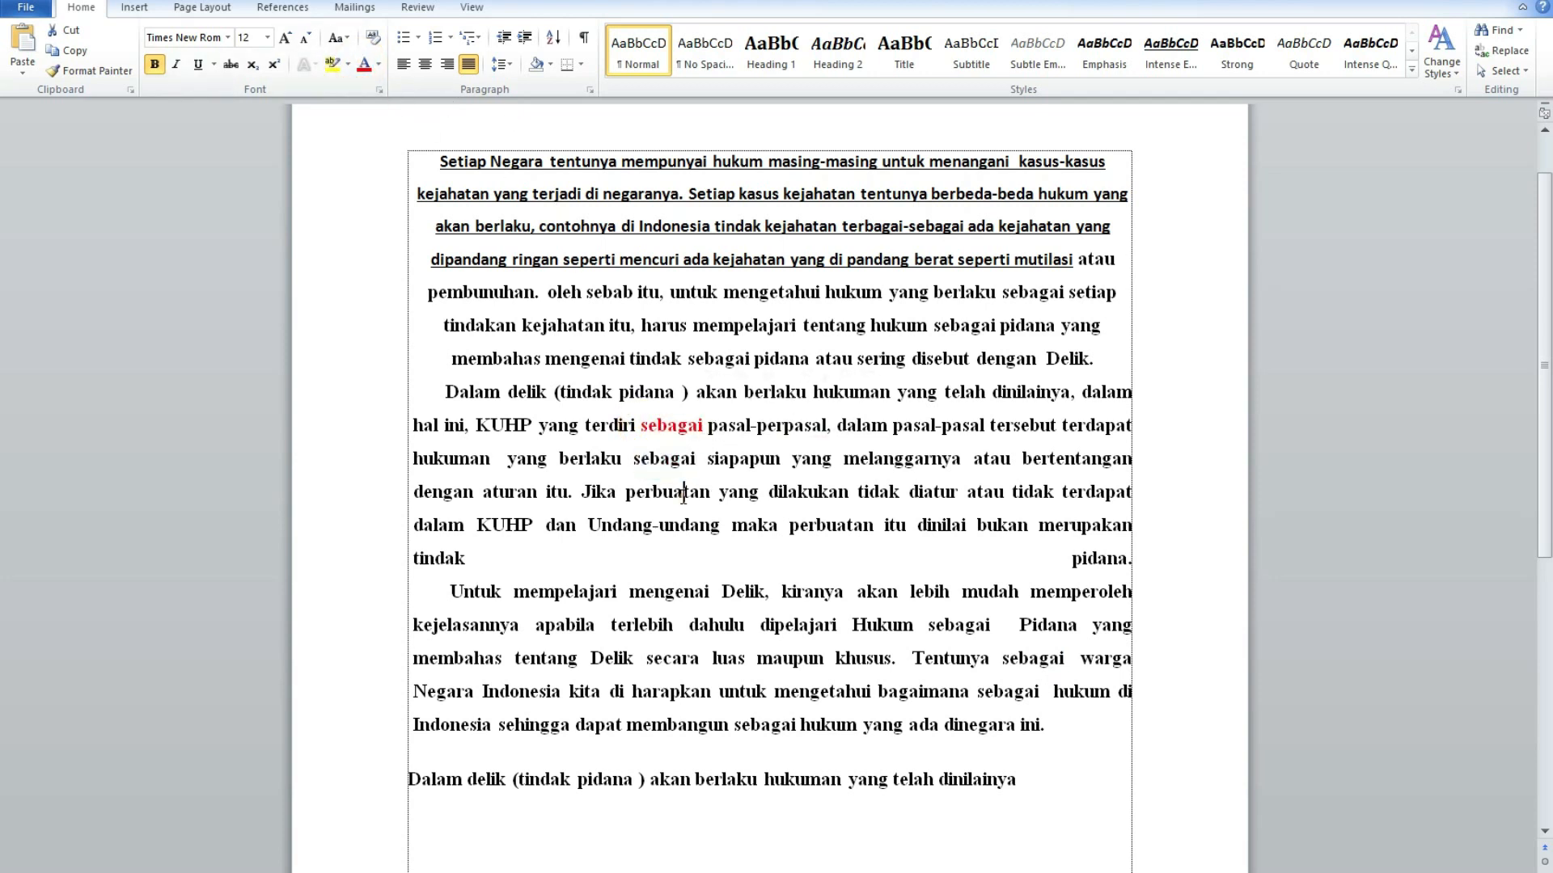
{"action": "left_click_drag", "start_coordinate": [633, 459], "coordinate": [695, 458]}
{"action": "key", "text": "F4"}
{"action": "left_click_drag", "start_coordinate": [908, 226], "coordinate": [962, 227]}
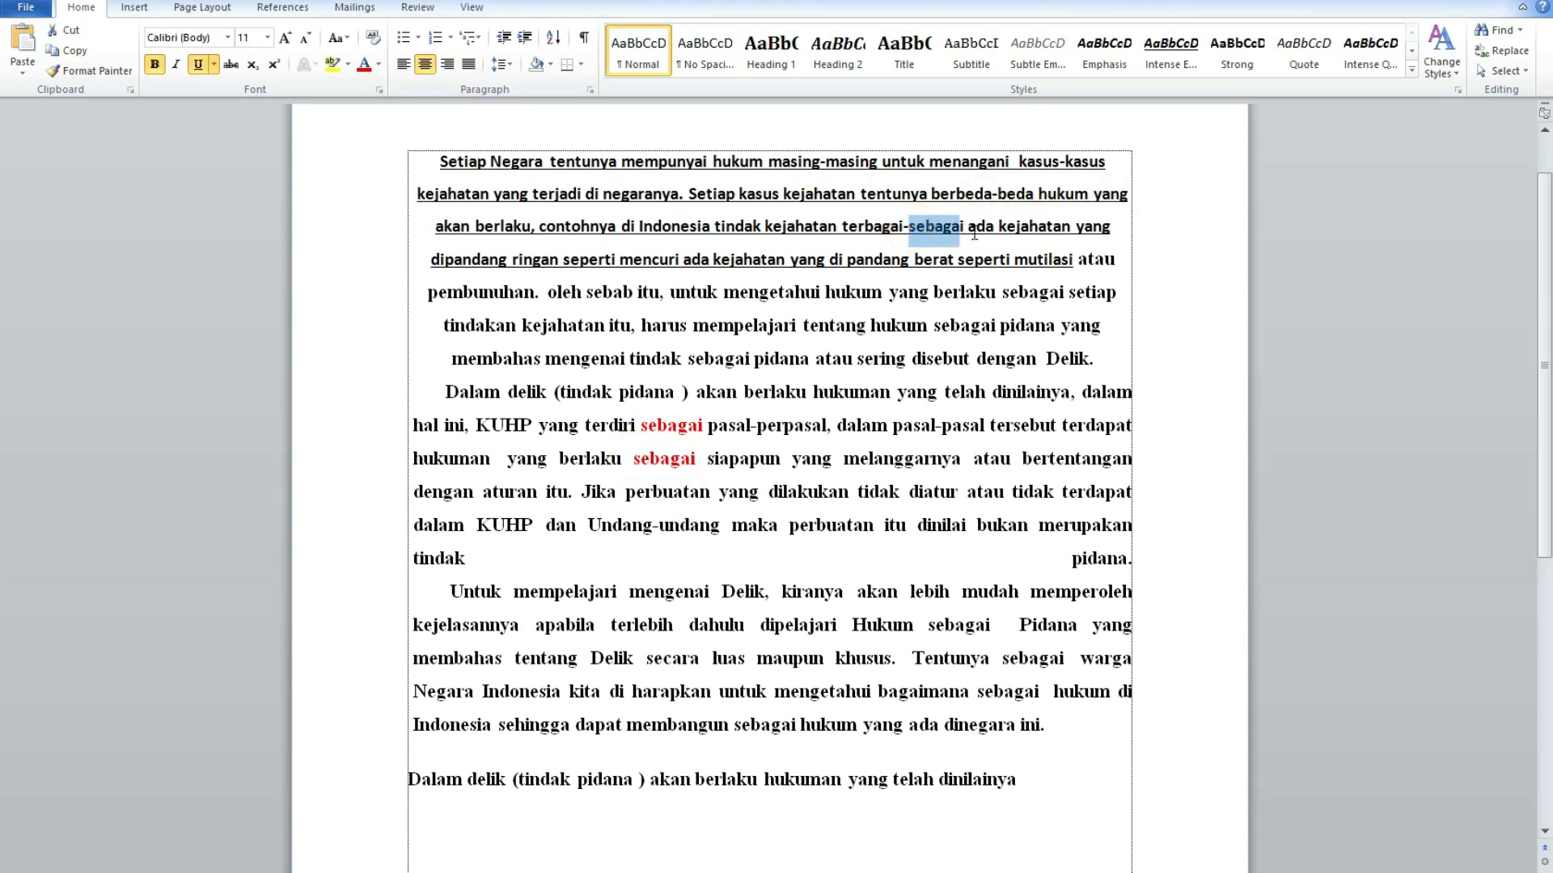
{"action": "left_click", "coordinate": [363, 64]}
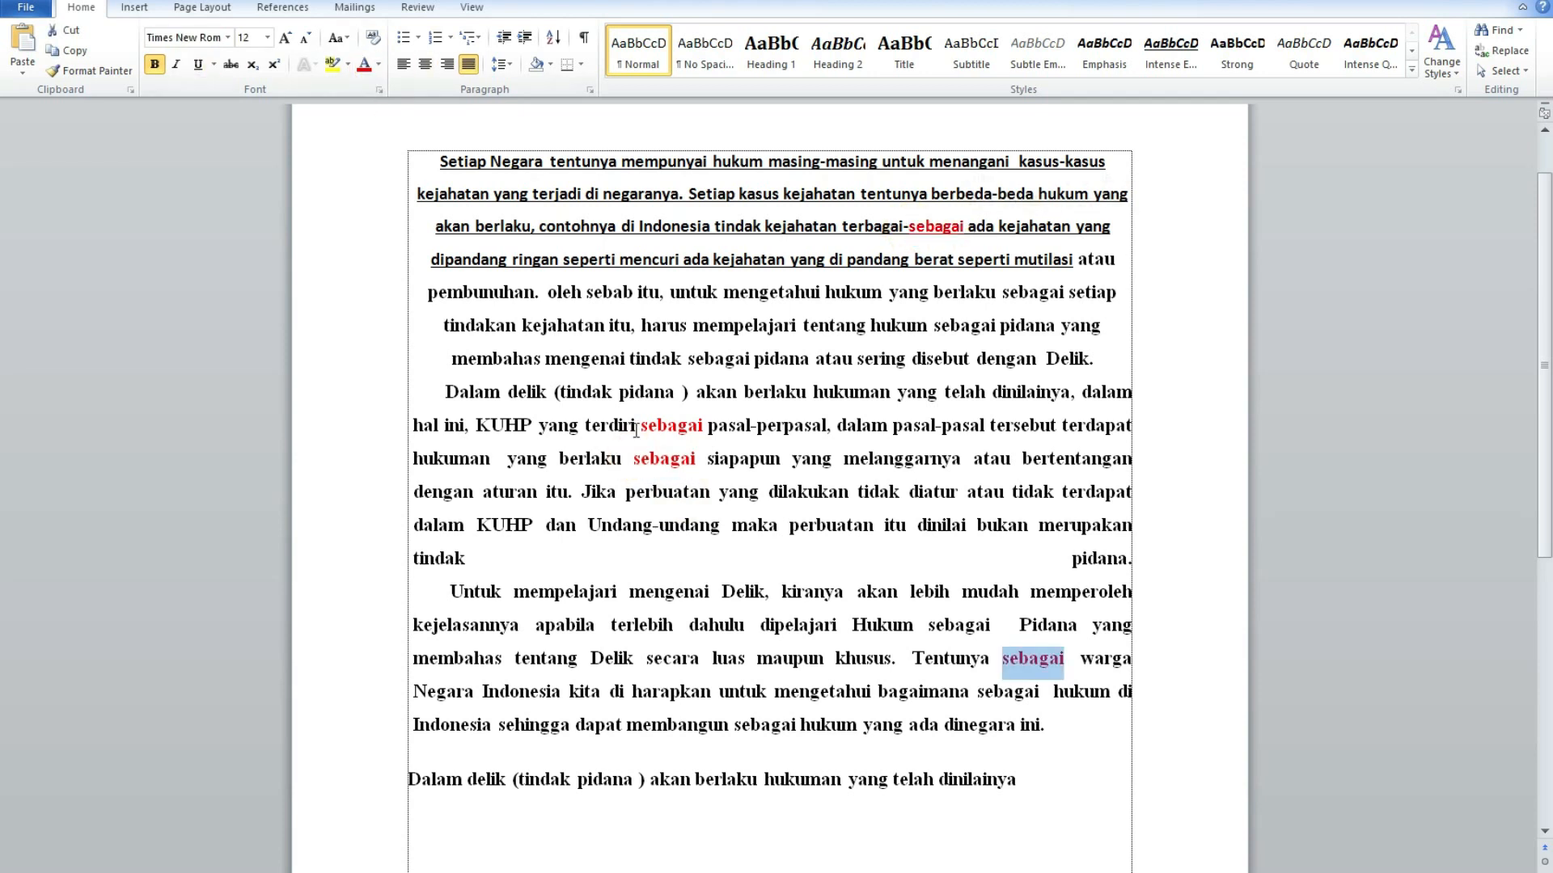
Step: Replace every occurrence of "sebagai" with "bagi" throughout the whole document, and close the replace dialog
{"action": "left_click", "coordinate": [635, 428]}
{"action": "left_click_drag", "start_coordinate": [642, 427], "coordinate": [705, 424]}
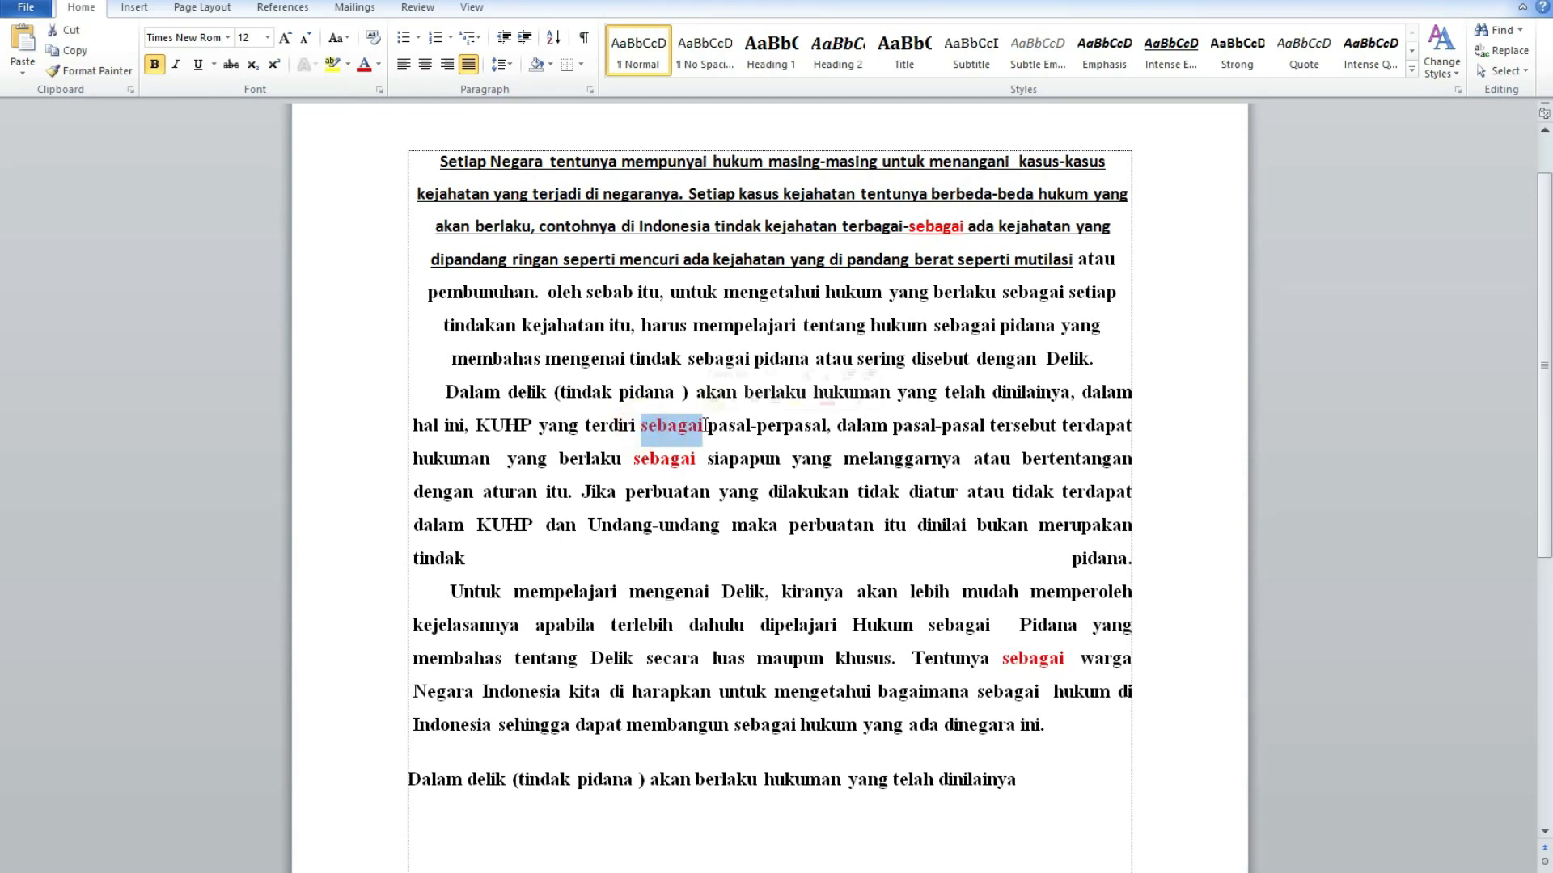
{"action": "key", "text": "ctrl+h"}
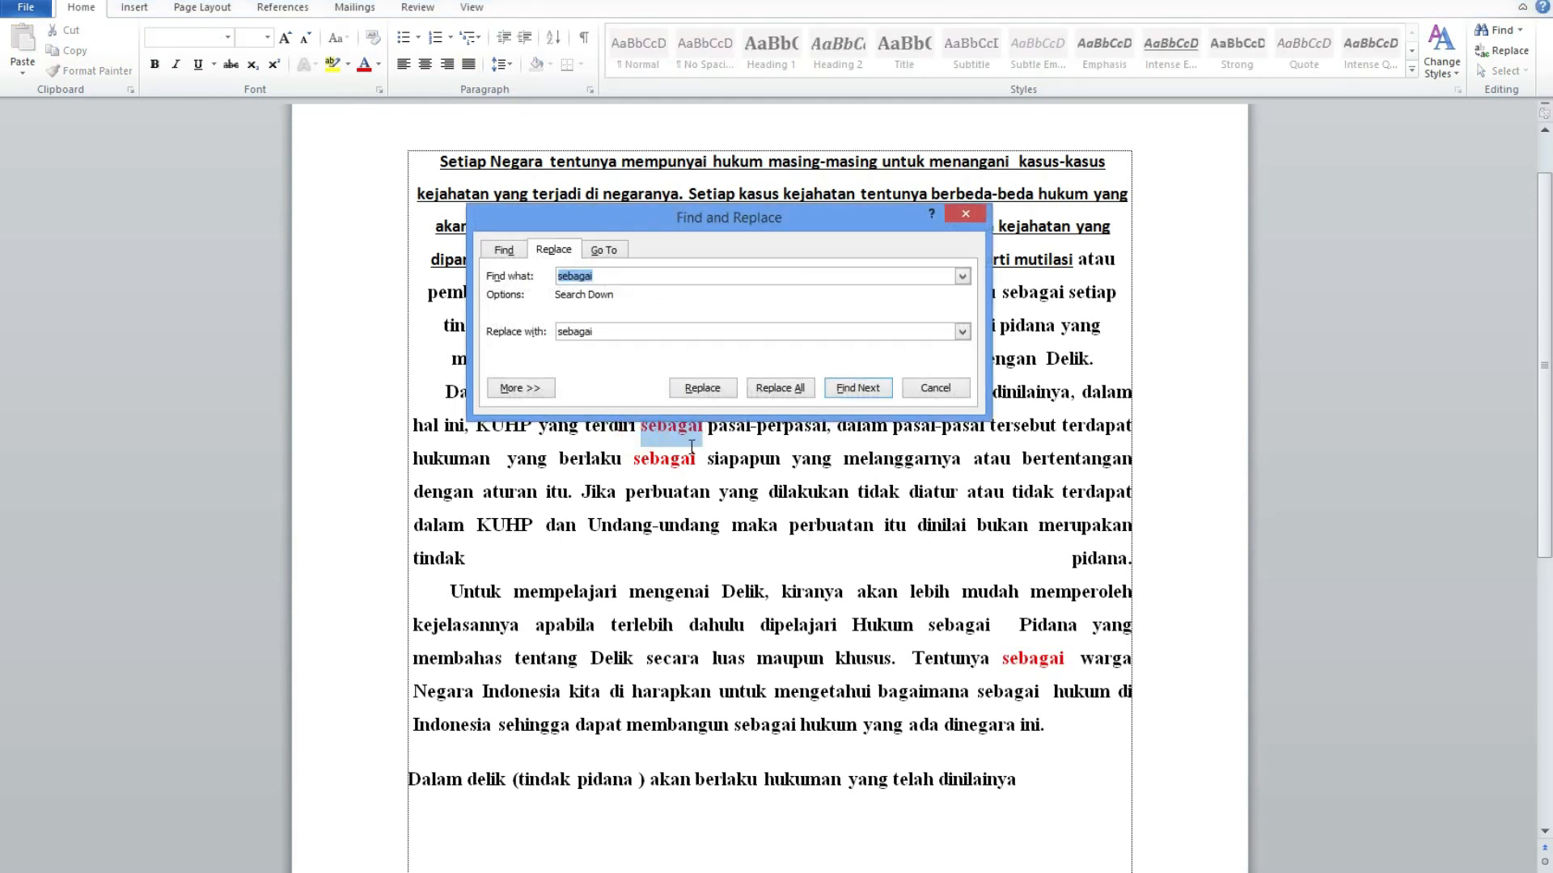
{"action": "double_click", "coordinate": [606, 325]}
{"action": "type", "text": "bagi"}
{"action": "left_click", "coordinate": [772, 389]}
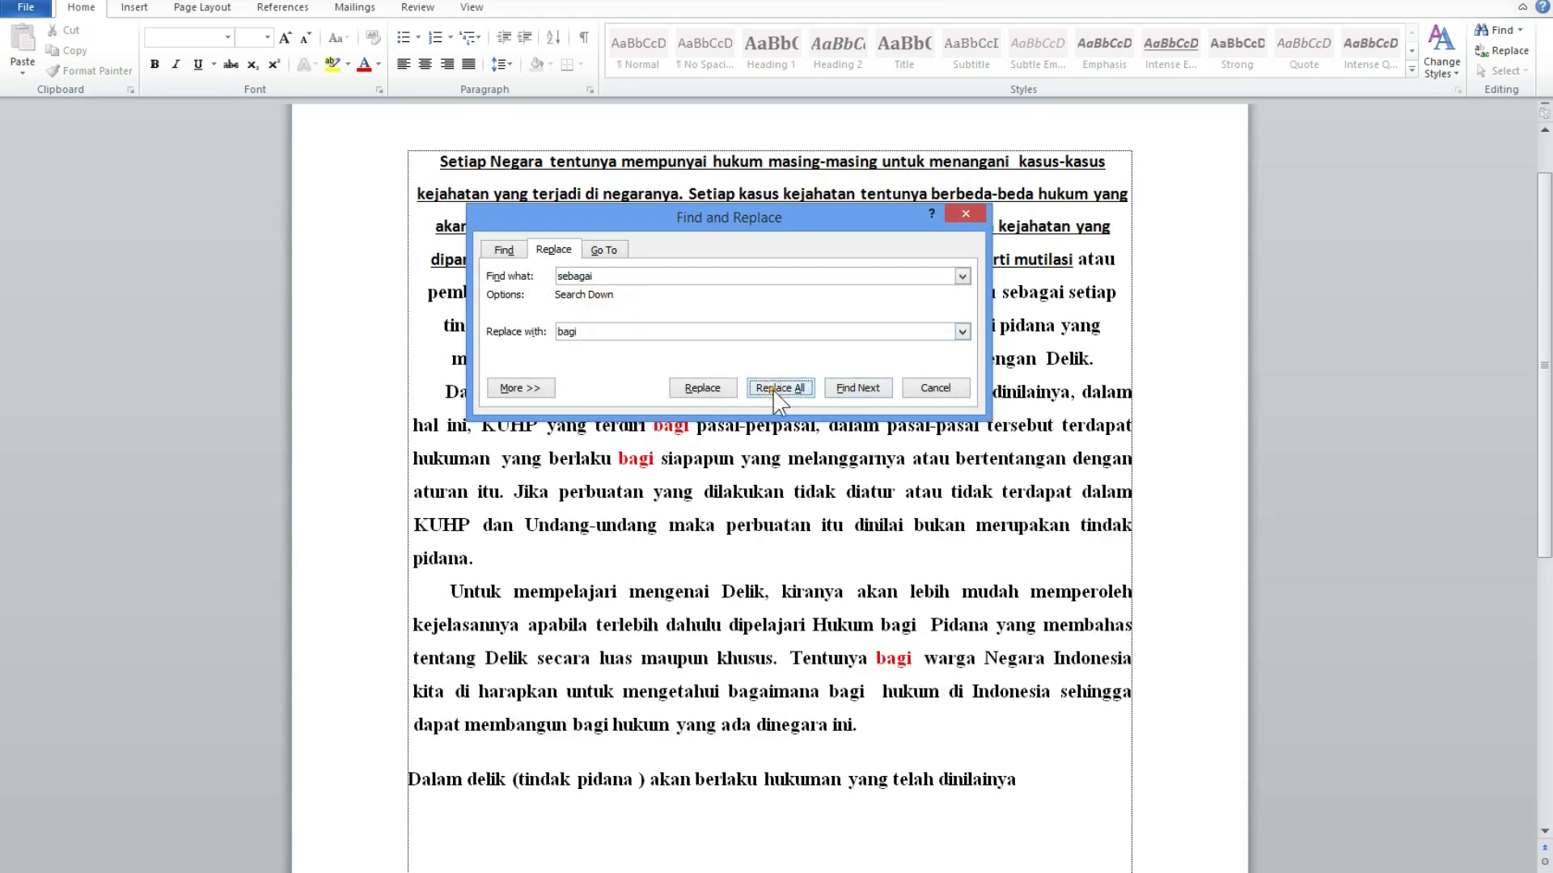
{"action": "left_click", "coordinate": [704, 496]}
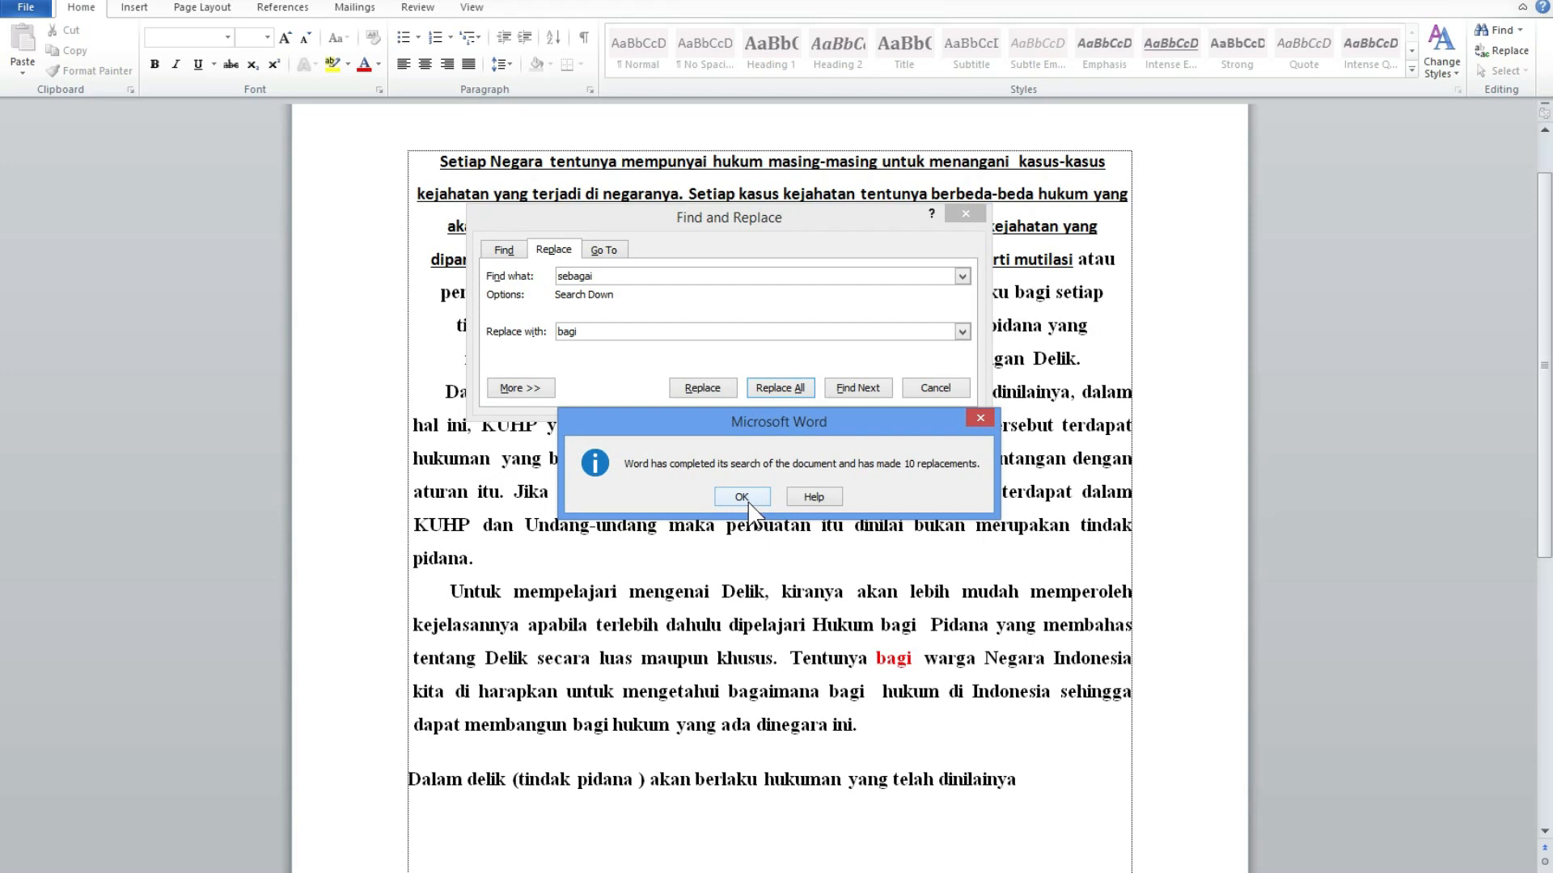
{"action": "left_click", "coordinate": [747, 500]}
{"action": "left_click", "coordinate": [936, 388]}
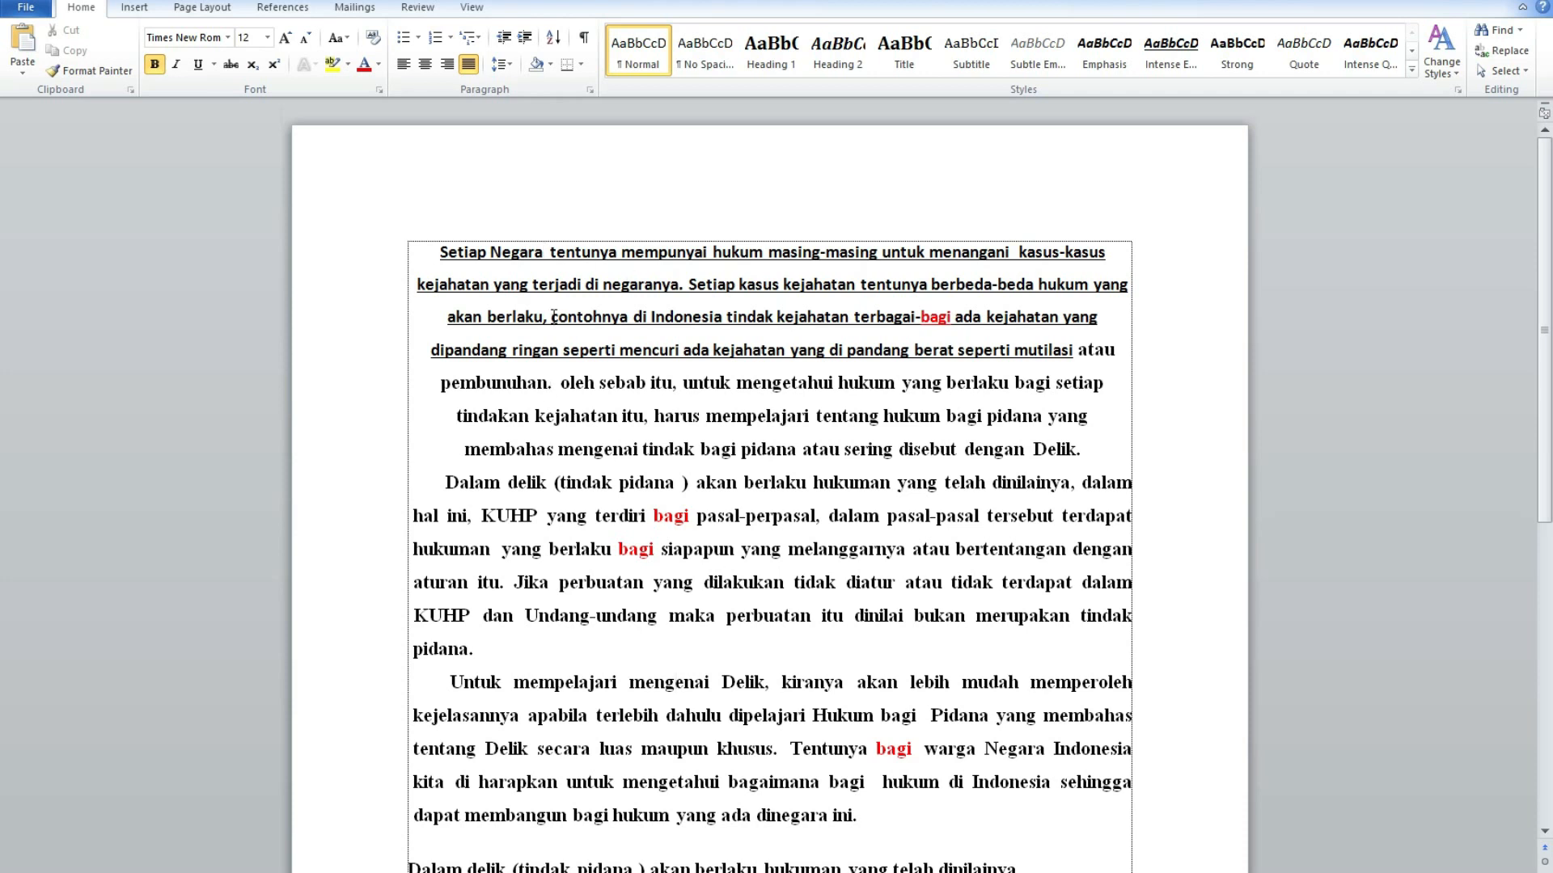
Step: Italicise the words "contohnya" and "pandang" in the underlined part of the first paragraph
{"action": "left_click_drag", "start_coordinate": [553, 316], "coordinate": [629, 317]}
{"action": "left_click", "coordinate": [594, 315]}
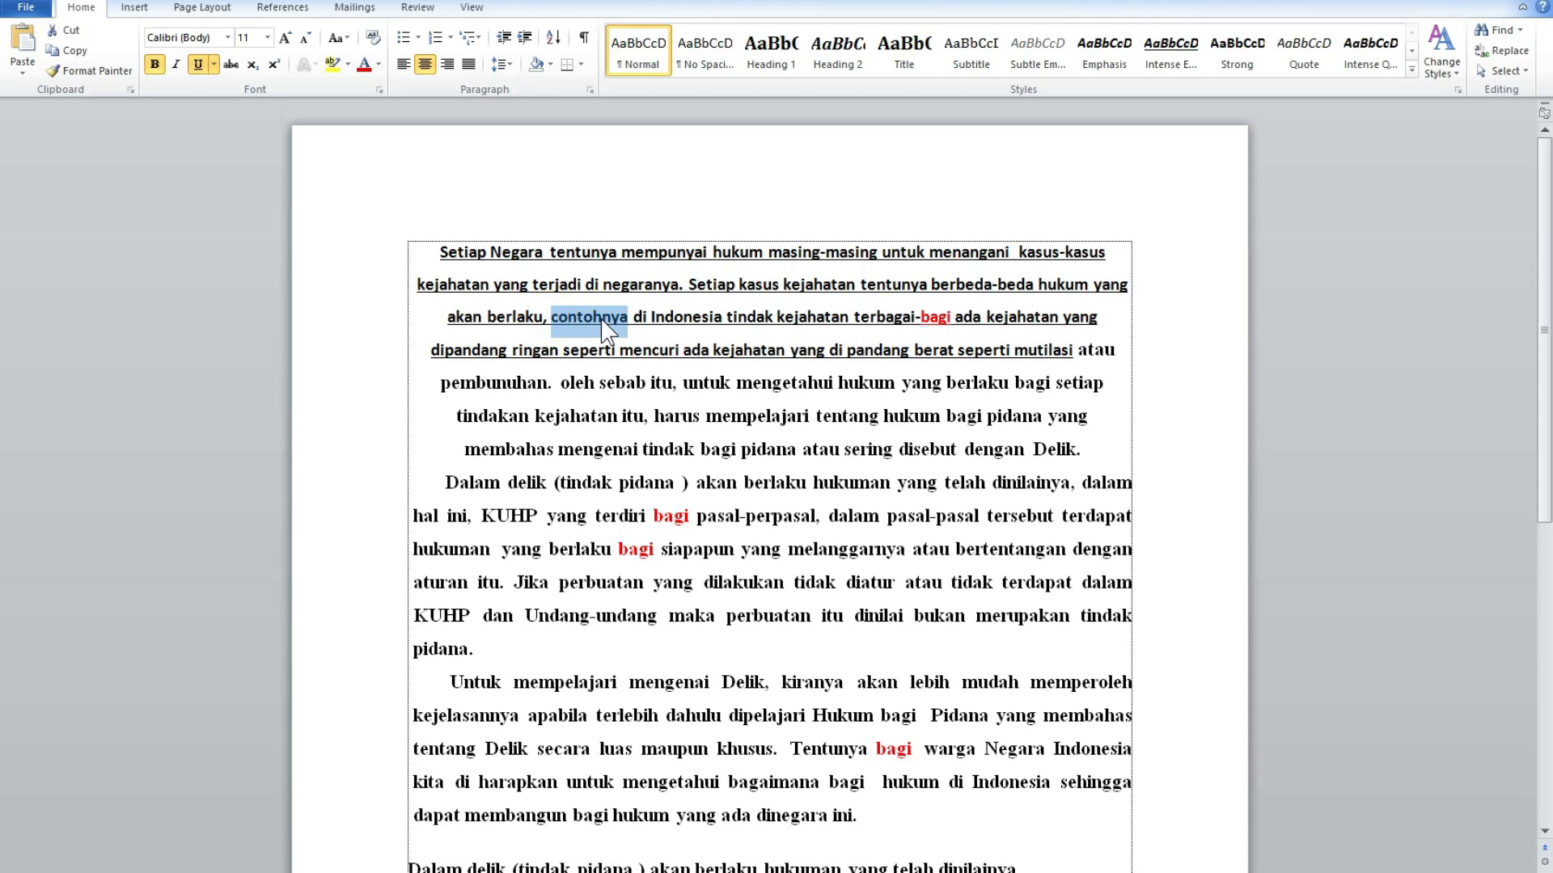
{"action": "left_click", "coordinate": [177, 70]}
{"action": "key", "text": "ctrl+i"}
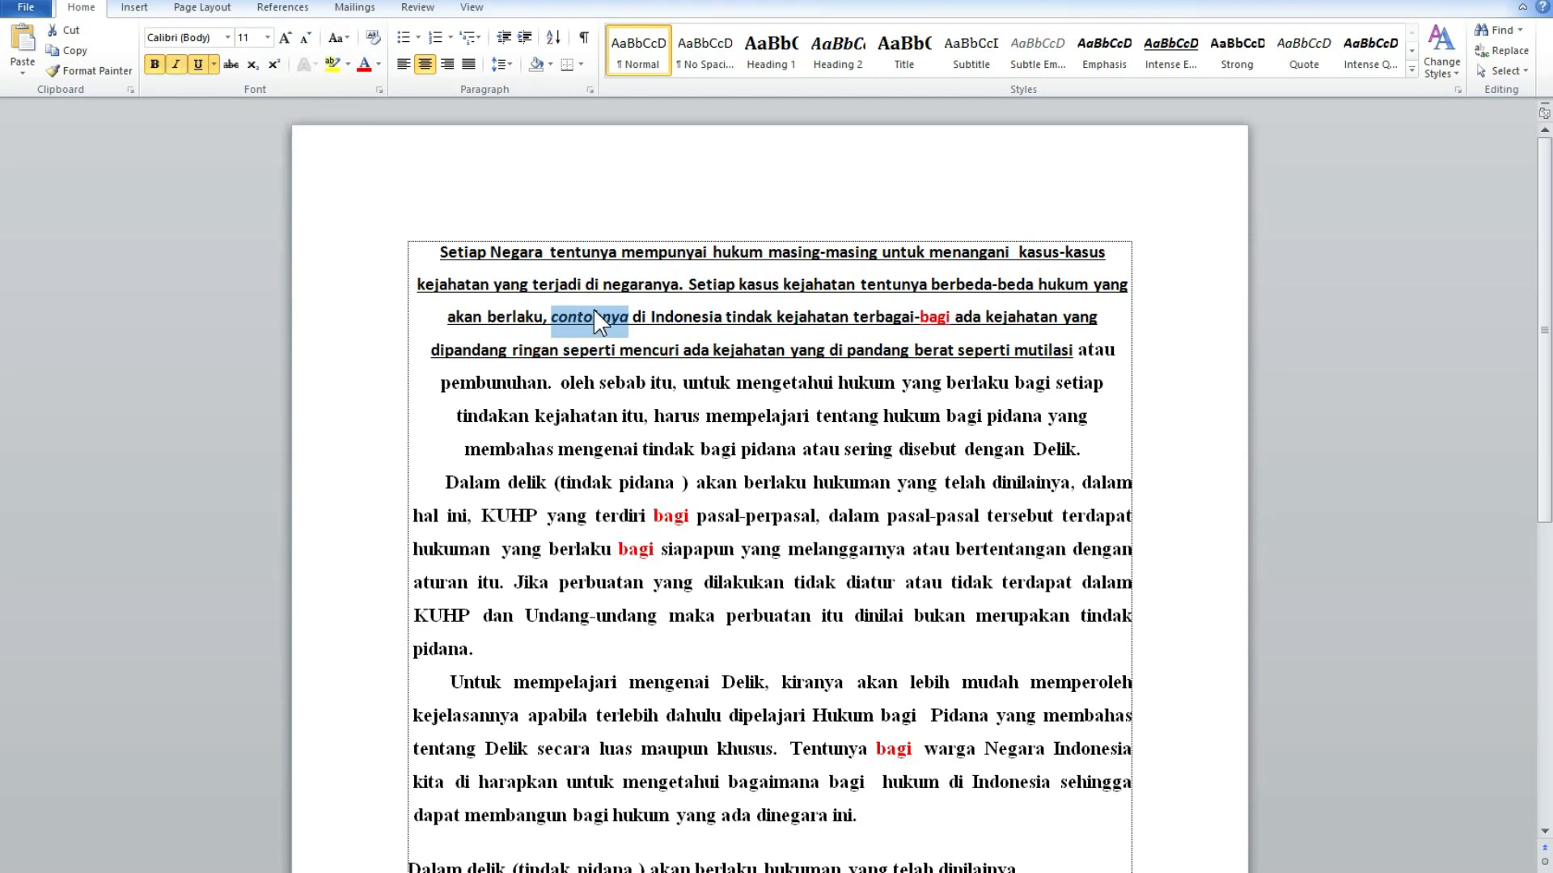
{"action": "left_click", "coordinate": [602, 317]}
{"action": "left_click", "coordinate": [851, 349]}
{"action": "left_click_drag", "start_coordinate": [854, 349], "coordinate": [910, 350]}
{"action": "key", "text": "ctrl+i"}
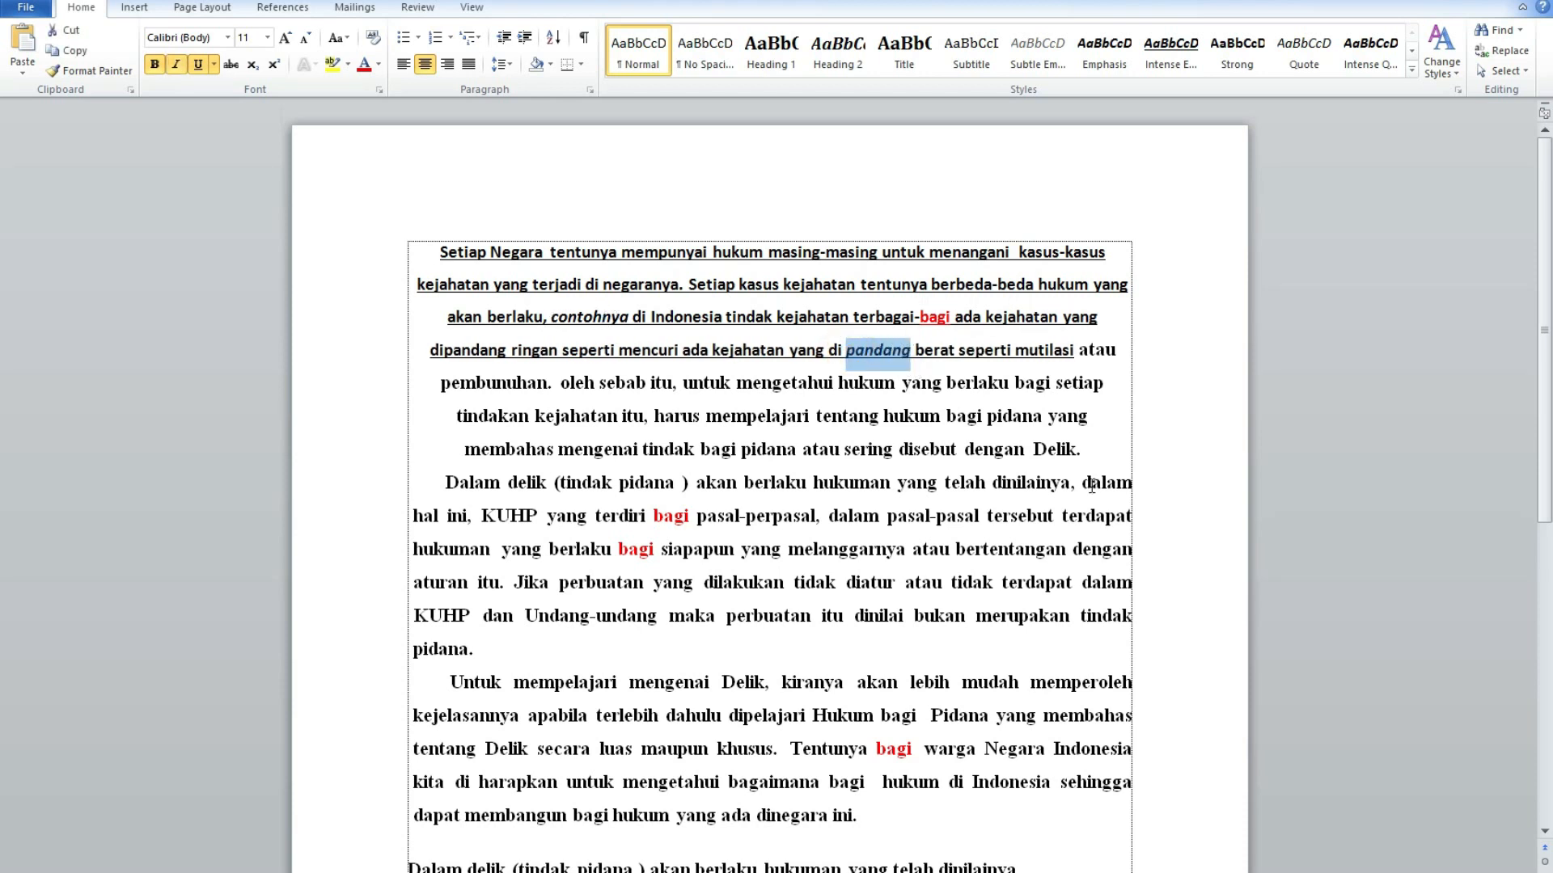
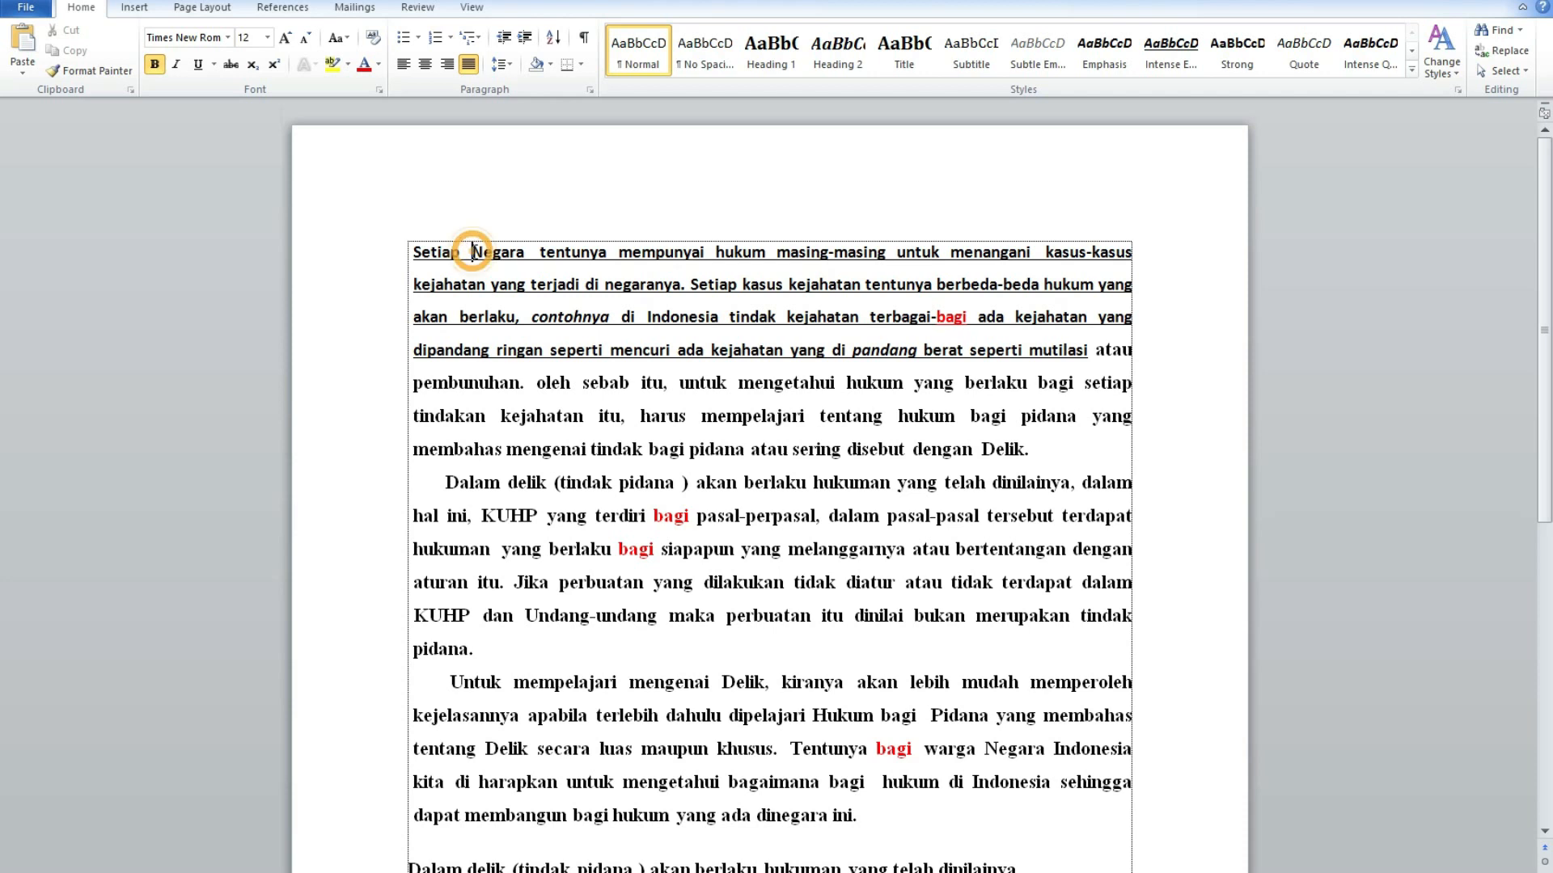
Step: Open the Insert Hyperlink settings for the word "KUHP" in the second paragraph
{"action": "left_click", "coordinate": [680, 416]}
{"action": "left_click_drag", "start_coordinate": [471, 251], "coordinate": [525, 255]}
{"action": "left_click_drag", "start_coordinate": [483, 515], "coordinate": [538, 518]}
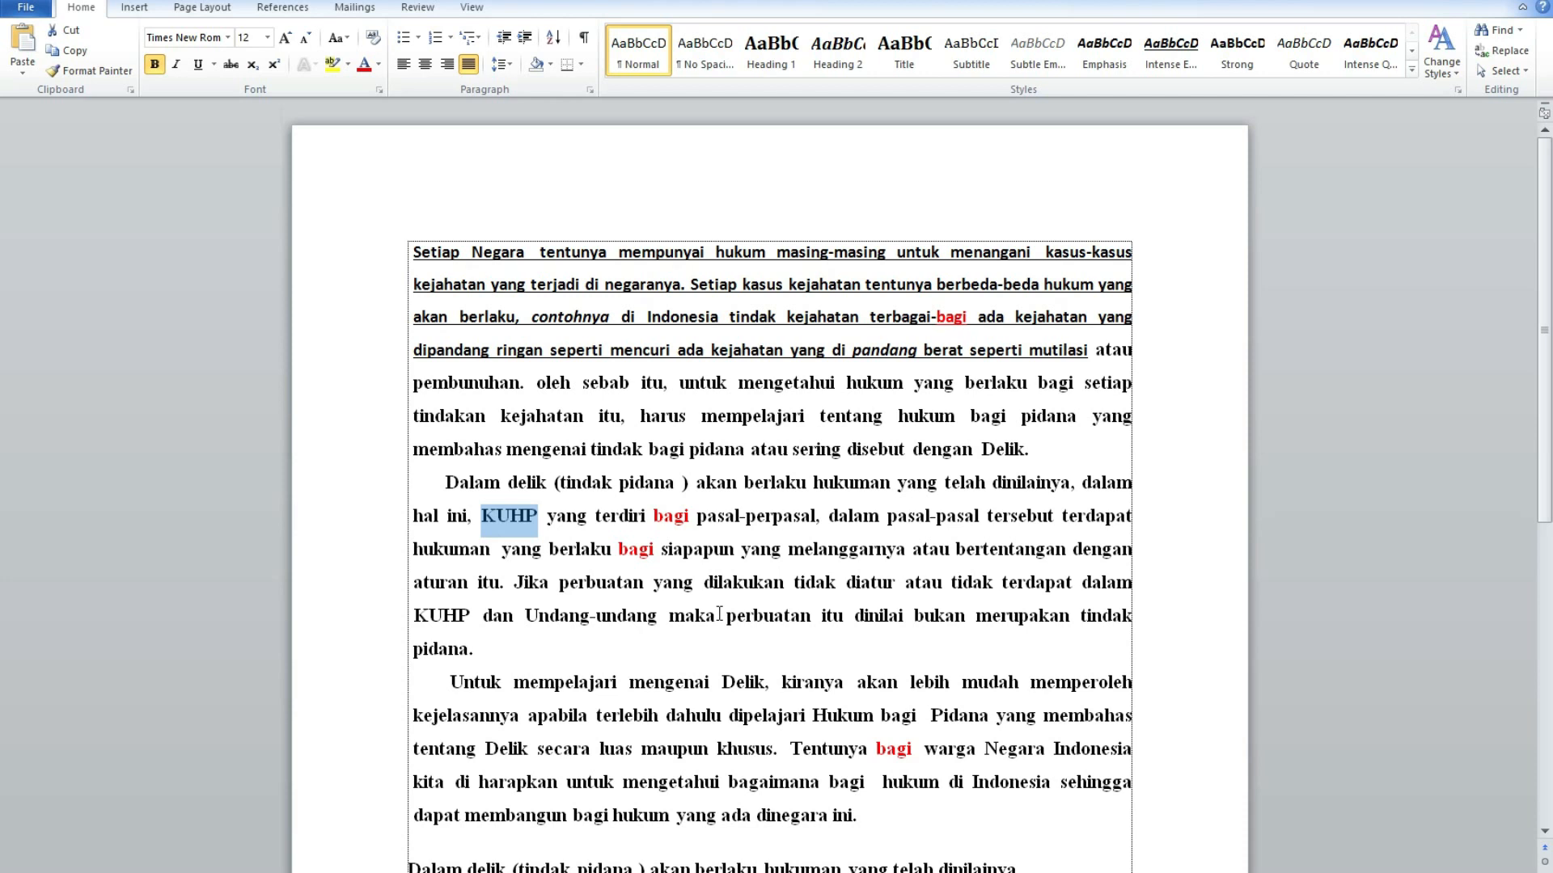
{"action": "left_click_drag", "start_coordinate": [482, 516], "coordinate": [537, 519]}
{"action": "left_click", "coordinate": [496, 521]}
{"action": "key", "text": "ctrl+k"}
{"action": "left_click_drag", "start_coordinate": [779, 293], "coordinate": [710, 272]}
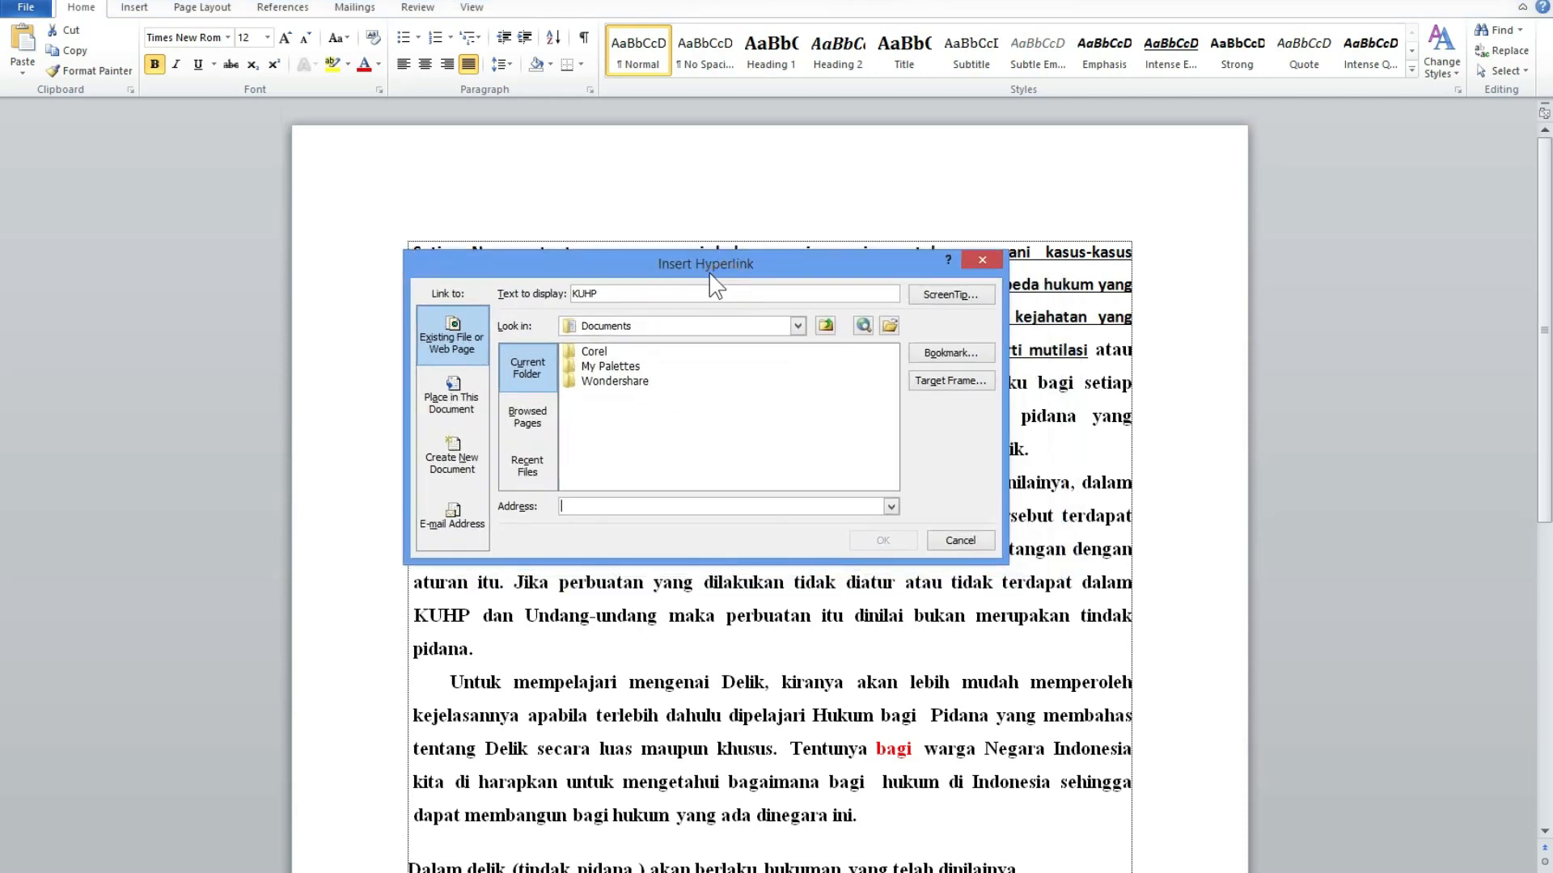
Step: Browse the drives for a link target and choose the Word file MAKALAH HUKUM on drive DATA BARU (F:)
{"action": "left_click", "coordinate": [891, 333]}
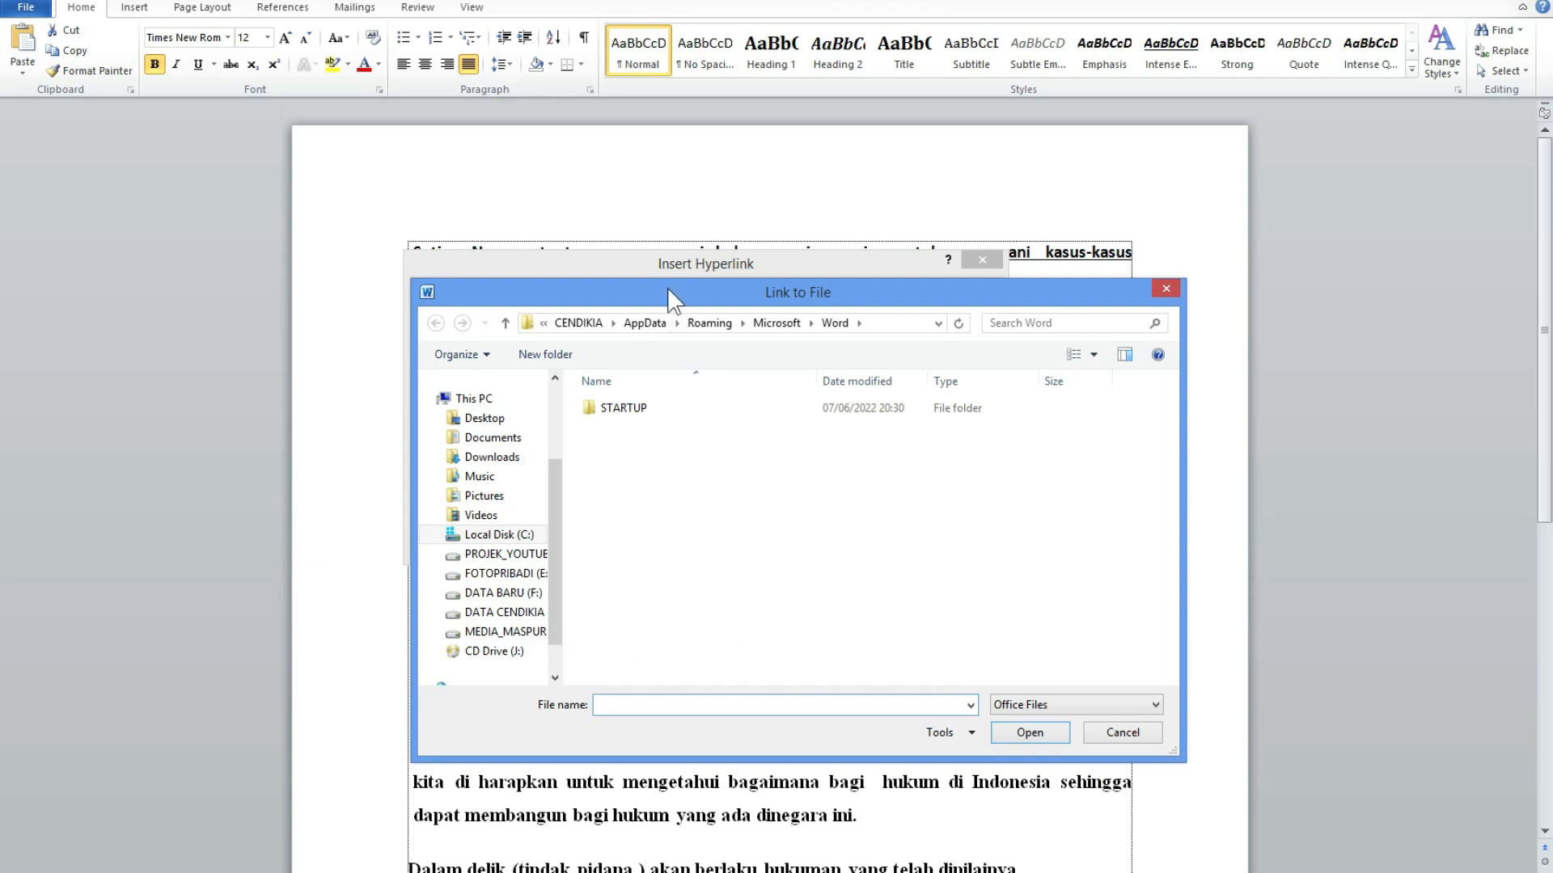
{"action": "left_click_drag", "start_coordinate": [665, 301], "coordinate": [711, 380]}
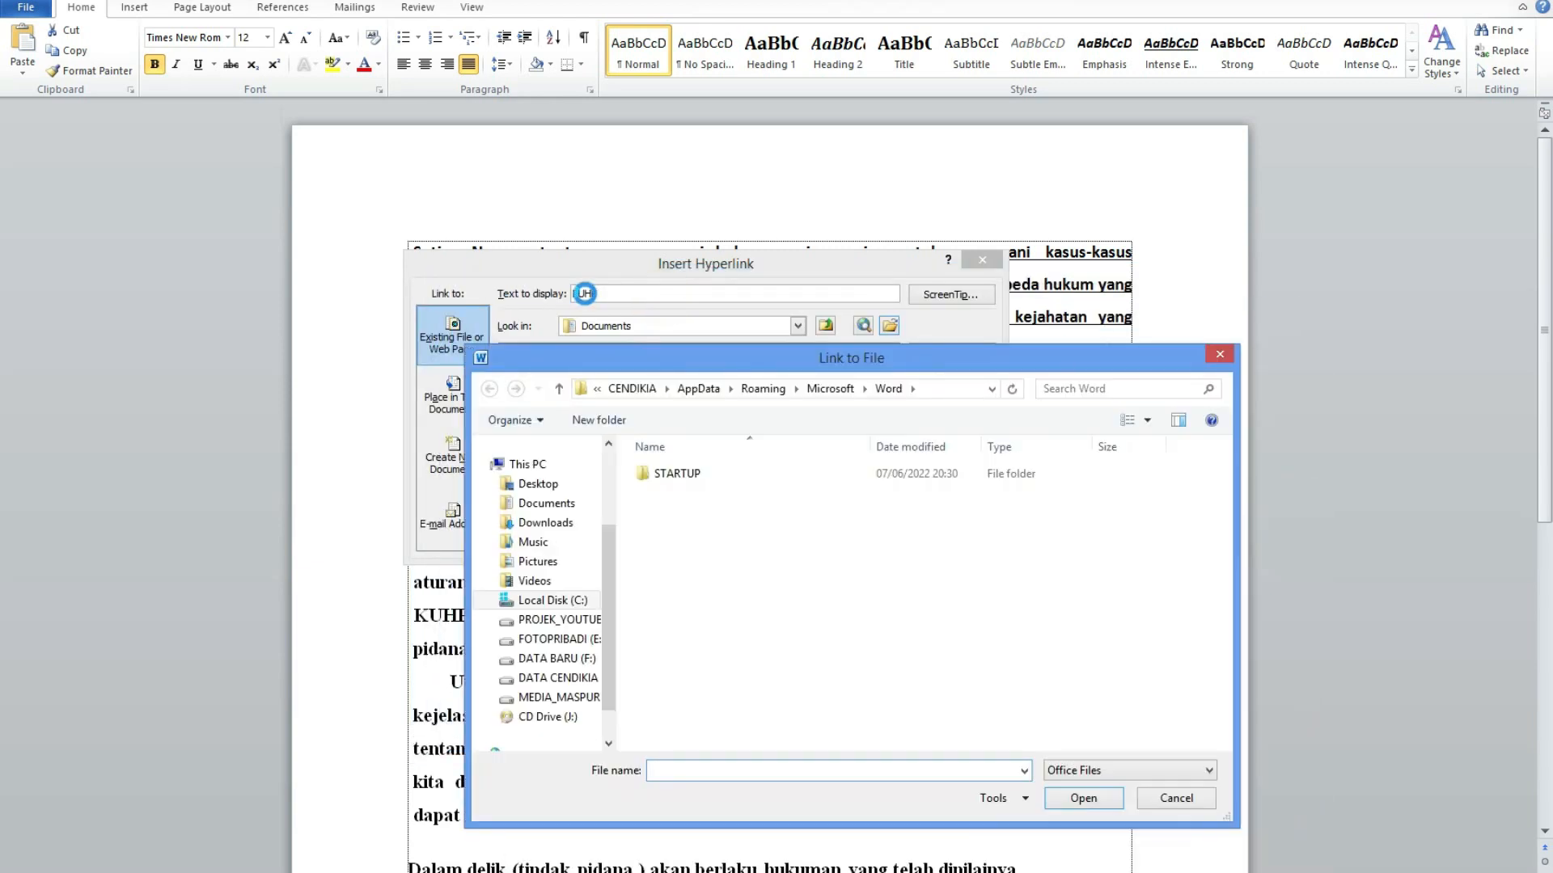
{"action": "left_click", "coordinate": [580, 639]}
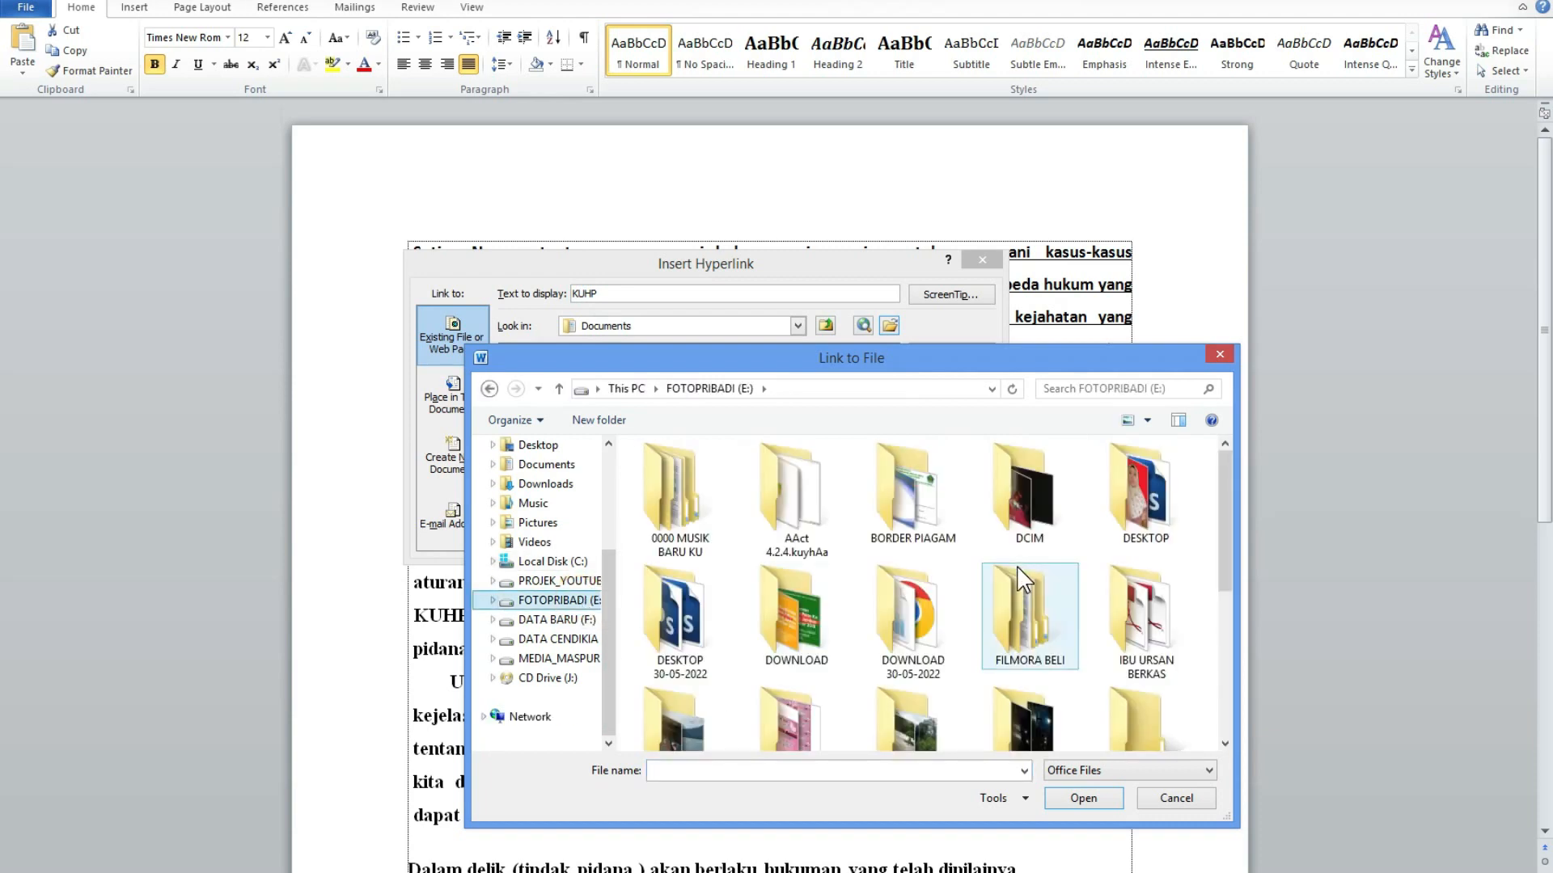
{"action": "scroll", "coordinate": [903, 724], "scroll_direction": "down", "scroll_amount": 1}
{"action": "double_click", "coordinate": [897, 696]}
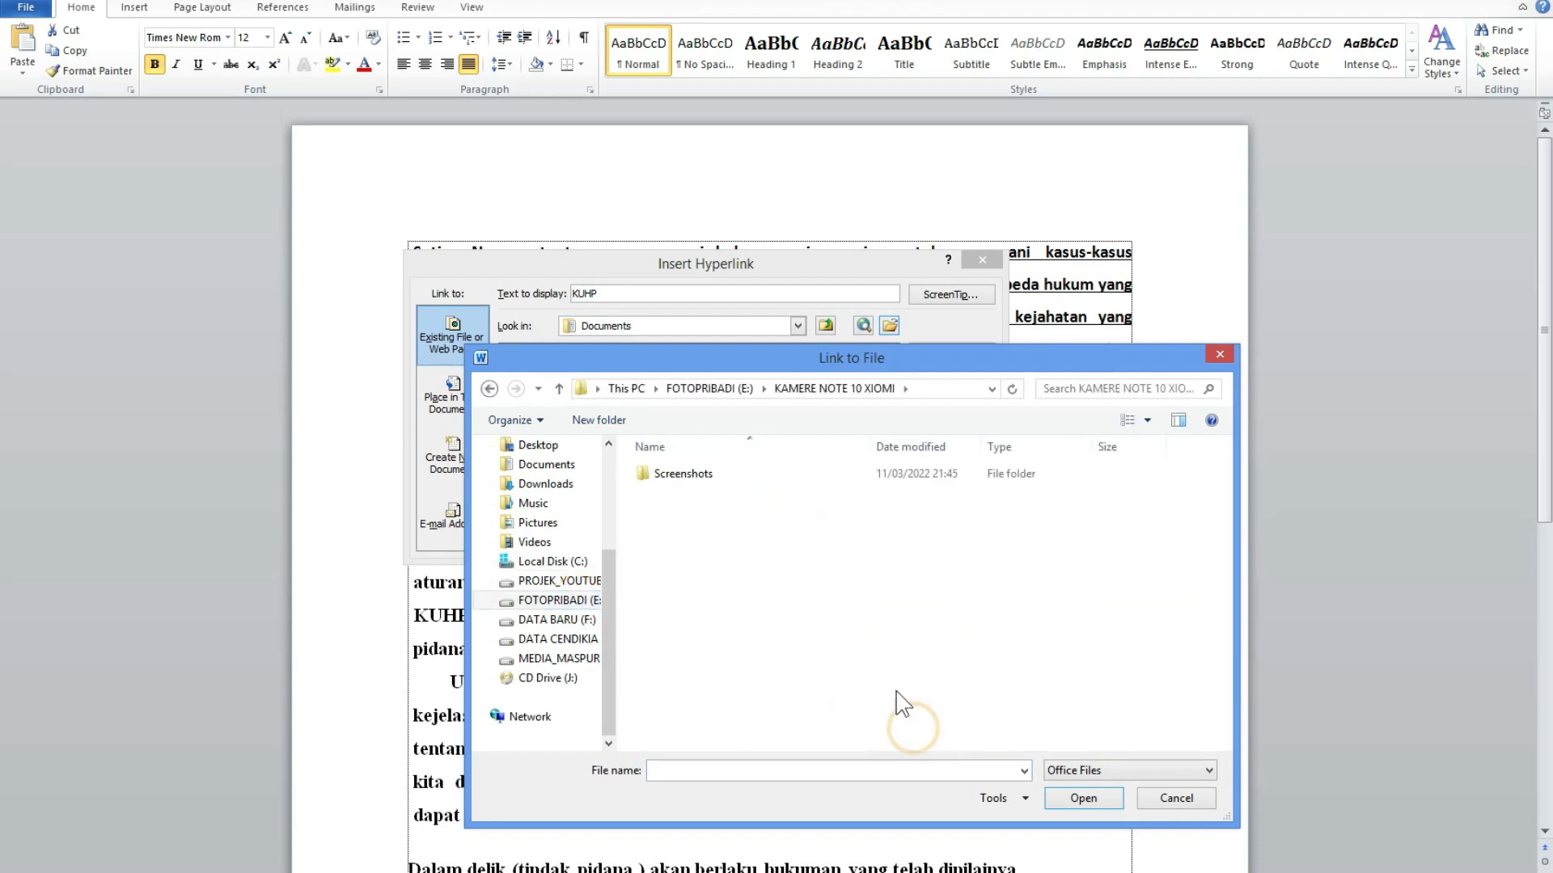
{"action": "left_click", "coordinate": [538, 445]}
{"action": "left_click", "coordinate": [558, 464]}
{"action": "left_click", "coordinate": [558, 484]}
{"action": "left_click", "coordinate": [550, 522]}
{"action": "left_click", "coordinate": [571, 579]}
{"action": "left_click", "coordinate": [558, 619]}
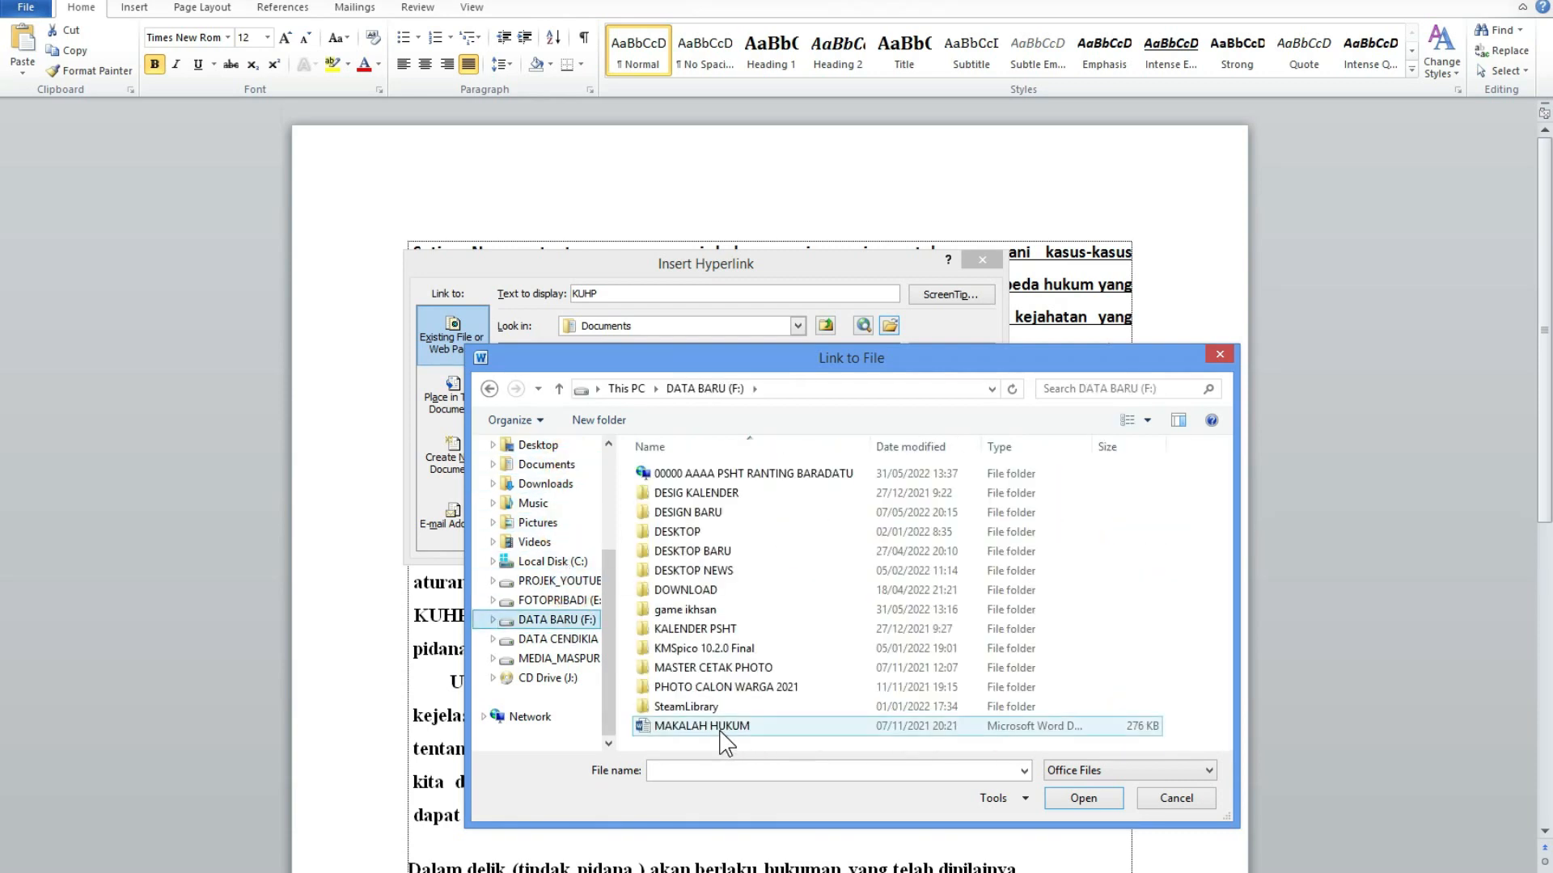
{"action": "left_click", "coordinate": [697, 728]}
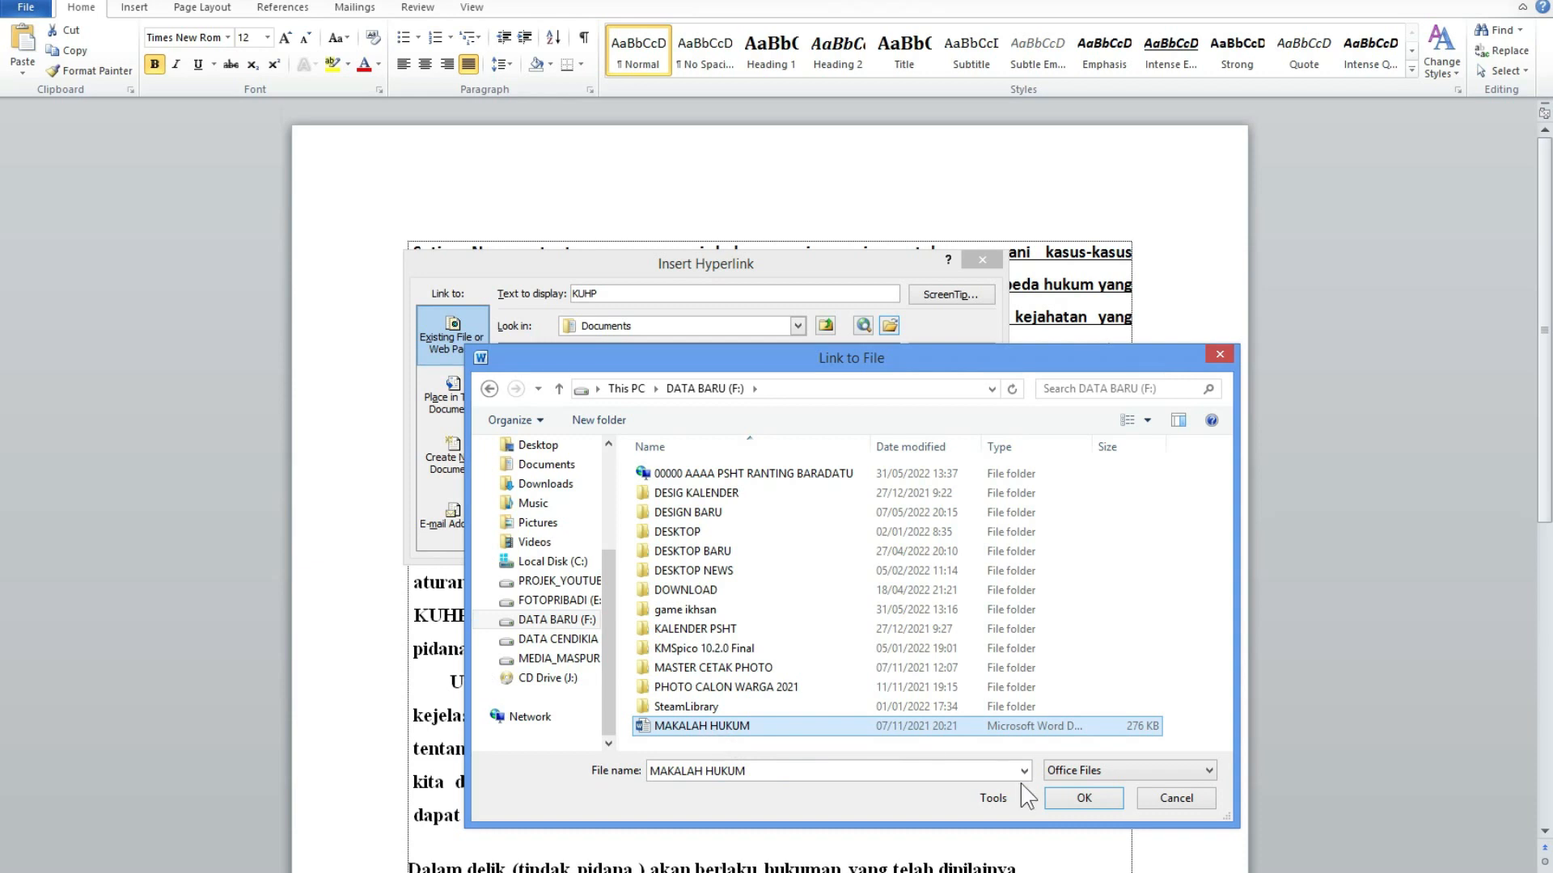
{"action": "left_click", "coordinate": [1083, 800]}
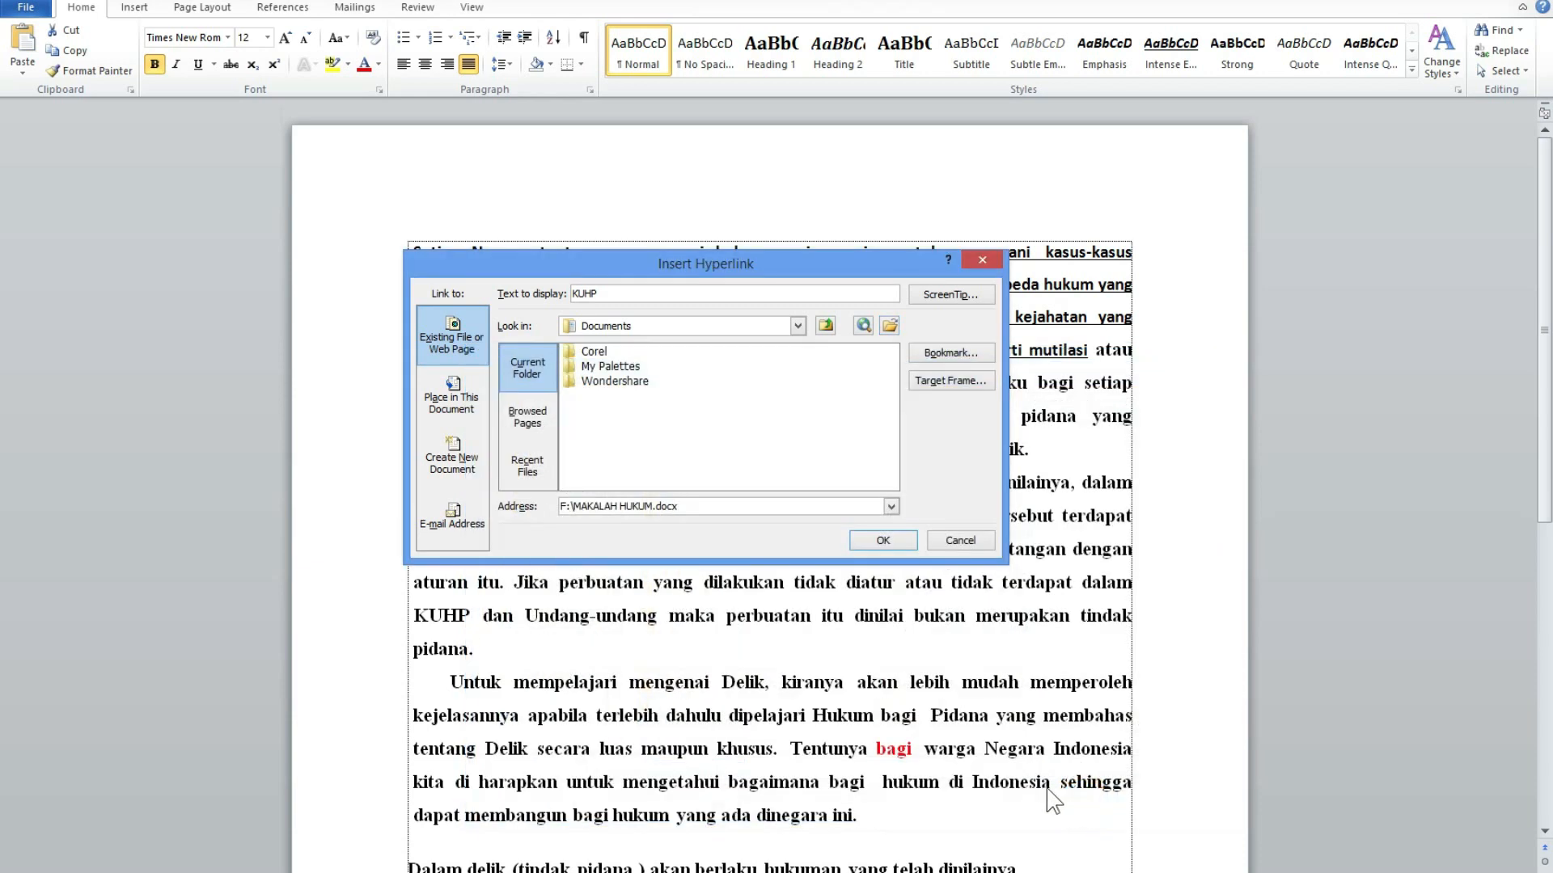
Step: Apply the hyperlink to MAKALAH HUKUM on the word "KUHP" and follow it to open the linked file
{"action": "left_click", "coordinate": [885, 541]}
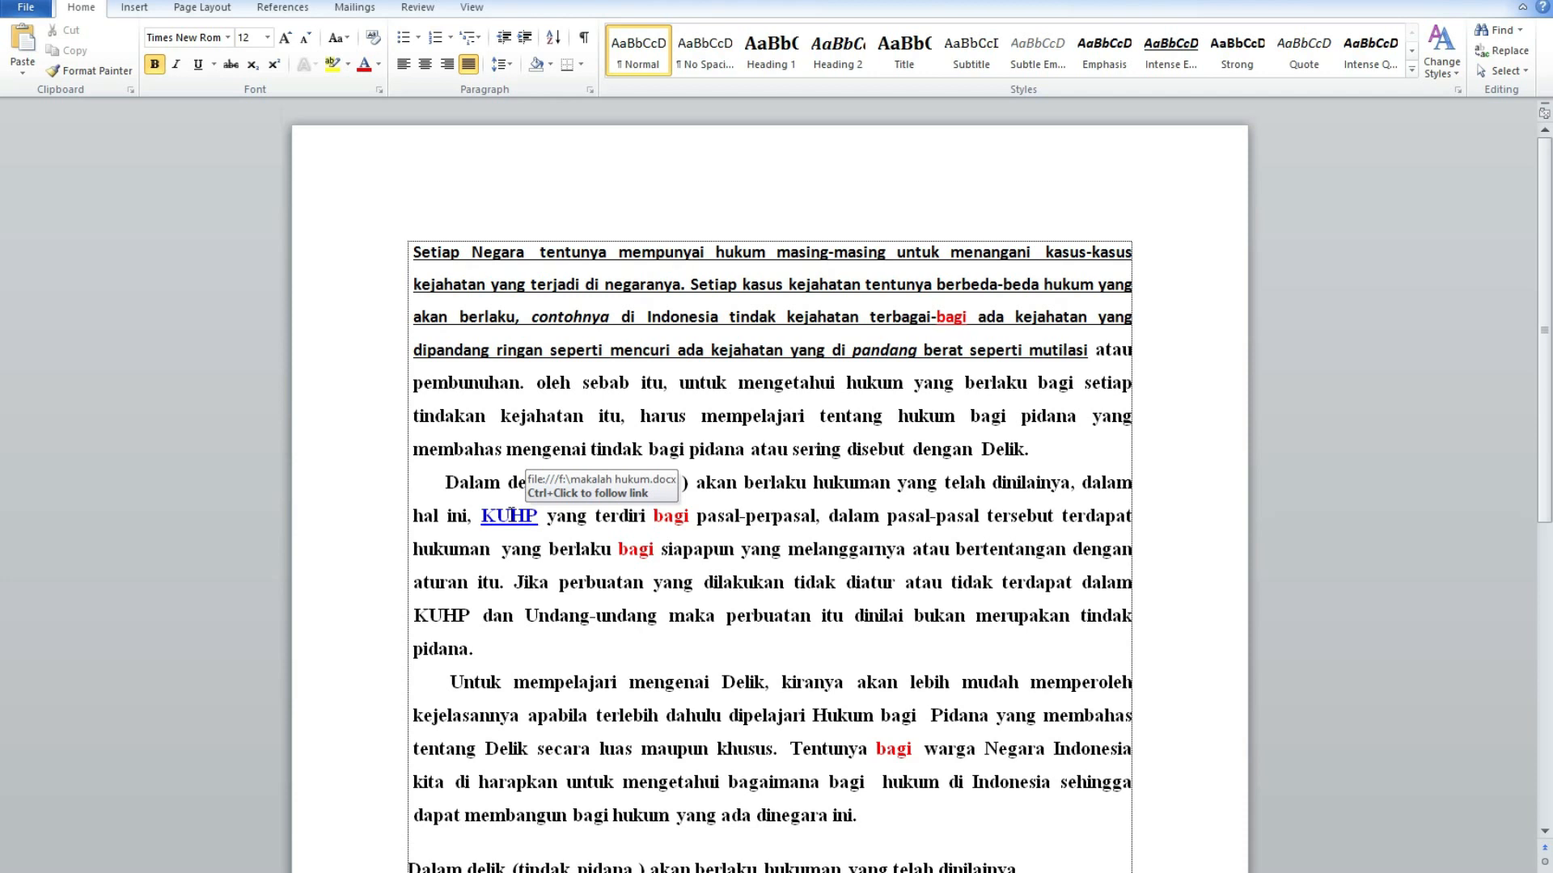
{"action": "left_click", "coordinate": [505, 522], "text": "ctrl"}
{"action": "left_click", "coordinate": [837, 521]}
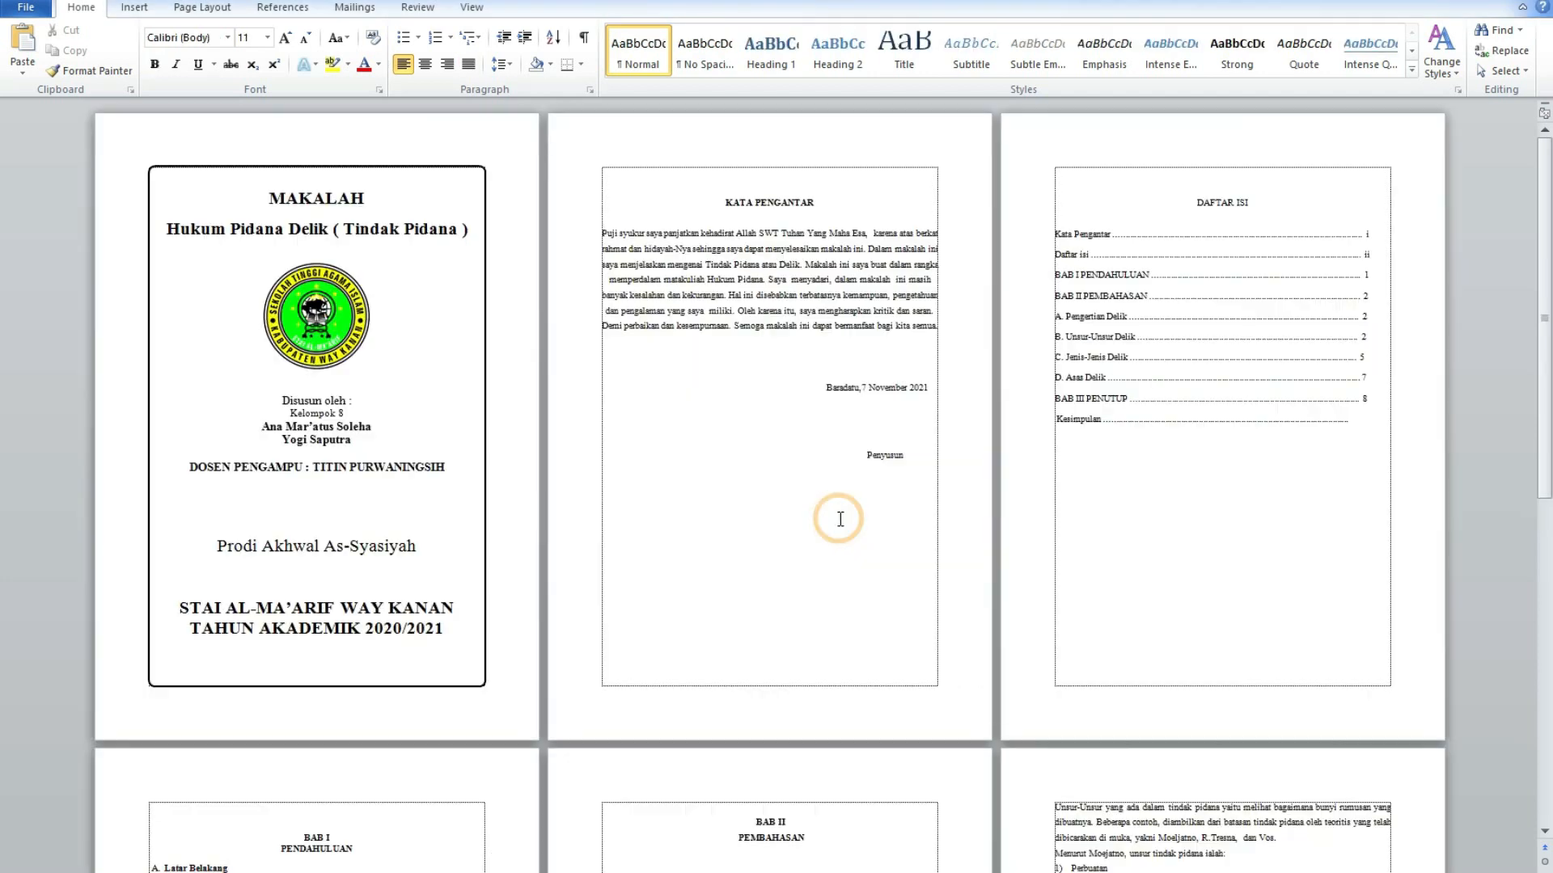
Step: Look through the pages of the linked paper, from its cover and table of contents to the chapters
{"action": "scroll", "coordinate": [596, 474], "scroll_direction": "down", "scroll_amount": 3}
{"action": "scroll", "coordinate": [597, 475], "scroll_direction": "down", "scroll_amount": 6}
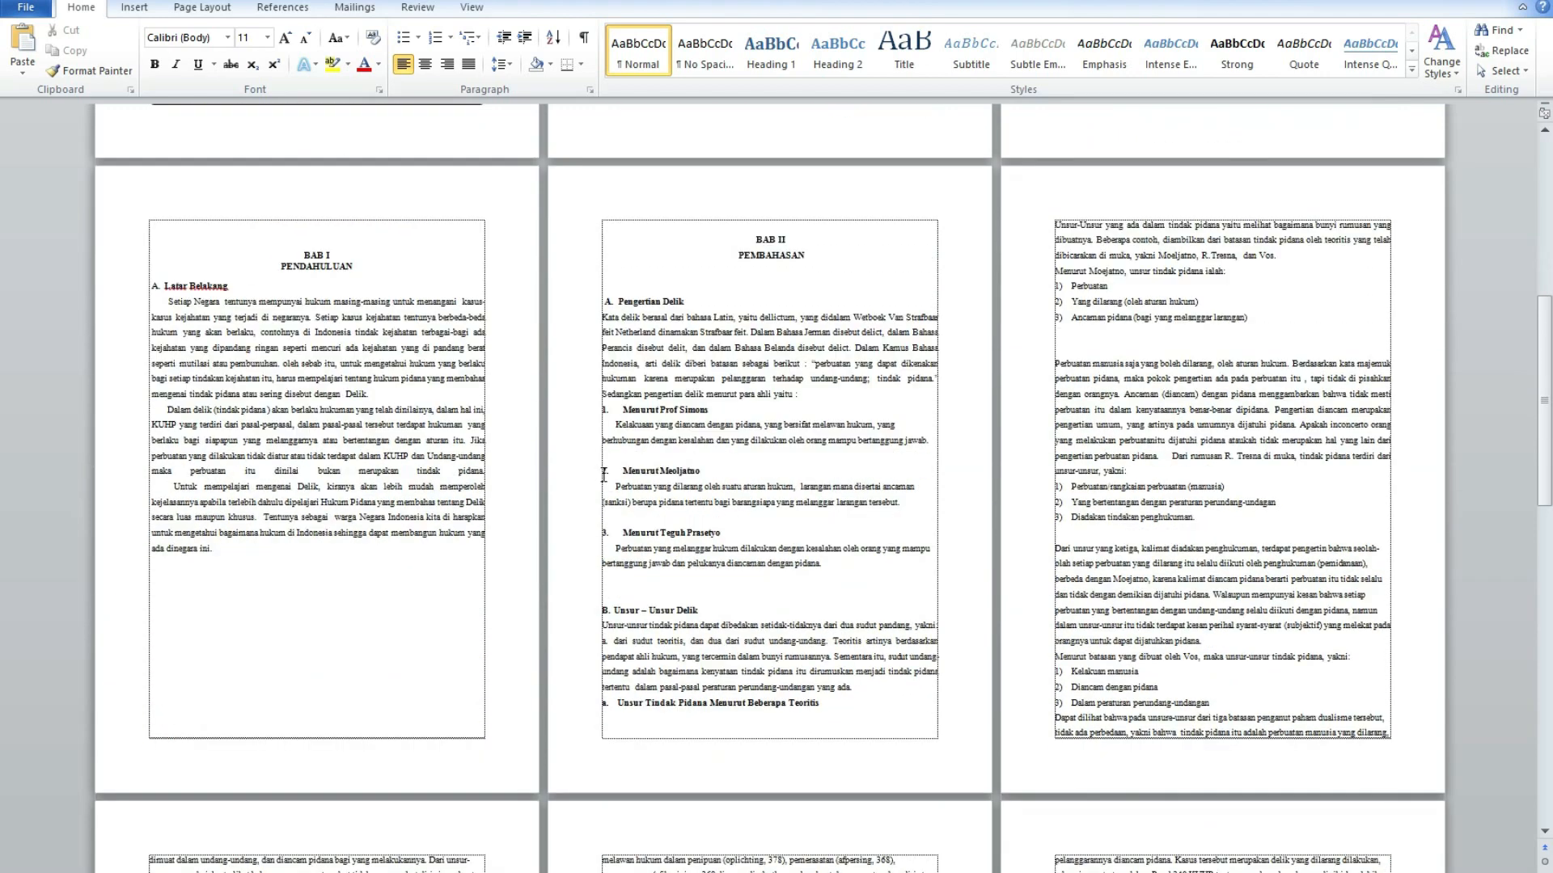
{"action": "scroll", "coordinate": [683, 565], "scroll_direction": "up", "scroll_amount": 1}
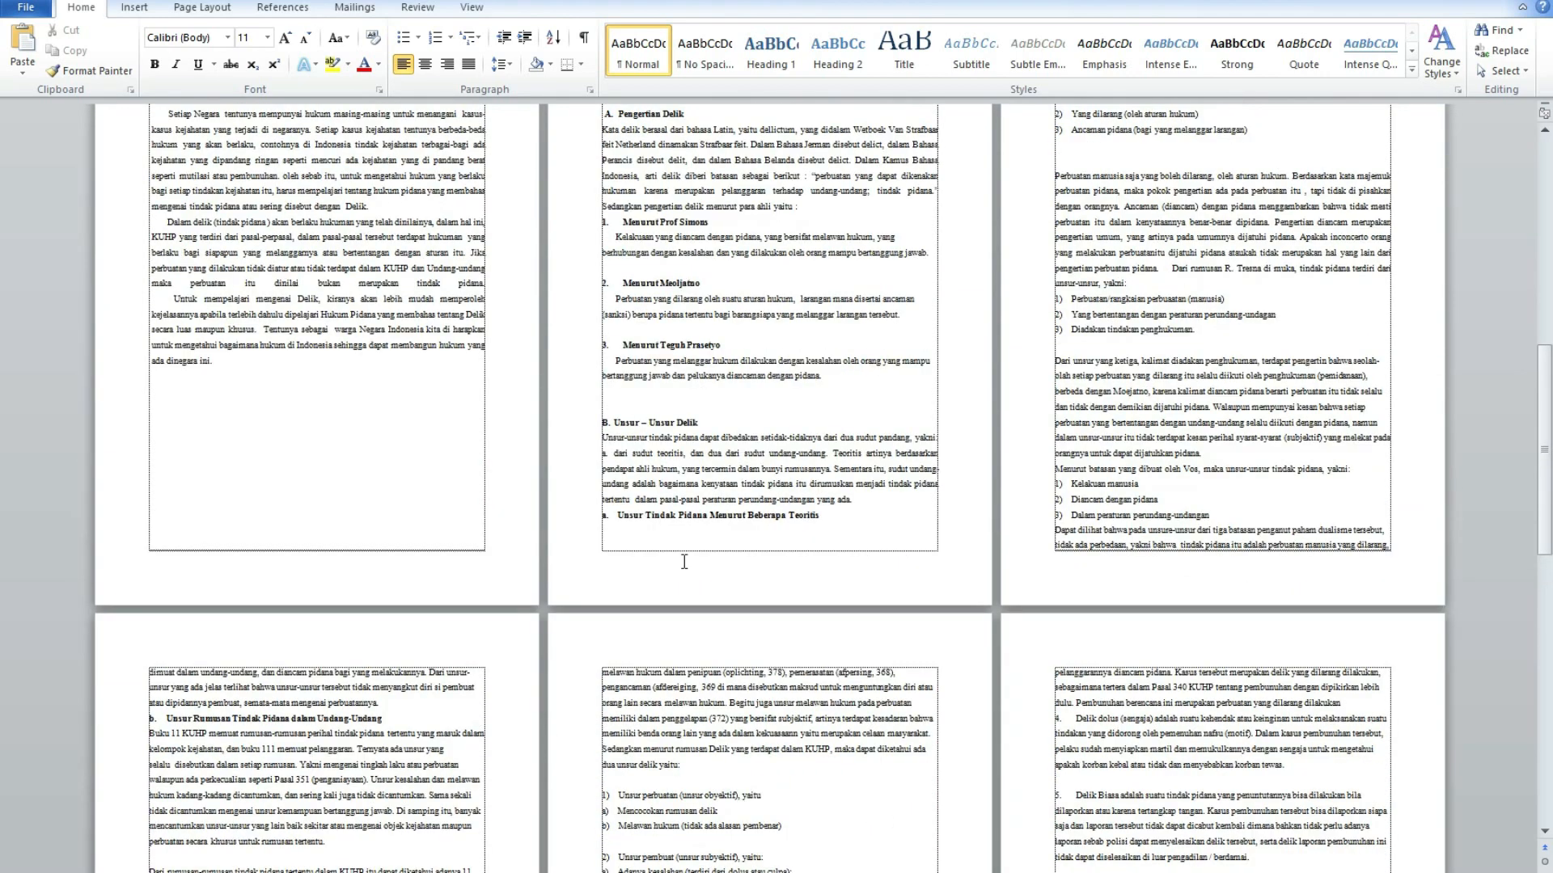
{"action": "scroll", "coordinate": [685, 561], "scroll_direction": "up", "scroll_amount": 10}
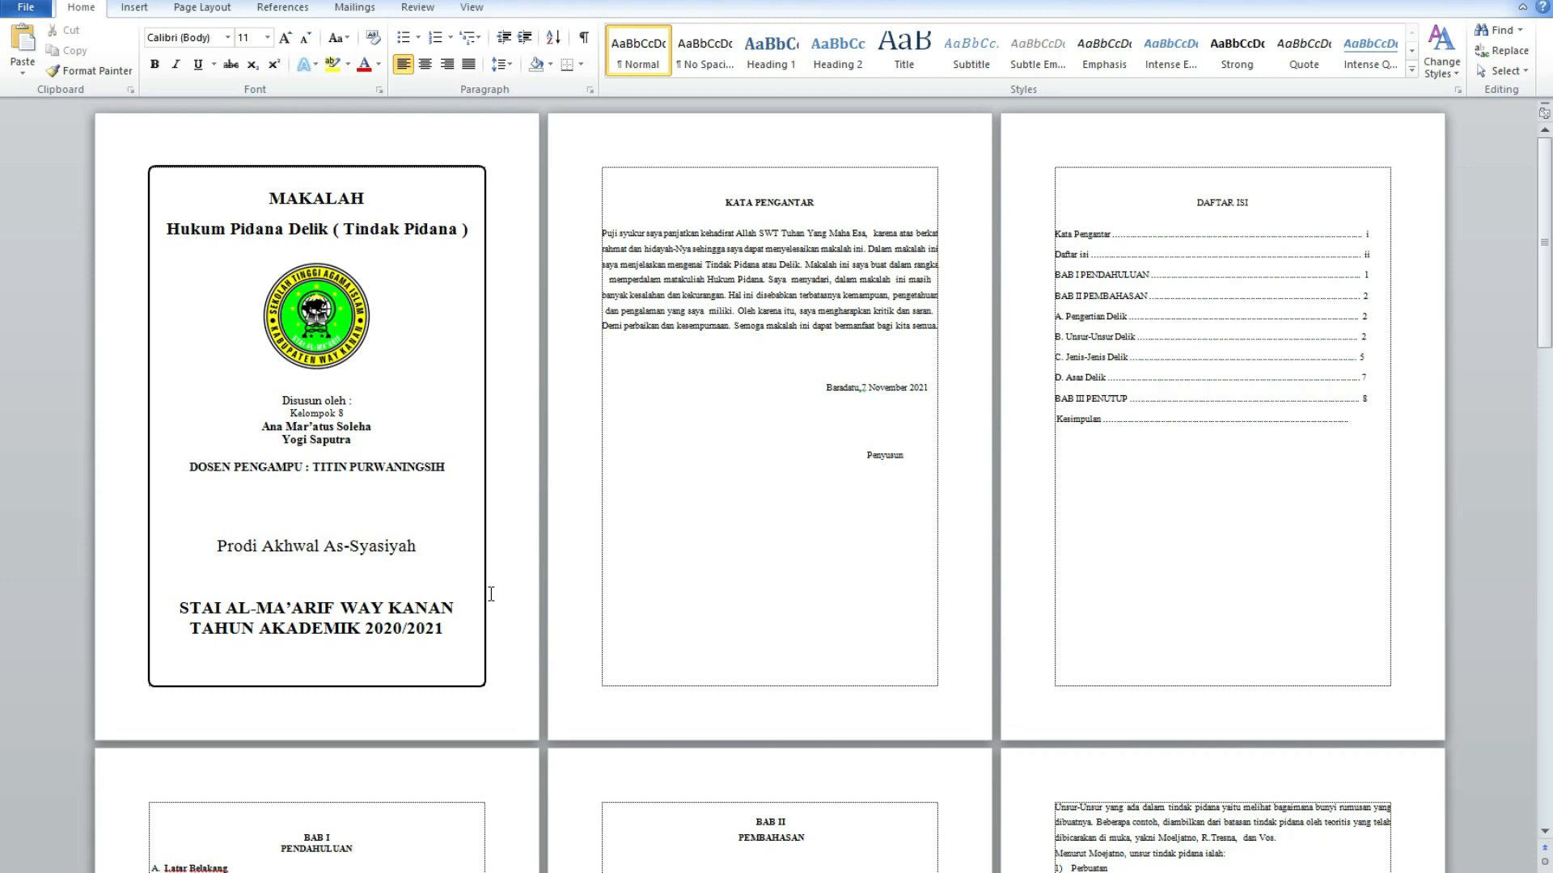
{"action": "left_click", "coordinate": [385, 467]}
{"action": "scroll", "coordinate": [737, 601], "scroll_direction": "down", "scroll_amount": 10}
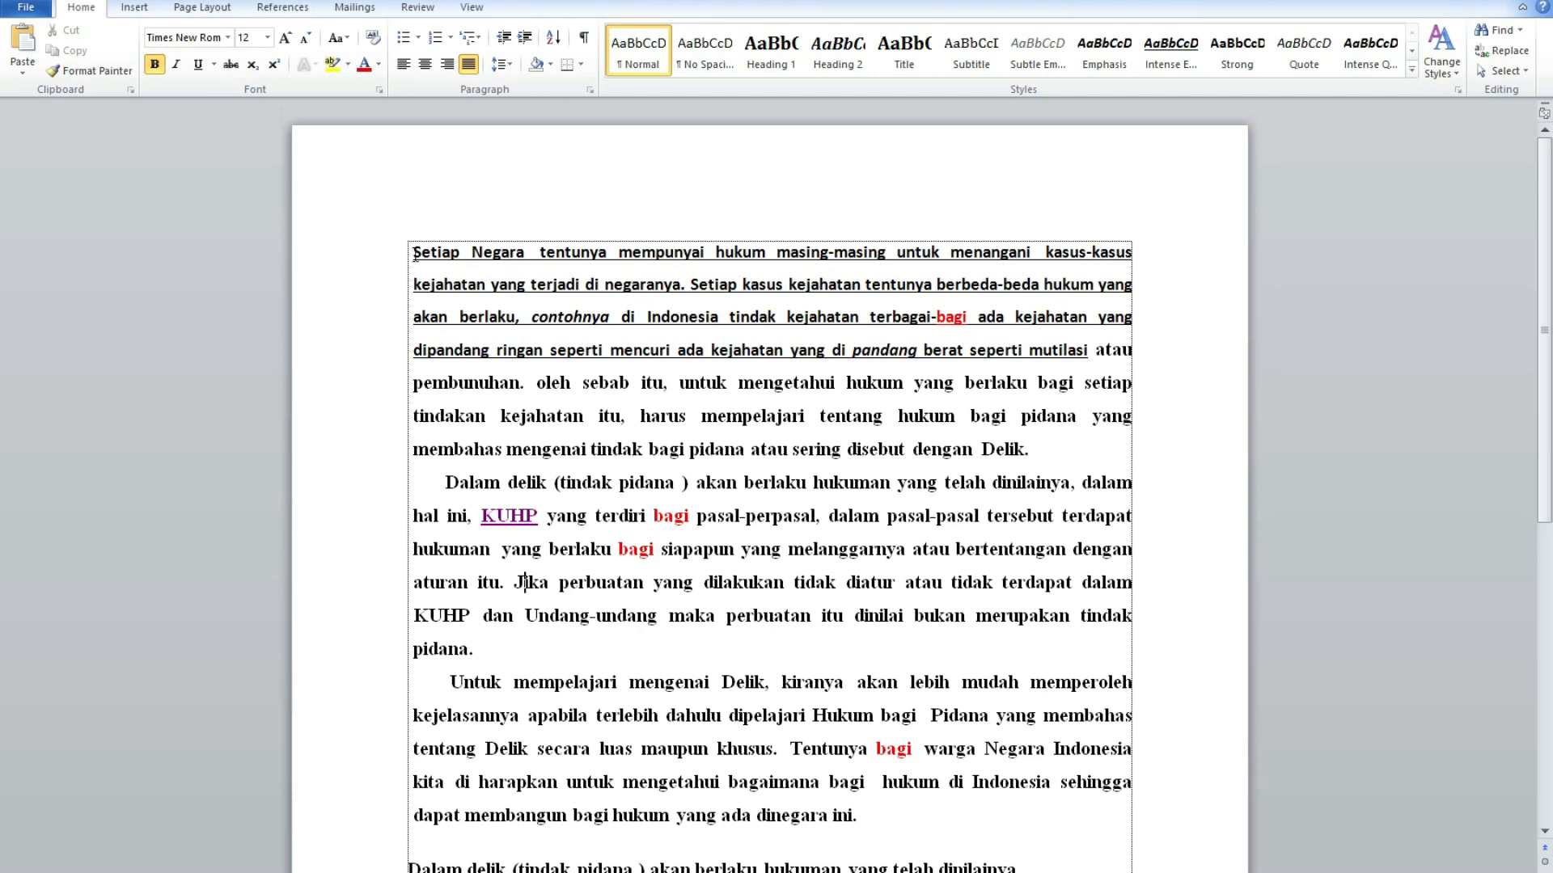
Step: Left-align the first paragraph of the practice document and increase its left indent repeatedly until it starts near mid-page
{"action": "left_click_drag", "start_coordinate": [415, 253], "coordinate": [1029, 450]}
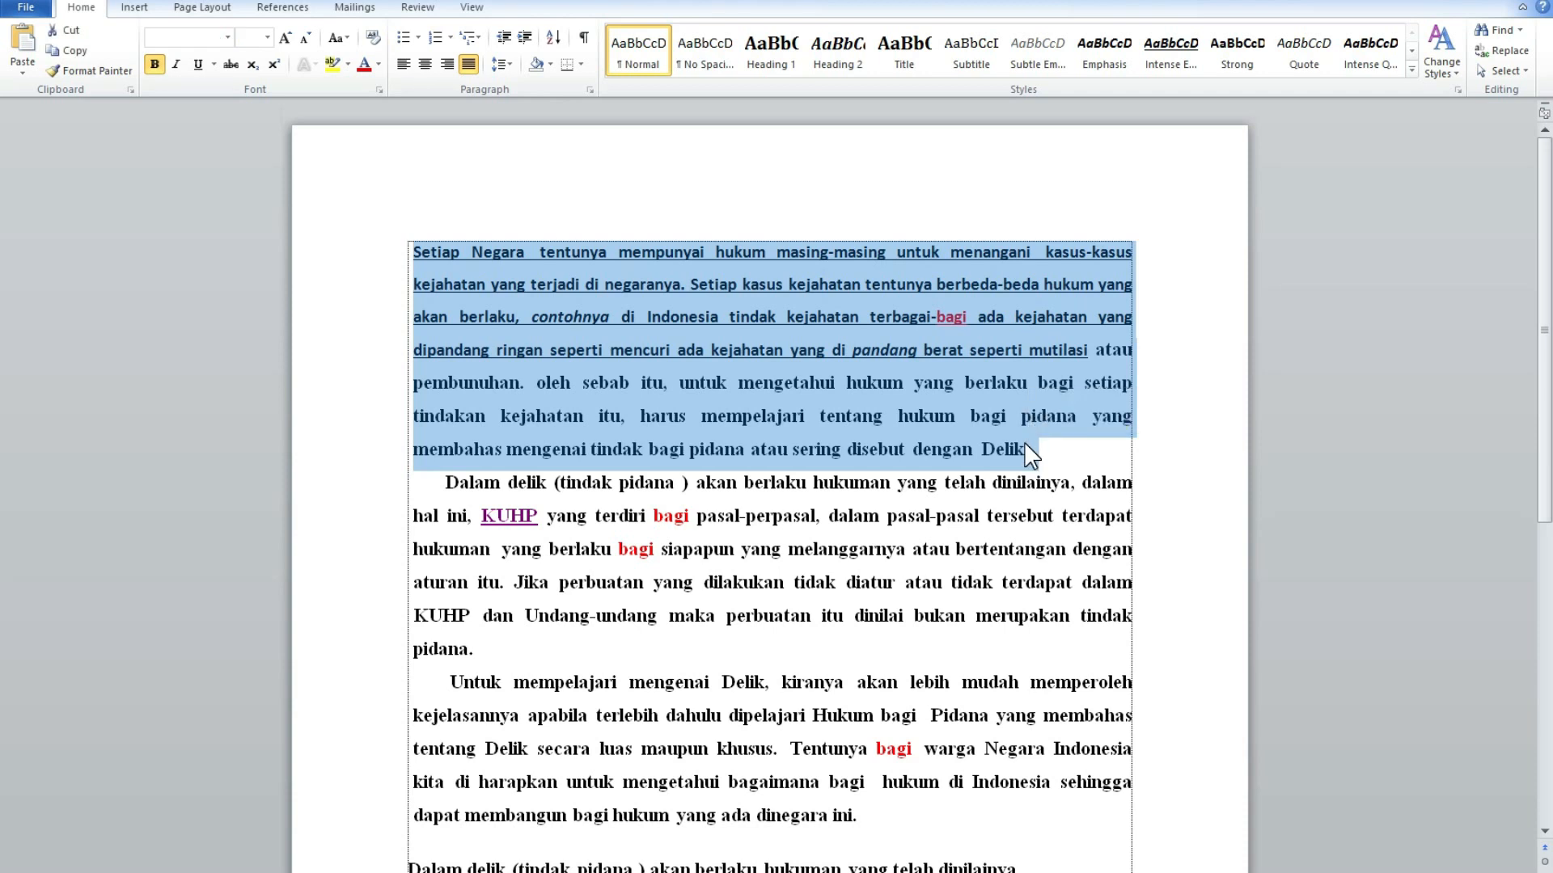
{"action": "key", "text": "ctrl+l"}
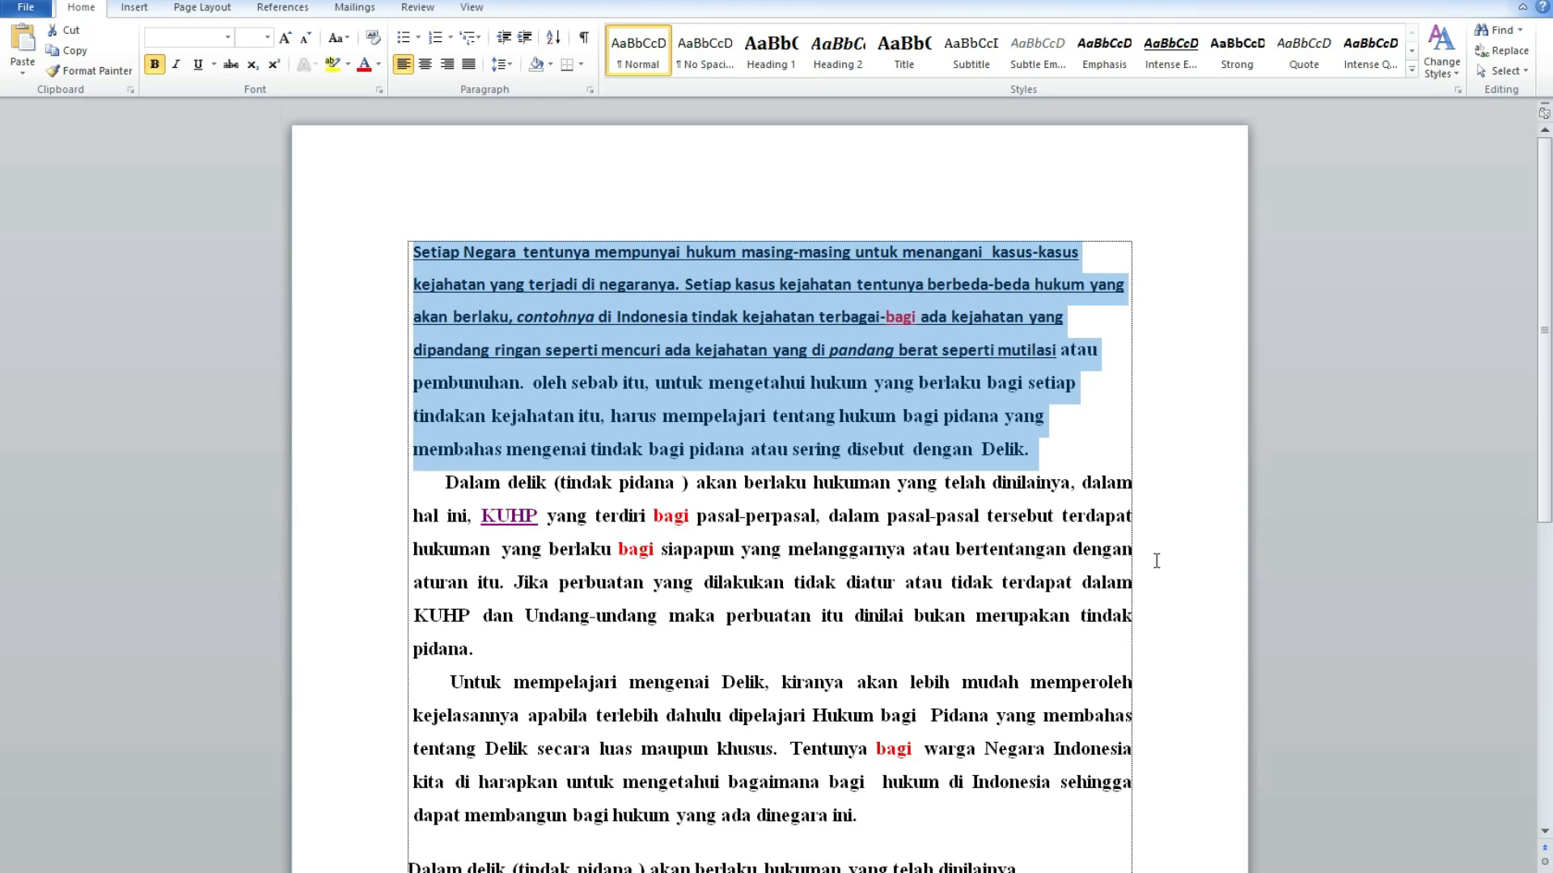
{"action": "key", "text": "ctrl+m"}
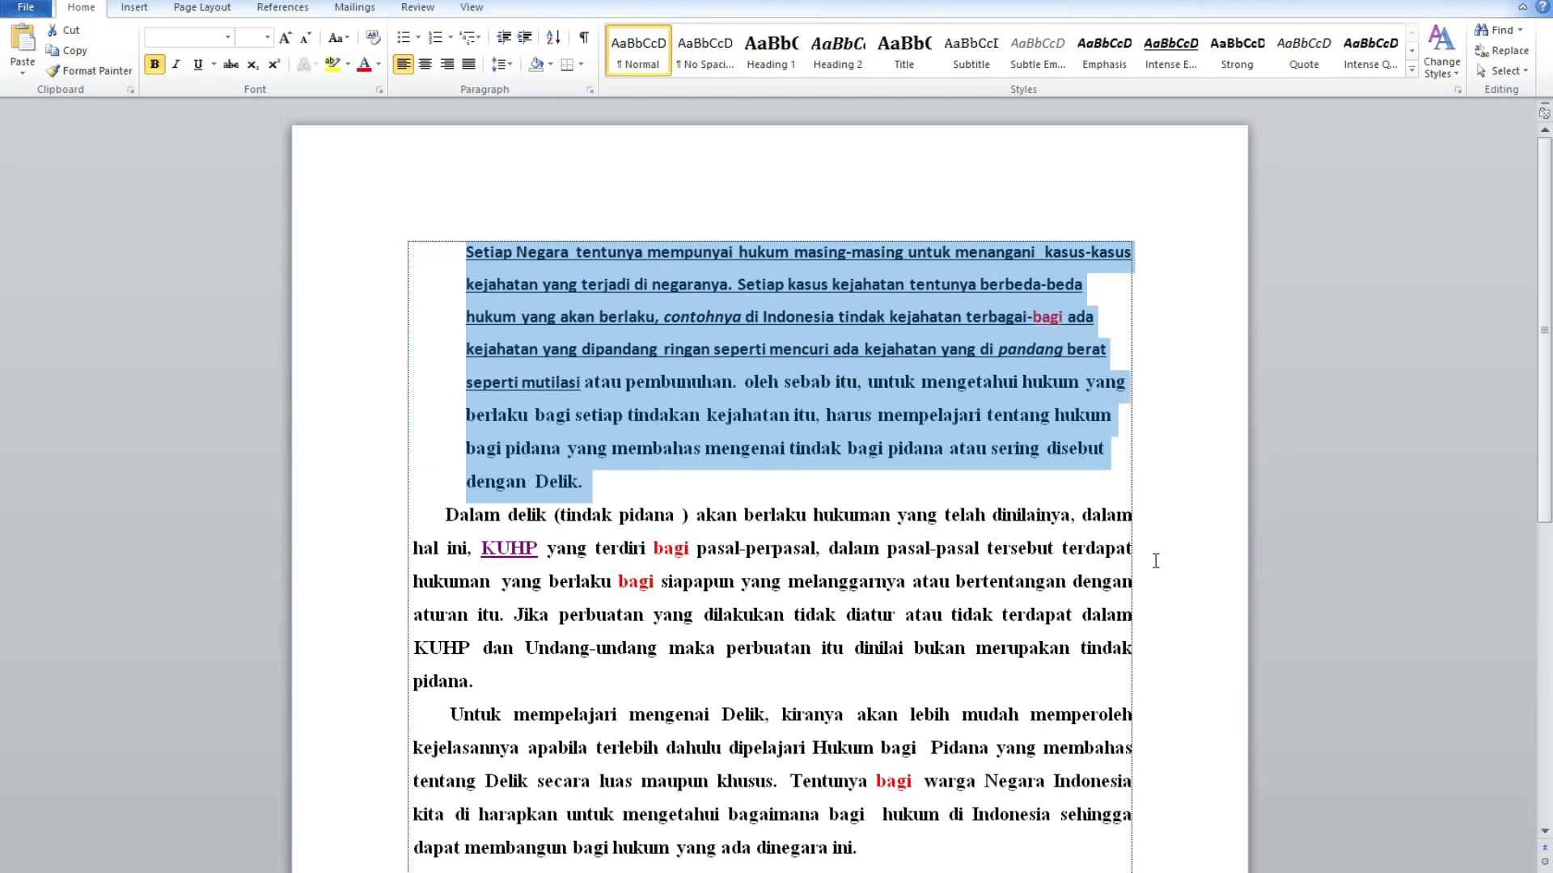
{"action": "key", "text": "ctrl+m"}
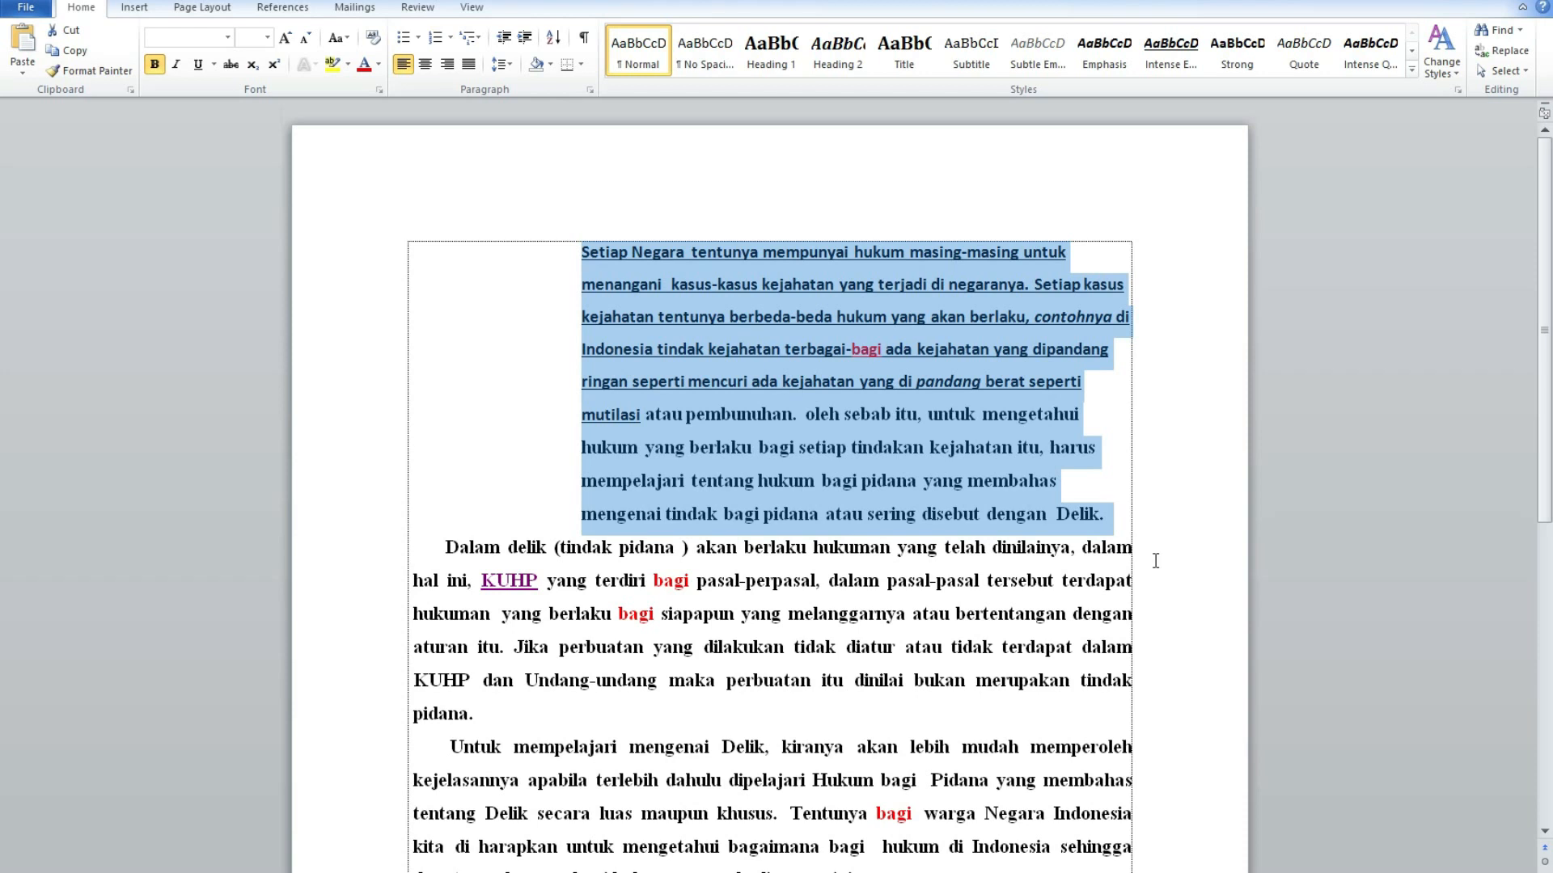
{"action": "key", "text": "ctrl+m"}
{"action": "key", "text": "ctrl+m"}
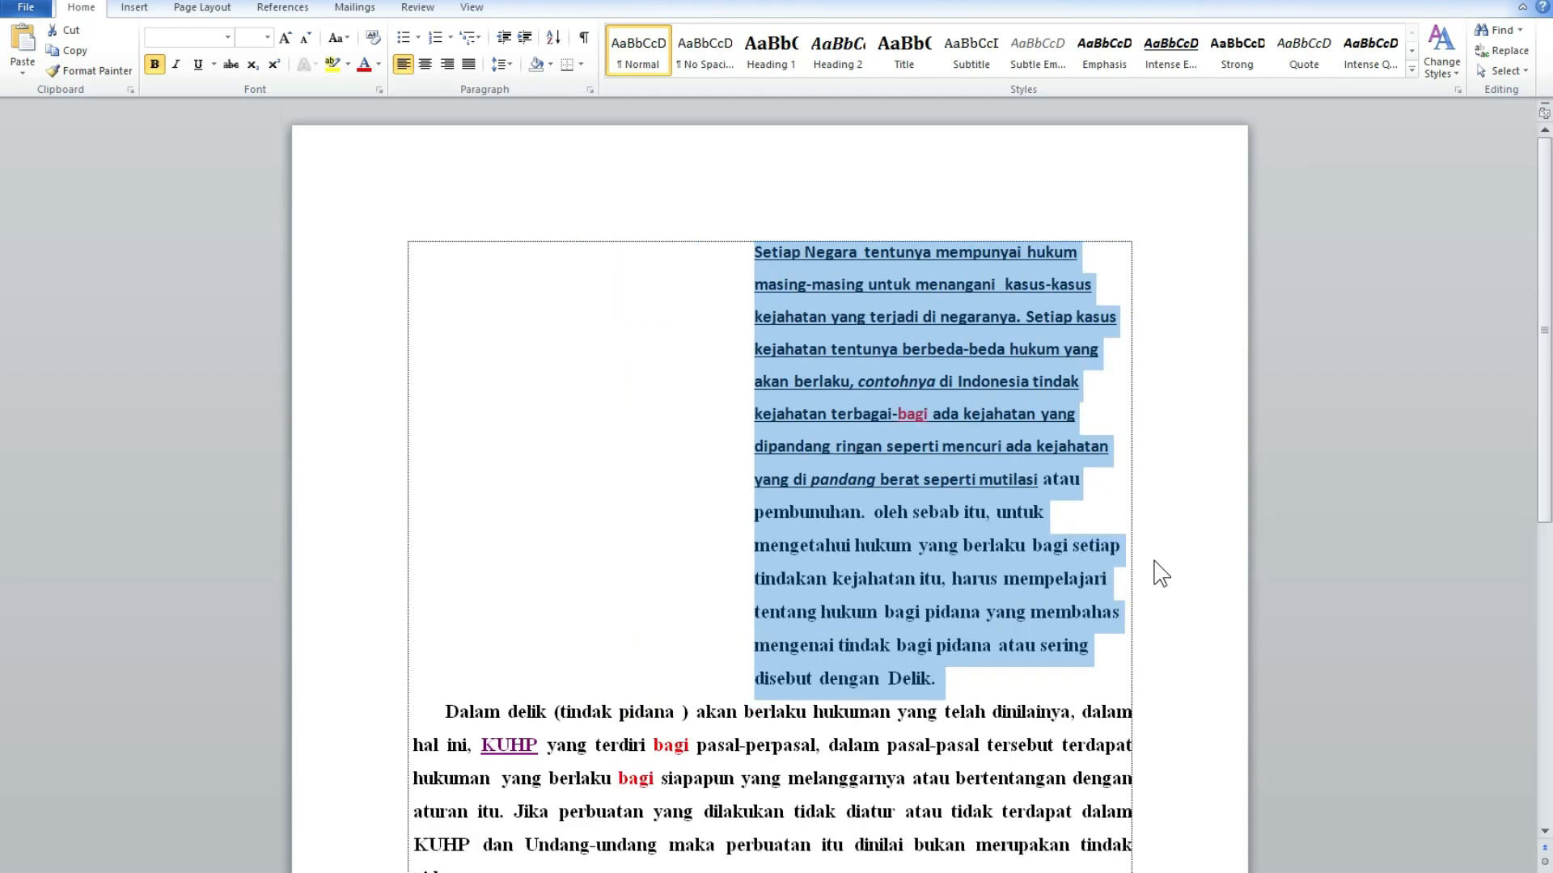
Step: Create a new blank document and look over its empty page
{"action": "scroll", "coordinate": [1194, 476], "scroll_direction": "down", "scroll_amount": 1}
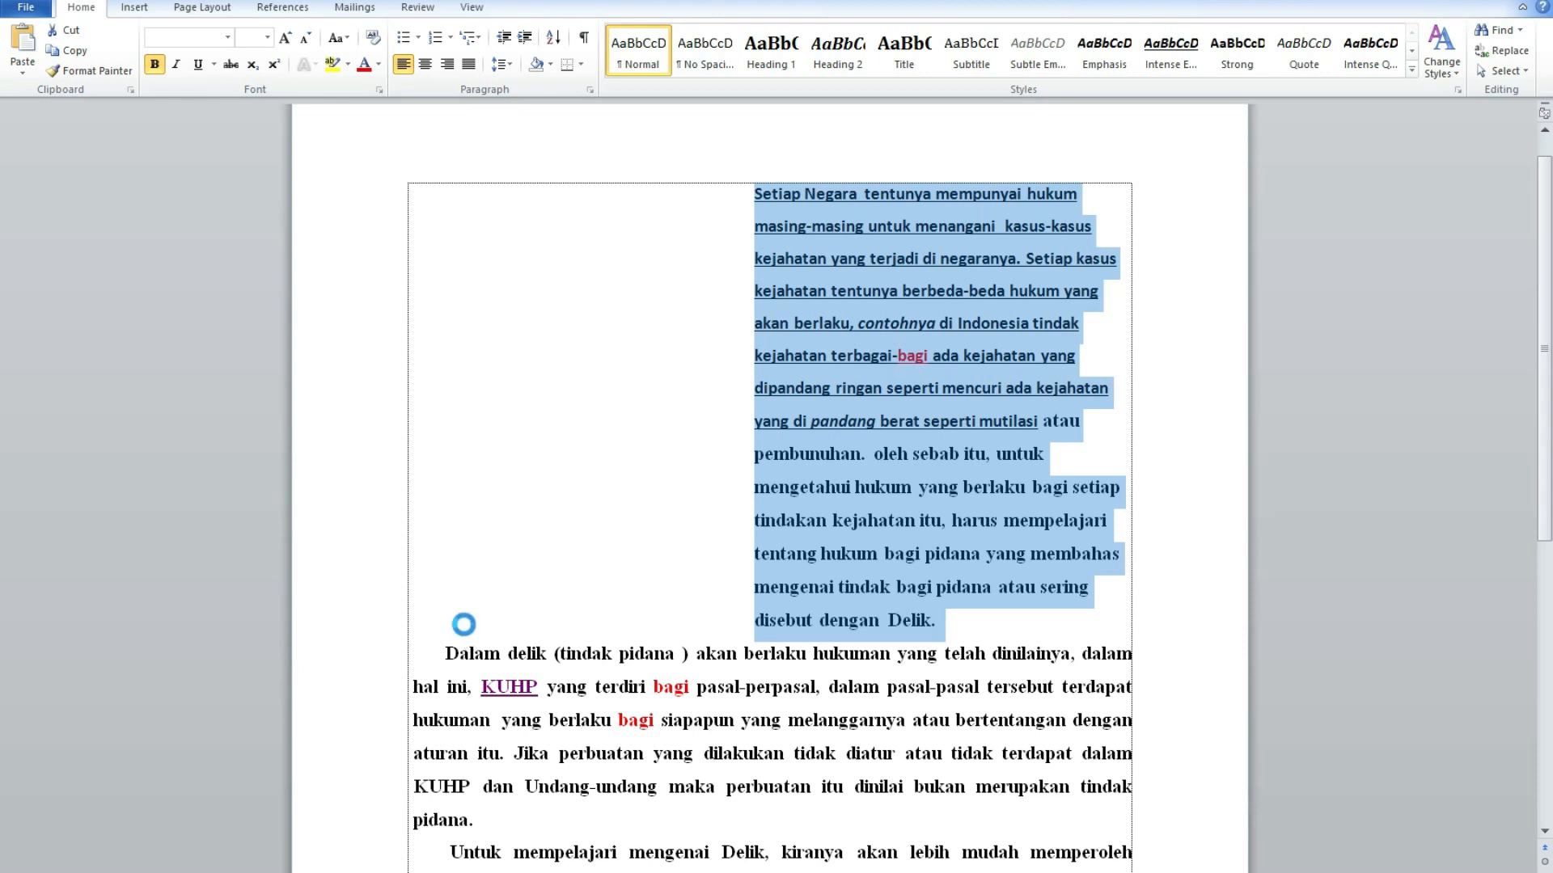
{"action": "key", "text": "ctrl+n"}
{"action": "scroll", "coordinate": [517, 566], "scroll_direction": "down", "scroll_amount": 3}
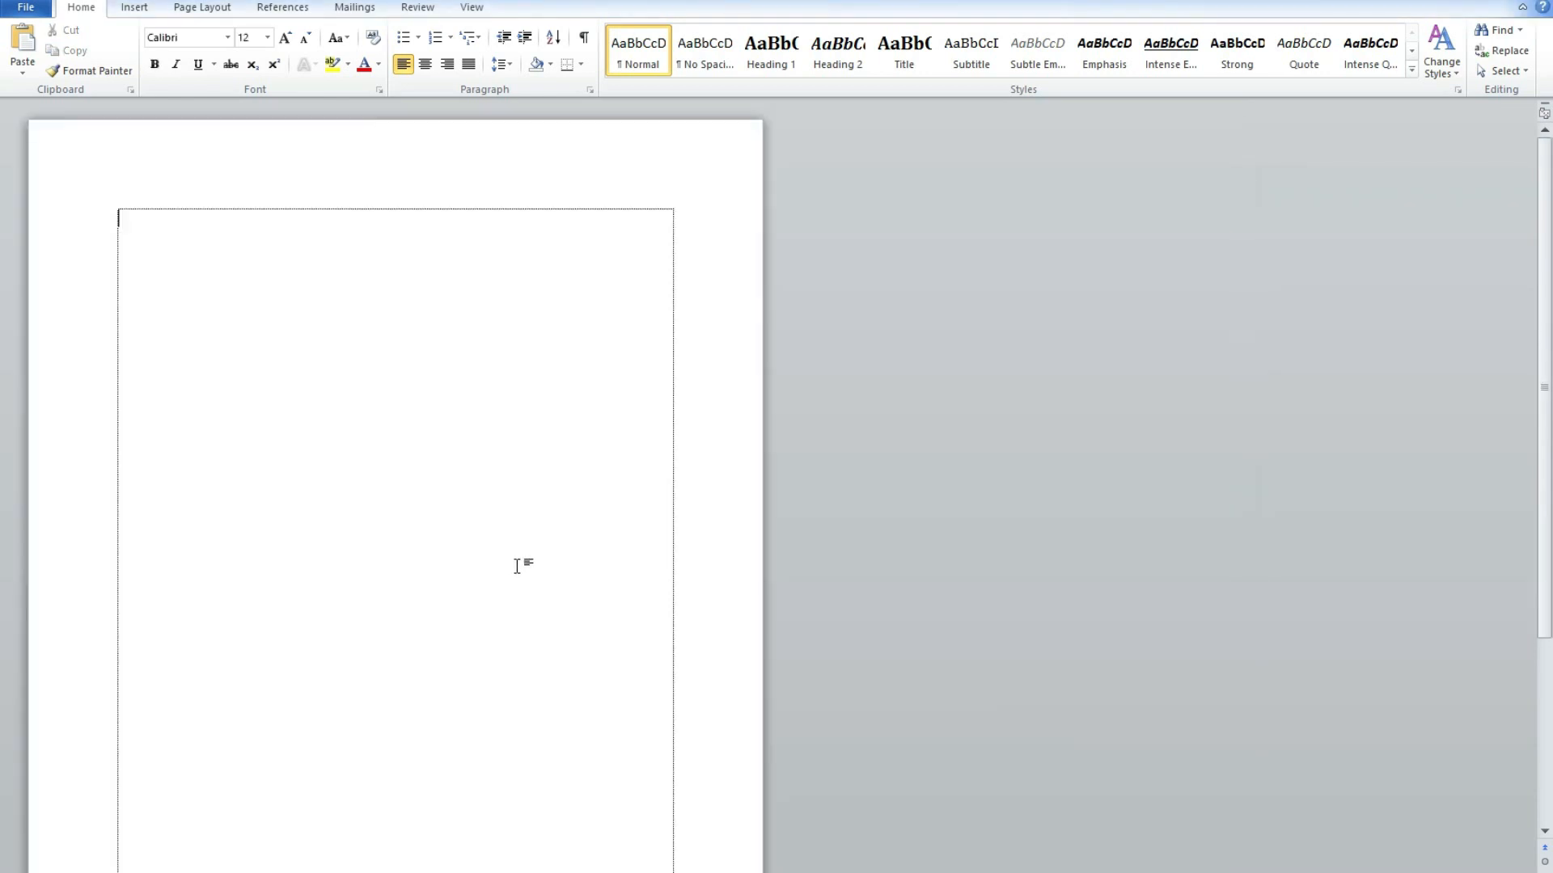
{"action": "scroll", "coordinate": [517, 566], "scroll_direction": "down", "scroll_amount": 2}
{"action": "scroll", "coordinate": [517, 567], "scroll_direction": "up", "scroll_amount": 3}
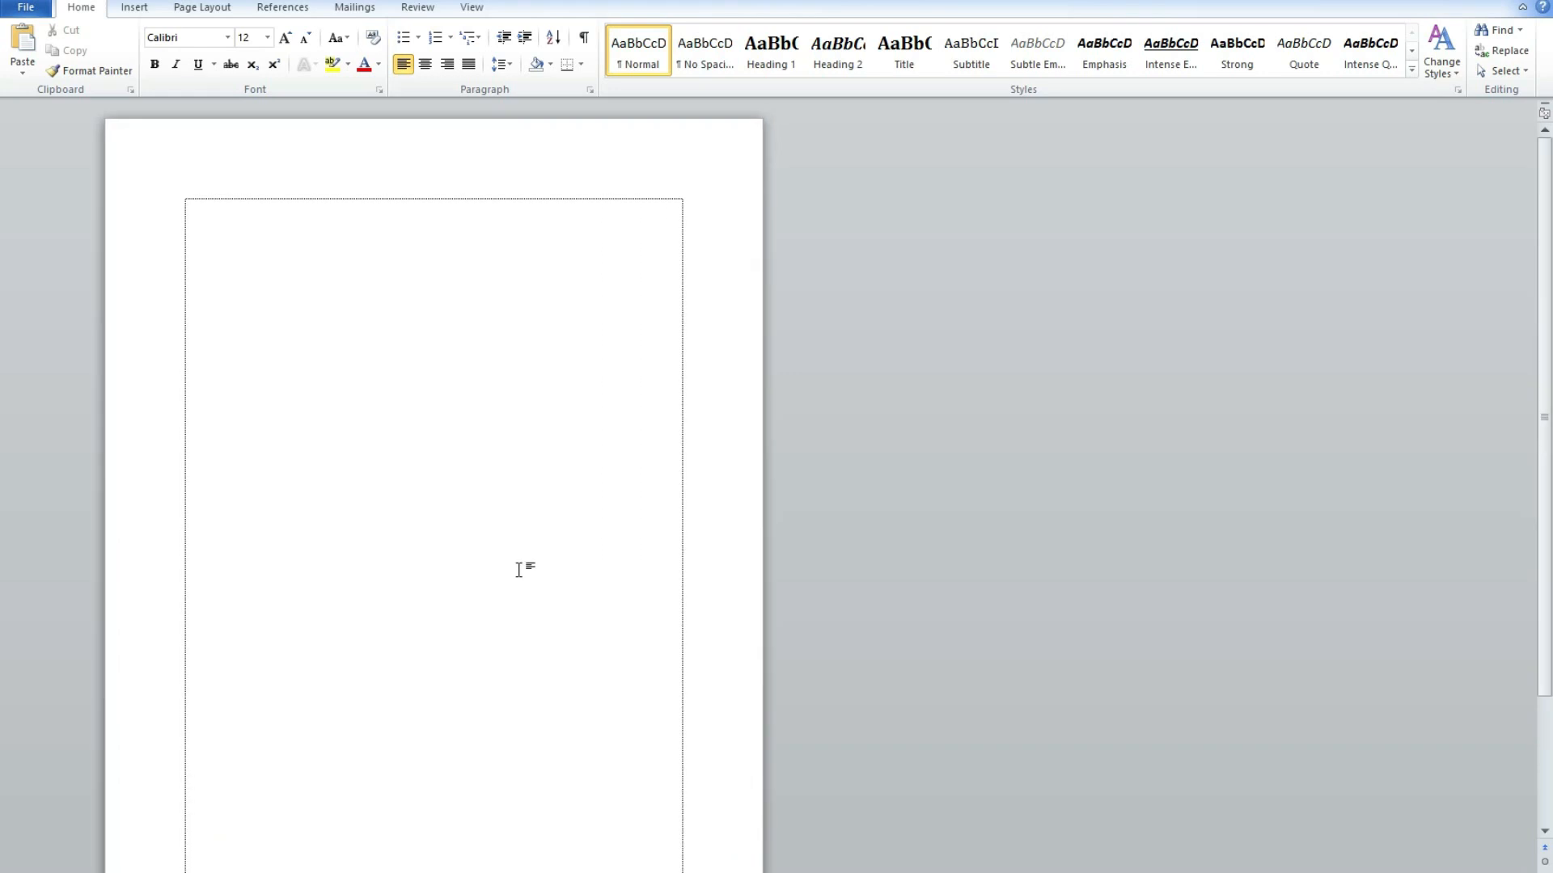
{"action": "scroll", "coordinate": [521, 571], "scroll_direction": "down", "scroll_amount": 1}
{"action": "scroll", "coordinate": [521, 572], "scroll_direction": "down", "scroll_amount": 2}
{"action": "scroll", "coordinate": [521, 576], "scroll_direction": "up", "scroll_amount": 3}
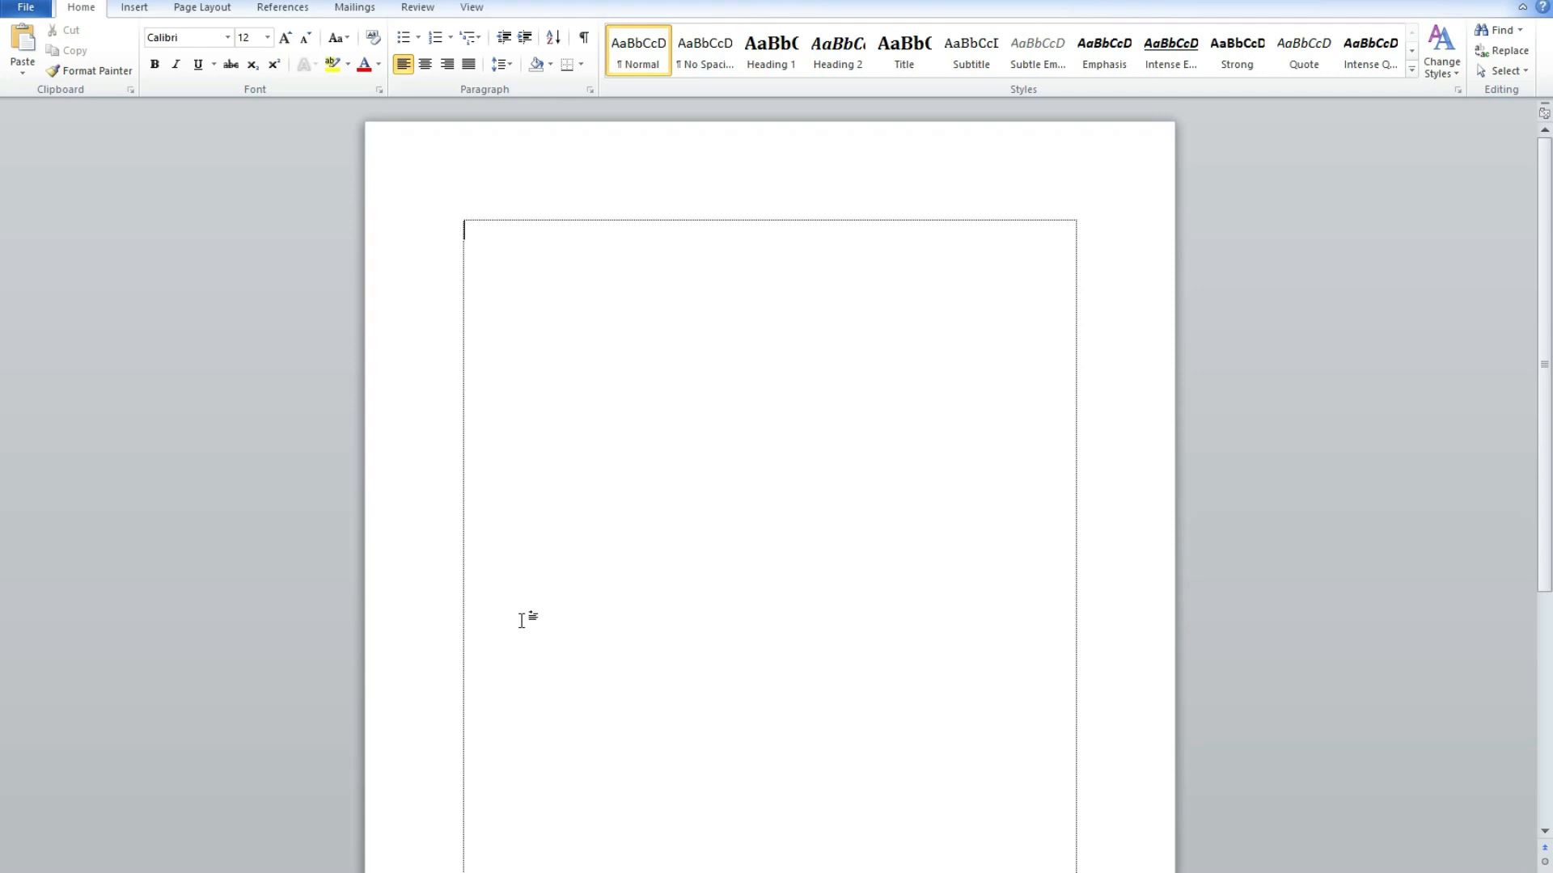
Step: Open the Word file SERTIFIKAT SH CETAK from drive FOTOPRIBADI (E:)
{"action": "left_click", "coordinate": [27, 10]}
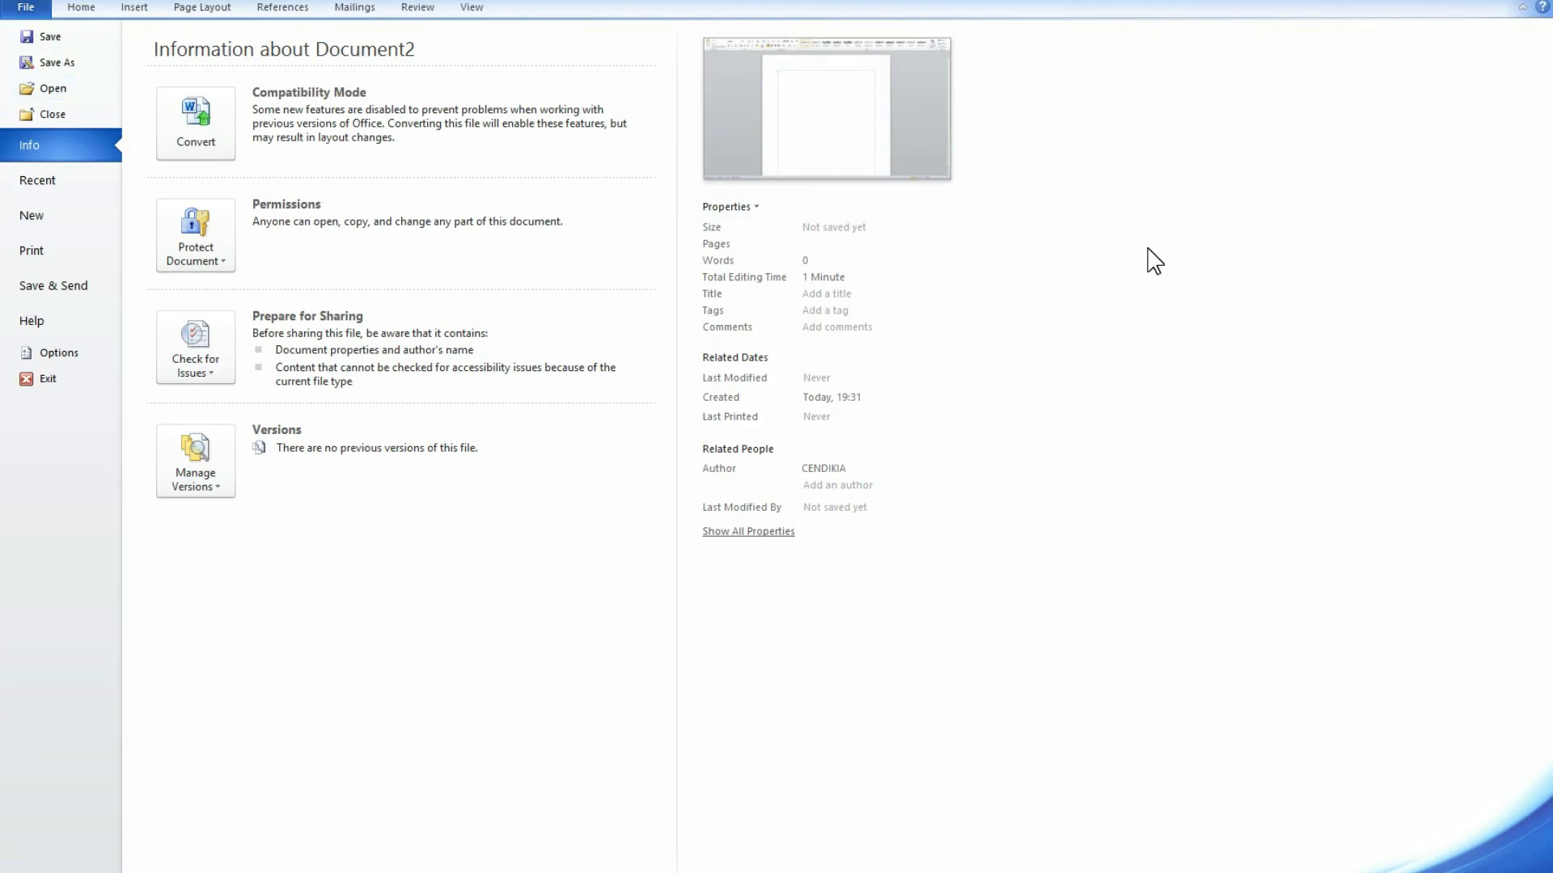
{"action": "key", "text": "Escape"}
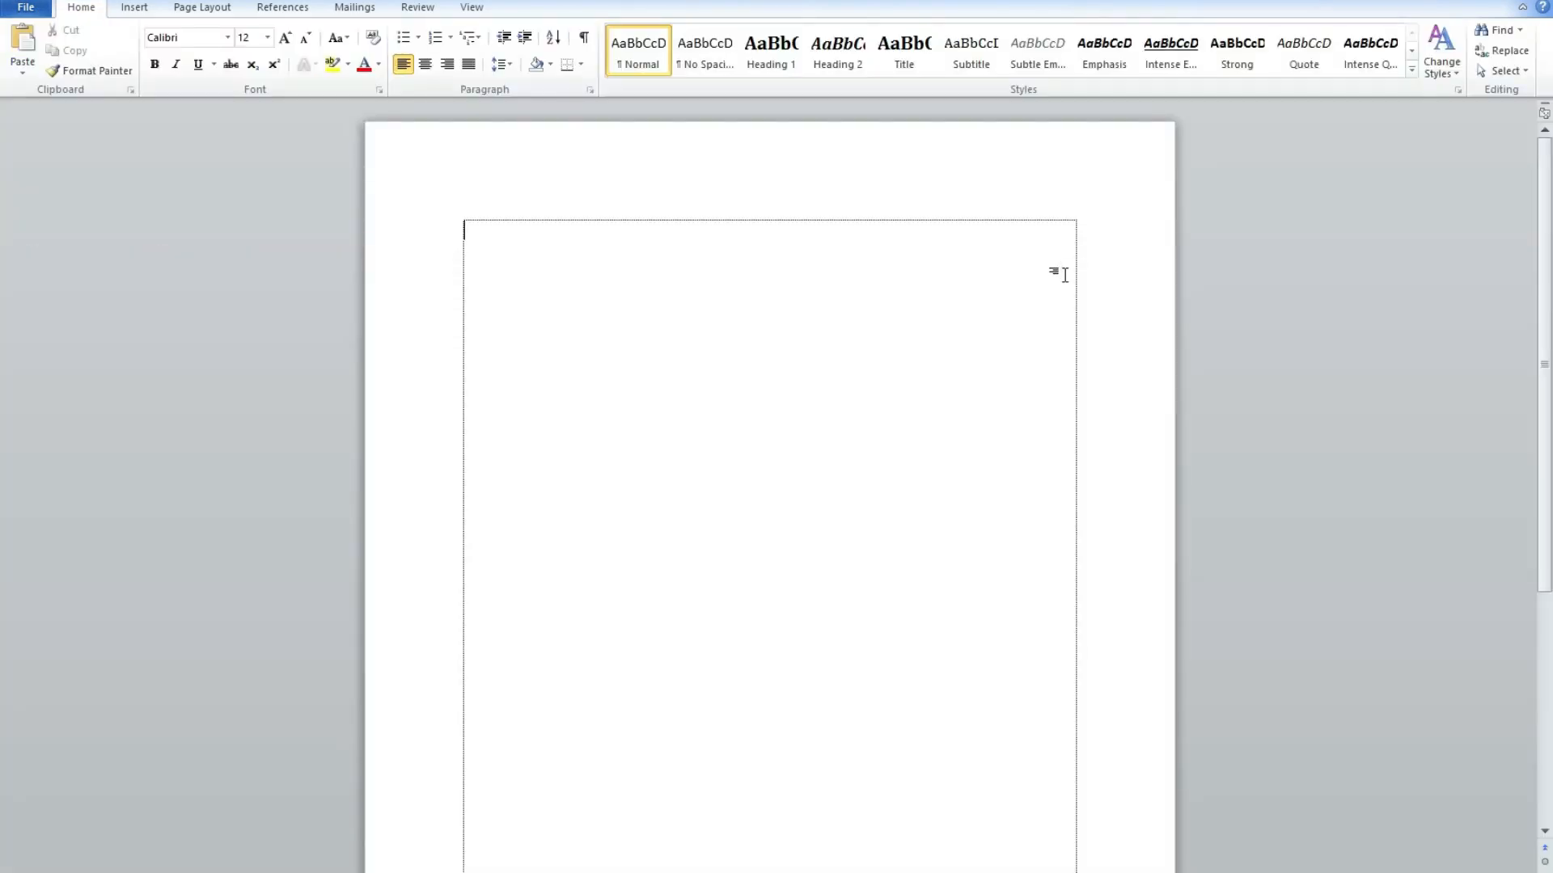
{"action": "key", "text": "ctrl+o"}
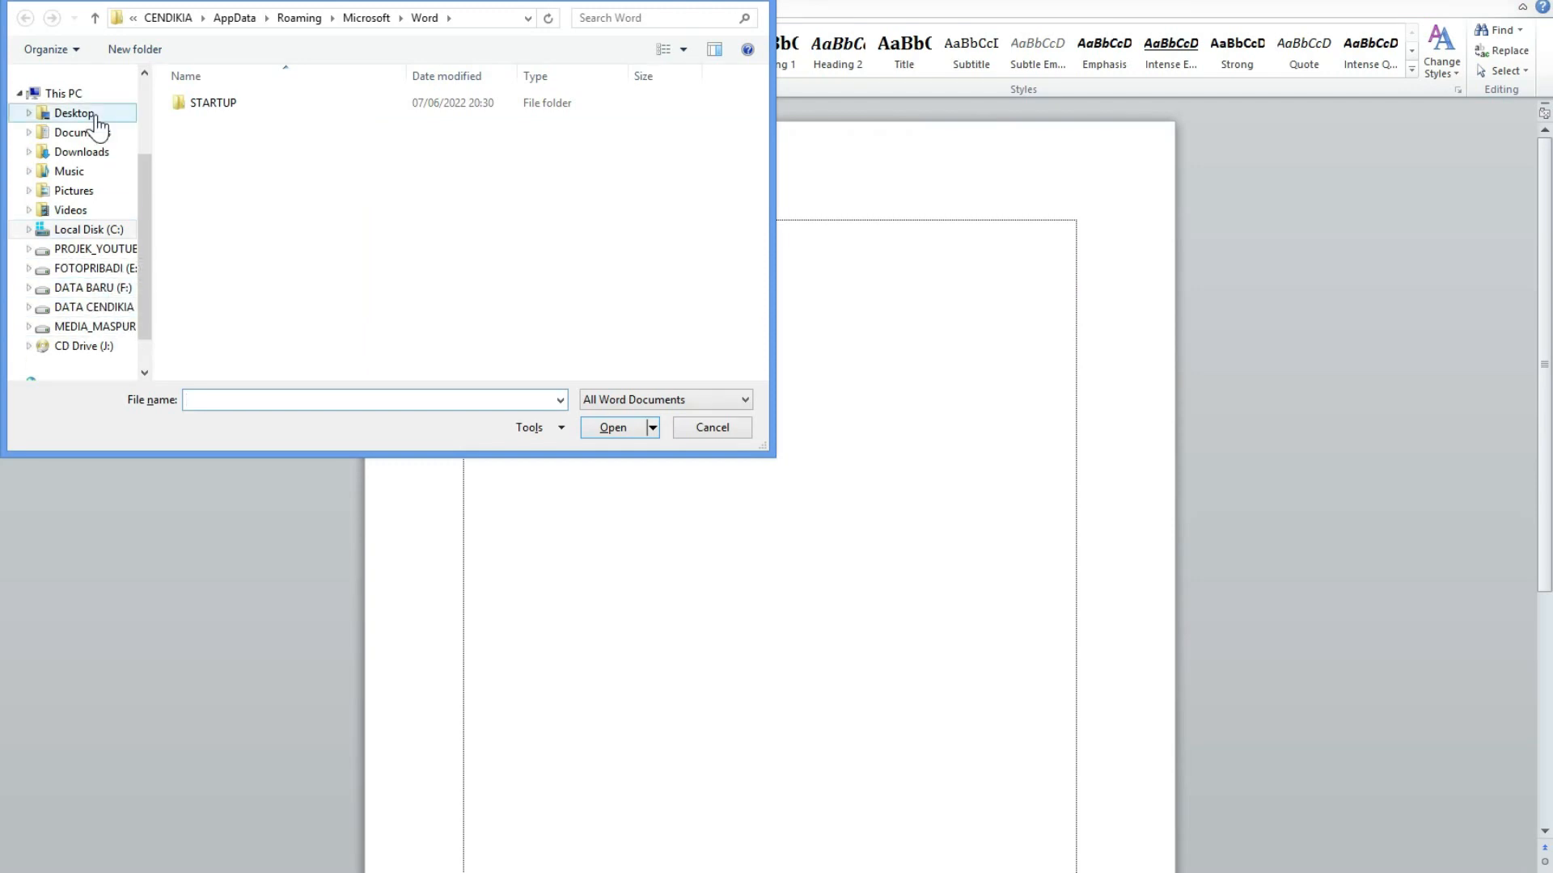
{"action": "left_click", "coordinate": [101, 326]}
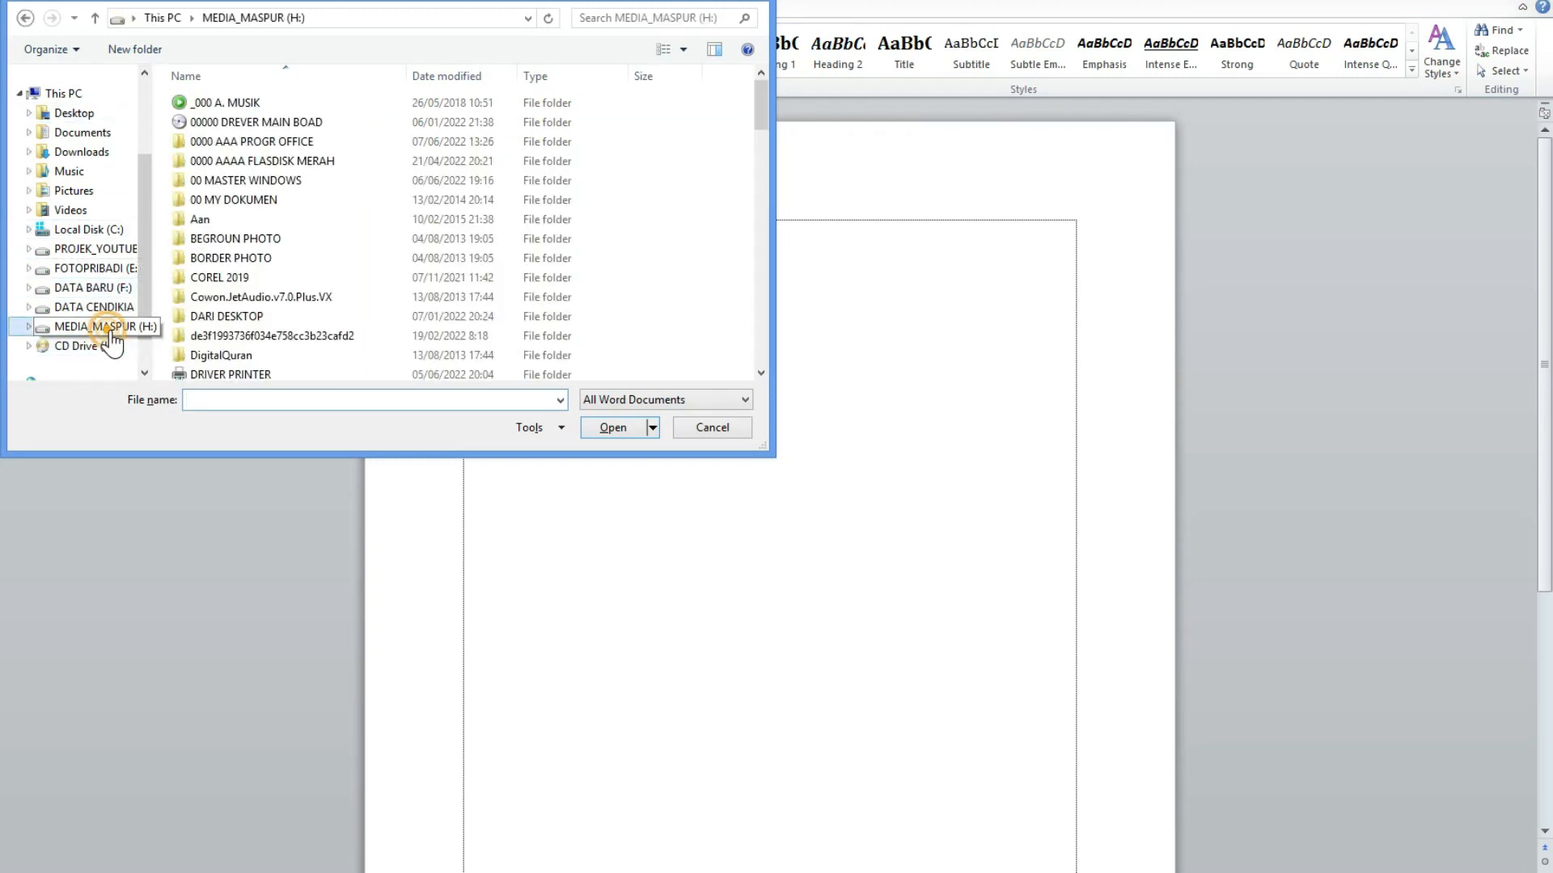
{"action": "left_click", "coordinate": [93, 268]}
{"action": "scroll", "coordinate": [453, 243], "scroll_direction": "down", "scroll_amount": 5}
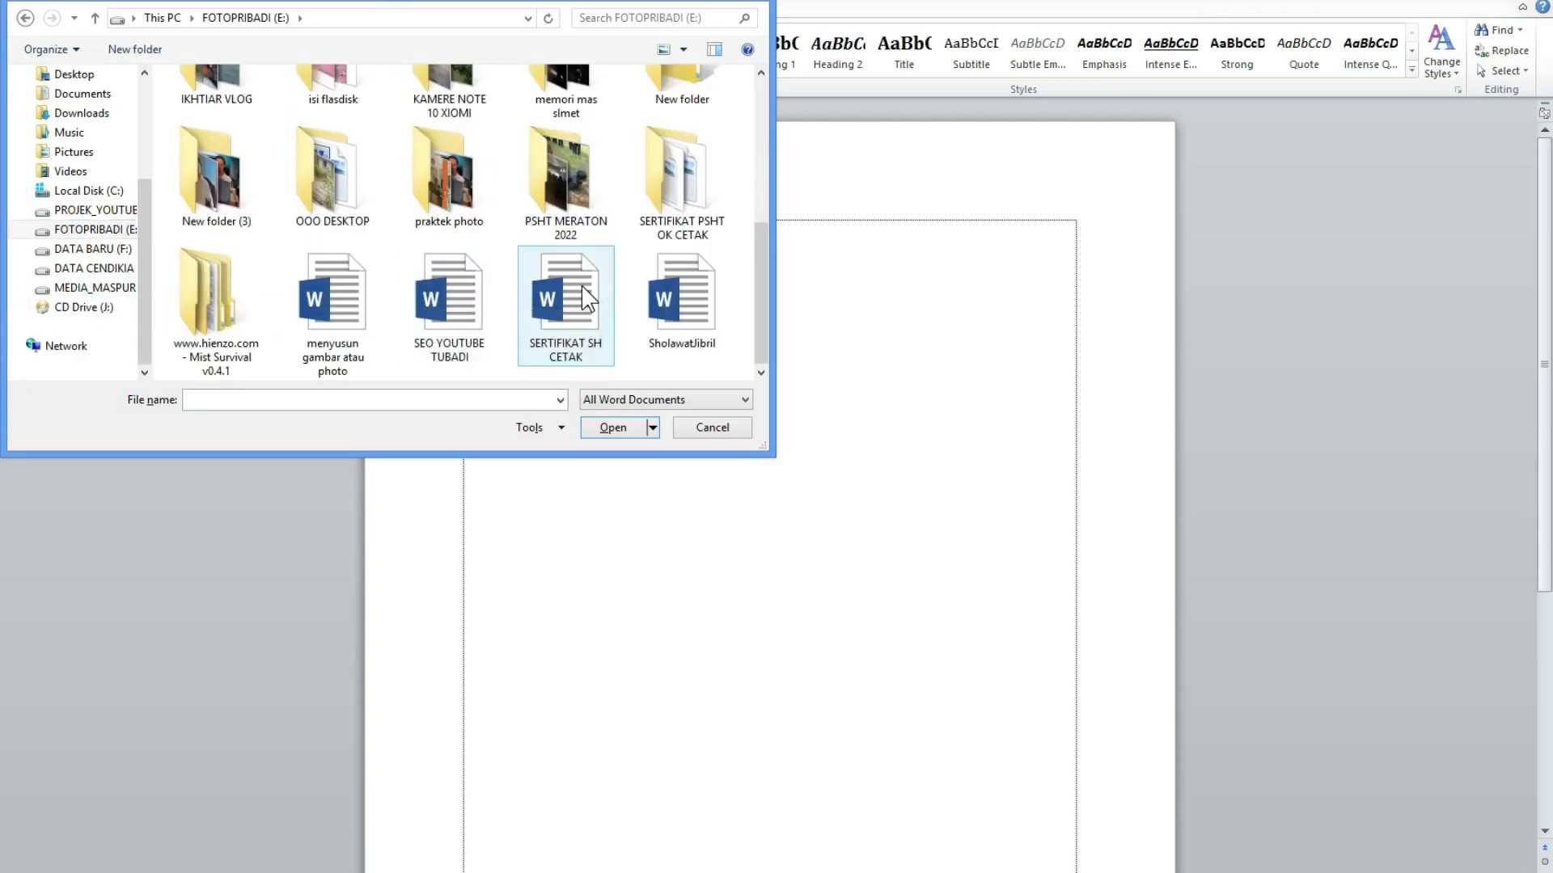
{"action": "double_click", "coordinate": [580, 285]}
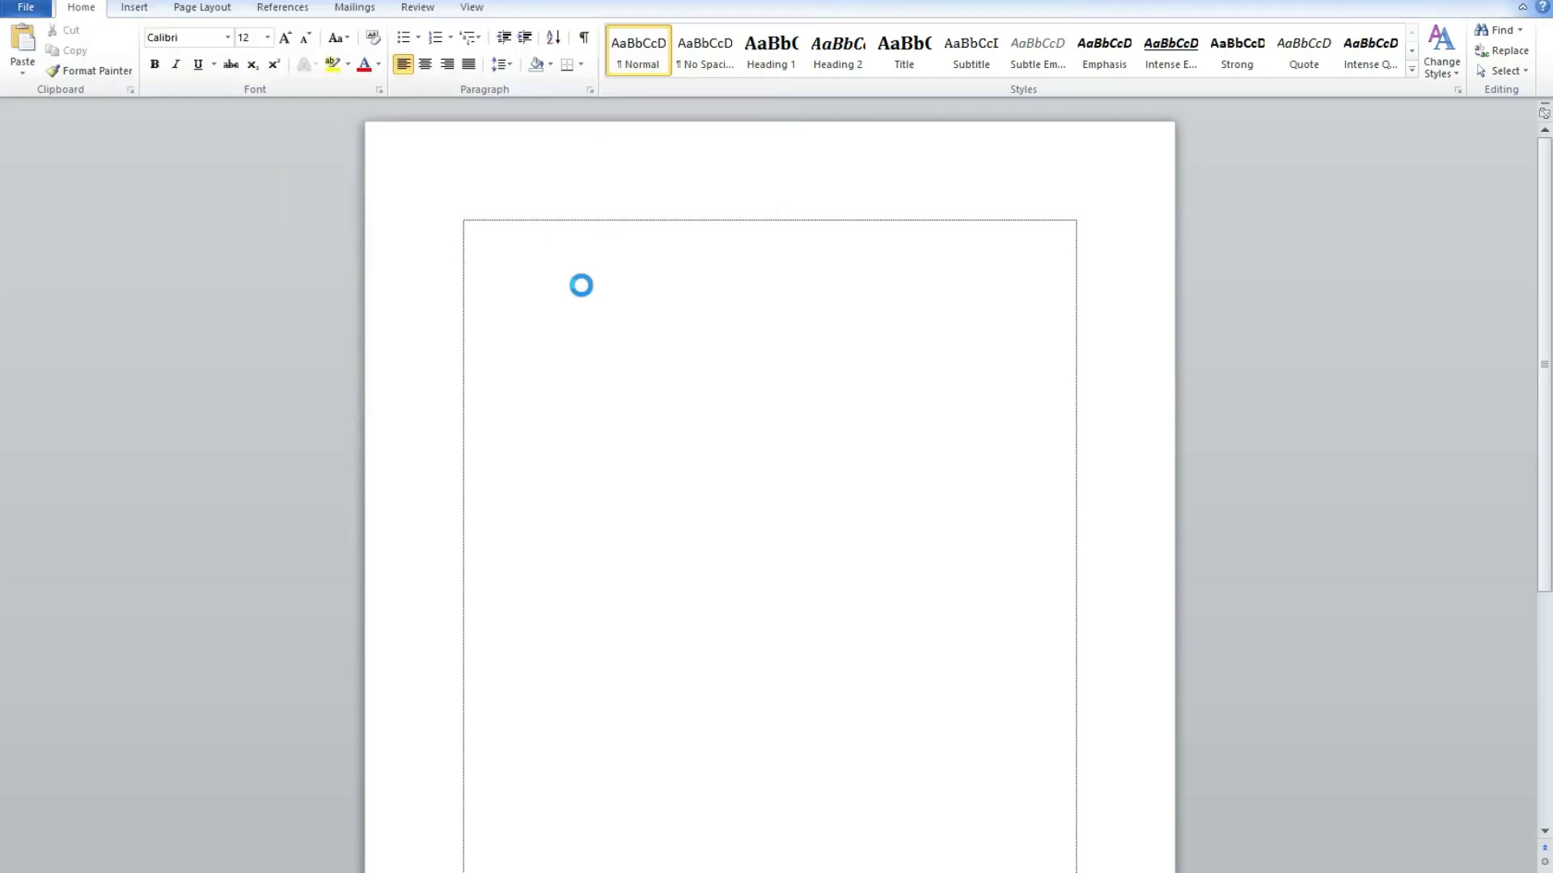
{"action": "scroll", "coordinate": [647, 400], "scroll_direction": "down", "scroll_amount": 4}
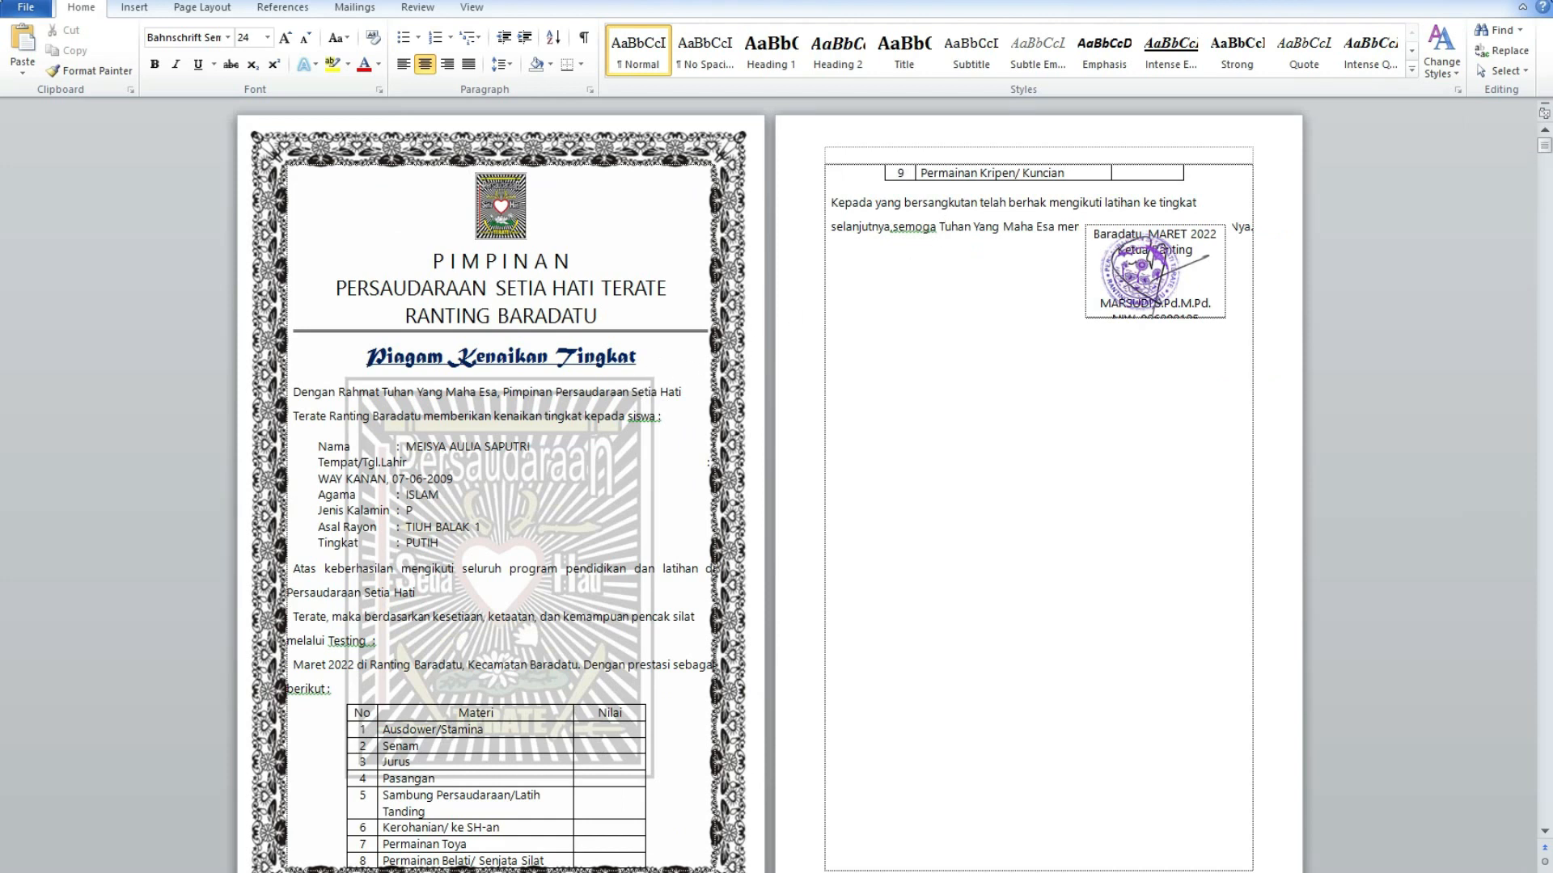
Step: Return to the practice document and view its print settings and preview without printing
{"action": "left_click", "coordinate": [1456, 1]}
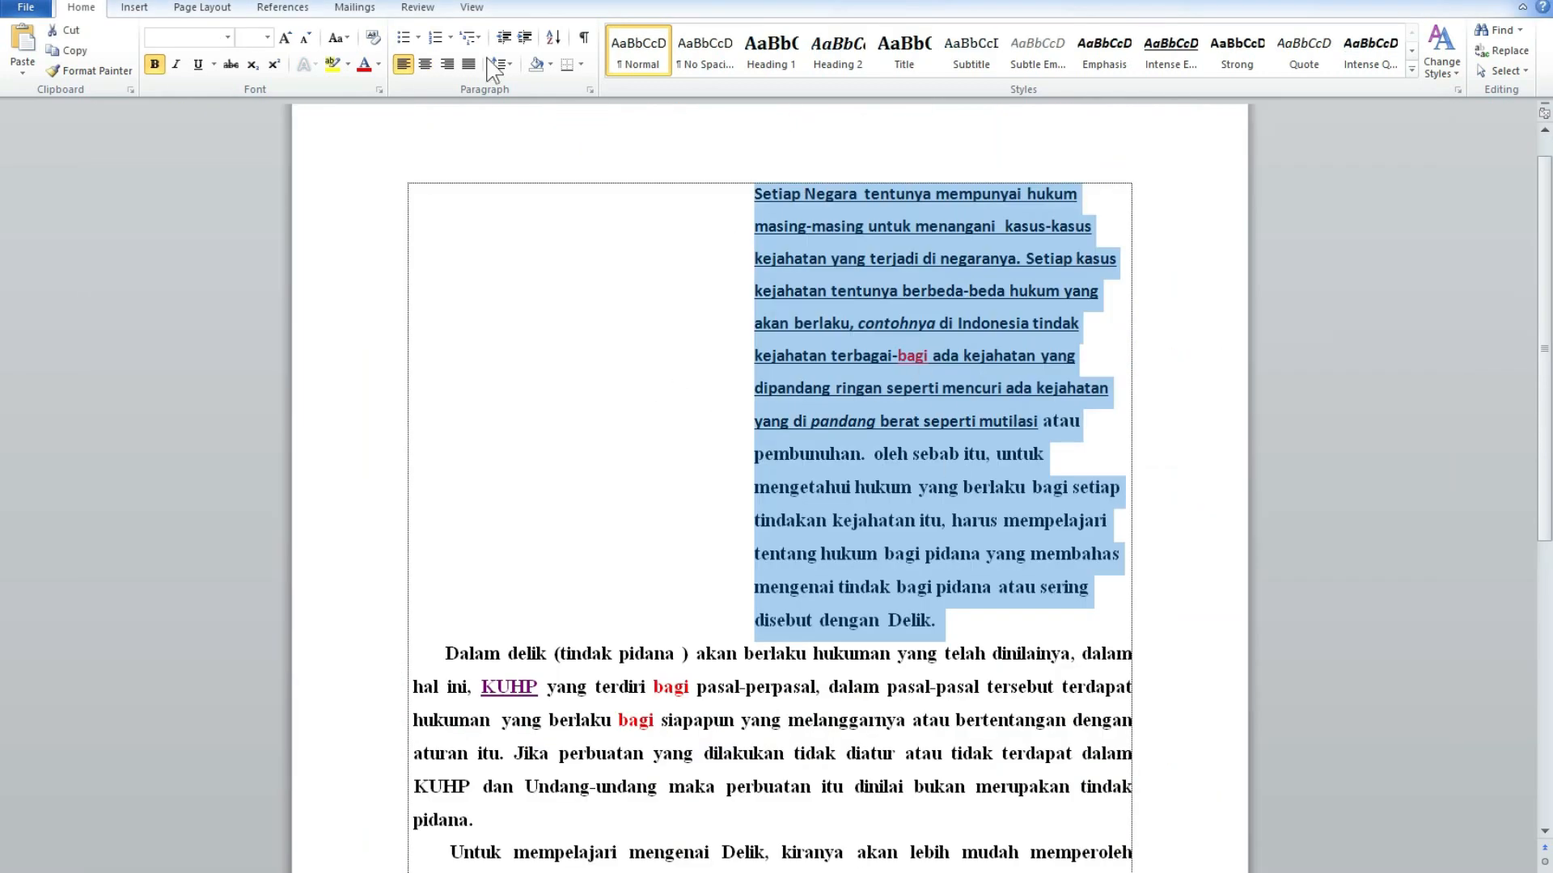
{"action": "key", "text": "ctrl+p"}
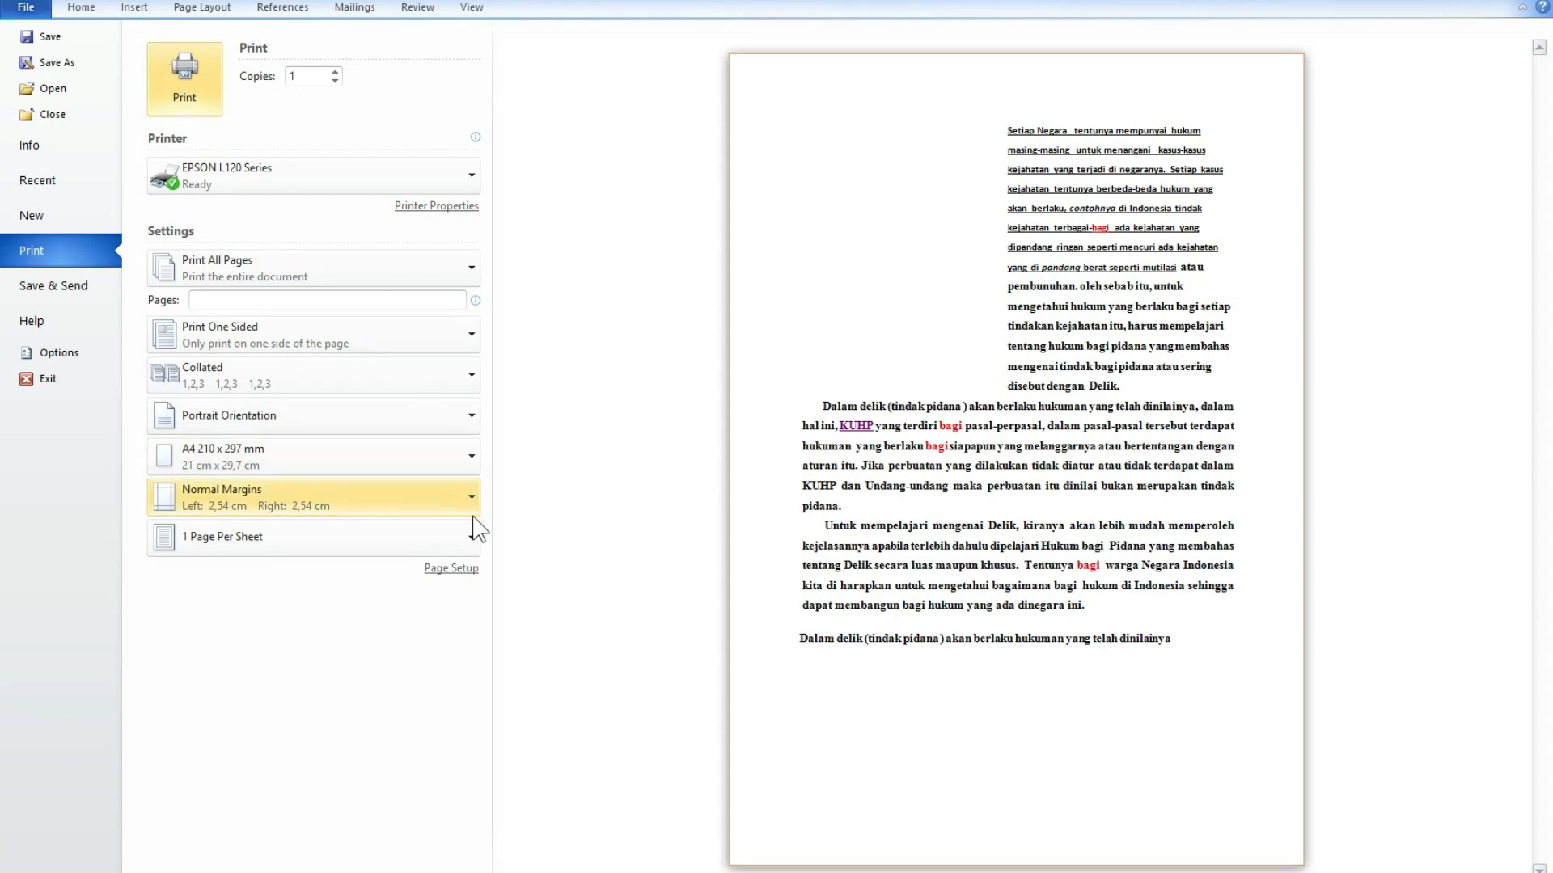
{"action": "key", "text": "Escape"}
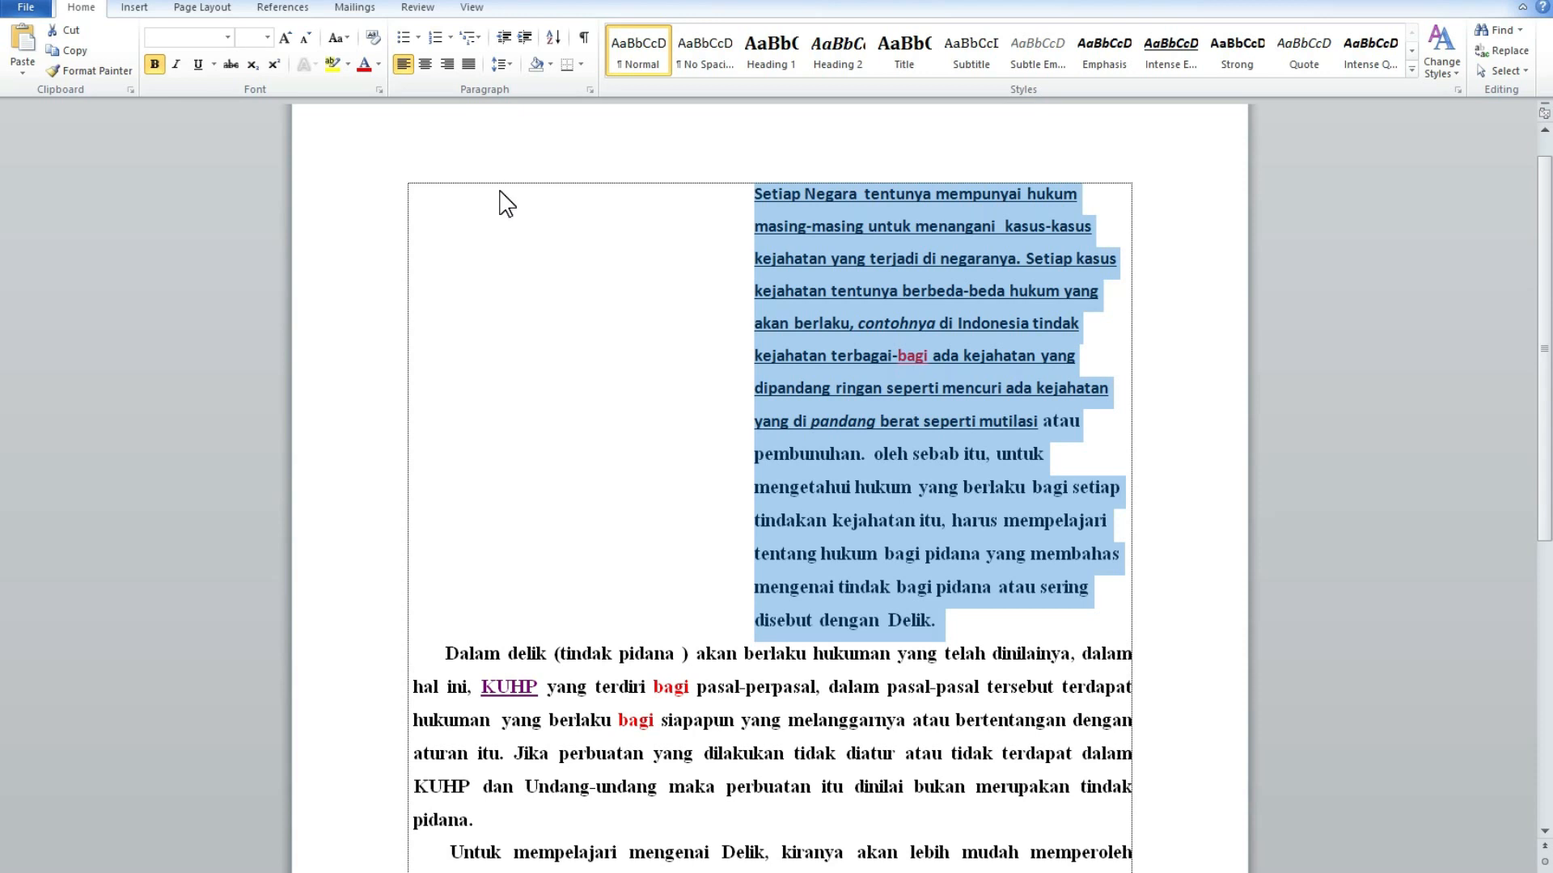
Step: Right-align the selected first paragraph
{"action": "key", "text": "ctrl+r"}
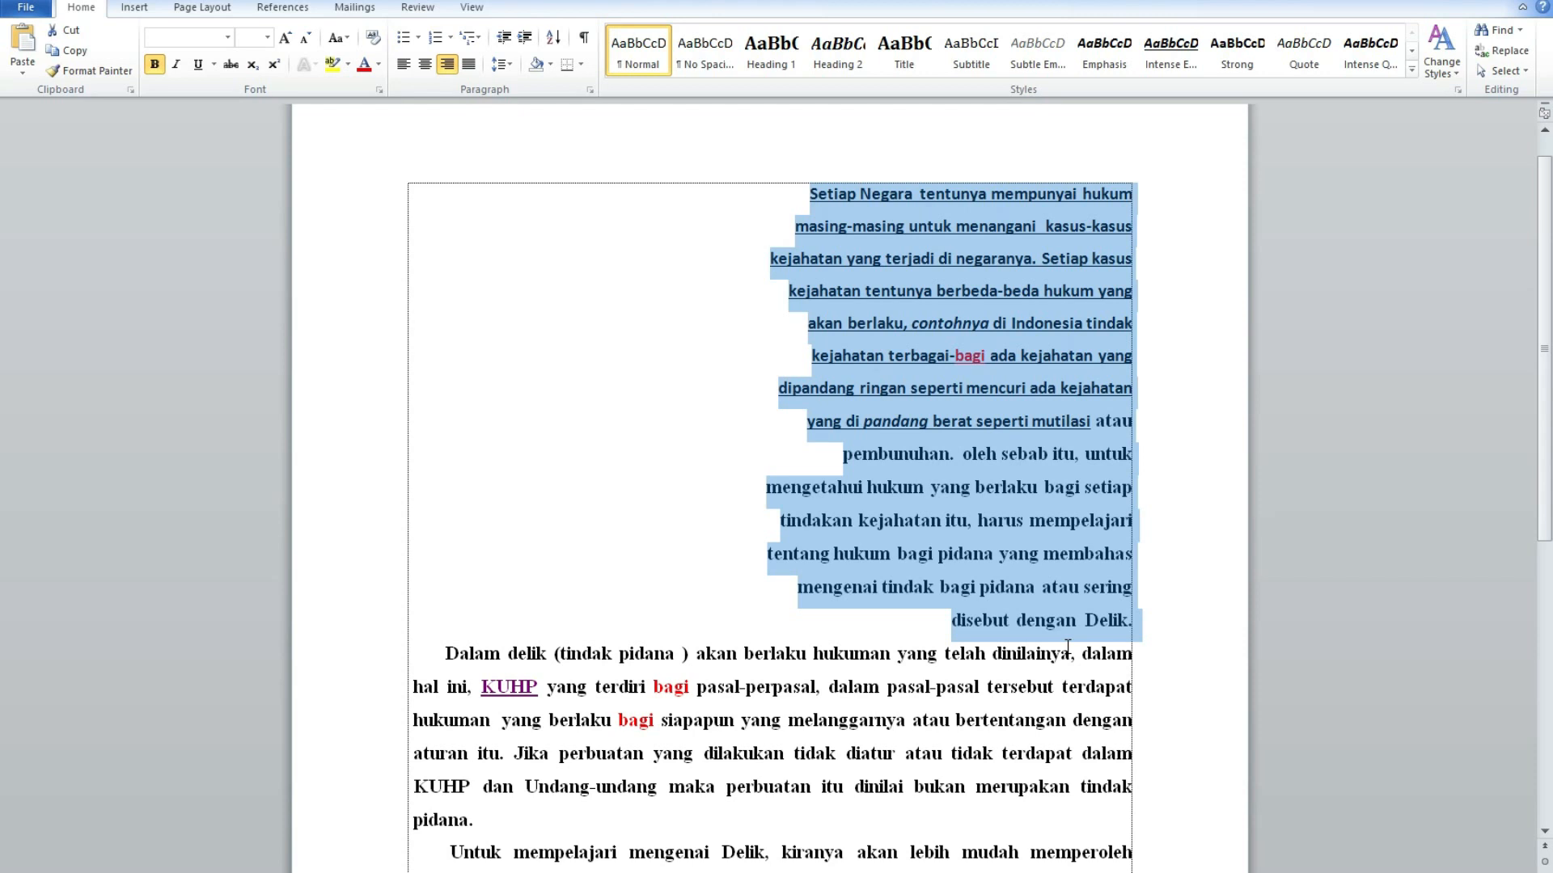
Step: Save the document in the Documents folder under the file name "dokumen satu" as a Word 97-2003 Document
{"action": "key", "text": "F12"}
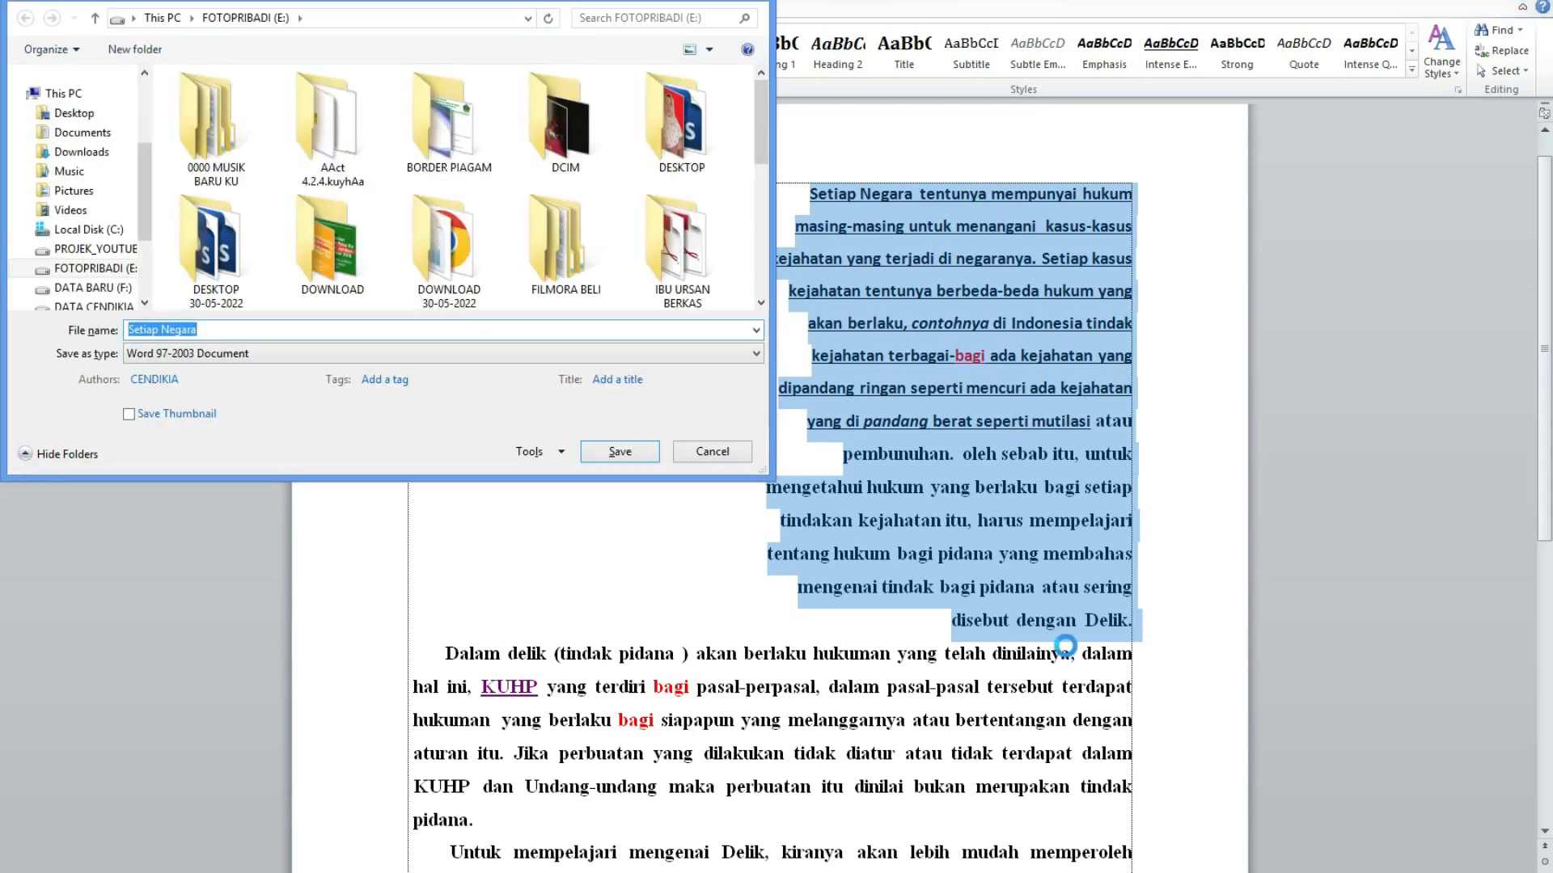
{"action": "left_click_drag", "start_coordinate": [446, 8], "coordinate": [566, 76]}
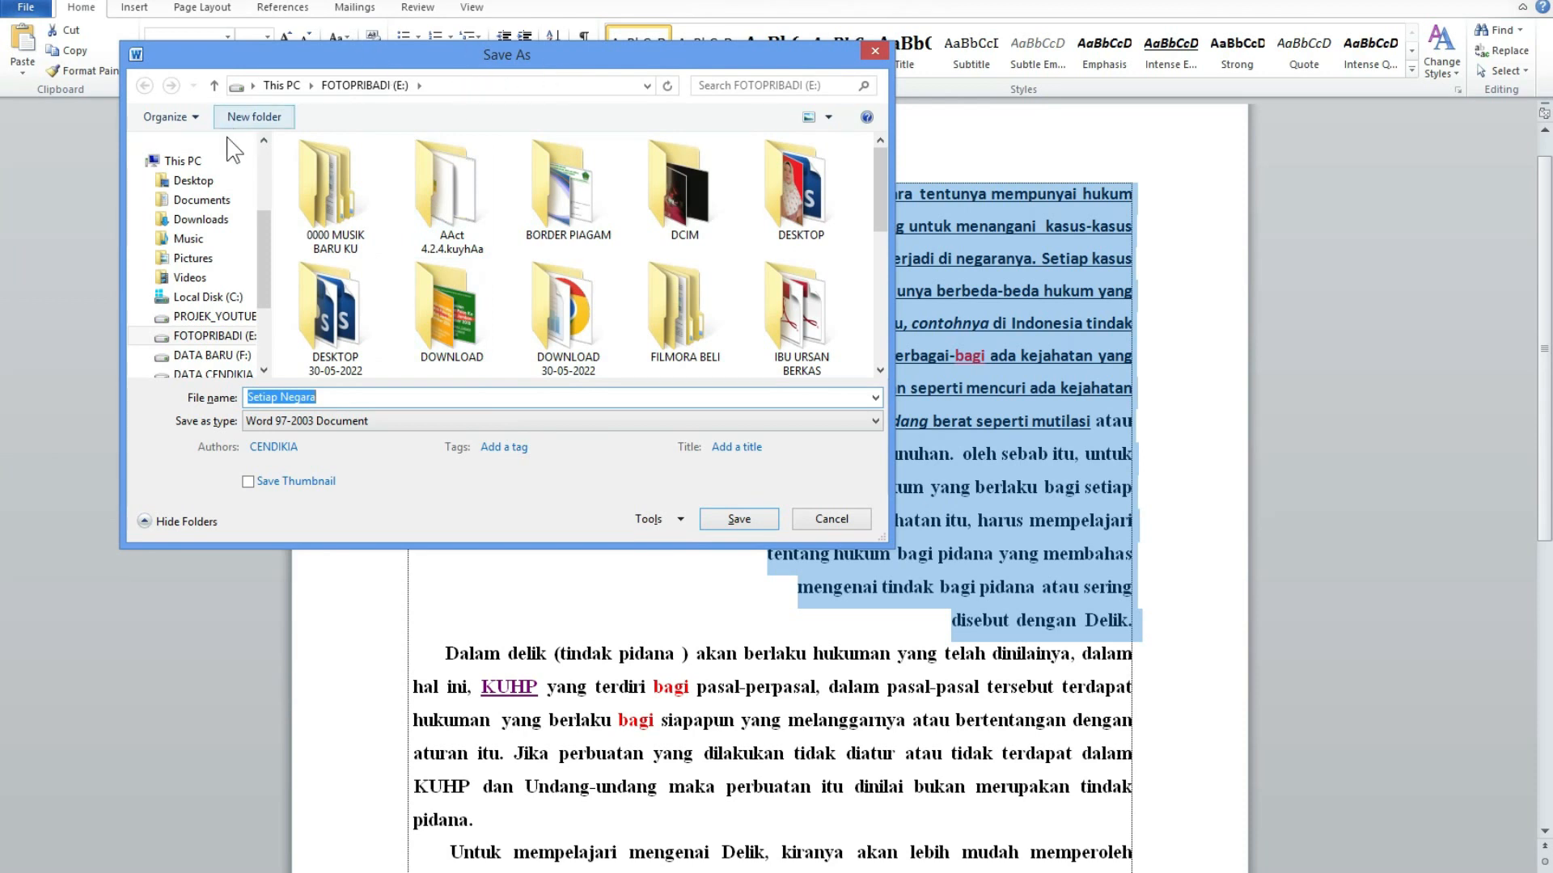
{"action": "left_click", "coordinate": [191, 201]}
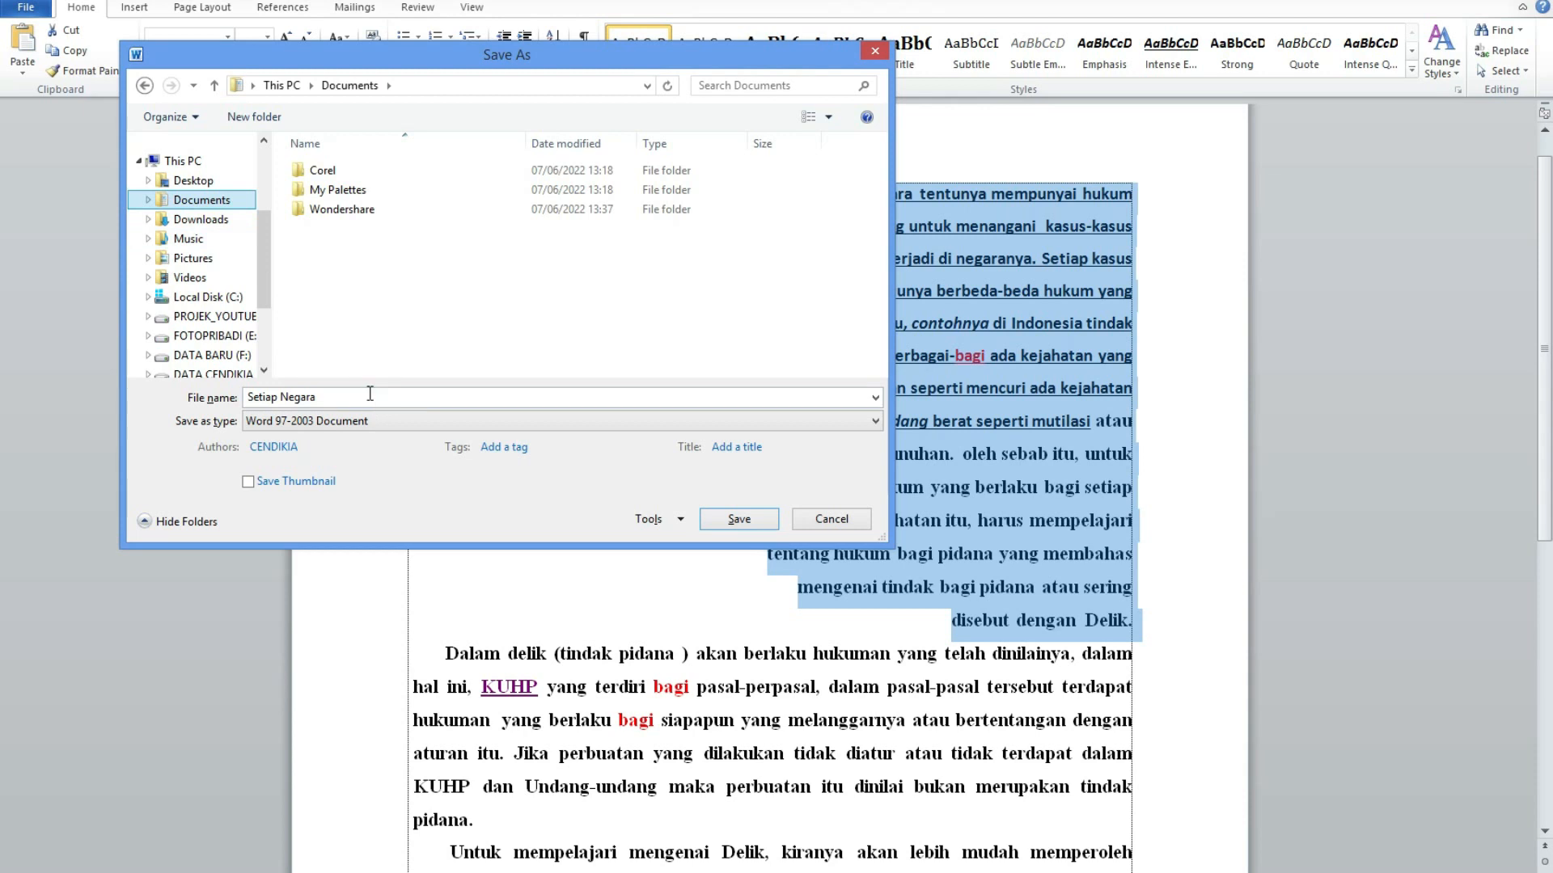
{"action": "left_click", "coordinate": [345, 397]}
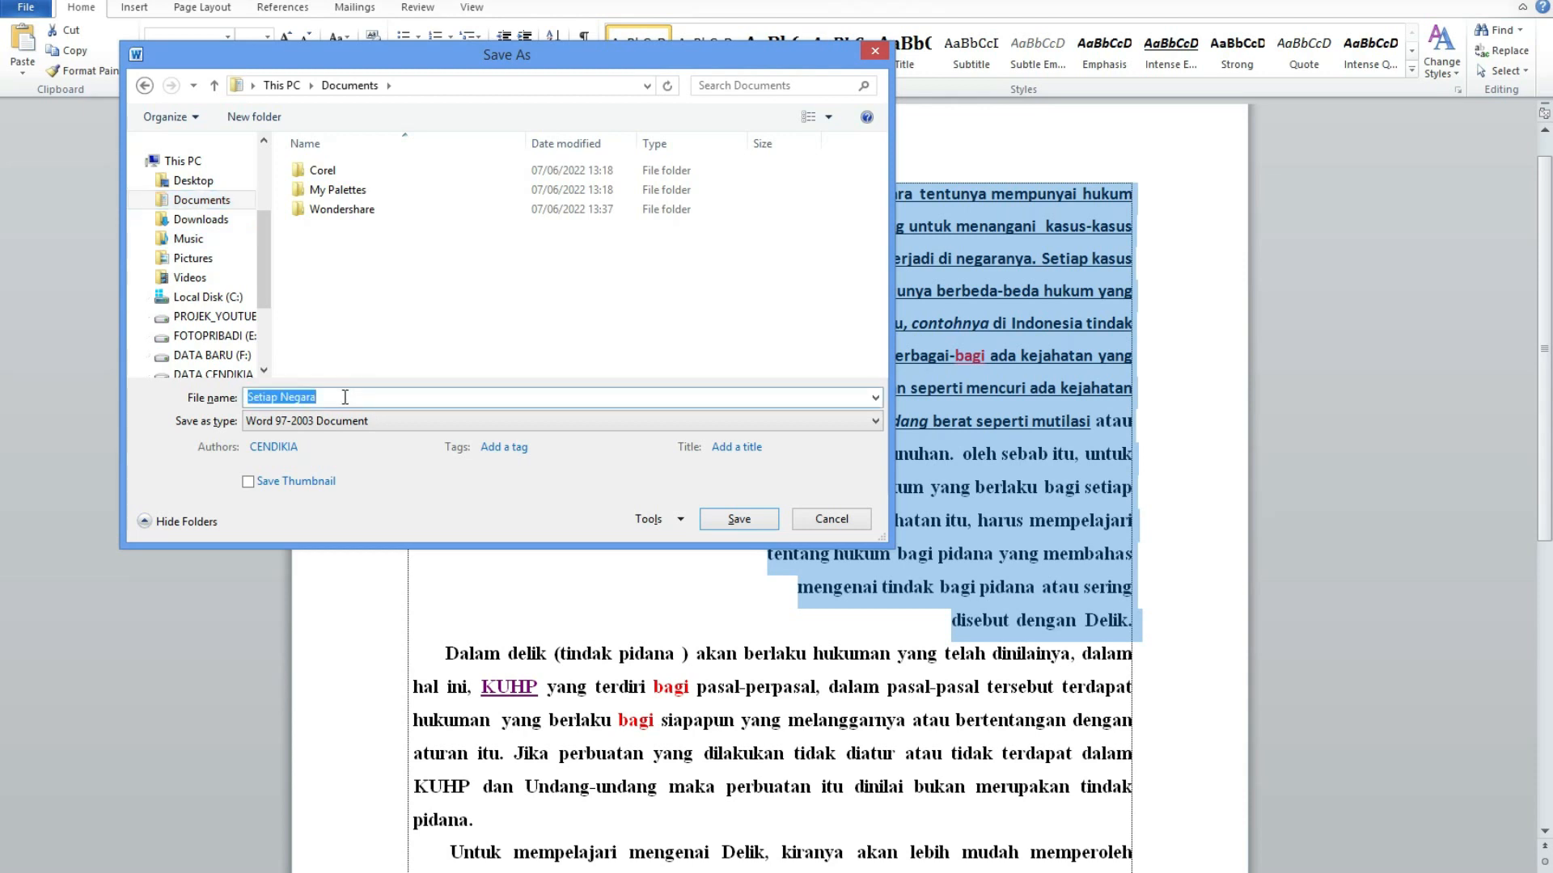
{"action": "type", "text": "dokumen satu"}
{"action": "left_click", "coordinate": [733, 520]}
{"action": "scroll", "coordinate": [752, 591], "scroll_direction": "down", "scroll_amount": 2}
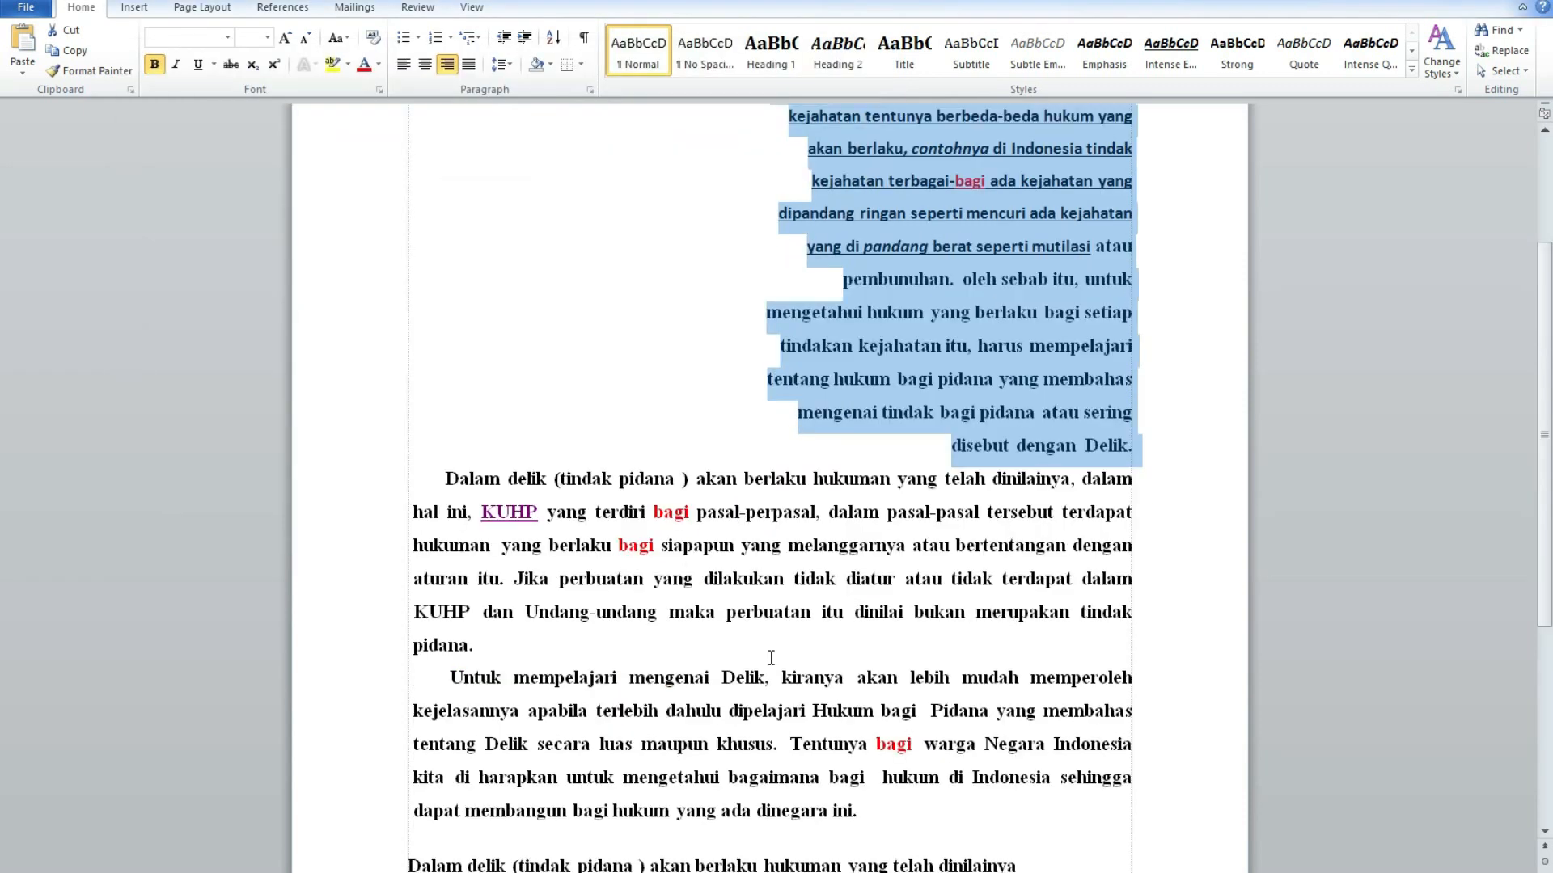
{"action": "scroll", "coordinate": [774, 668], "scroll_direction": "up", "scroll_amount": 3}
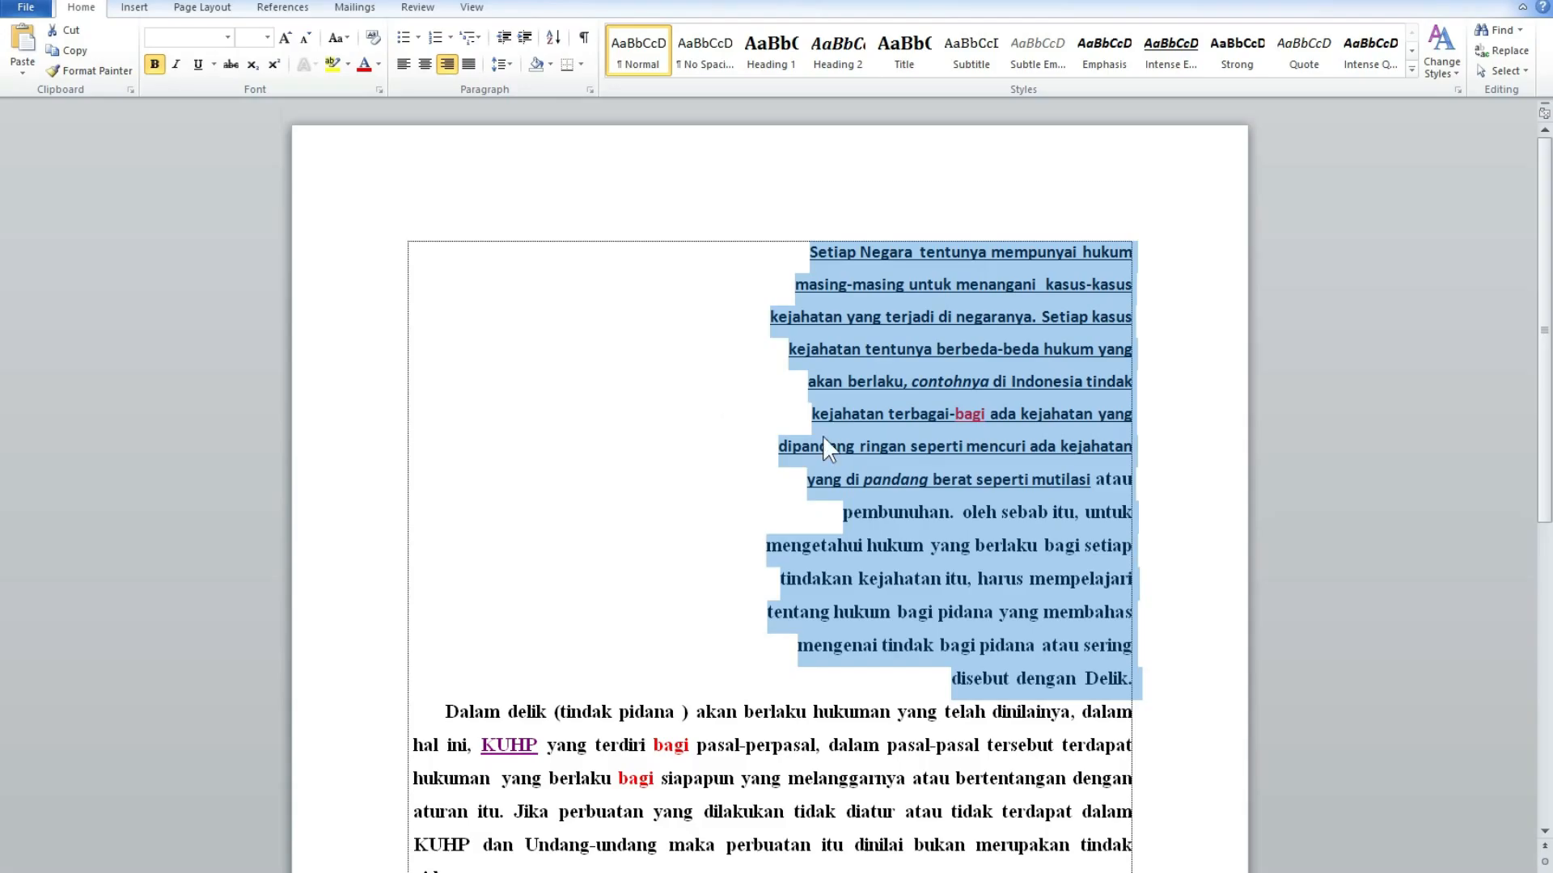
{"action": "left_click", "coordinate": [906, 447]}
{"action": "mouse_move", "coordinate": [804, 253]}
{"action": "left_mouse_down"}
{"action": "mouse_move", "coordinate": [913, 255]}
{"action": "mouse_move", "coordinate": [1039, 317]}
{"action": "mouse_move", "coordinate": [1080, 479]}
{"action": "mouse_move", "coordinate": [853, 257]}
{"action": "mouse_move", "coordinate": [813, 257]}
{"action": "left_mouse_up"}
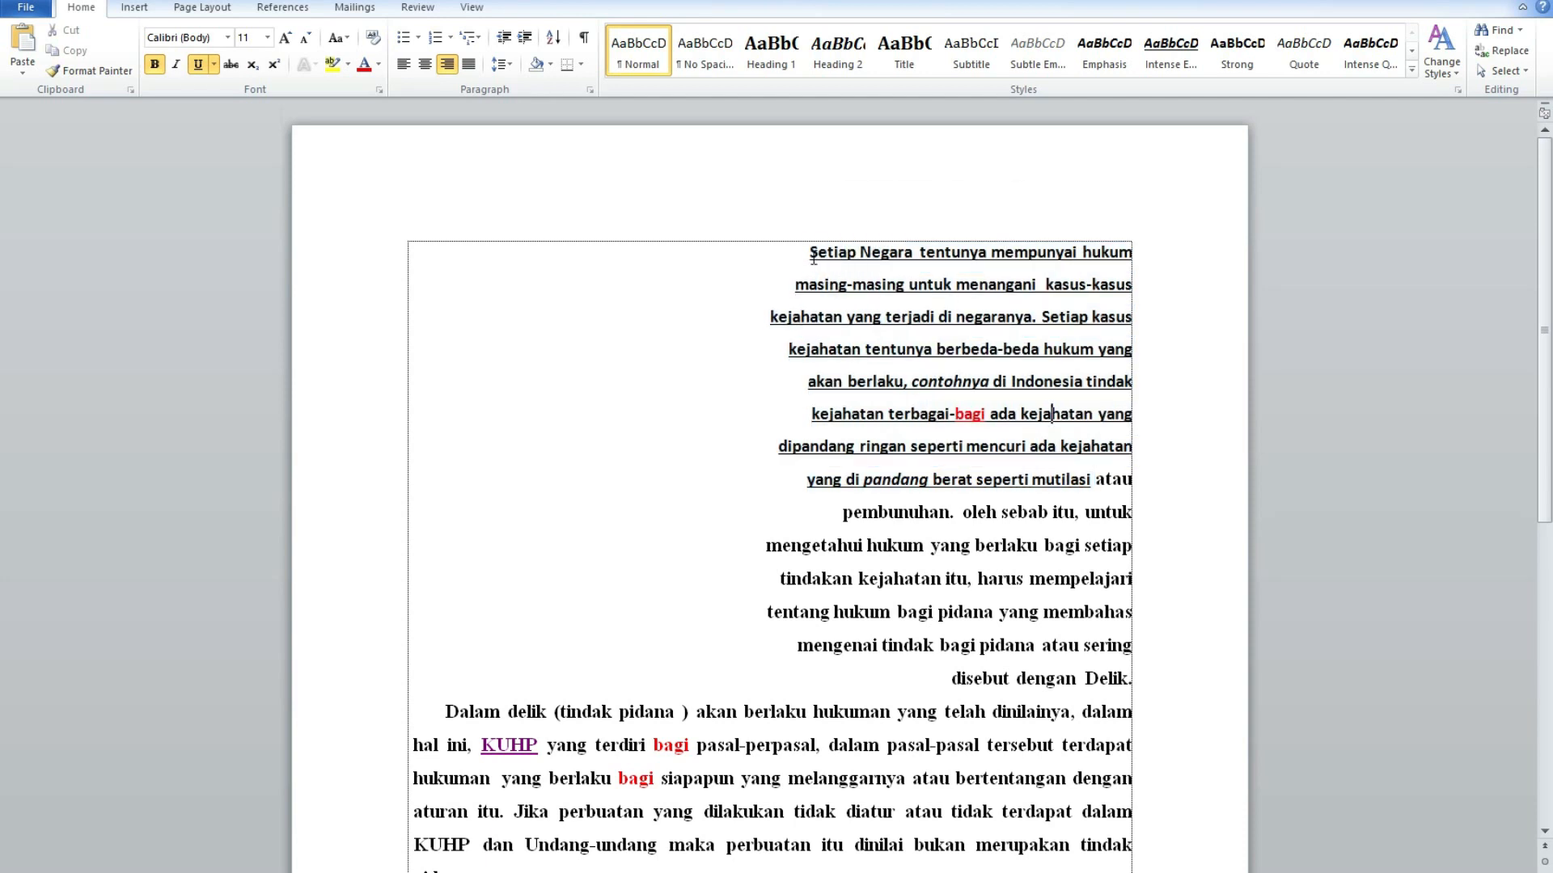
{"action": "left_click", "coordinate": [1098, 479]}
{"action": "left_click_drag", "start_coordinate": [1098, 479], "coordinate": [1132, 686]}
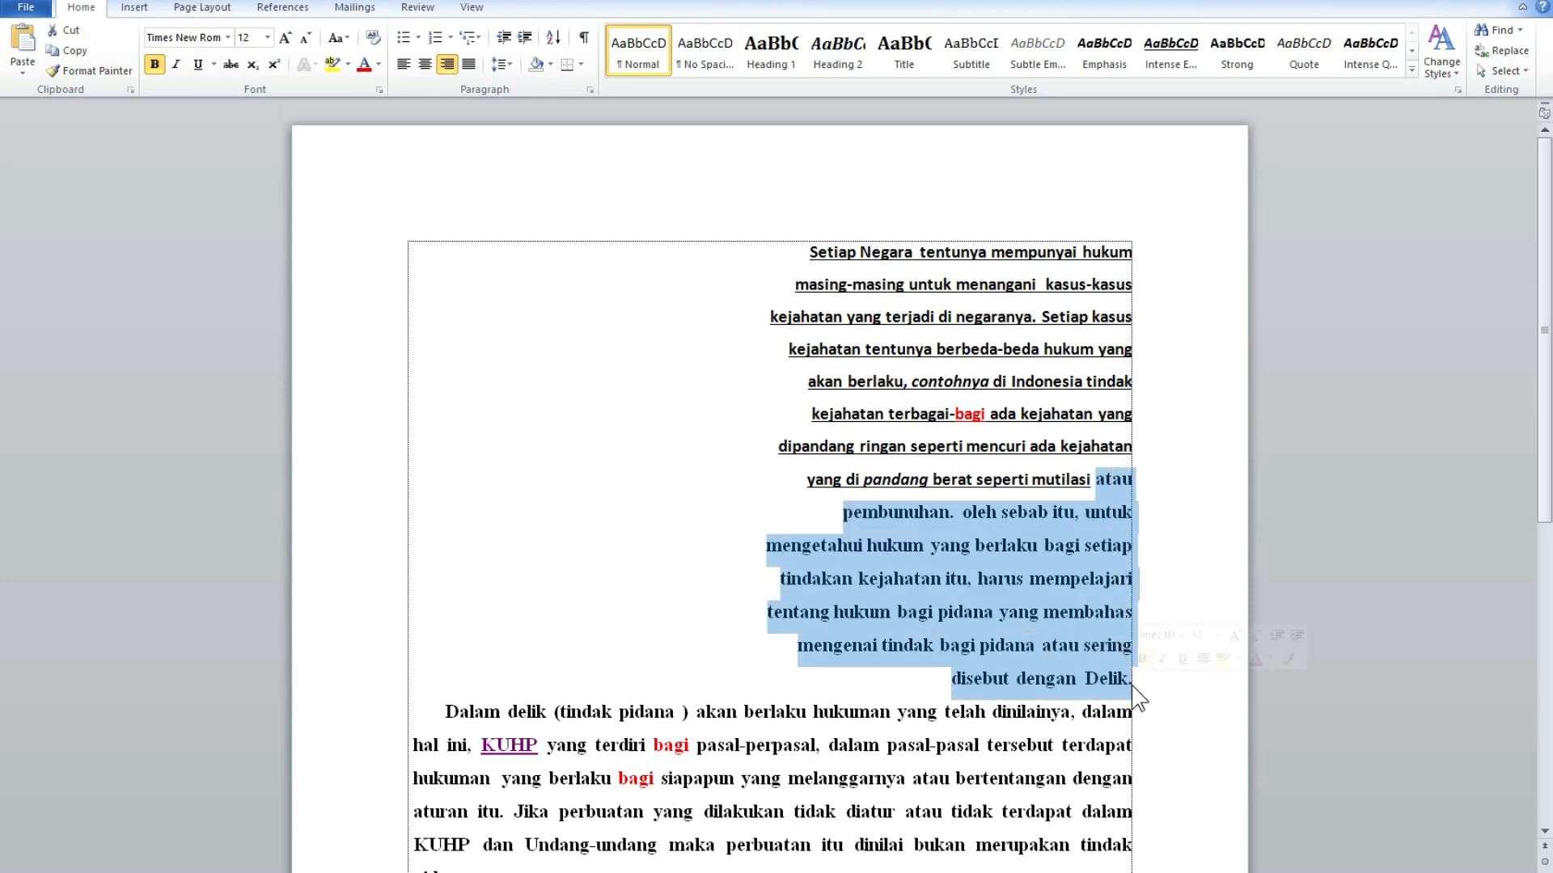
{"action": "left_click", "coordinate": [997, 612]}
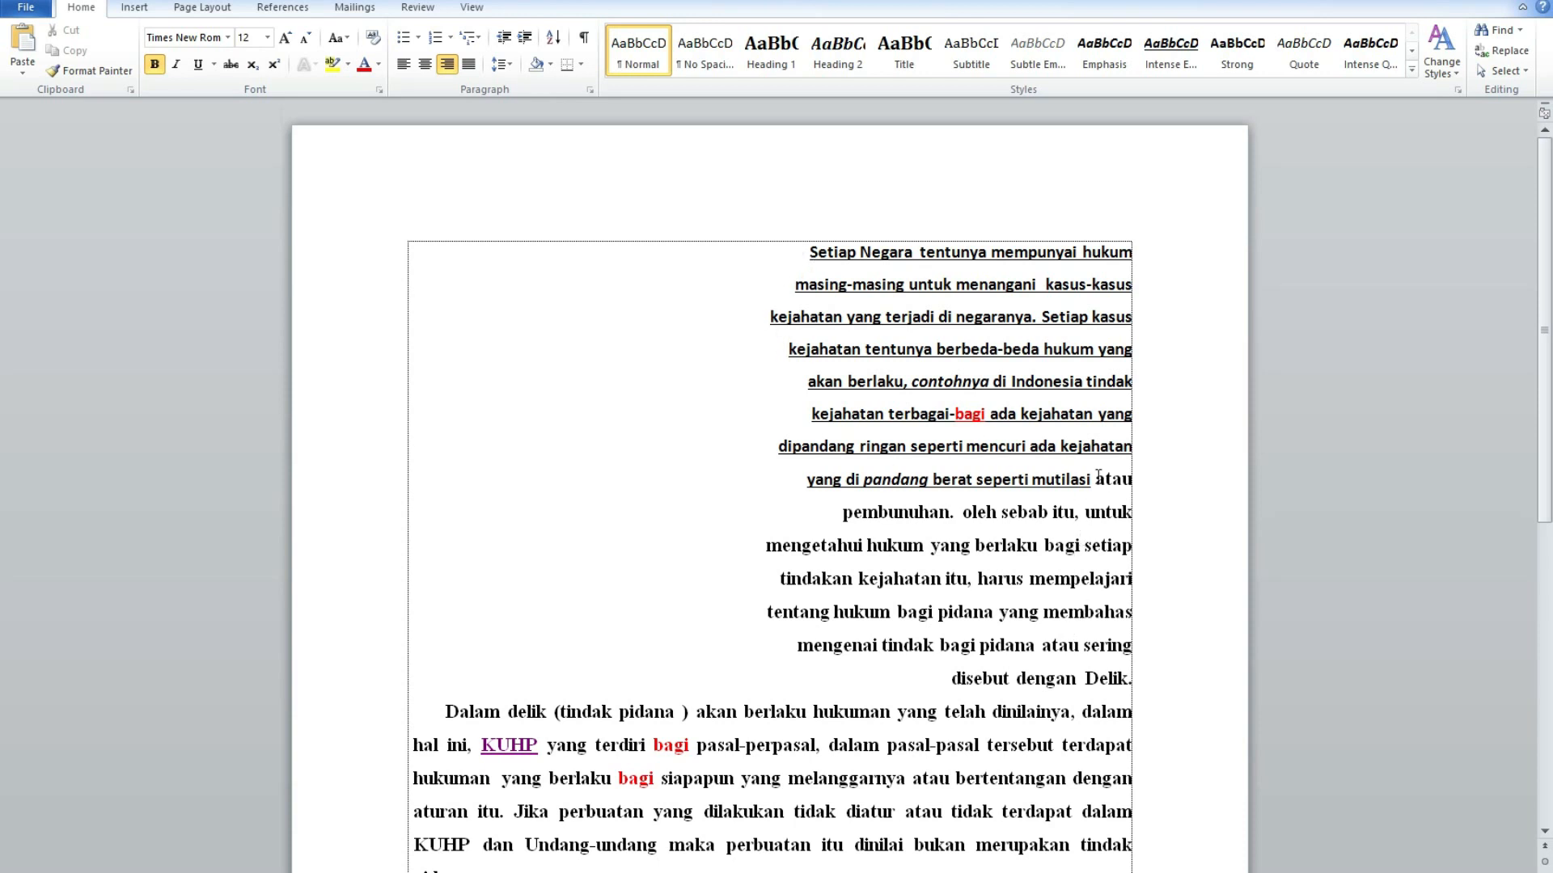
Step: Underline the word "pembunuhan." in the right-aligned first paragraph
{"action": "left_click_drag", "start_coordinate": [843, 515], "coordinate": [956, 516]}
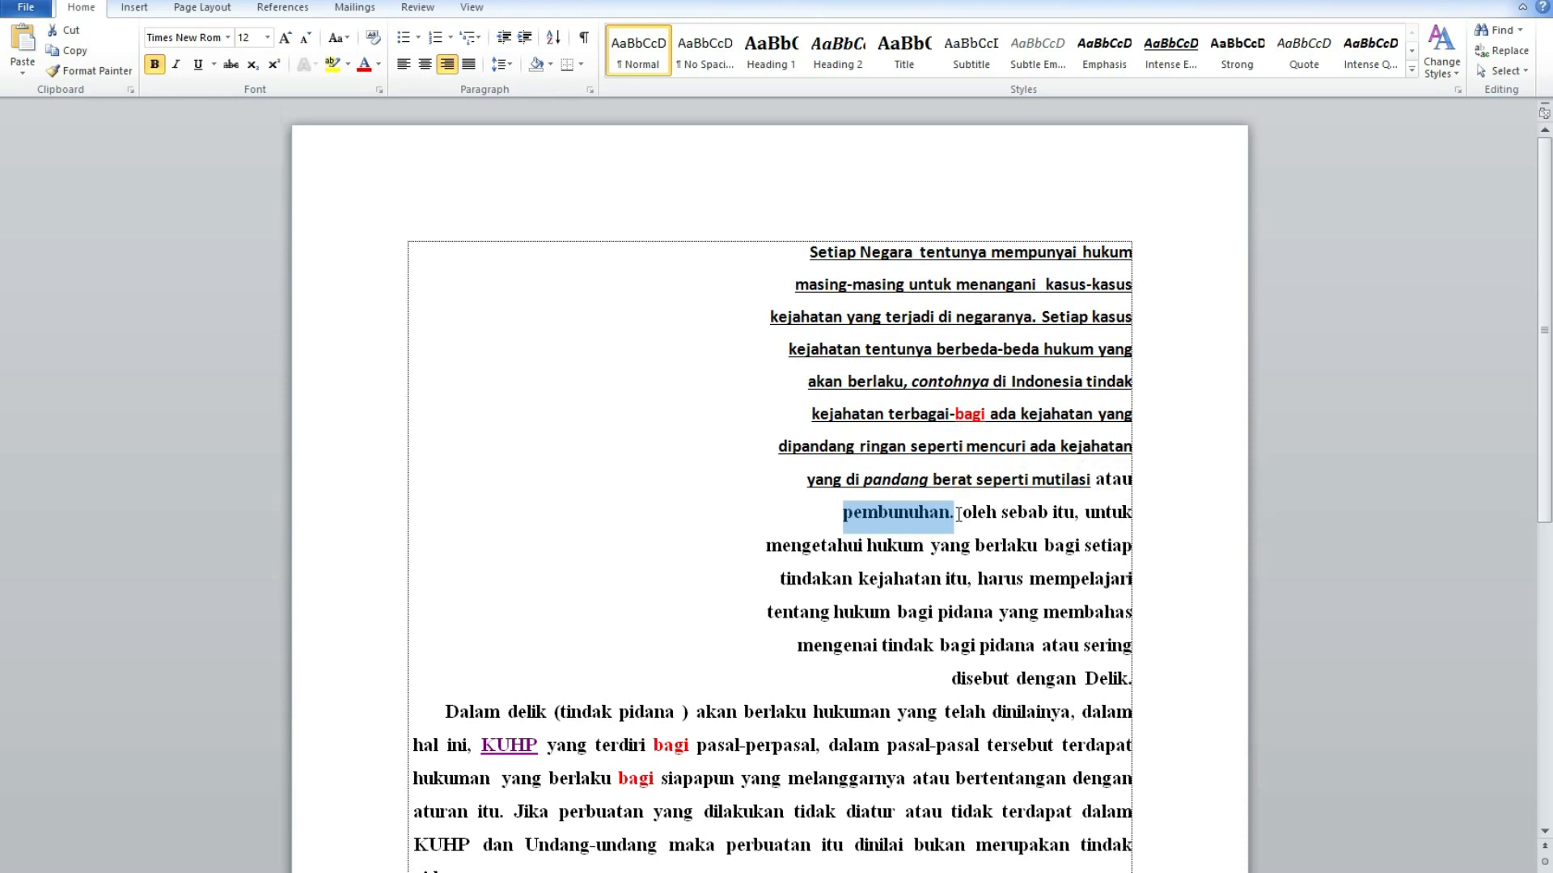
{"action": "key", "text": "ctrl+u"}
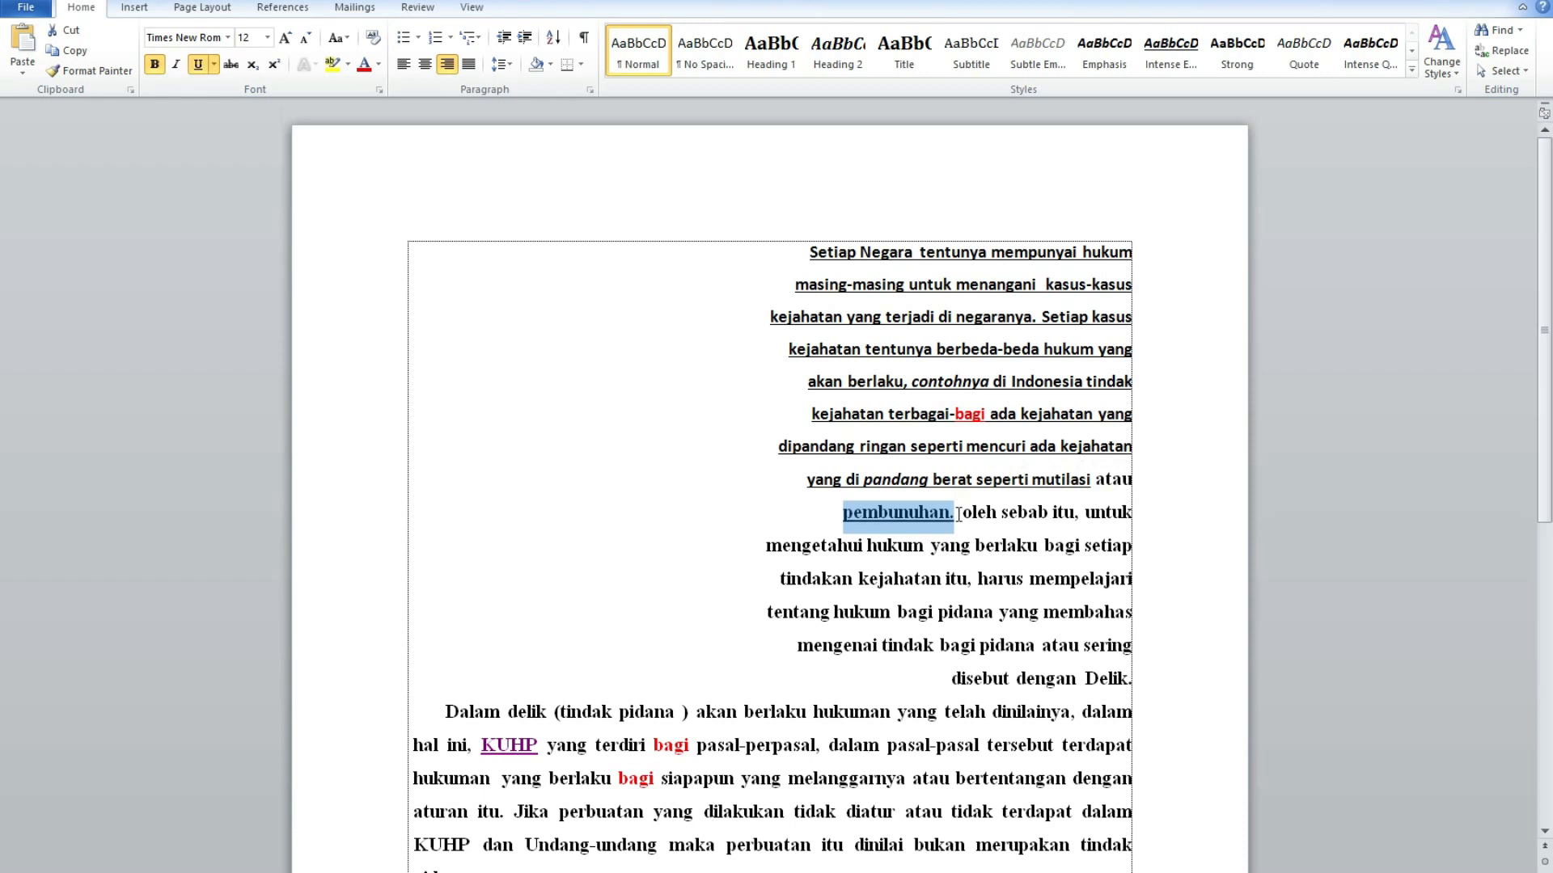
{"action": "left_click", "coordinate": [878, 517]}
{"action": "left_click_drag", "start_coordinate": [846, 514], "coordinate": [956, 517]}
Step: Remove the underline from the first paragraph's text running from "Setiap Negara" through "mutilasi"
{"action": "left_click_drag", "start_coordinate": [809, 252], "coordinate": [1089, 476]}
{"action": "key", "text": "ctrl+u"}
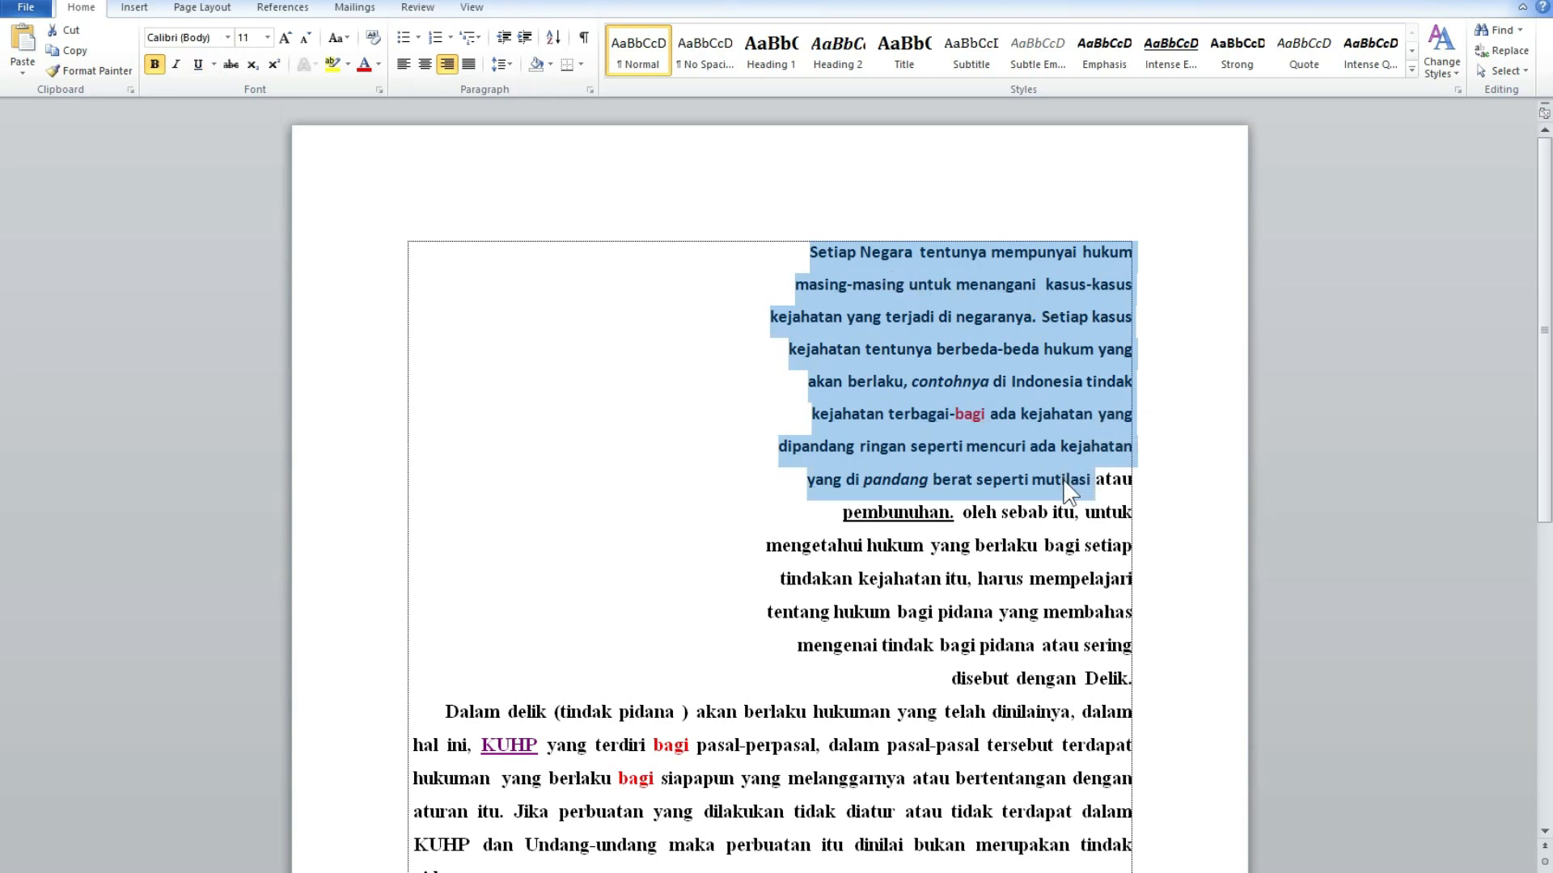
{"action": "left_click", "coordinate": [1023, 572]}
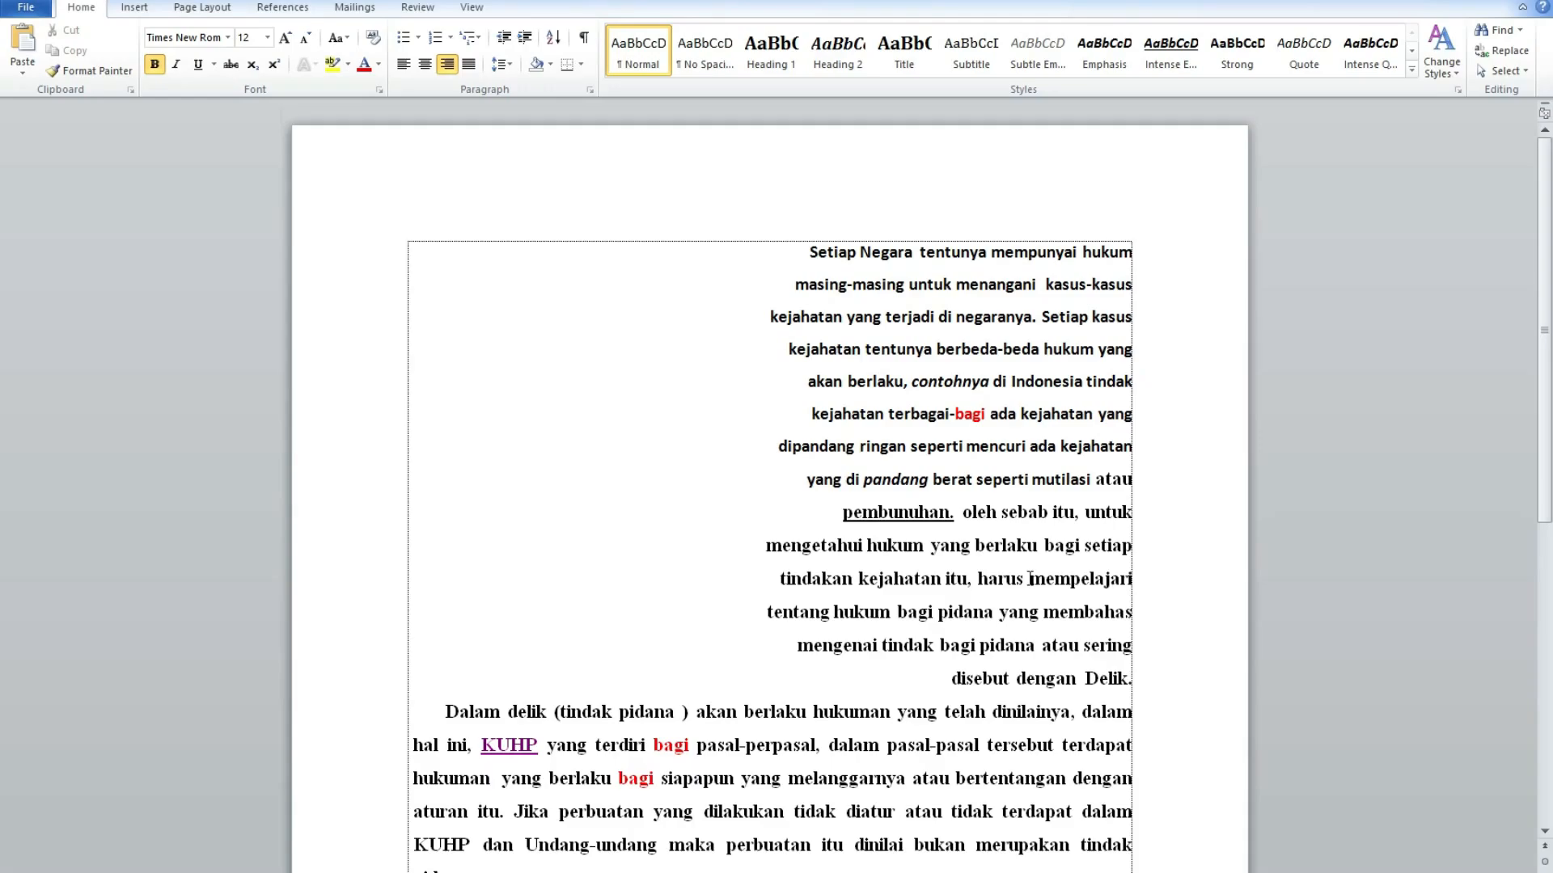
Step: Copy the second paragraph, starting "Dalam delik", and paste it below the last line of the document
{"action": "scroll", "coordinate": [730, 593], "scroll_direction": "down", "scroll_amount": 6}
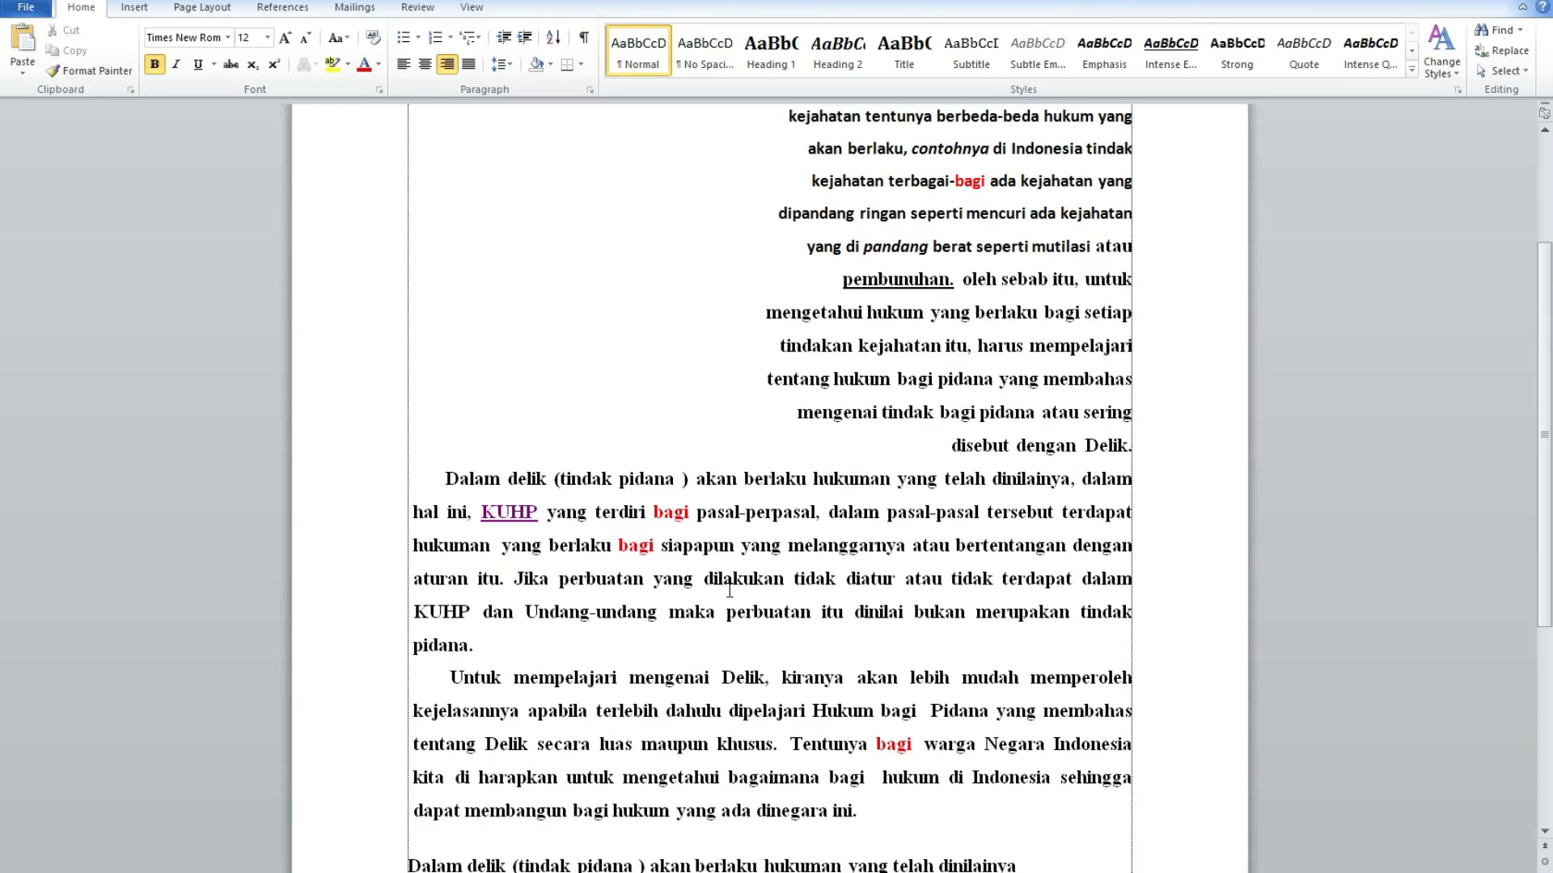
{"action": "scroll", "coordinate": [726, 581], "scroll_direction": "up", "scroll_amount": 6}
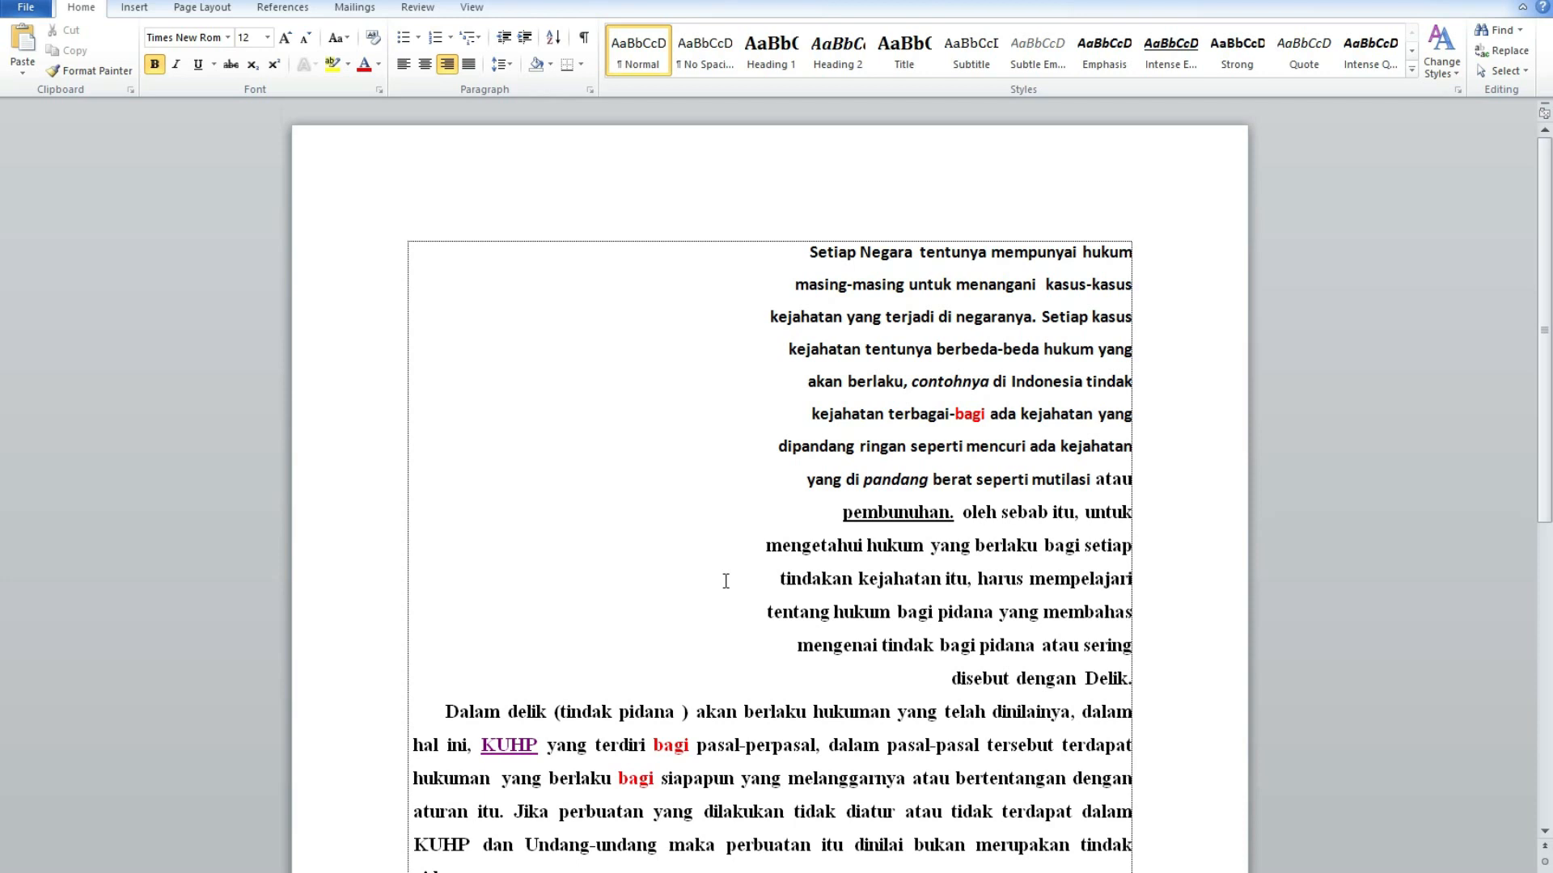
{"action": "scroll", "coordinate": [725, 581], "scroll_direction": "down", "scroll_amount": 2}
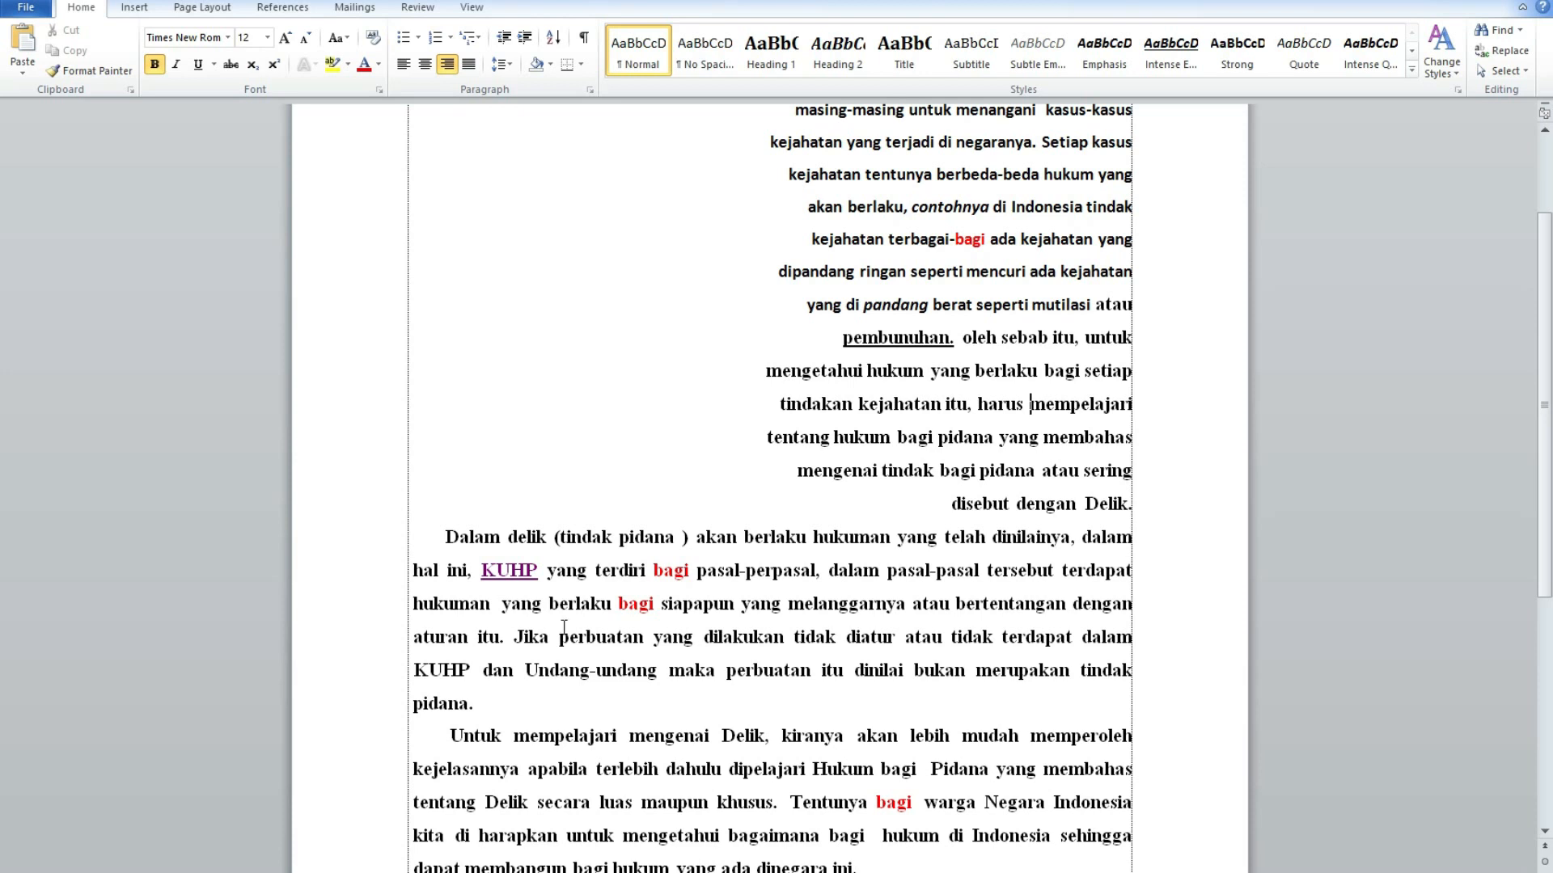
{"action": "scroll", "coordinate": [566, 634], "scroll_direction": "down", "scroll_amount": 2}
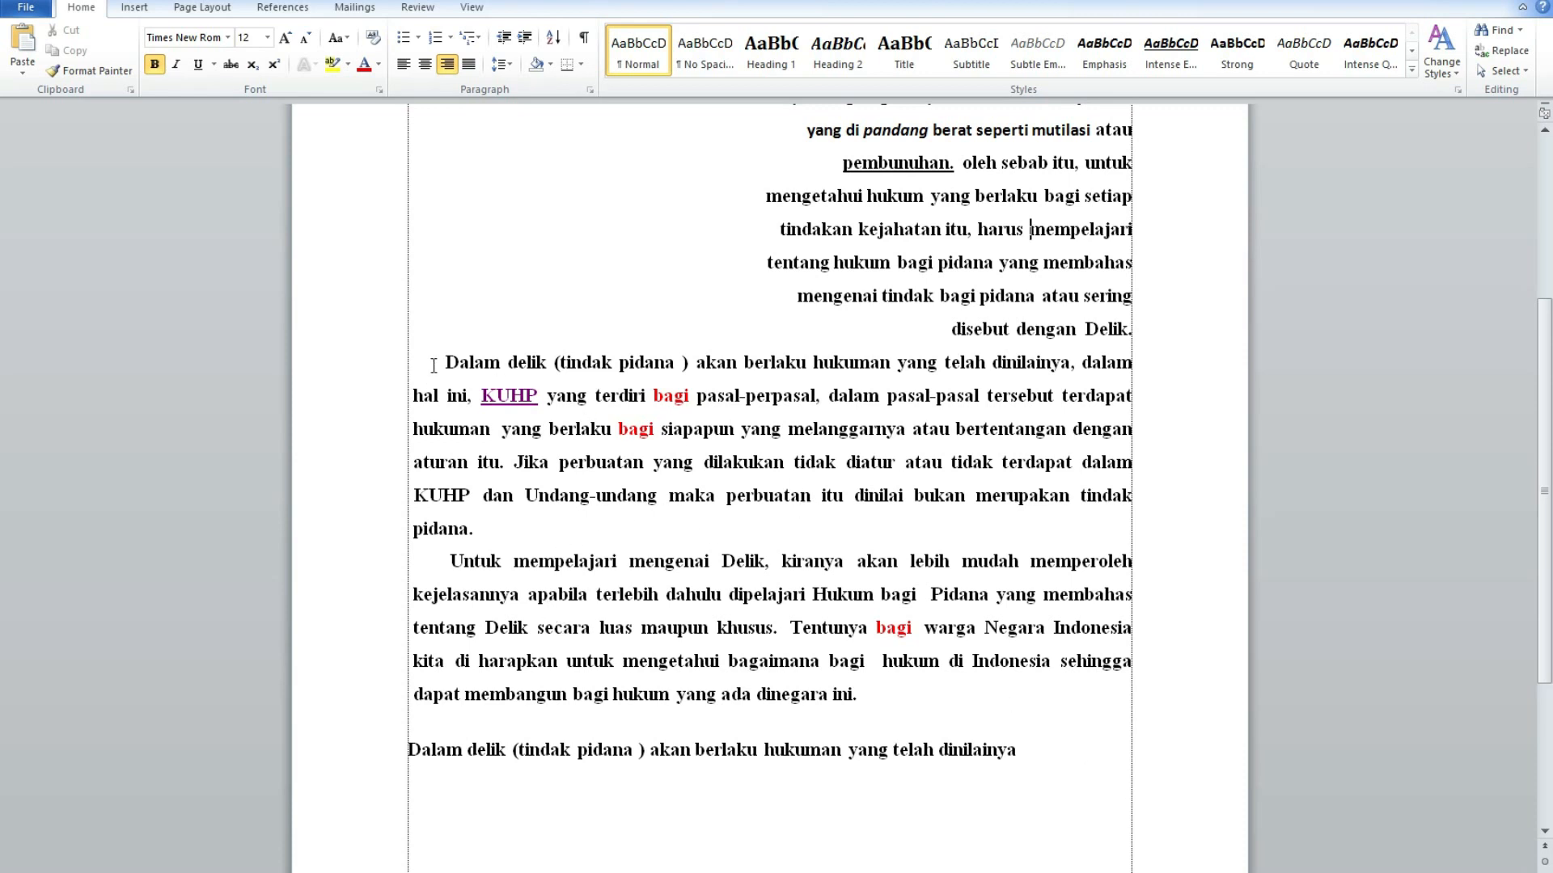
{"action": "left_click_drag", "start_coordinate": [443, 363], "coordinate": [477, 532]}
{"action": "key", "text": "ctrl+c"}
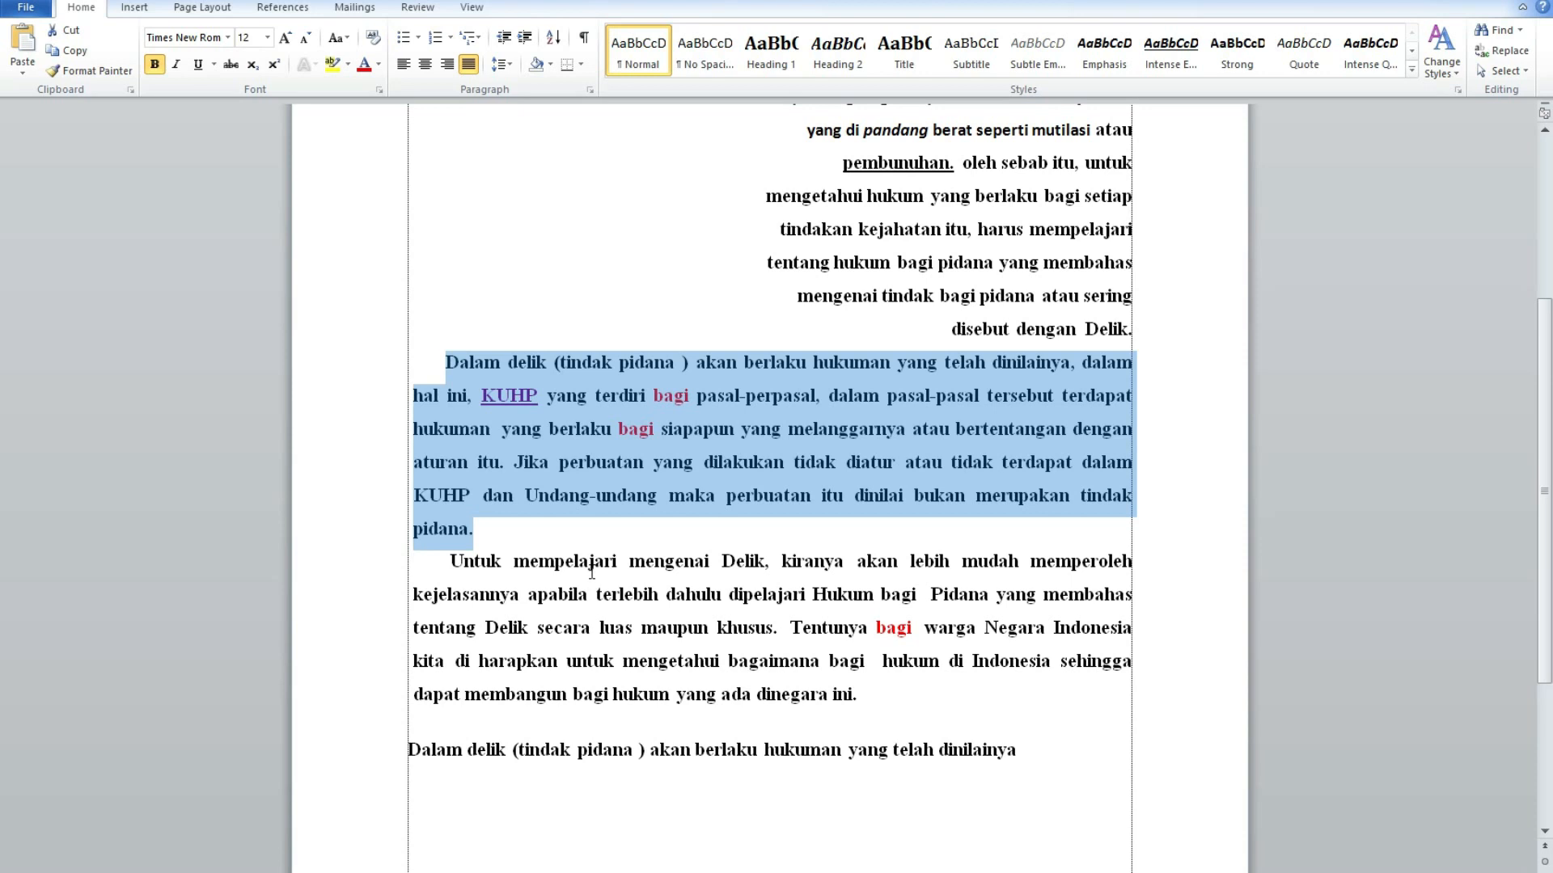
{"action": "scroll", "coordinate": [364, 683], "scroll_direction": "down", "scroll_amount": 2}
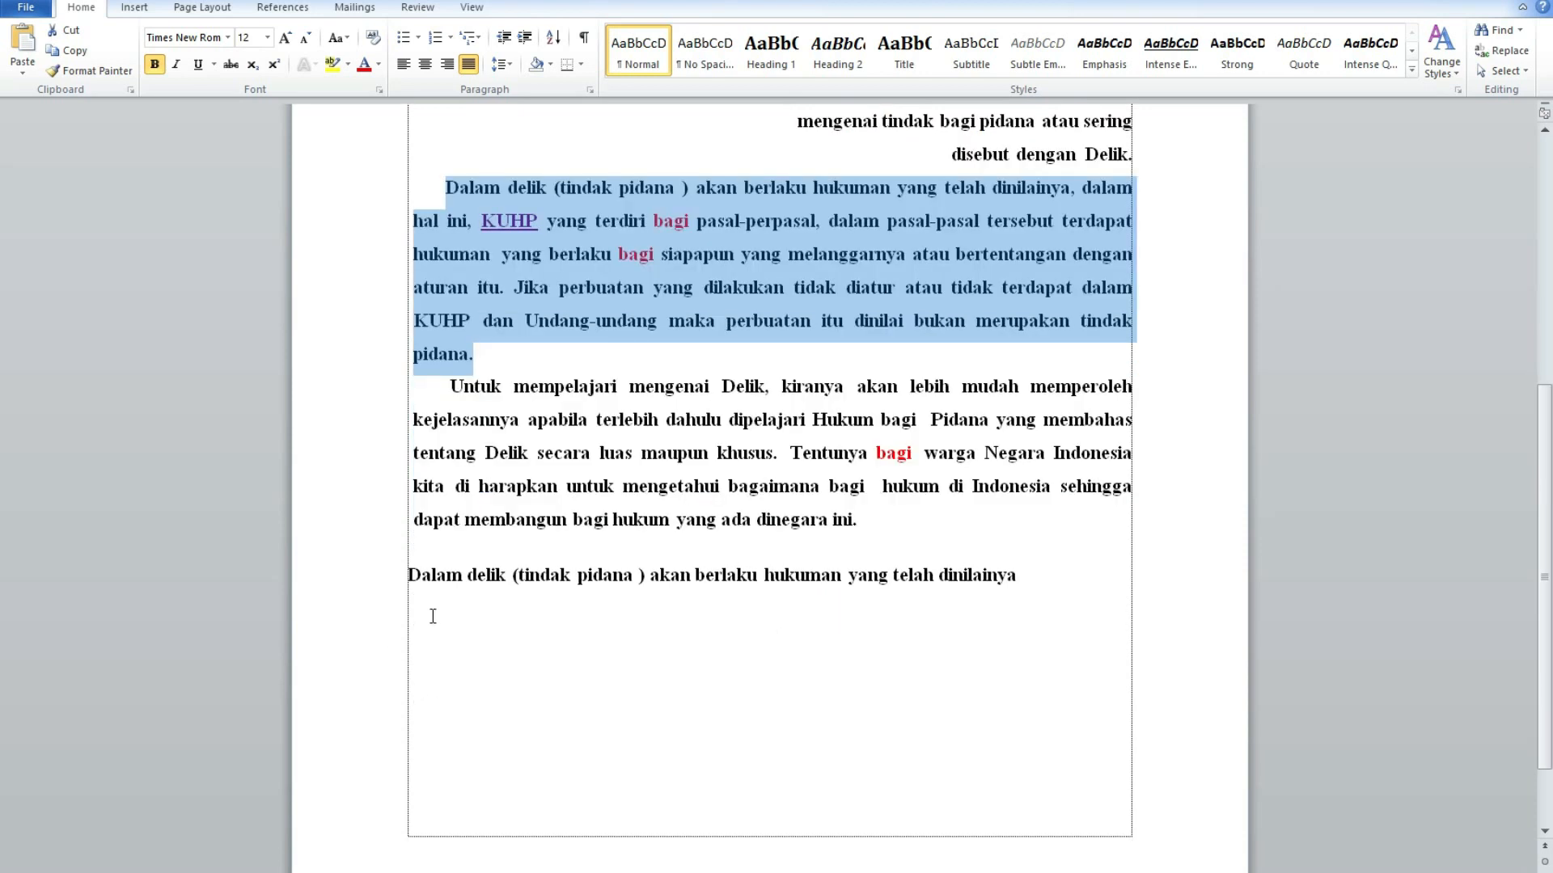
{"action": "left_click", "coordinate": [432, 615]}
{"action": "left_click", "coordinate": [411, 549]}
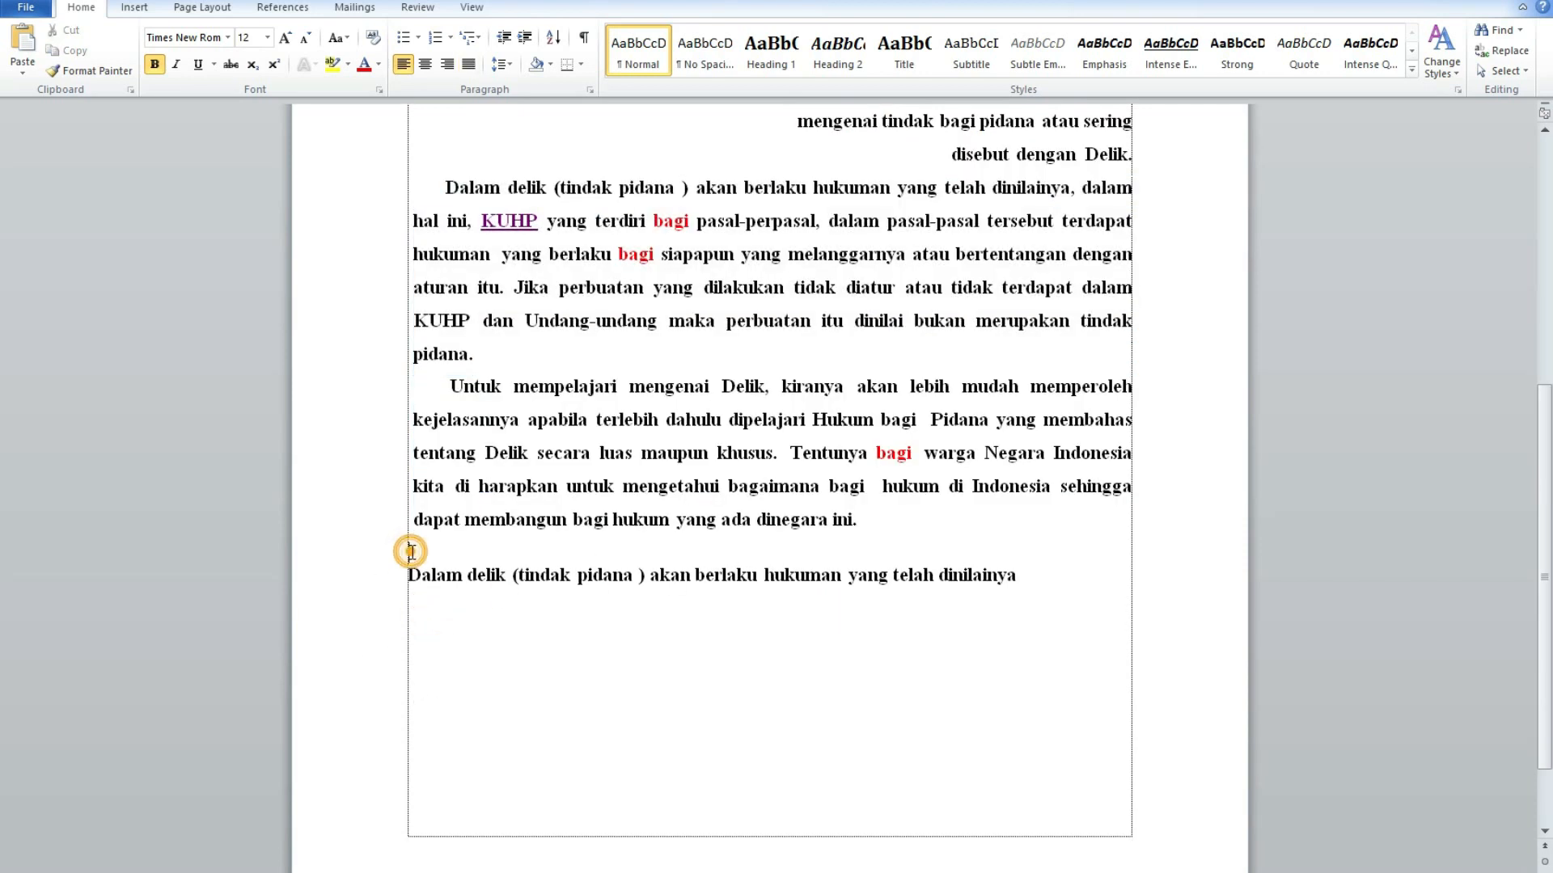
{"action": "left_click", "coordinate": [553, 728]}
{"action": "key", "text": "ctrl+v"}
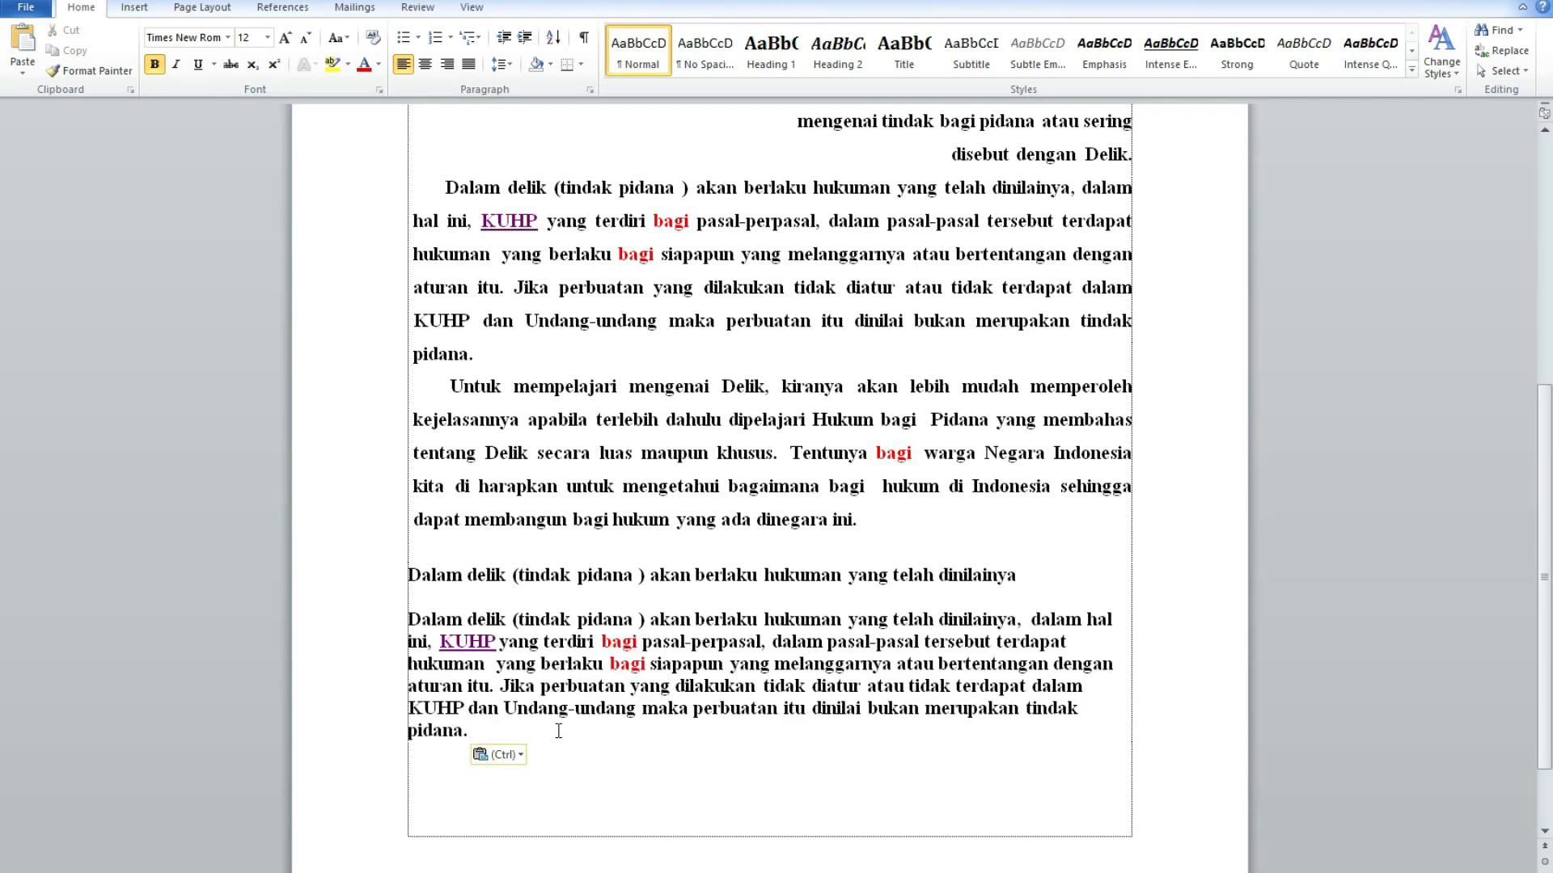
Step: Look over the pages of the open "Hukum Pidana Delik" paper and return to the practice document
{"action": "scroll", "coordinate": [466, 263], "scroll_direction": "up", "scroll_amount": 2}
{"action": "scroll", "coordinate": [444, 350], "scroll_direction": "down", "scroll_amount": 3}
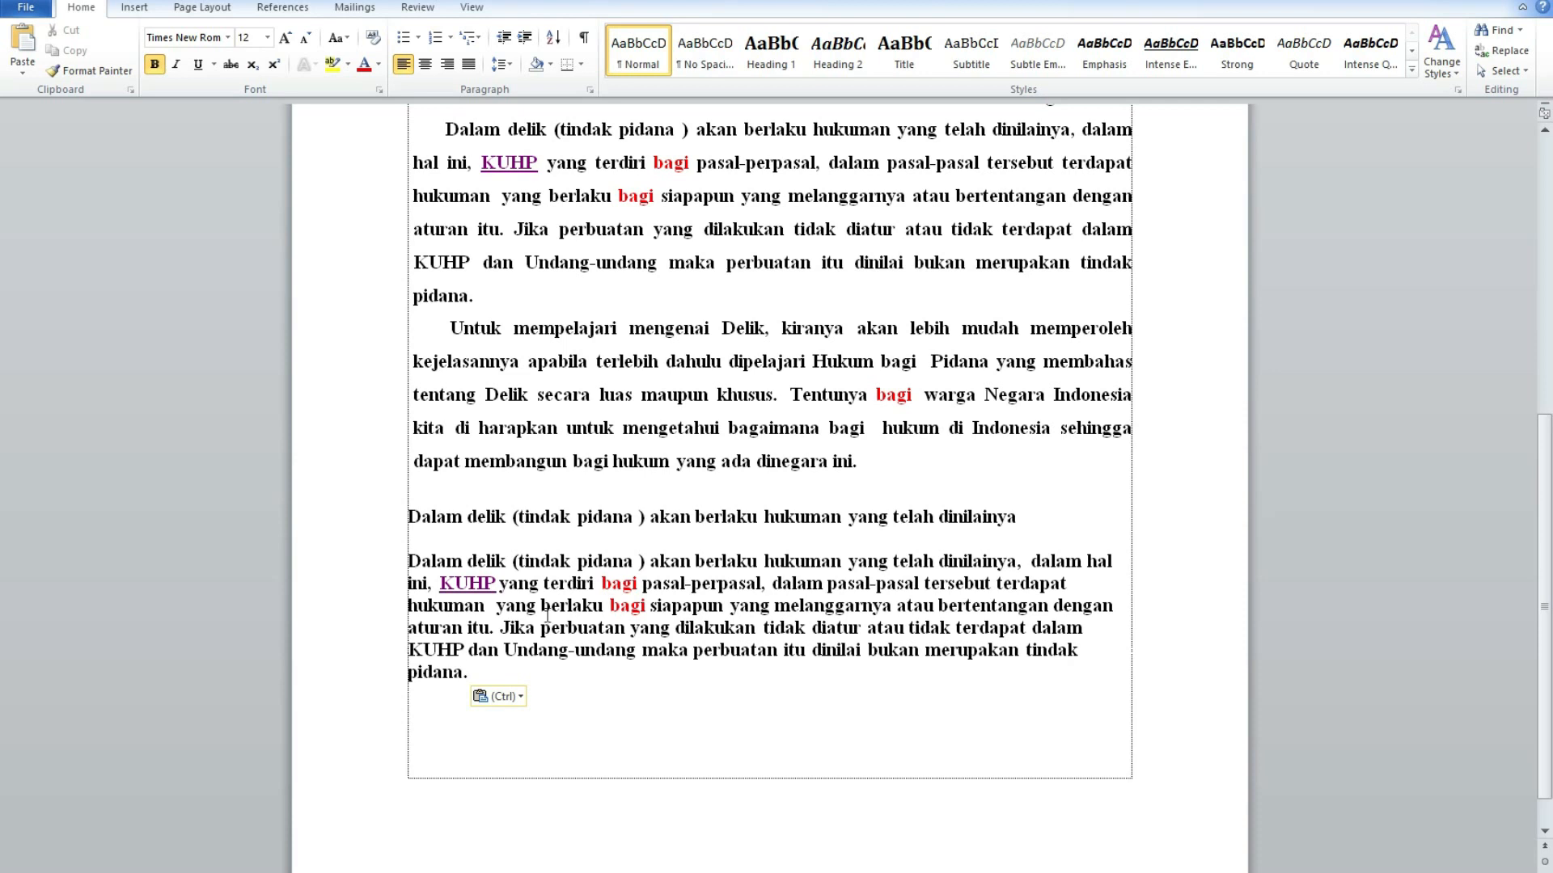
{"action": "scroll", "coordinate": [547, 615], "scroll_direction": "down", "scroll_amount": 5, "text": "ctrl"}
{"action": "scroll", "coordinate": [324, 308], "scroll_direction": "up", "scroll_amount": 10}
{"action": "left_click", "coordinate": [323, 308]}
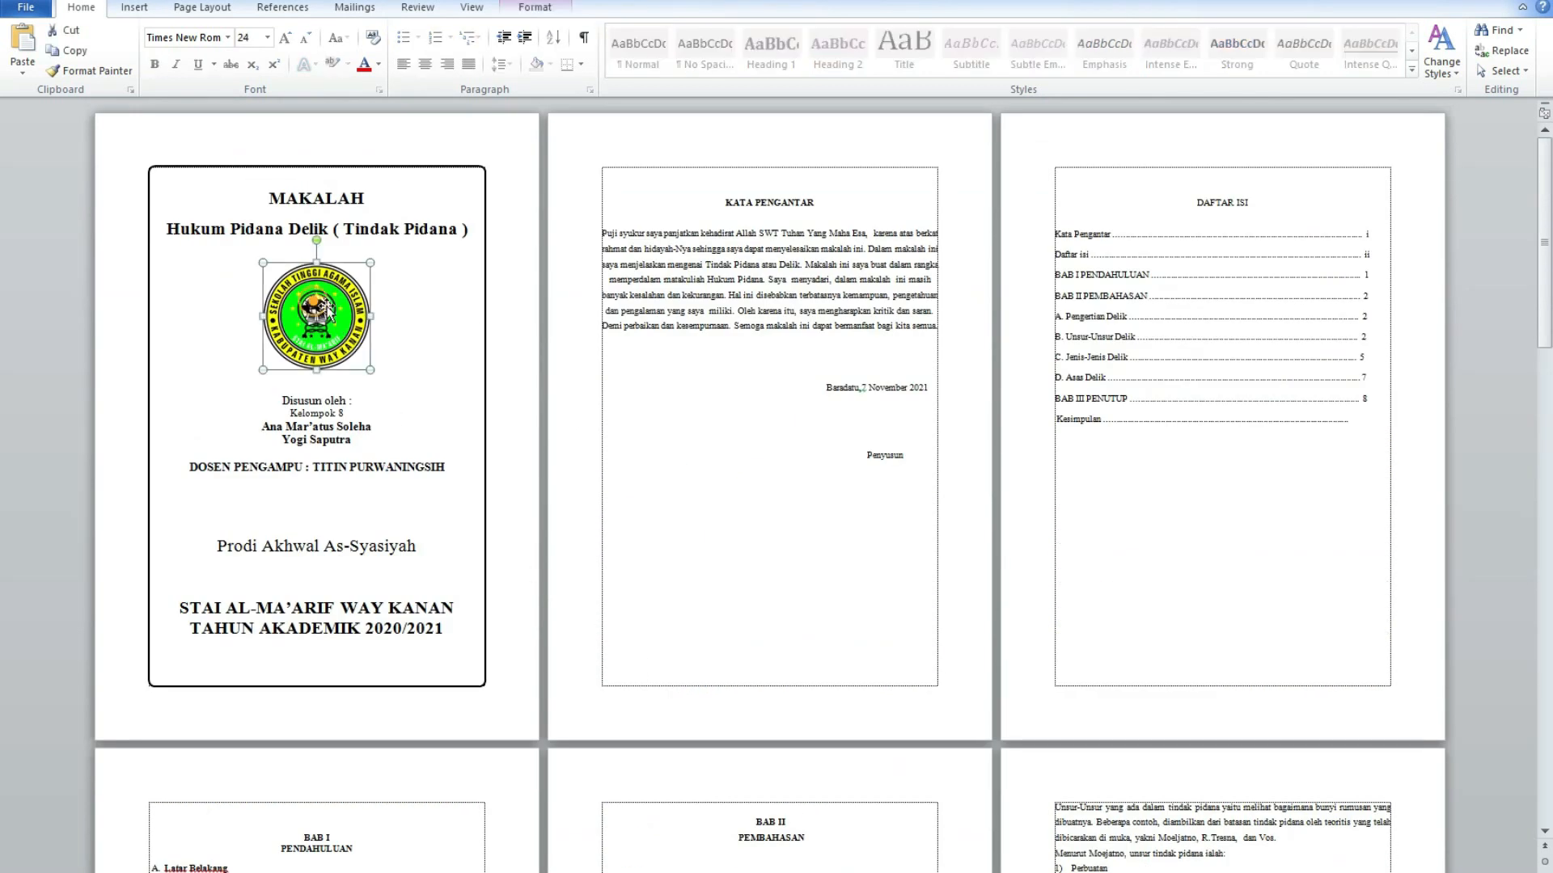
{"action": "left_click", "coordinate": [426, 362]}
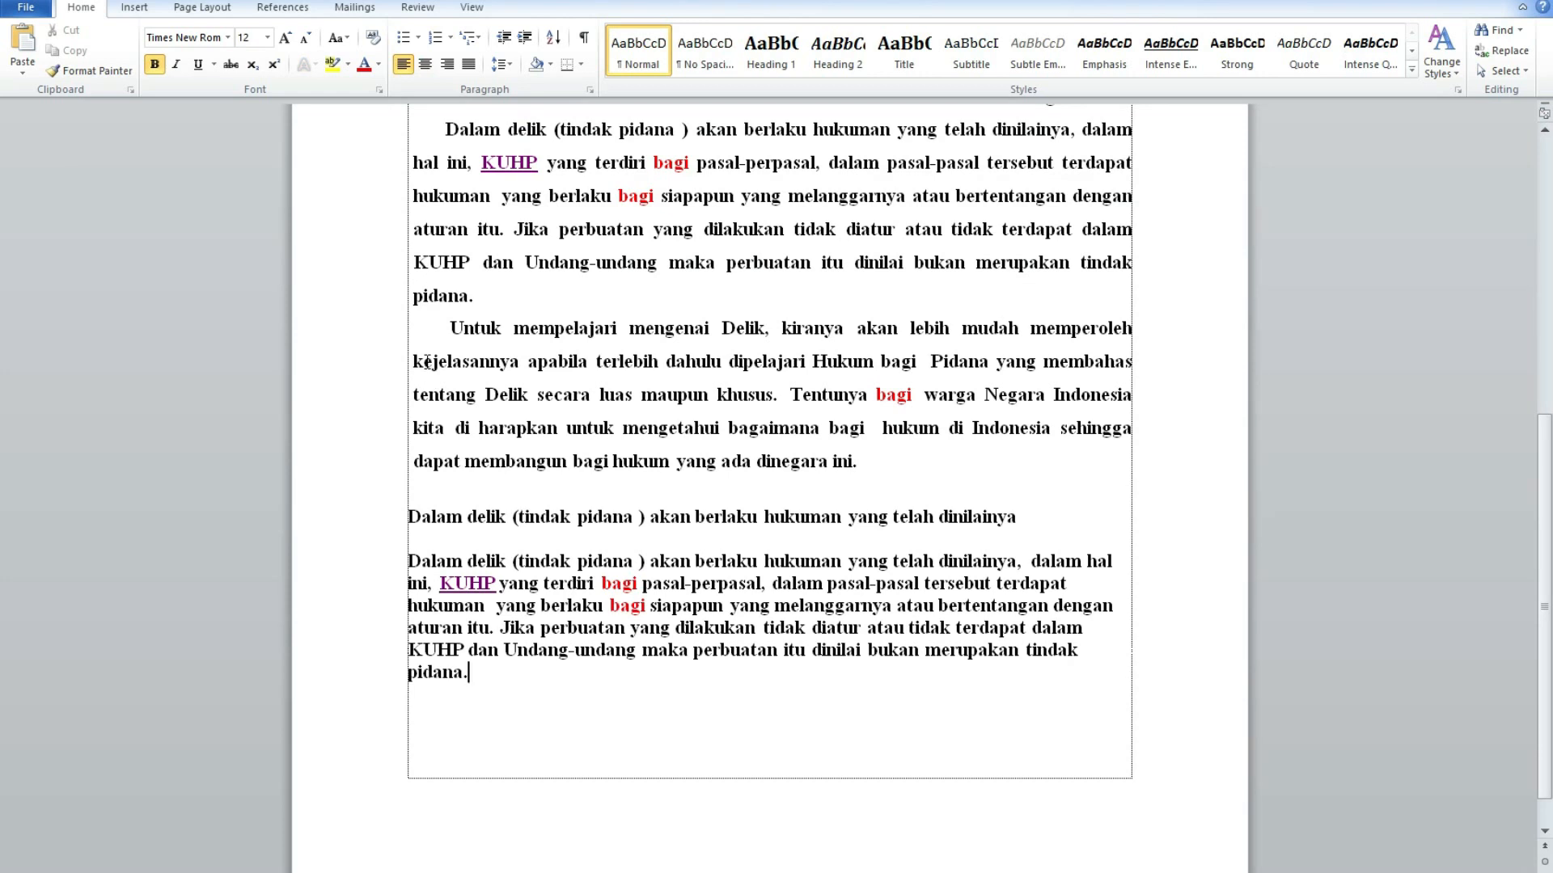
Step: Copy the three paragraphs from "Setiap Negara" through "dinegara ini." and paste them into a new blank document
{"action": "scroll", "coordinate": [693, 328], "scroll_direction": "up", "scroll_amount": 5}
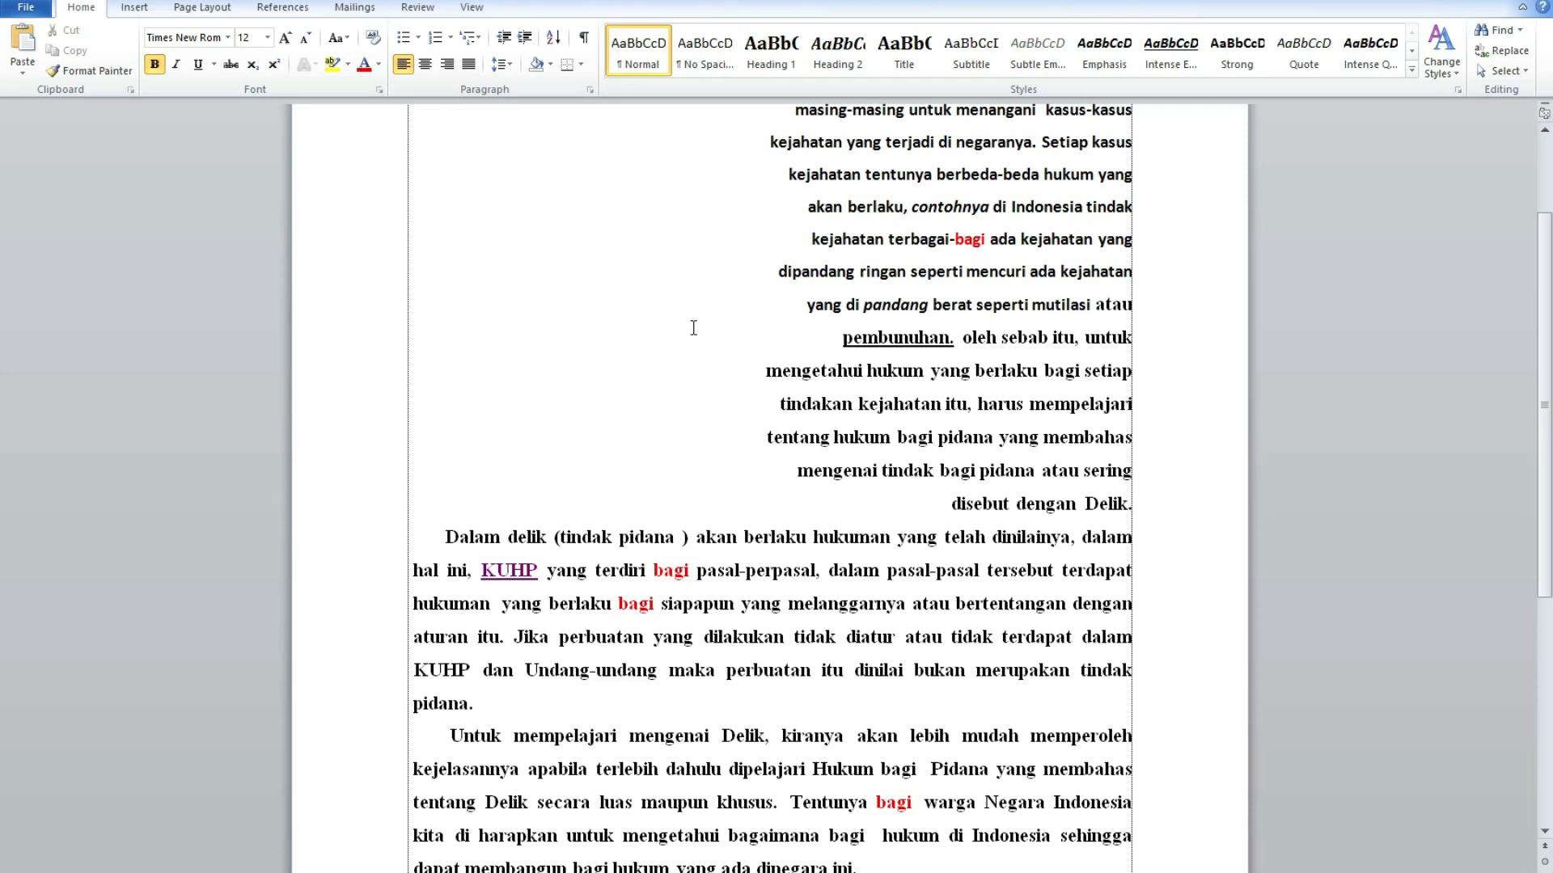
{"action": "scroll", "coordinate": [728, 283], "scroll_direction": "up", "scroll_amount": 2}
{"action": "left_click_drag", "start_coordinate": [766, 243], "coordinate": [953, 793]}
{"action": "key", "text": "ctrl+c"}
{"action": "key", "text": "ctrl+n"}
{"action": "key", "text": "ctrl+v"}
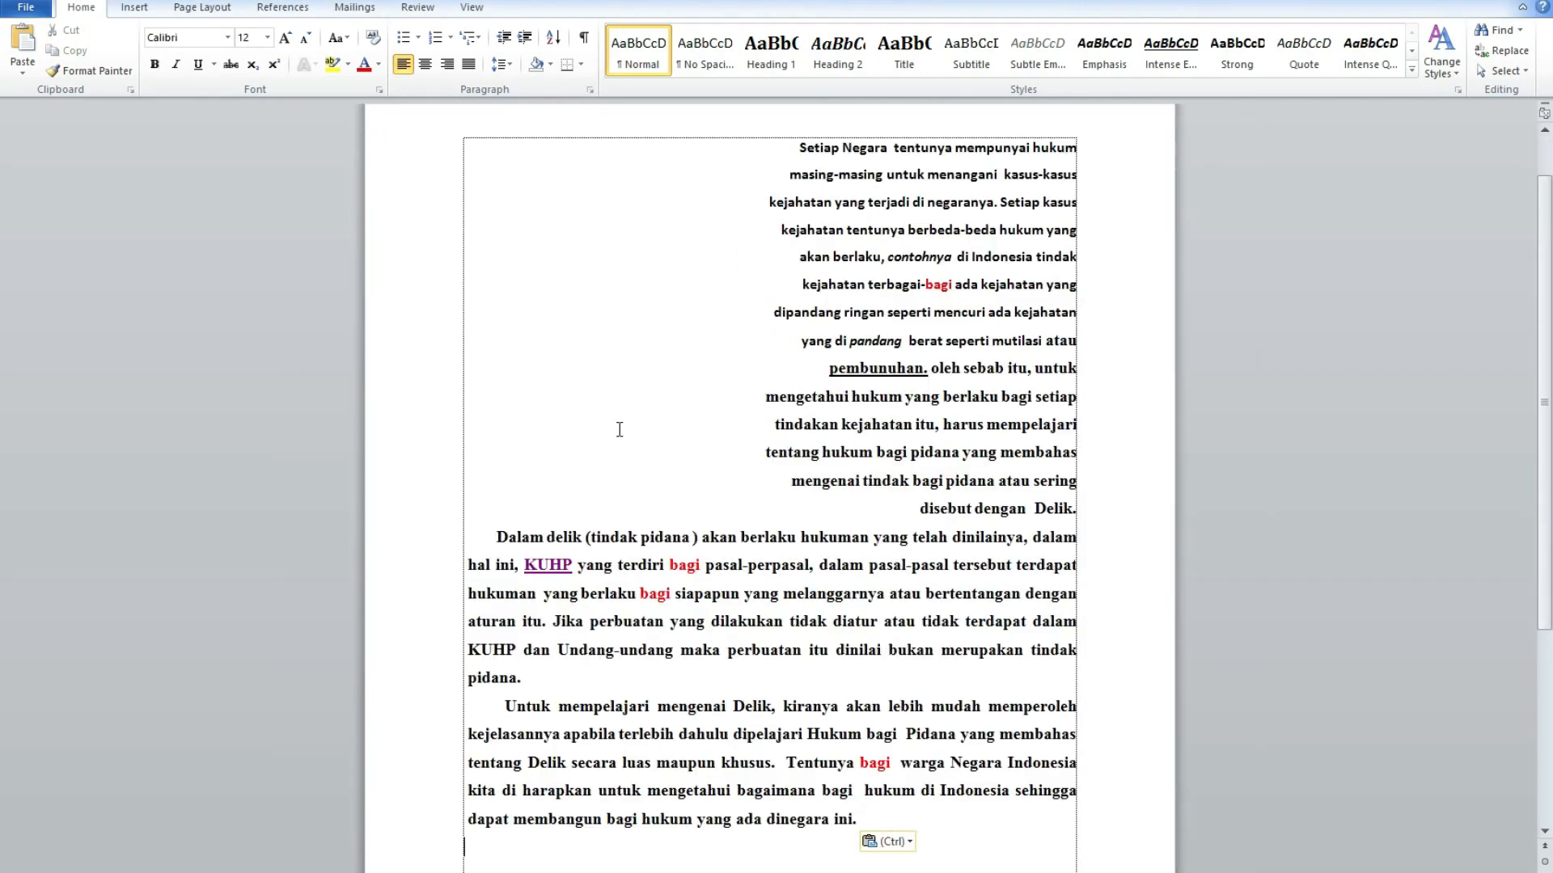
{"action": "scroll", "coordinate": [717, 407], "scroll_direction": "up", "scroll_amount": 1, "text": "ctrl"}
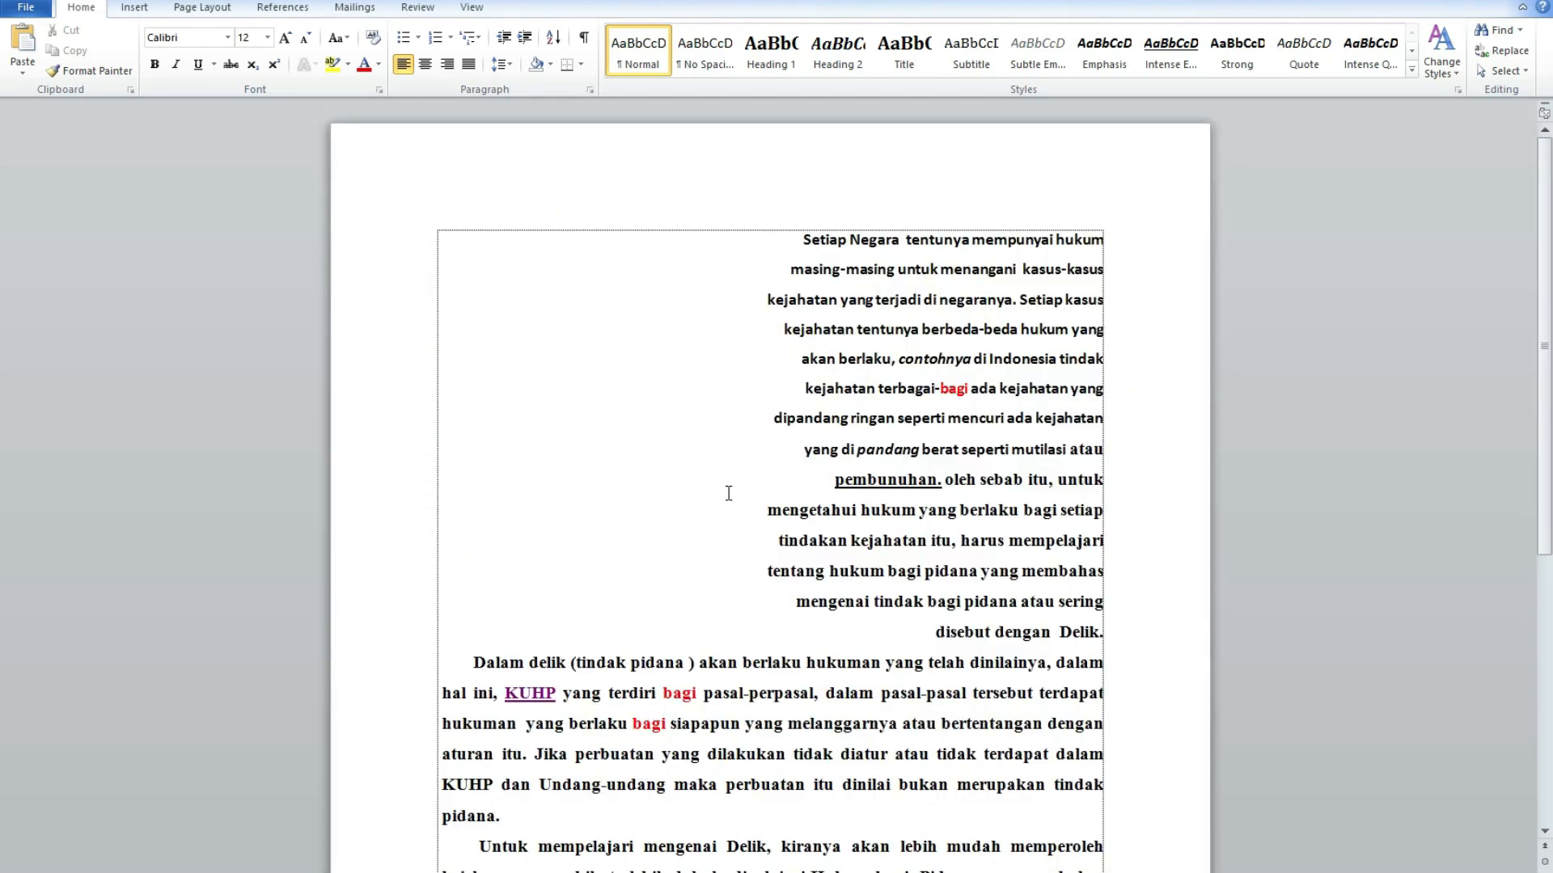
Step: Close the new document, saving it to the Desktop as "sementara" in Word 97-2003 format, and reposition its desktop icon
{"action": "key", "text": "ctrl+w"}
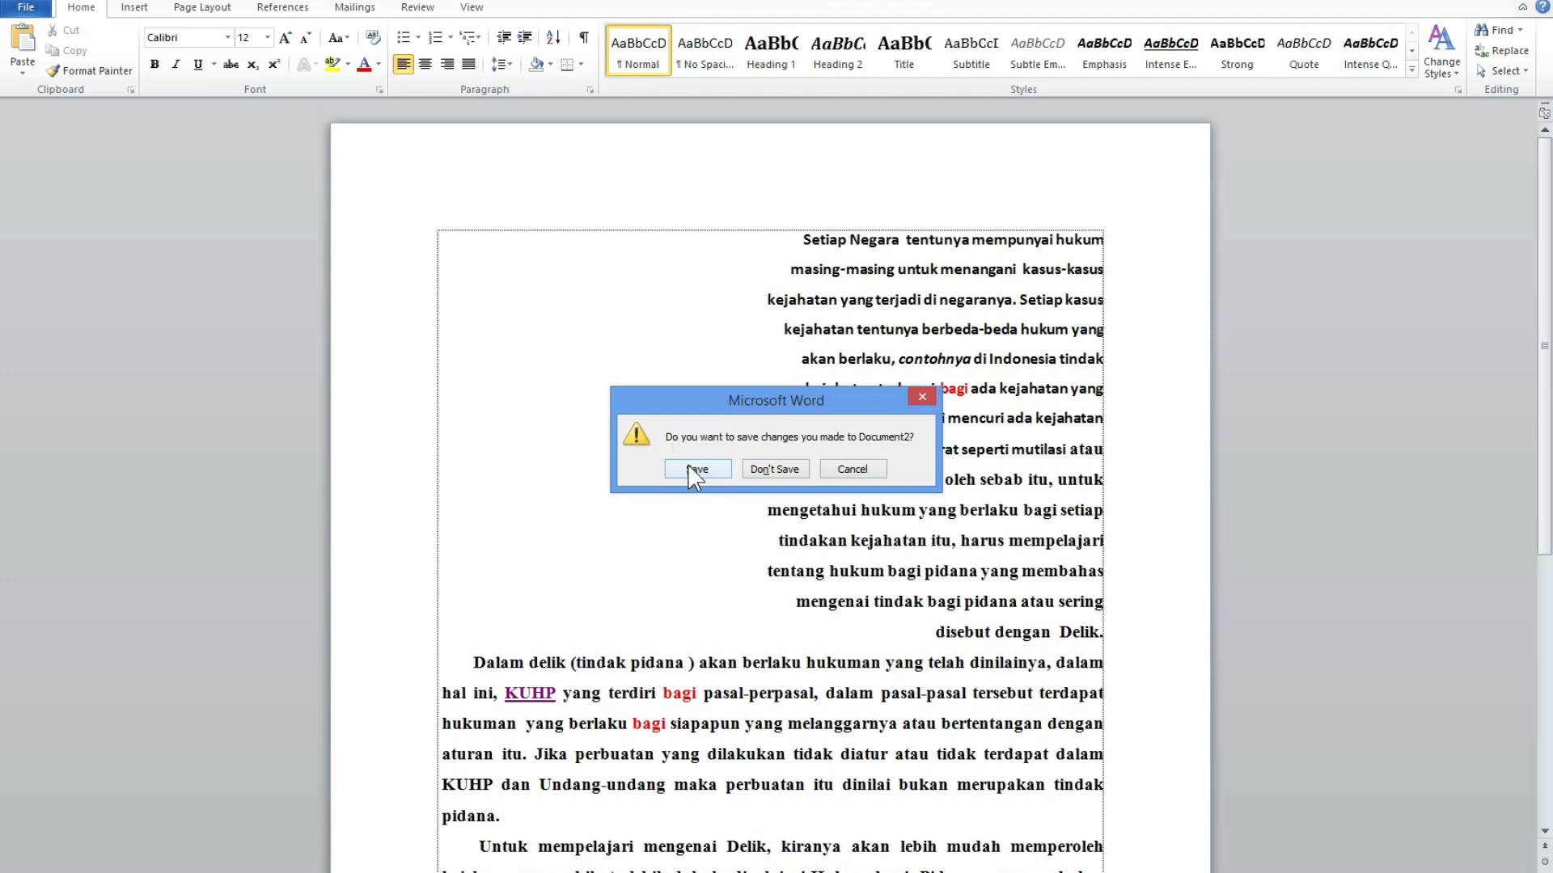
{"action": "left_click", "coordinate": [689, 470]}
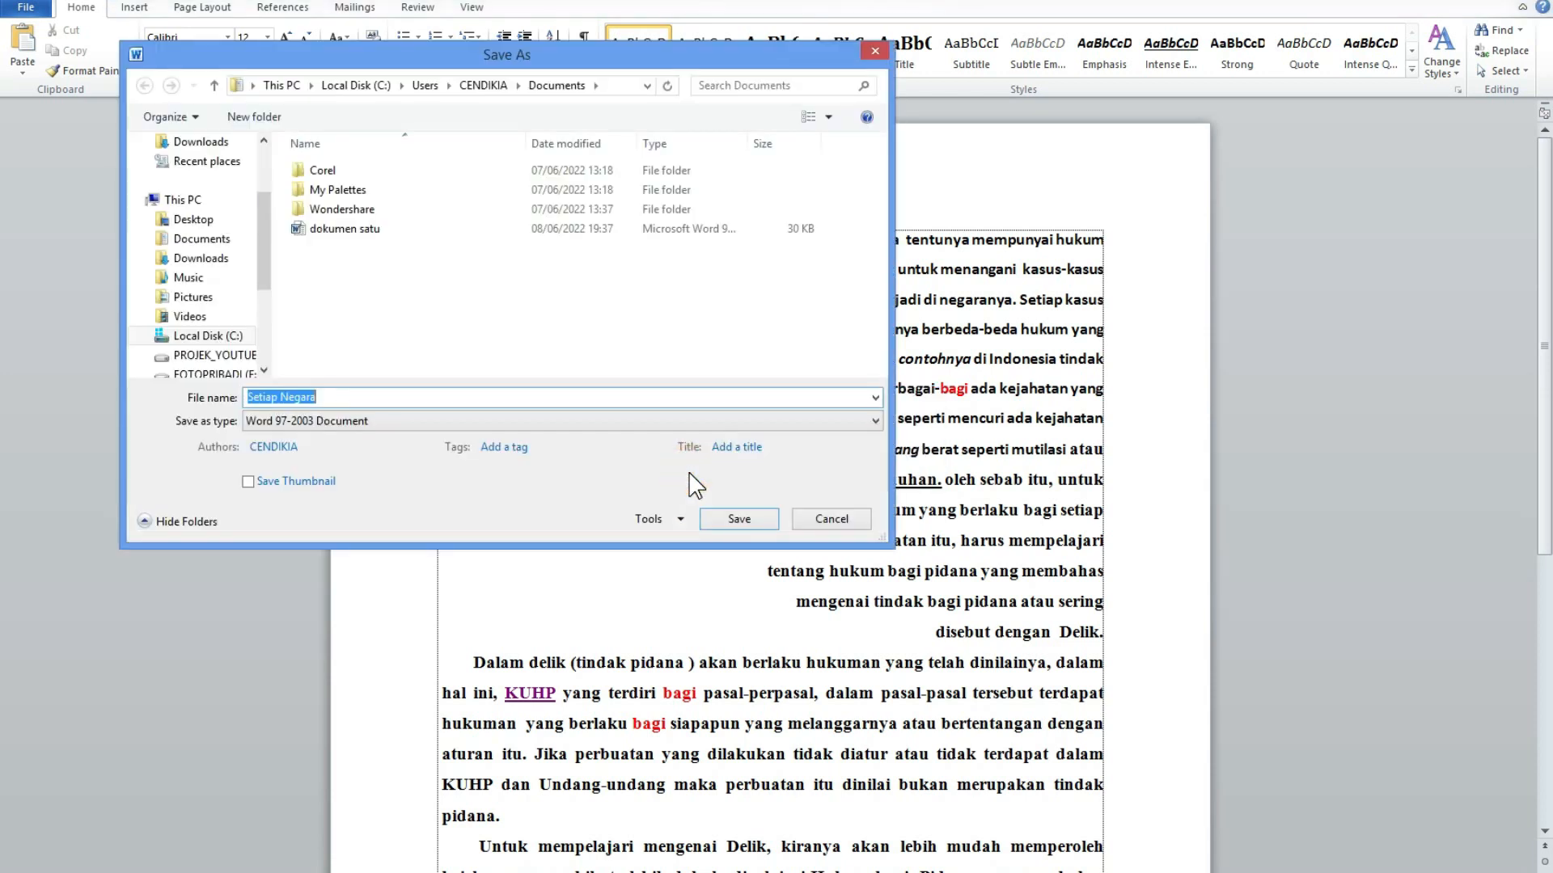
{"action": "left_click", "coordinate": [191, 220]}
{"action": "type", "text": "sementera"}
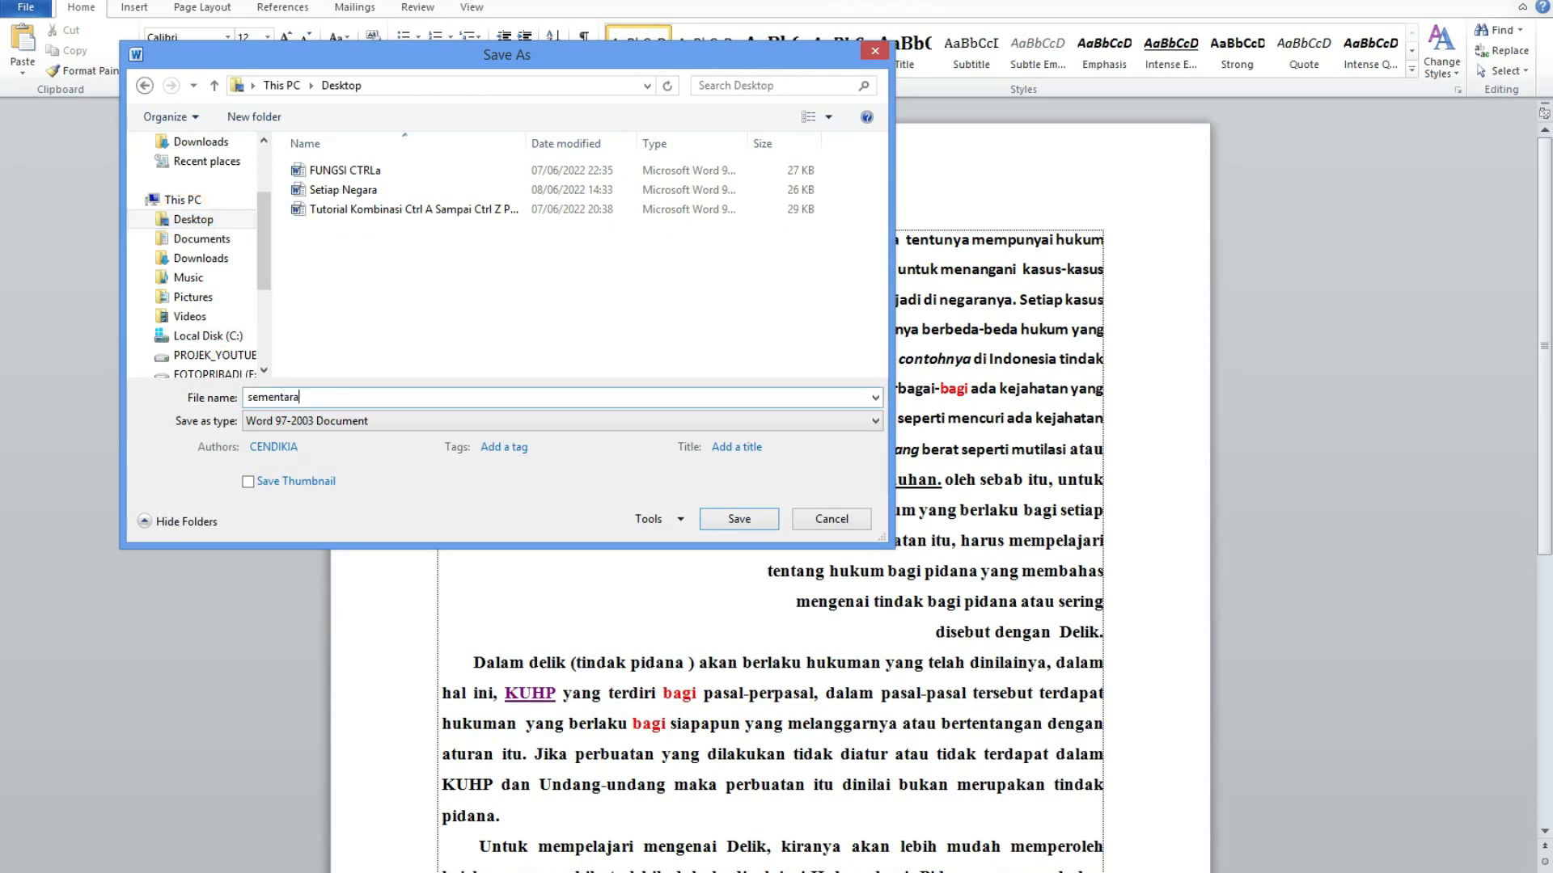
{"action": "key", "text": "Return"}
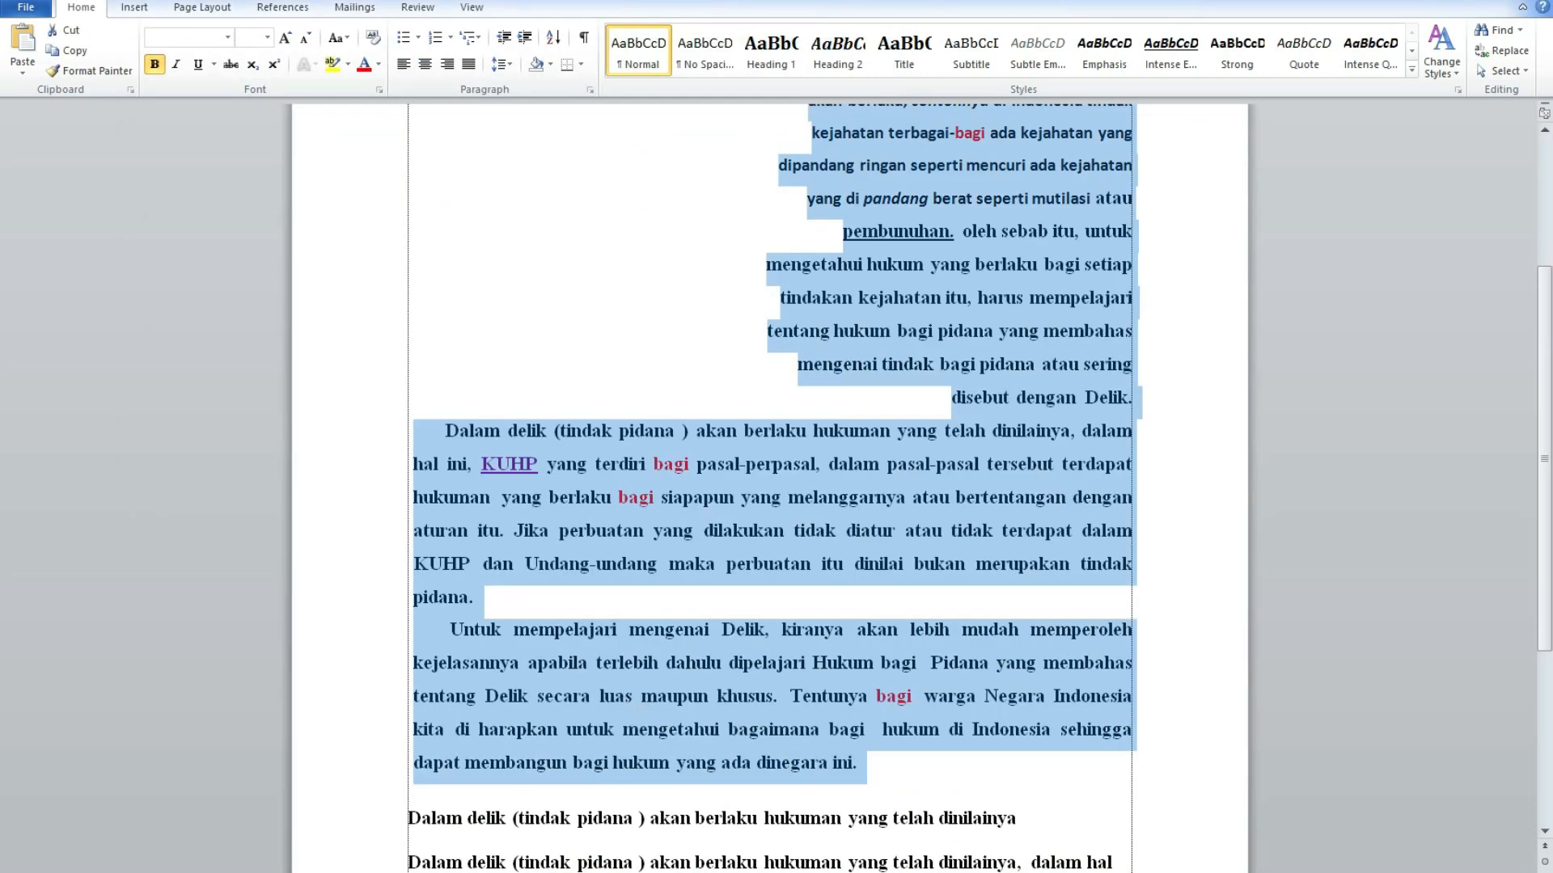
{"action": "left_click", "coordinate": [614, 872]}
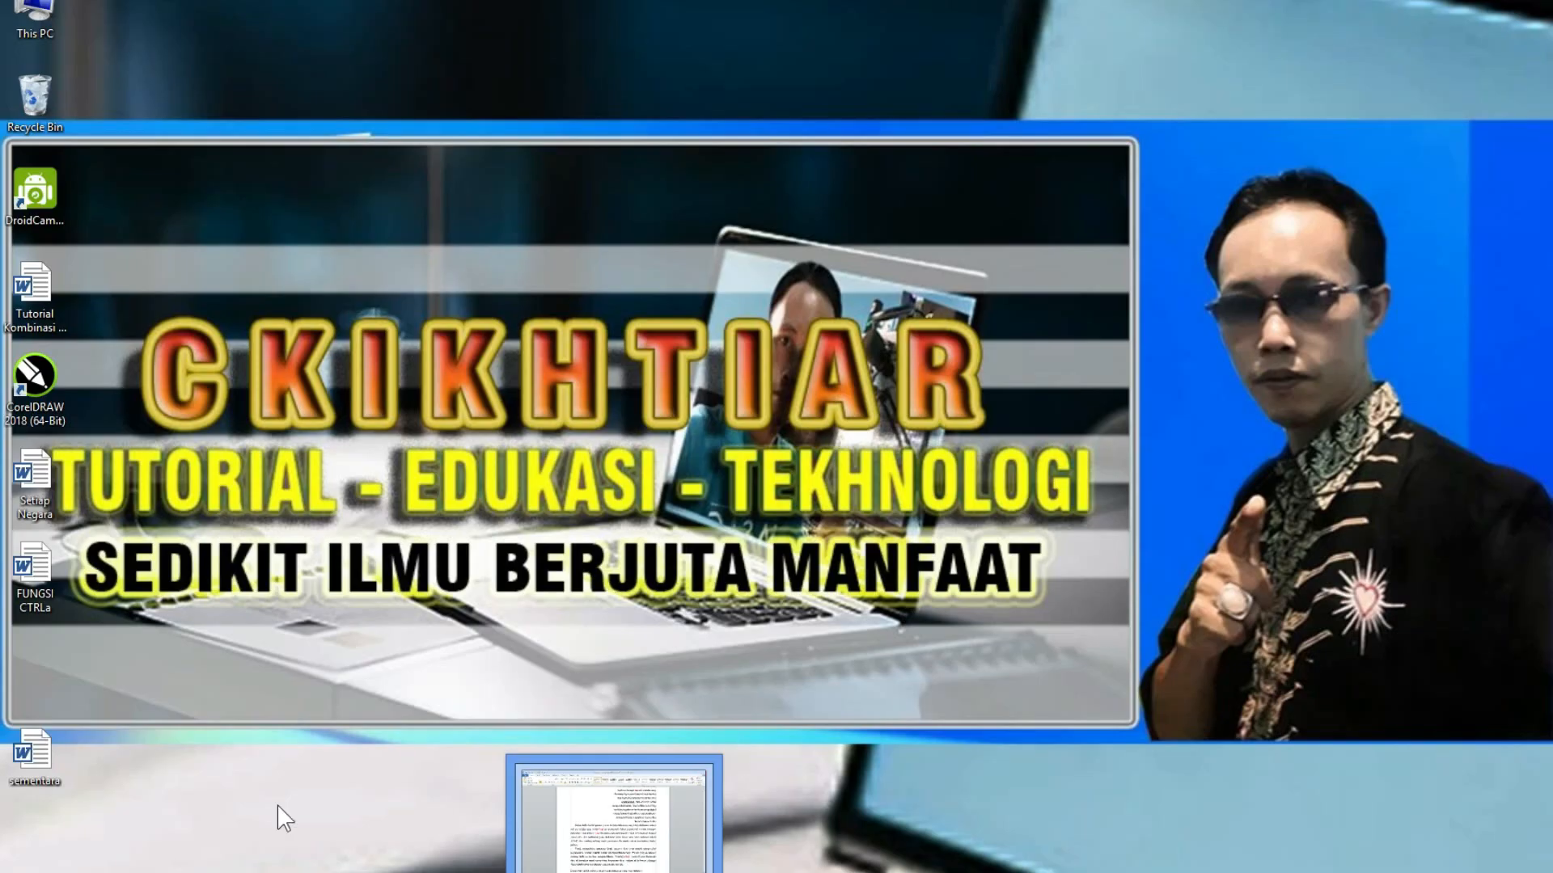
{"action": "left_click_drag", "start_coordinate": [32, 750], "coordinate": [126, 693]}
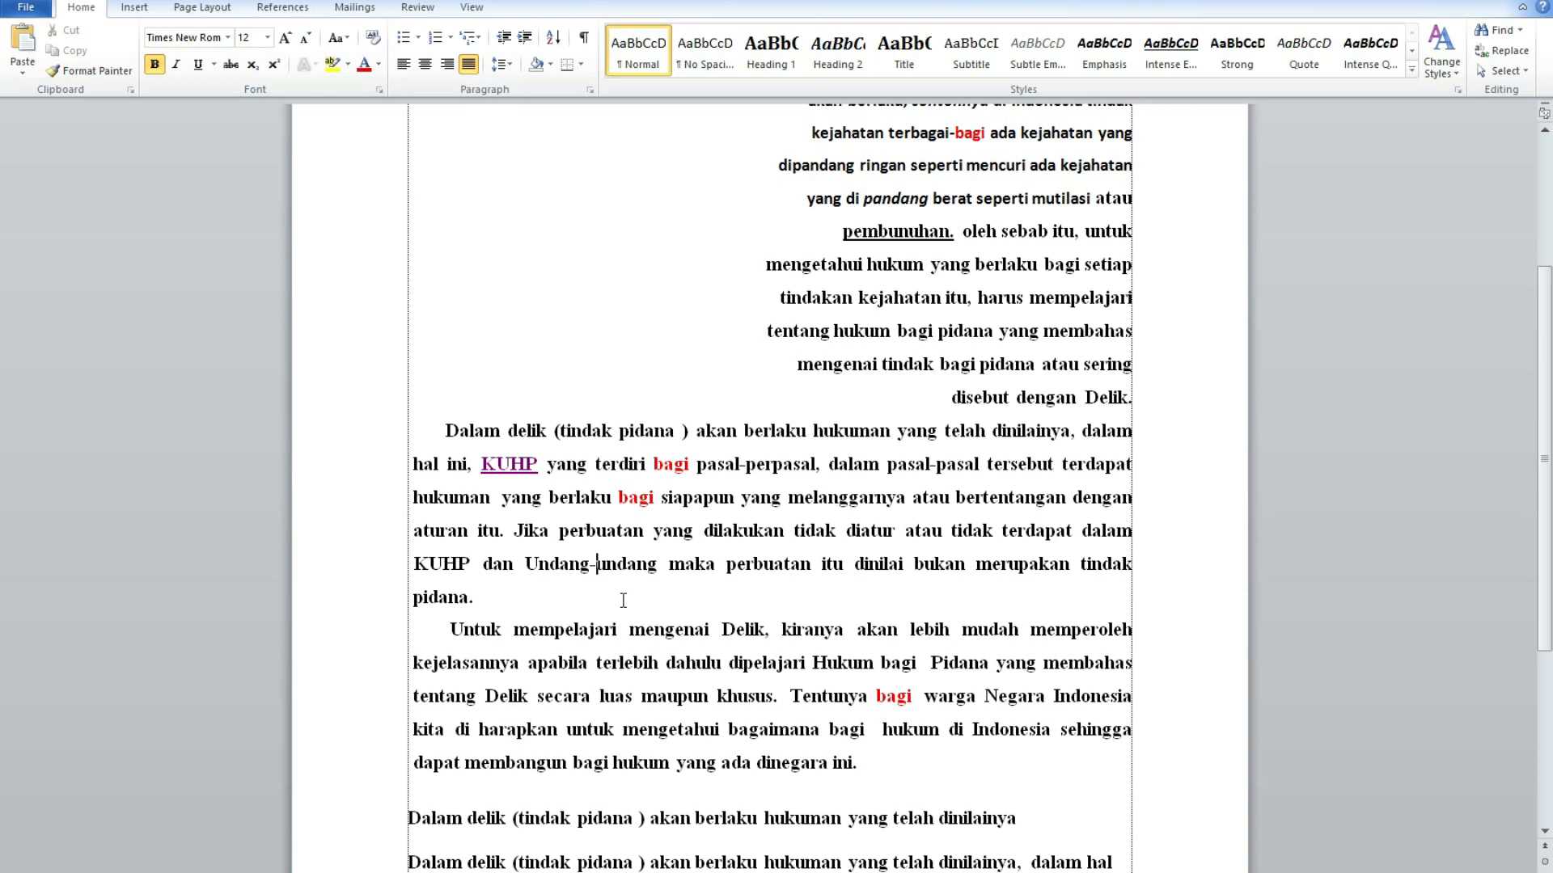
Step: Cut the third paragraph, from "Untuk mempelajari" through "dinegara ini.", out of the practice document
{"action": "scroll", "coordinate": [625, 606], "scroll_direction": "up", "scroll_amount": 1}
{"action": "scroll", "coordinate": [622, 602], "scroll_direction": "down", "scroll_amount": 2}
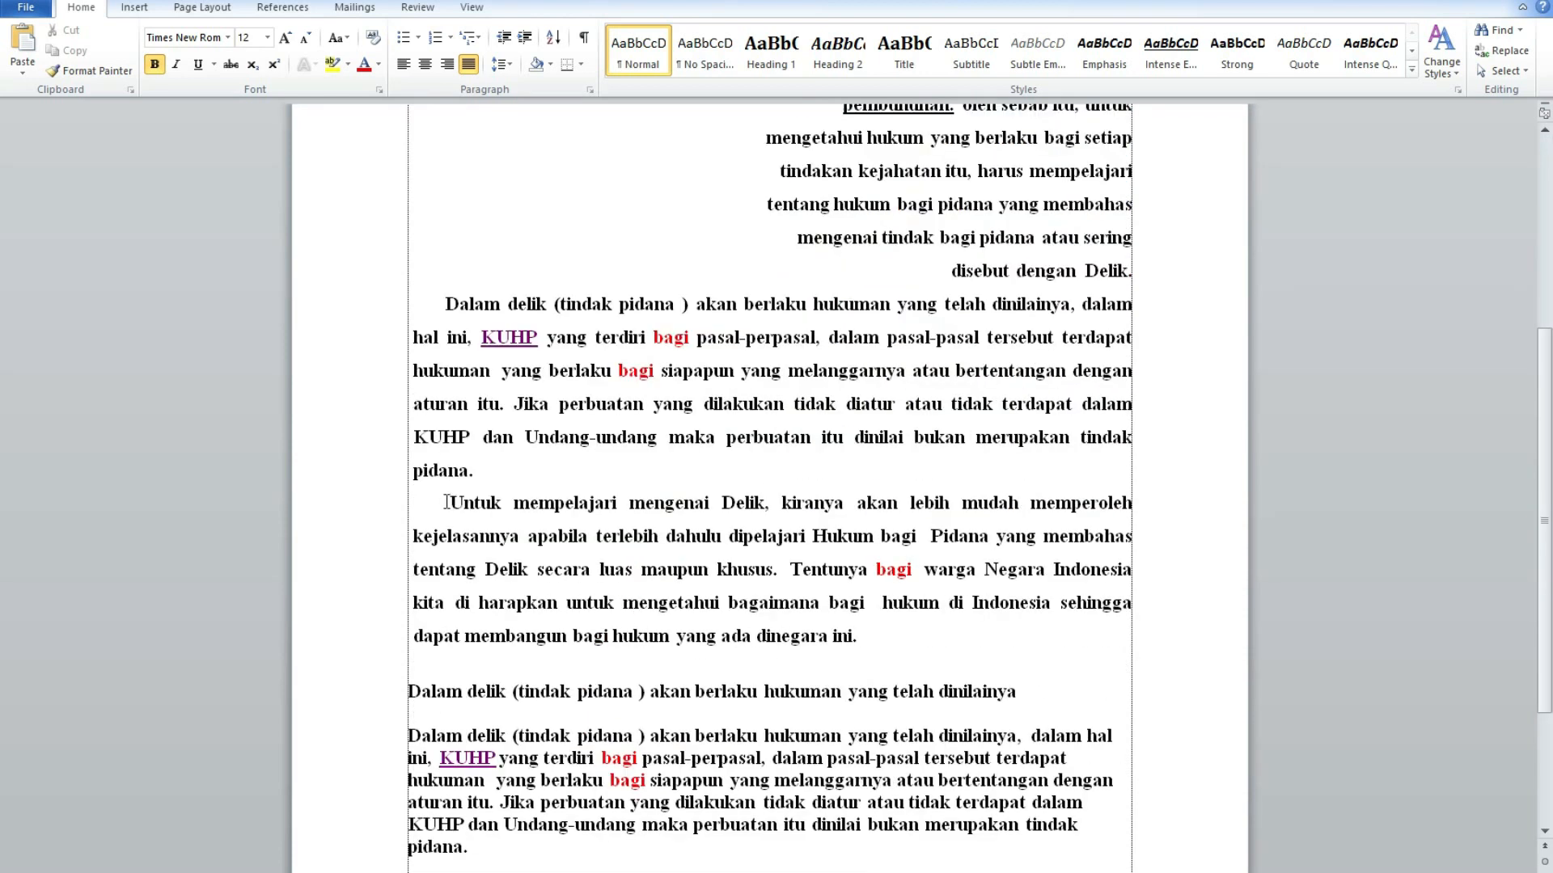
{"action": "left_click", "coordinate": [862, 642]}
{"action": "scroll", "coordinate": [569, 606], "scroll_direction": "down", "scroll_amount": 2}
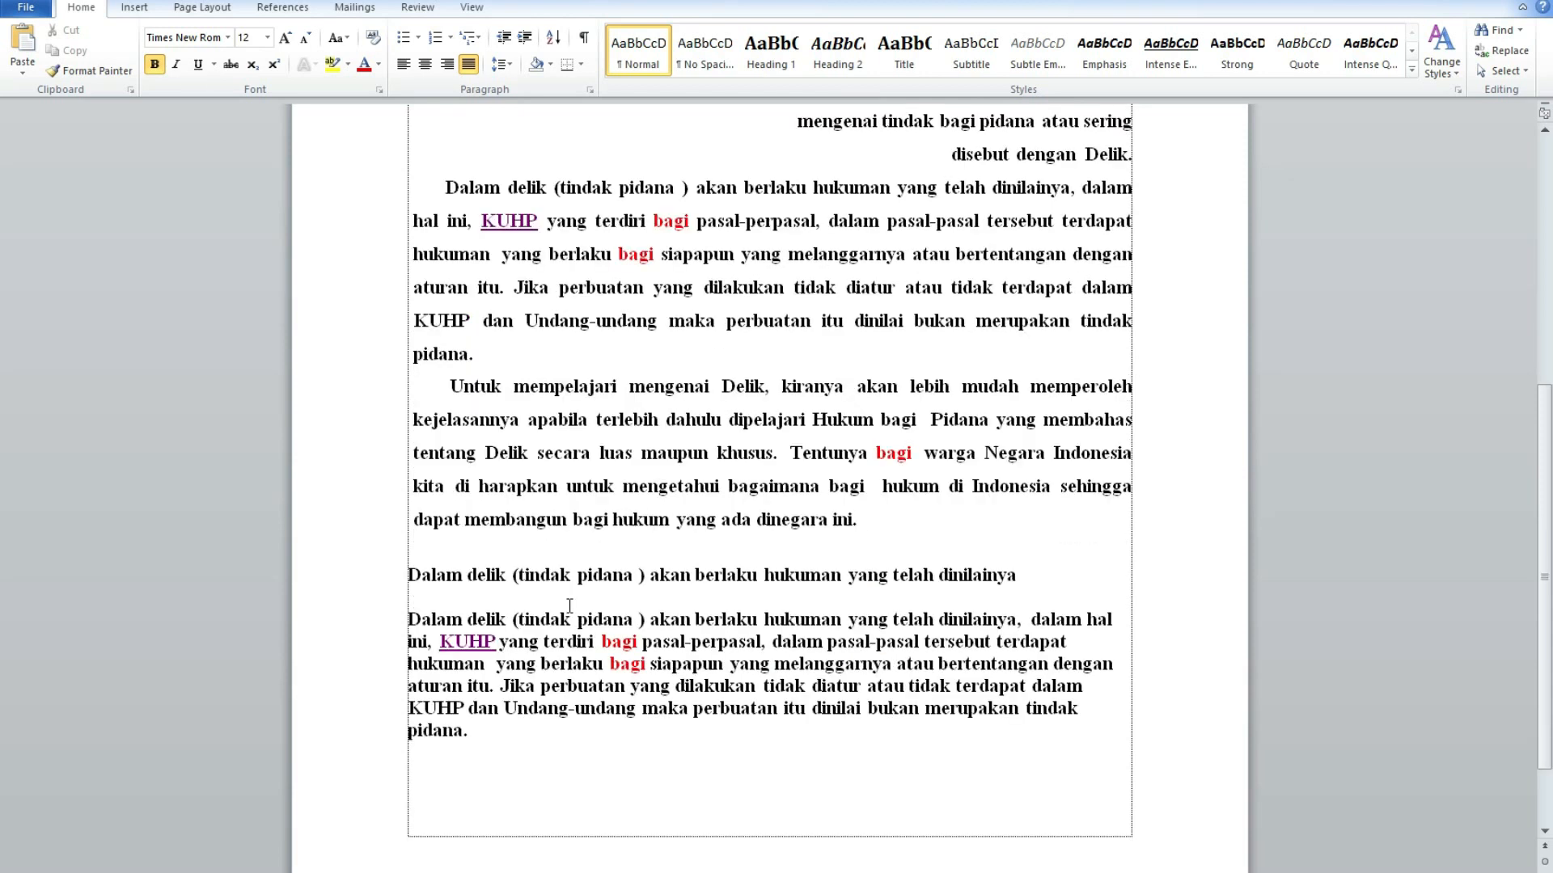
{"action": "left_click", "coordinate": [583, 807]}
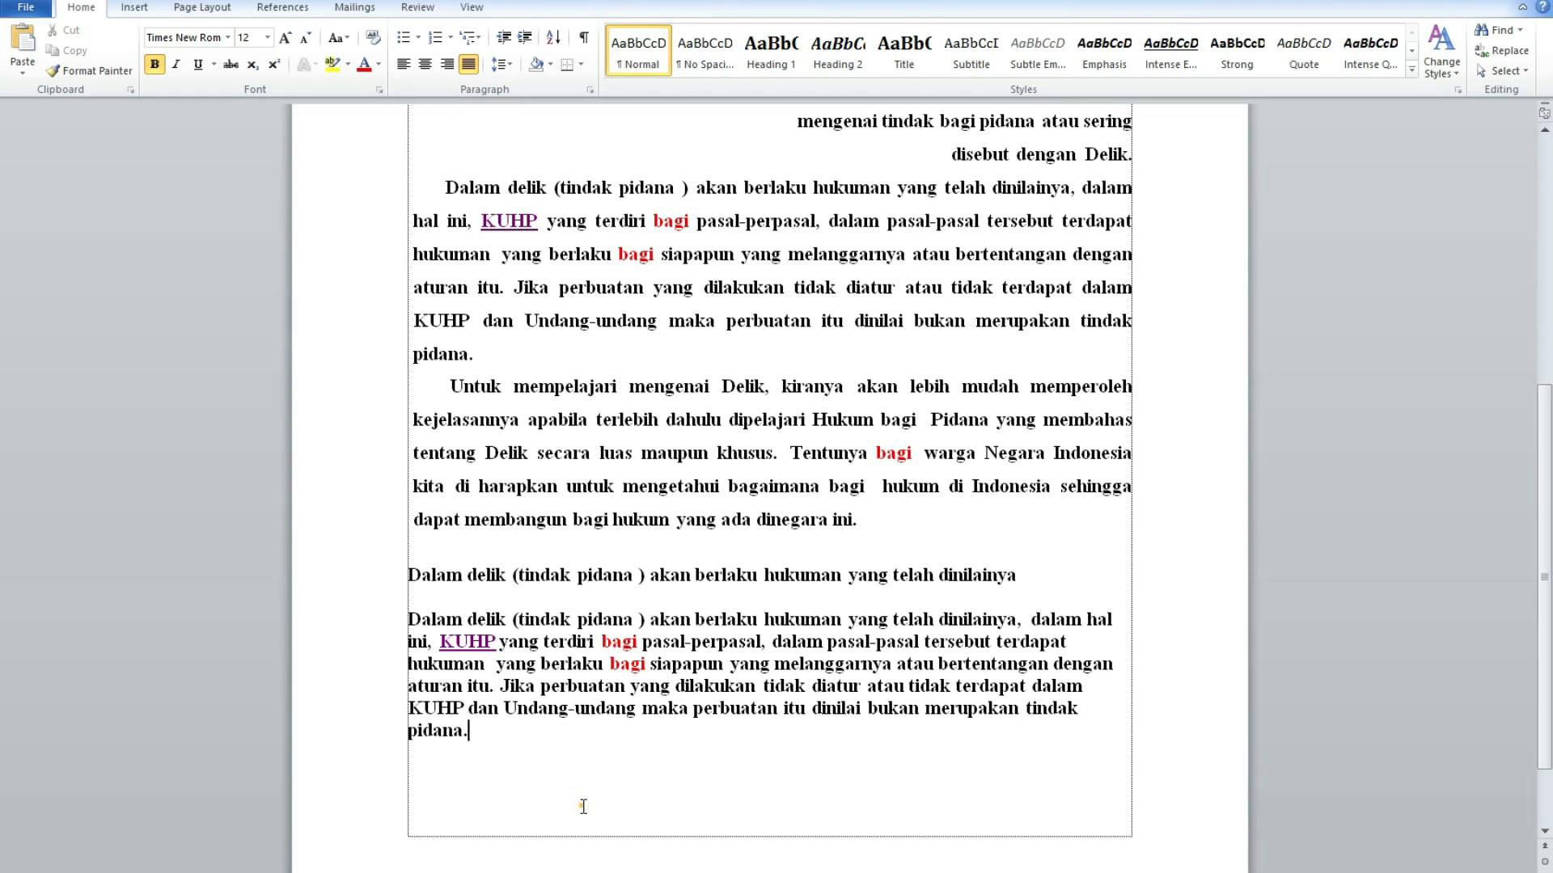
{"action": "double_click", "coordinate": [366, 627]}
{"action": "left_click", "coordinate": [690, 790]}
{"action": "left_click_drag", "start_coordinate": [452, 386], "coordinate": [862, 524]}
{"action": "key", "text": "ctrl+j"}
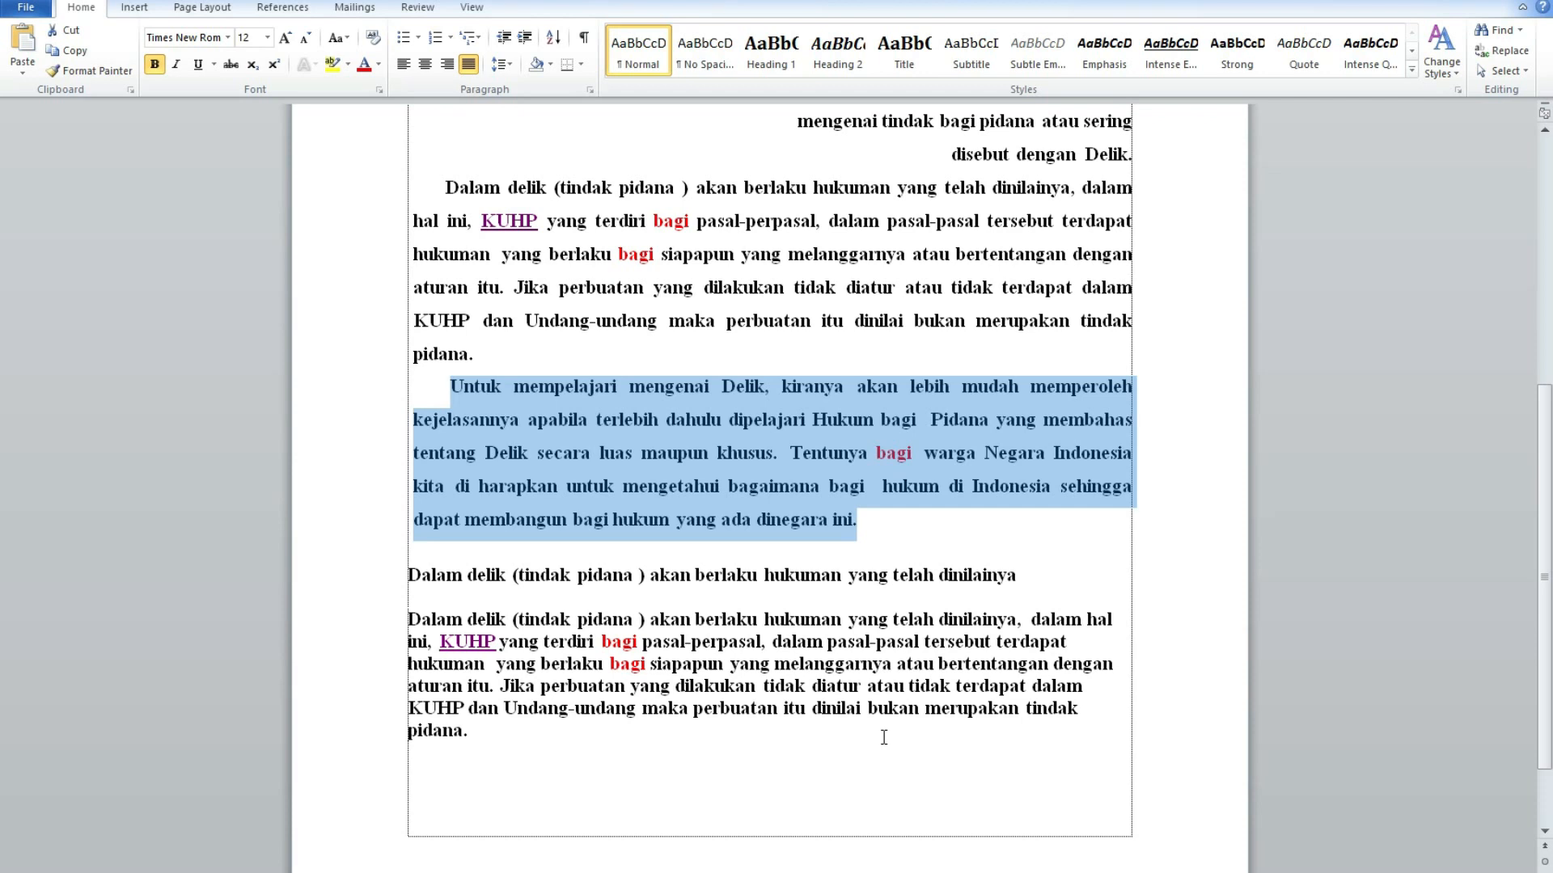
{"action": "key", "text": "Delete"}
Step: Paste the cut "Untuk mempelajari" paragraph on a new line after the document's last paragraph
{"action": "left_click", "coordinate": [531, 617]}
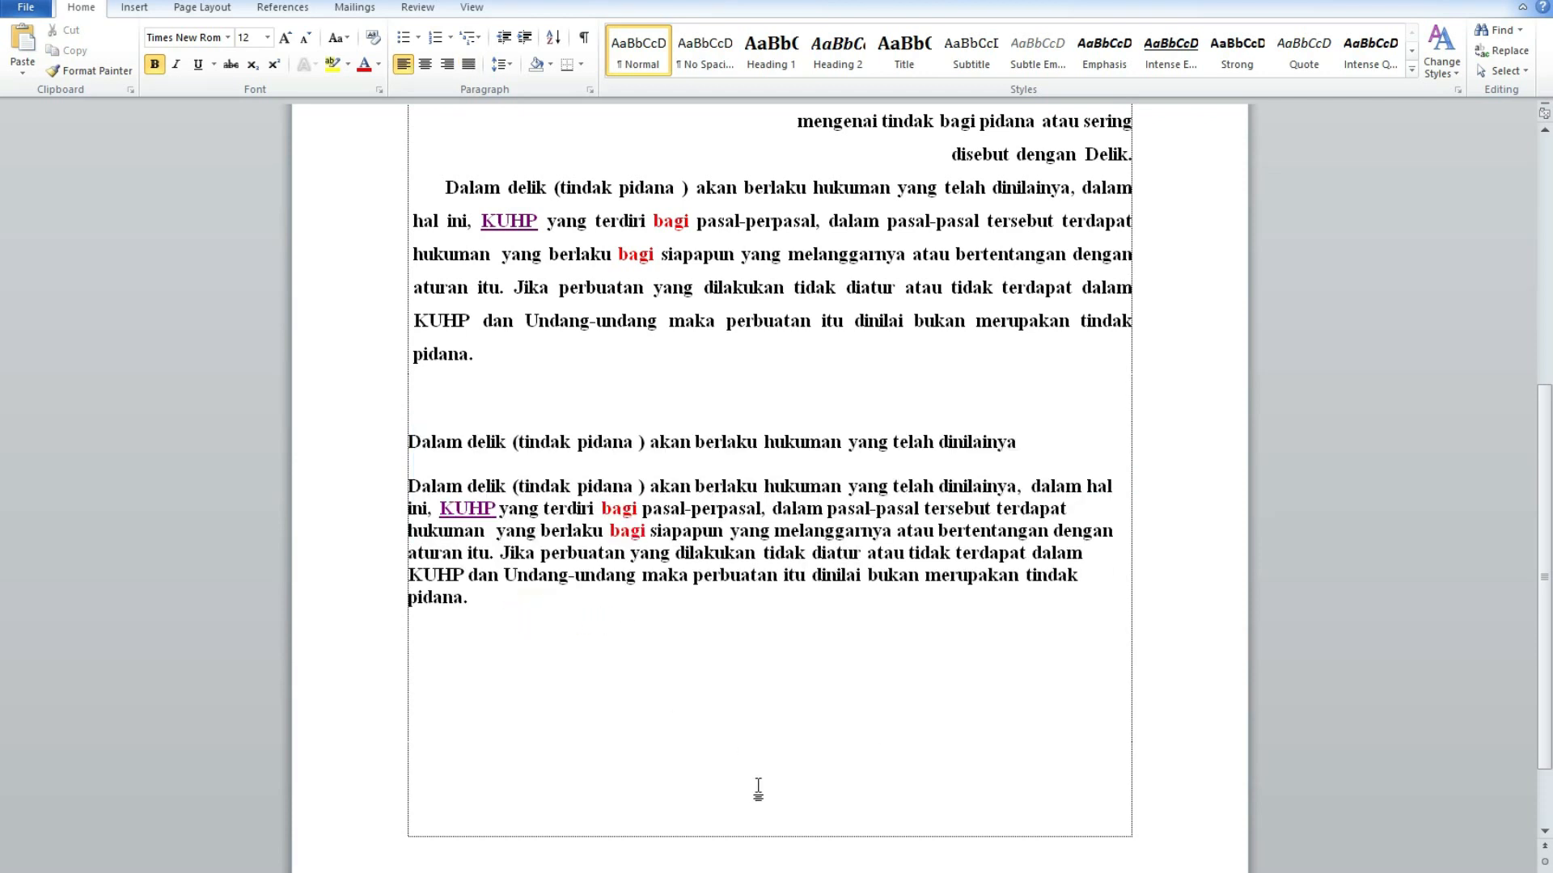
{"action": "scroll", "coordinate": [757, 789], "scroll_direction": "down", "scroll_amount": 1}
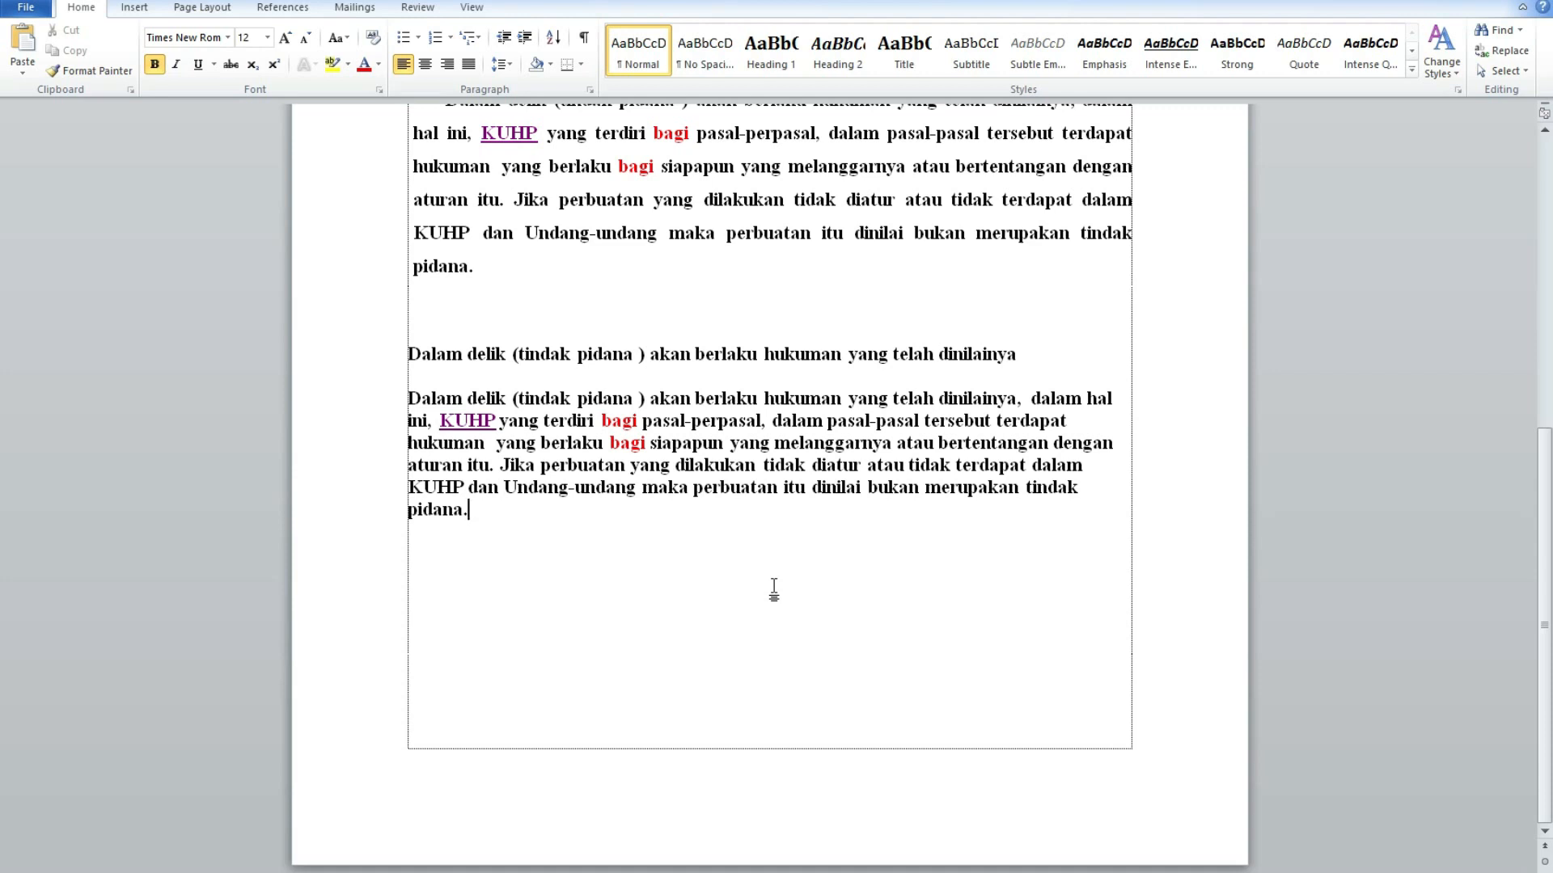
{"action": "key", "text": "Return"}
{"action": "key", "text": "ctrl+v"}
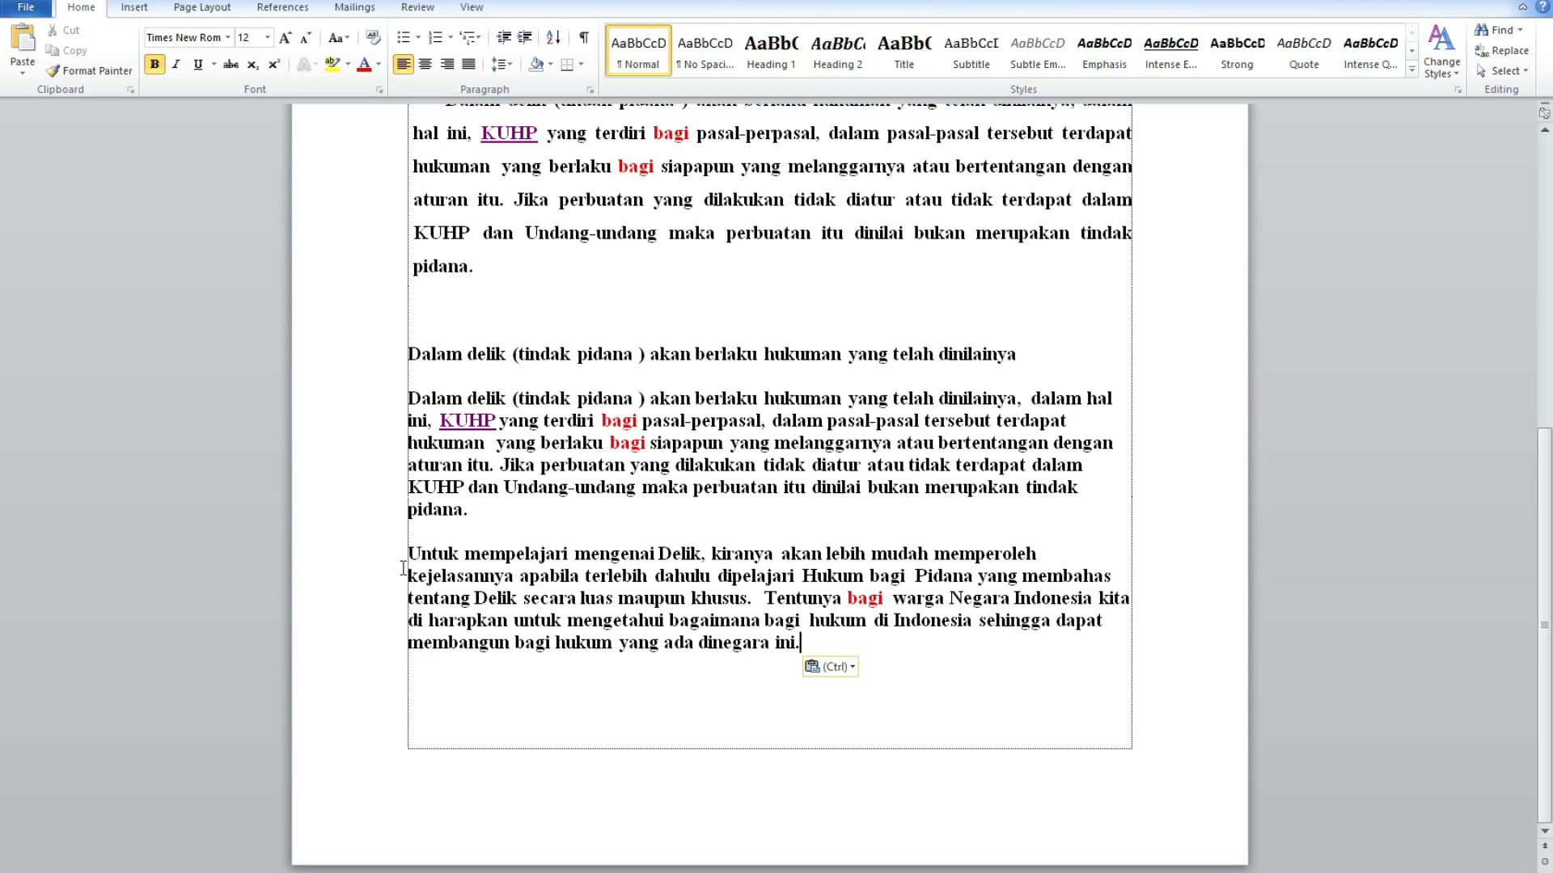
Step: Create a new blank document and paste the cut "Untuk mempelajari" paragraph into it
{"action": "scroll", "coordinate": [456, 364], "scroll_direction": "up", "scroll_amount": 3}
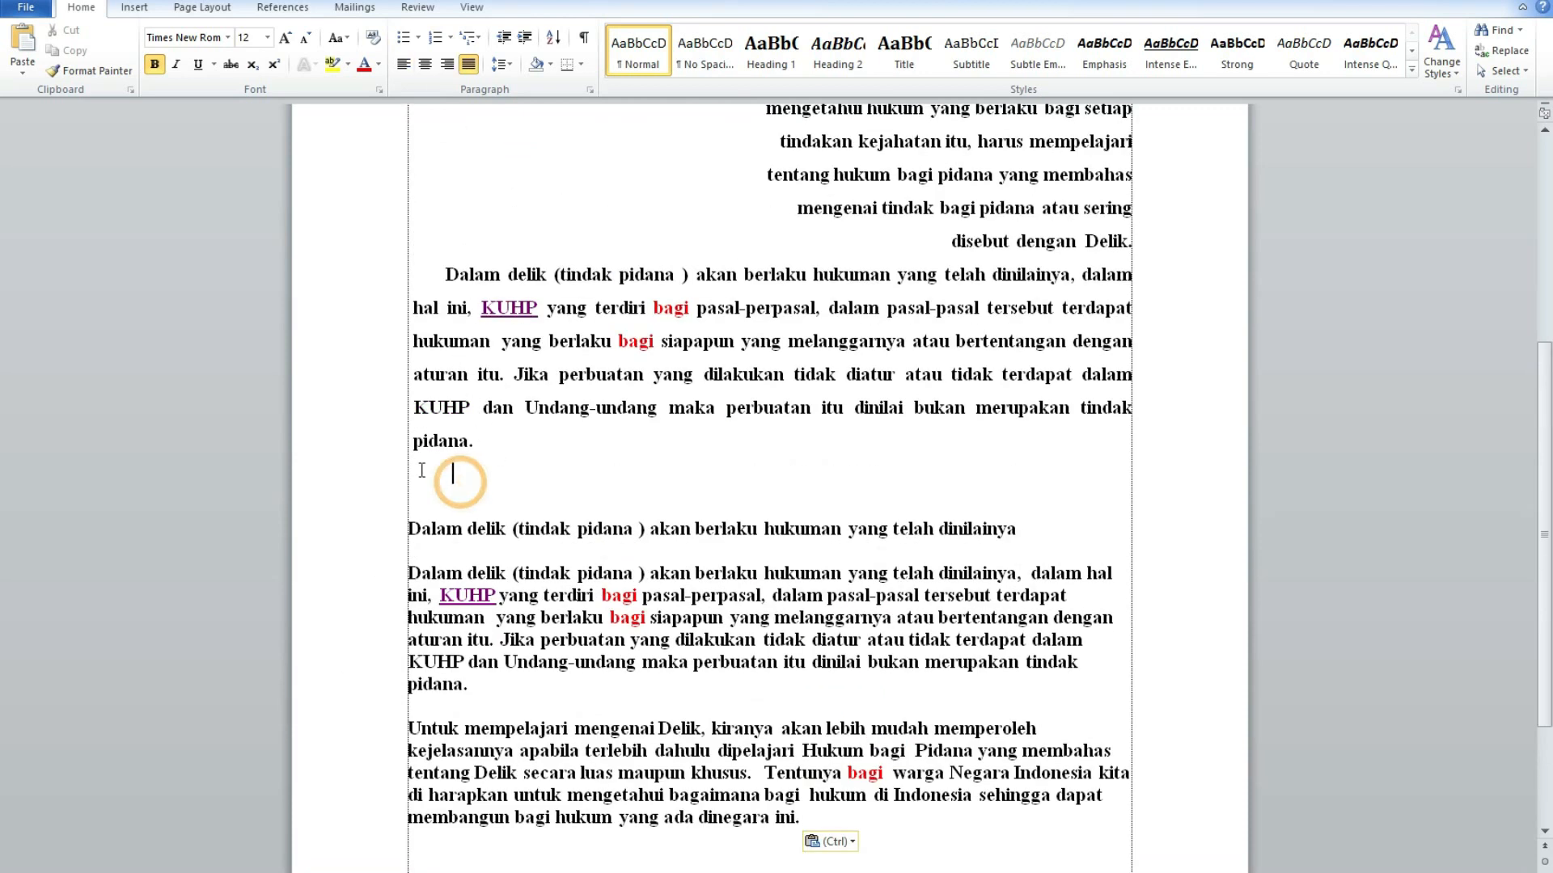
{"action": "scroll", "coordinate": [808, 816], "scroll_direction": "down", "scroll_amount": 3}
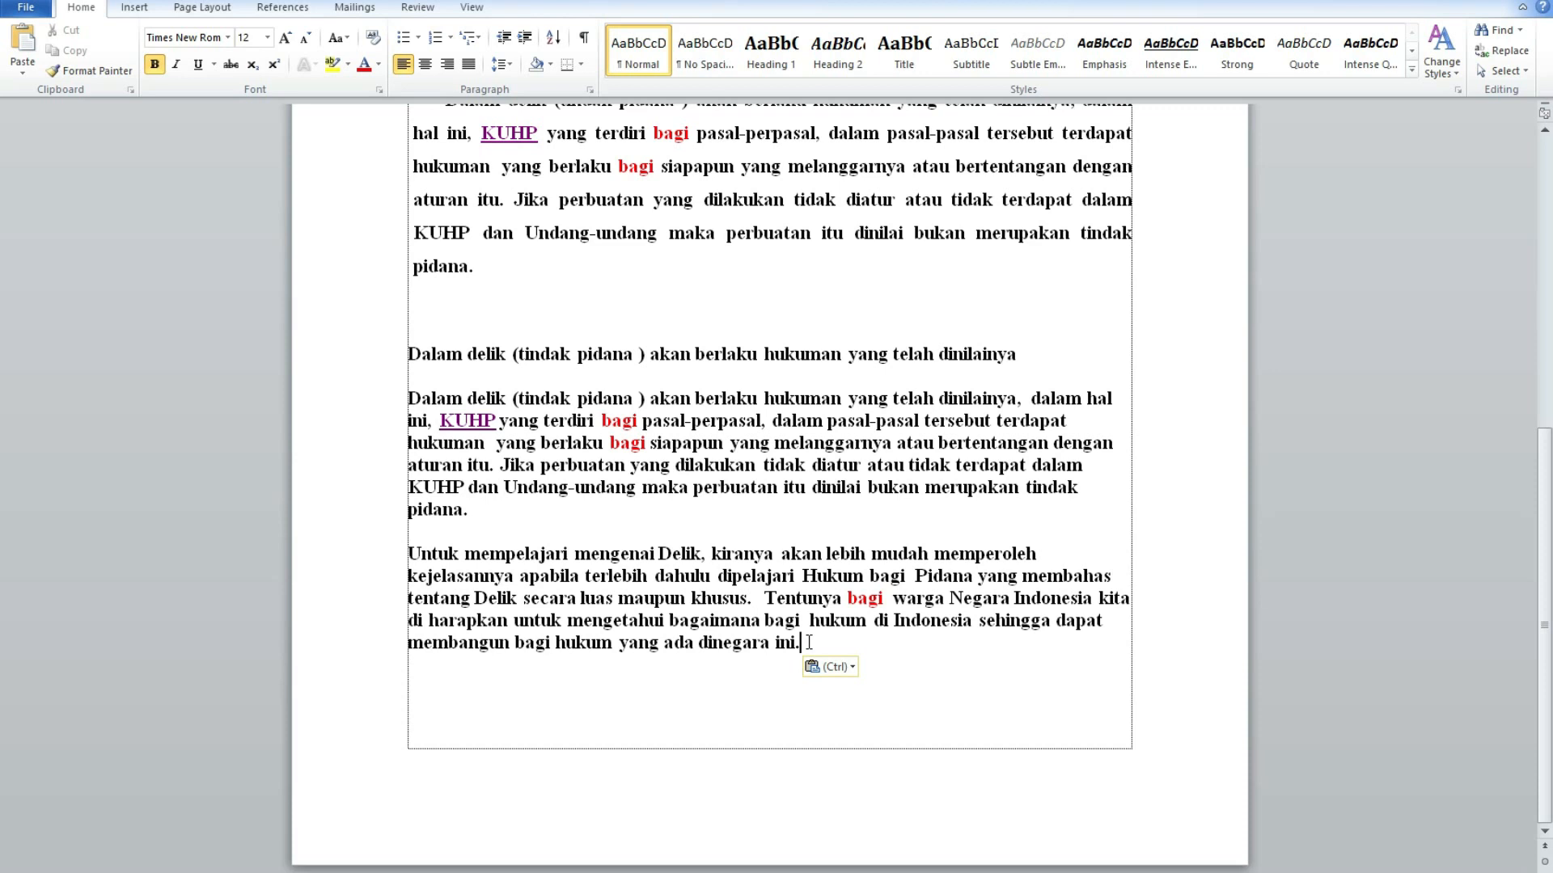
{"action": "key", "text": "ctrl+n"}
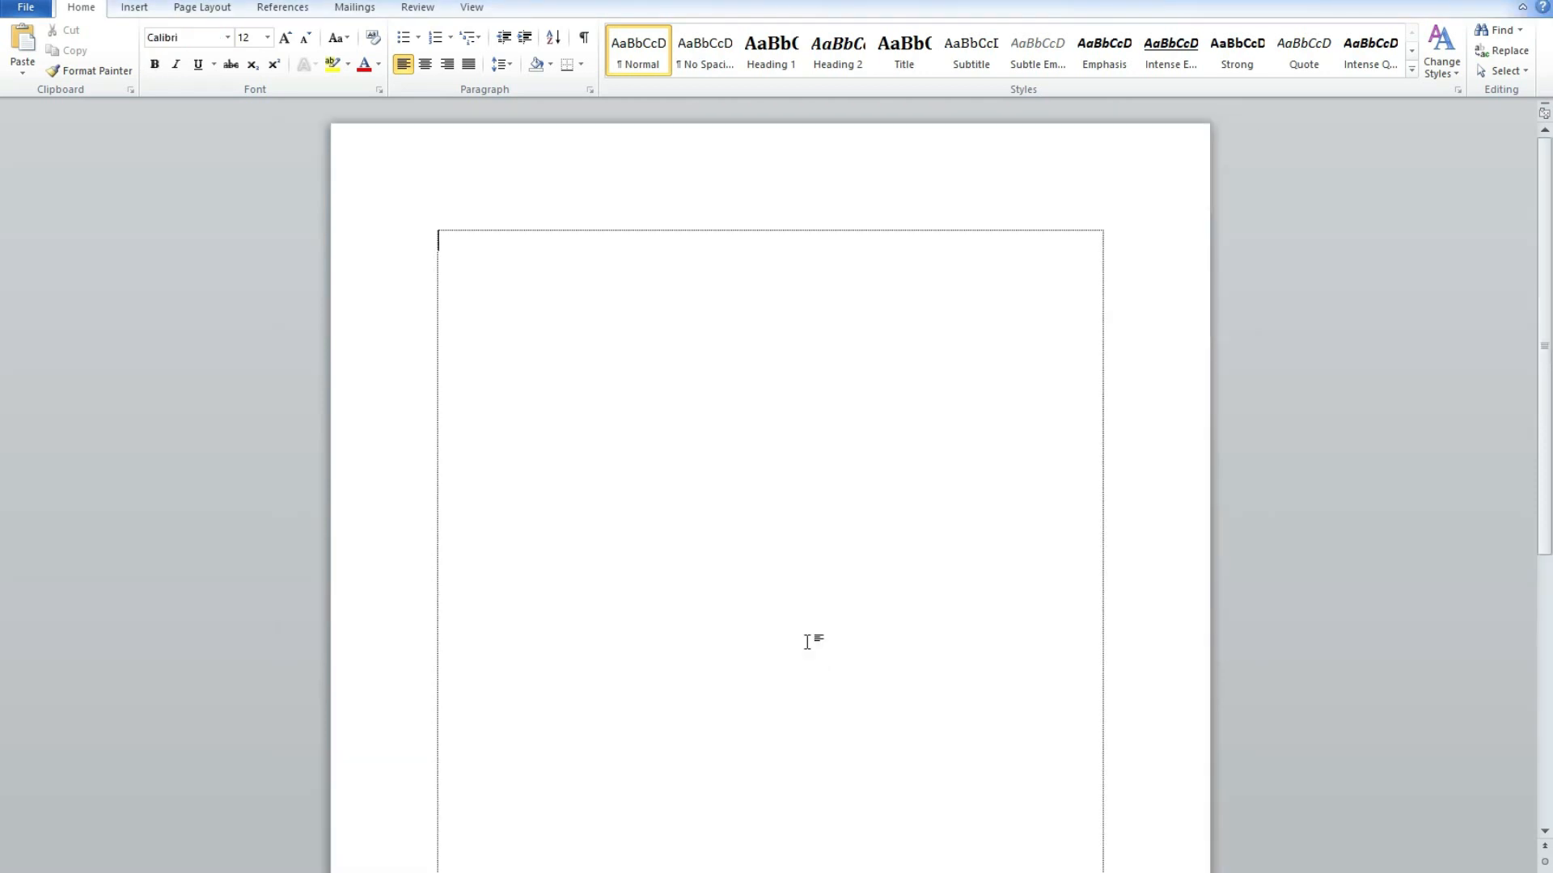
{"action": "key", "text": "ctrl+v"}
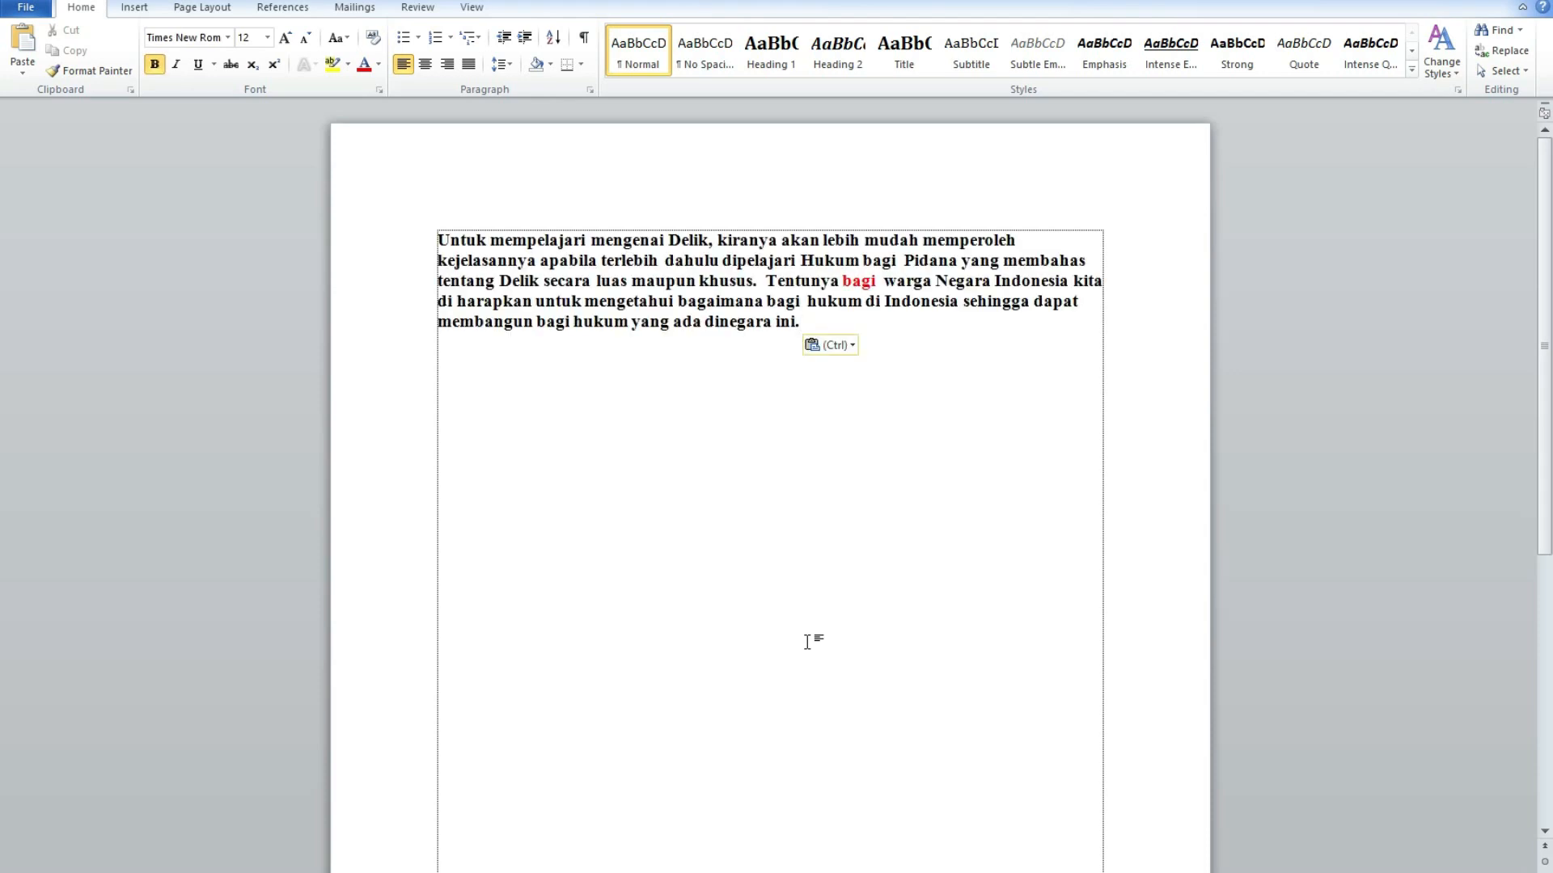
Step: Switch back to the practice document and undo the last paste of the "Untuk mempelajari" paragraph
{"action": "left_click_drag", "start_coordinate": [389, 224], "coordinate": [539, 389]}
{"action": "left_click", "coordinate": [877, 647]}
{"action": "key", "text": "alt+Tab"}
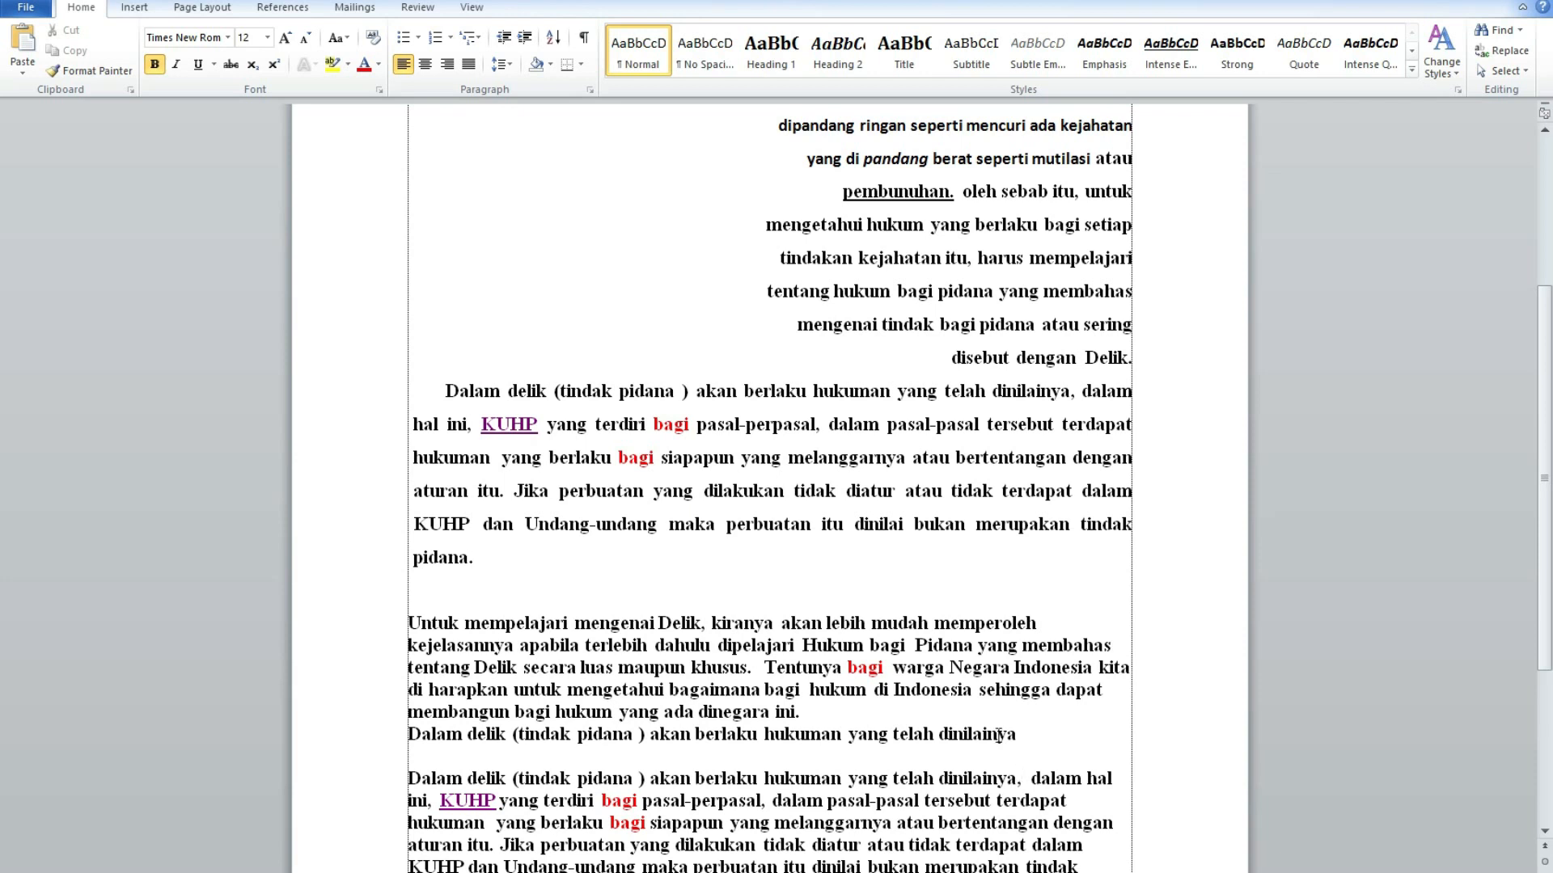
{"action": "key", "text": "ctrl+z"}
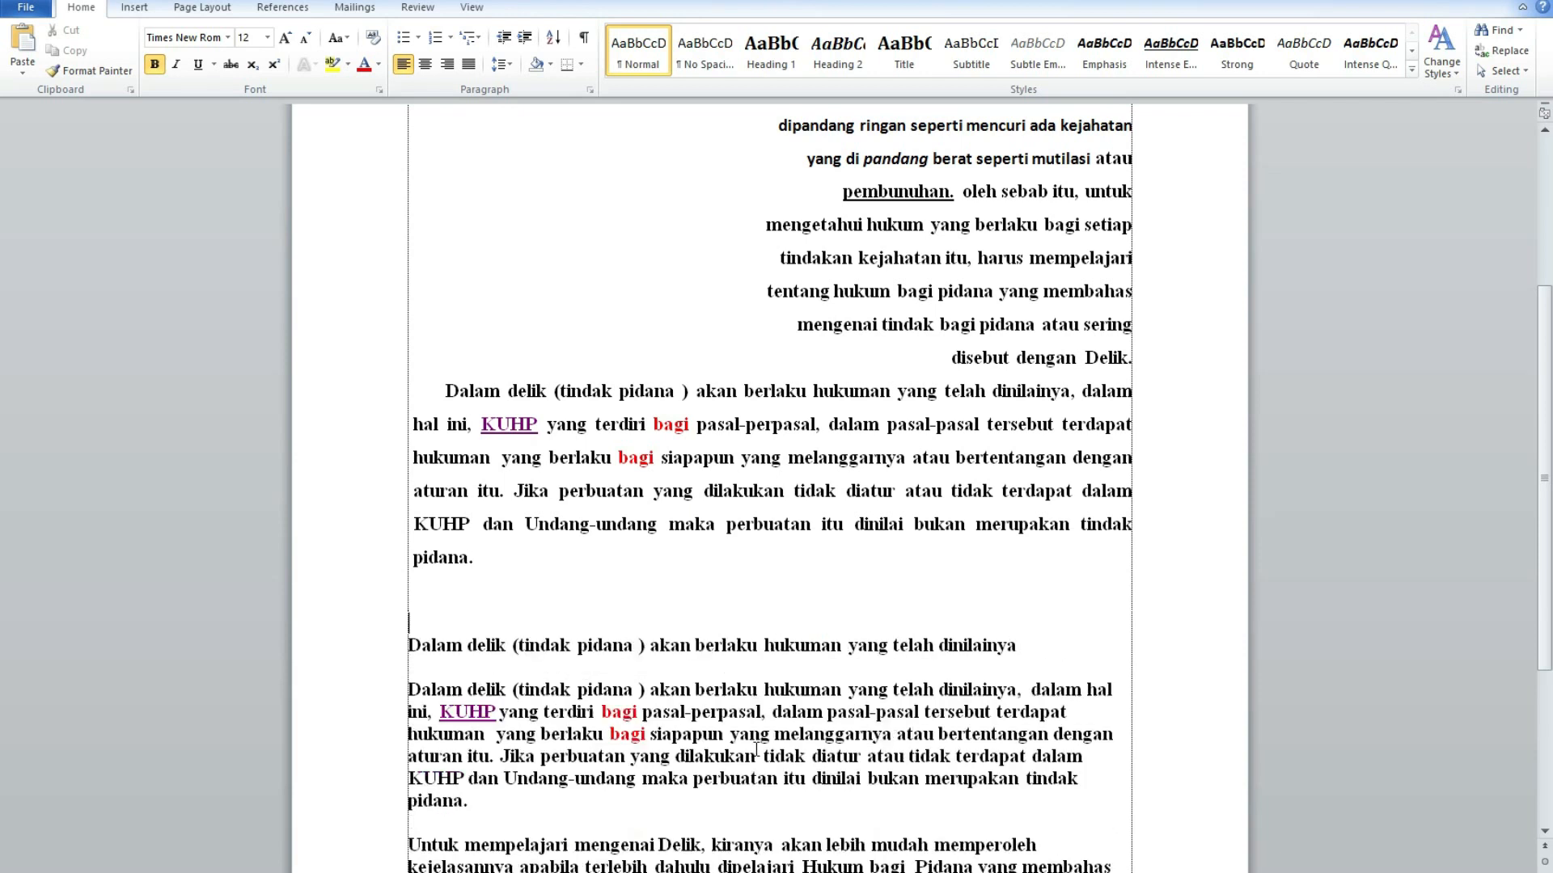
Step: Delete the indented, justified "Dalam delik" paragraph below the right-aligned text, undoing and redoing the deletion once
{"action": "left_click_drag", "start_coordinate": [426, 389], "coordinate": [524, 554]}
{"action": "key", "text": "ctrl+j"}
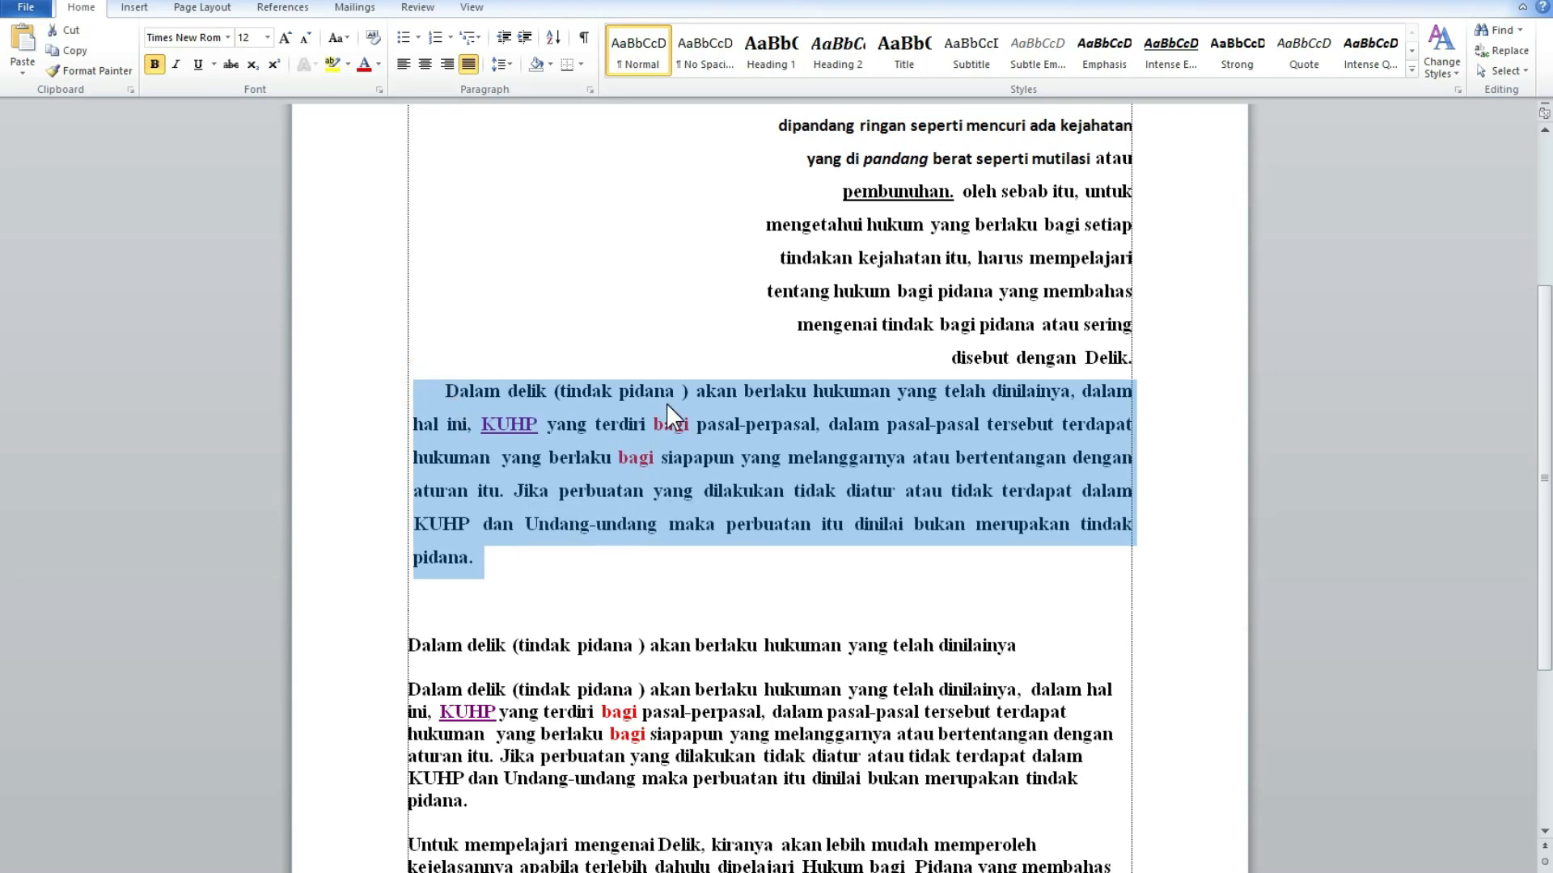
{"action": "key", "text": "Delete"}
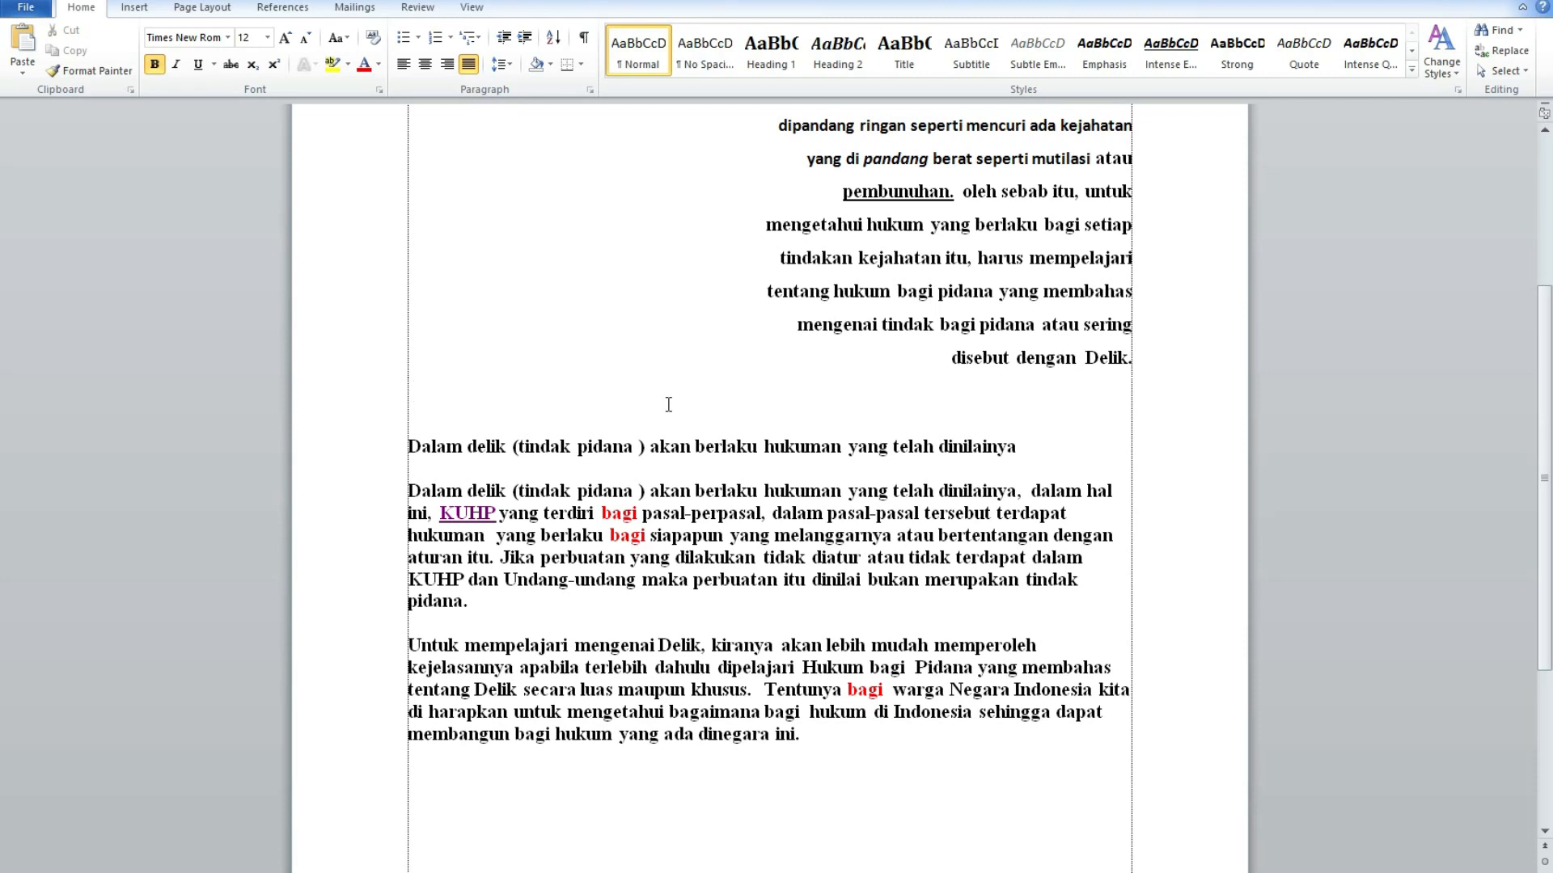
{"action": "key", "text": "ctrl+v"}
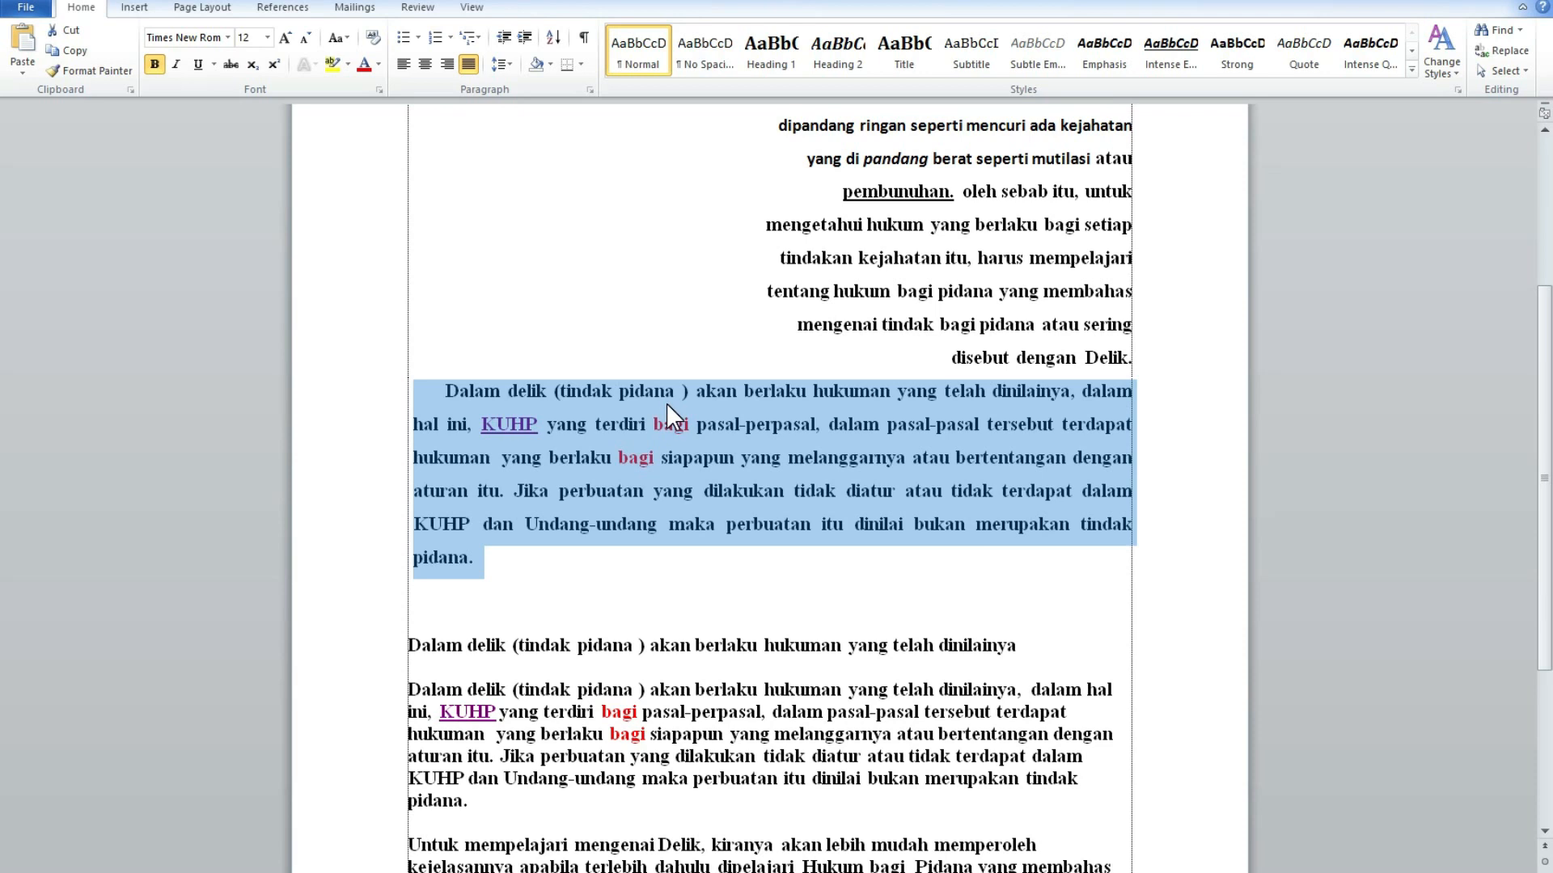
{"action": "key", "text": "Delete"}
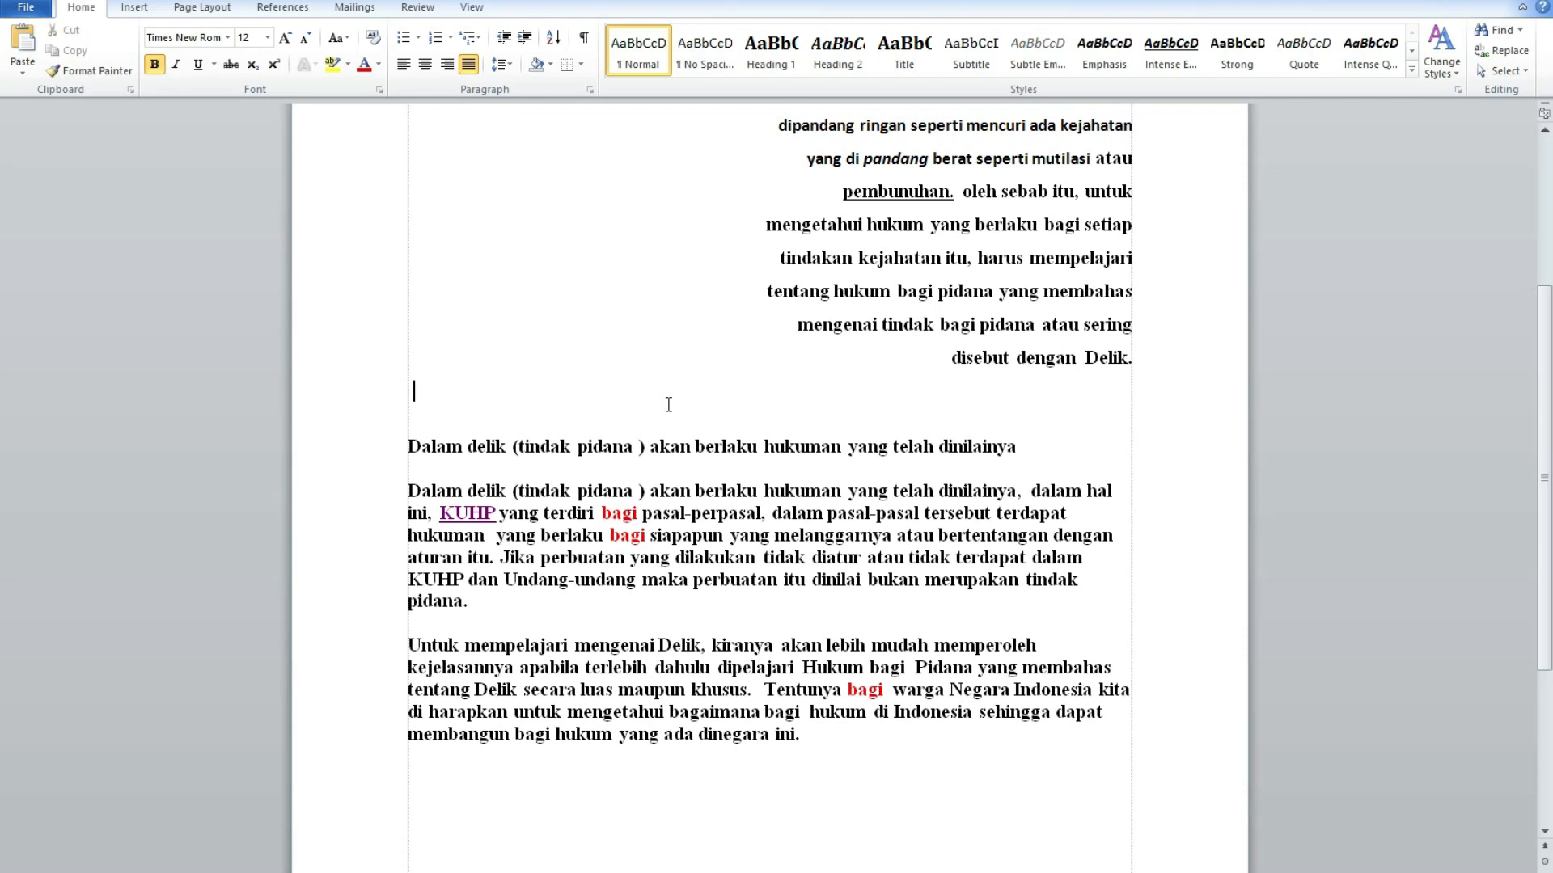
Step: Apply double line spacing to the full left-aligned "Dalam delik" paragraph above "Untuk mempelajari"
{"action": "scroll", "coordinate": [757, 412], "scroll_direction": "up", "scroll_amount": 1}
{"action": "scroll", "coordinate": [760, 471], "scroll_direction": "up", "scroll_amount": 5}
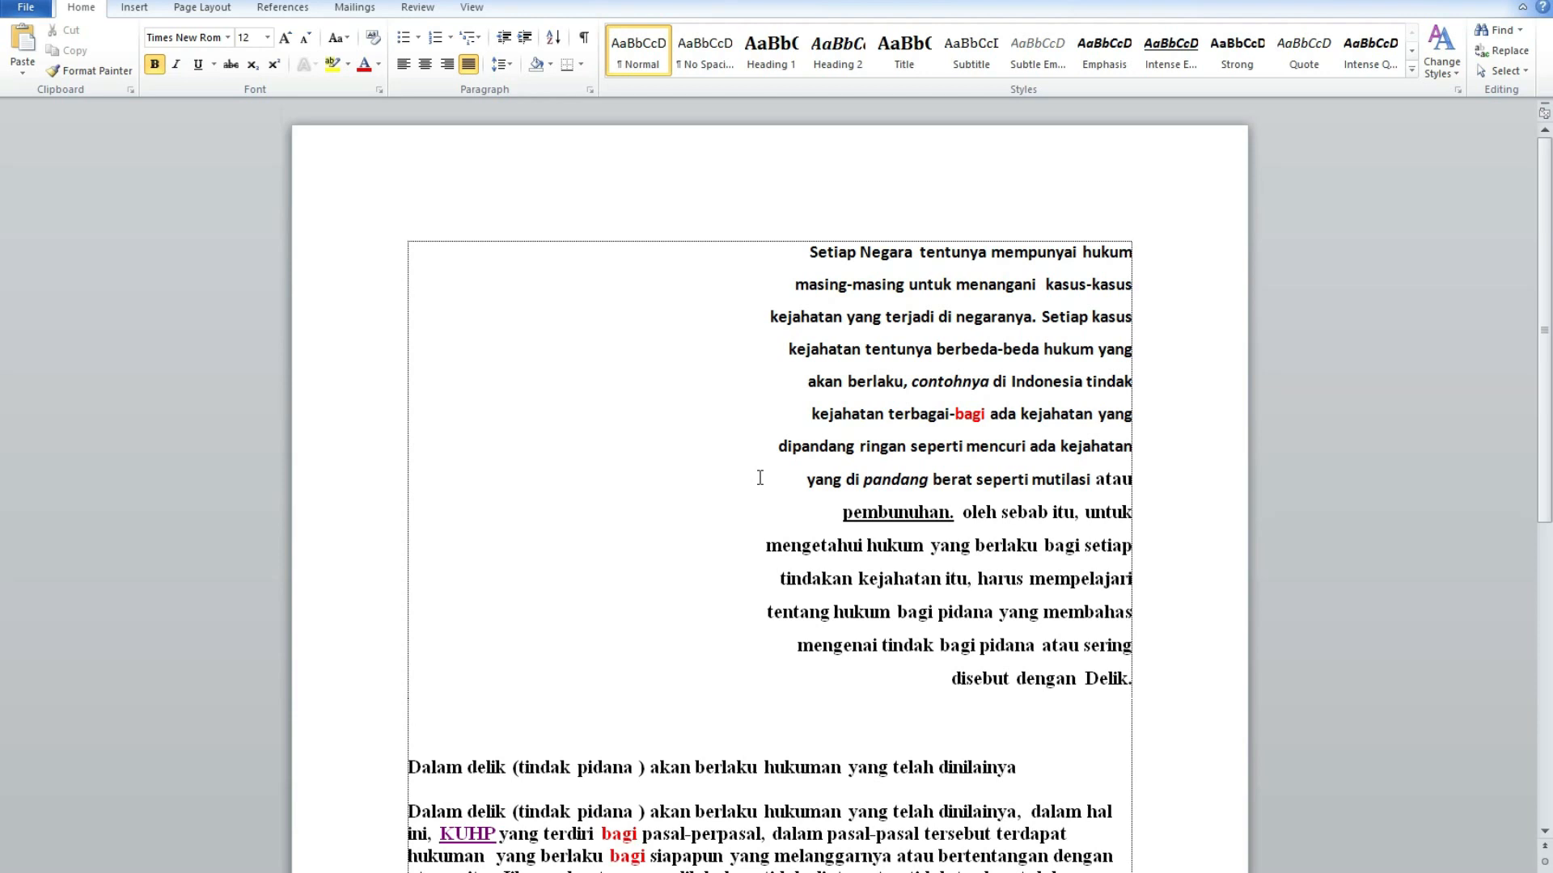
{"action": "scroll", "coordinate": [550, 469], "scroll_direction": "down", "scroll_amount": 2}
{"action": "scroll", "coordinate": [550, 470], "scroll_direction": "down", "scroll_amount": 4}
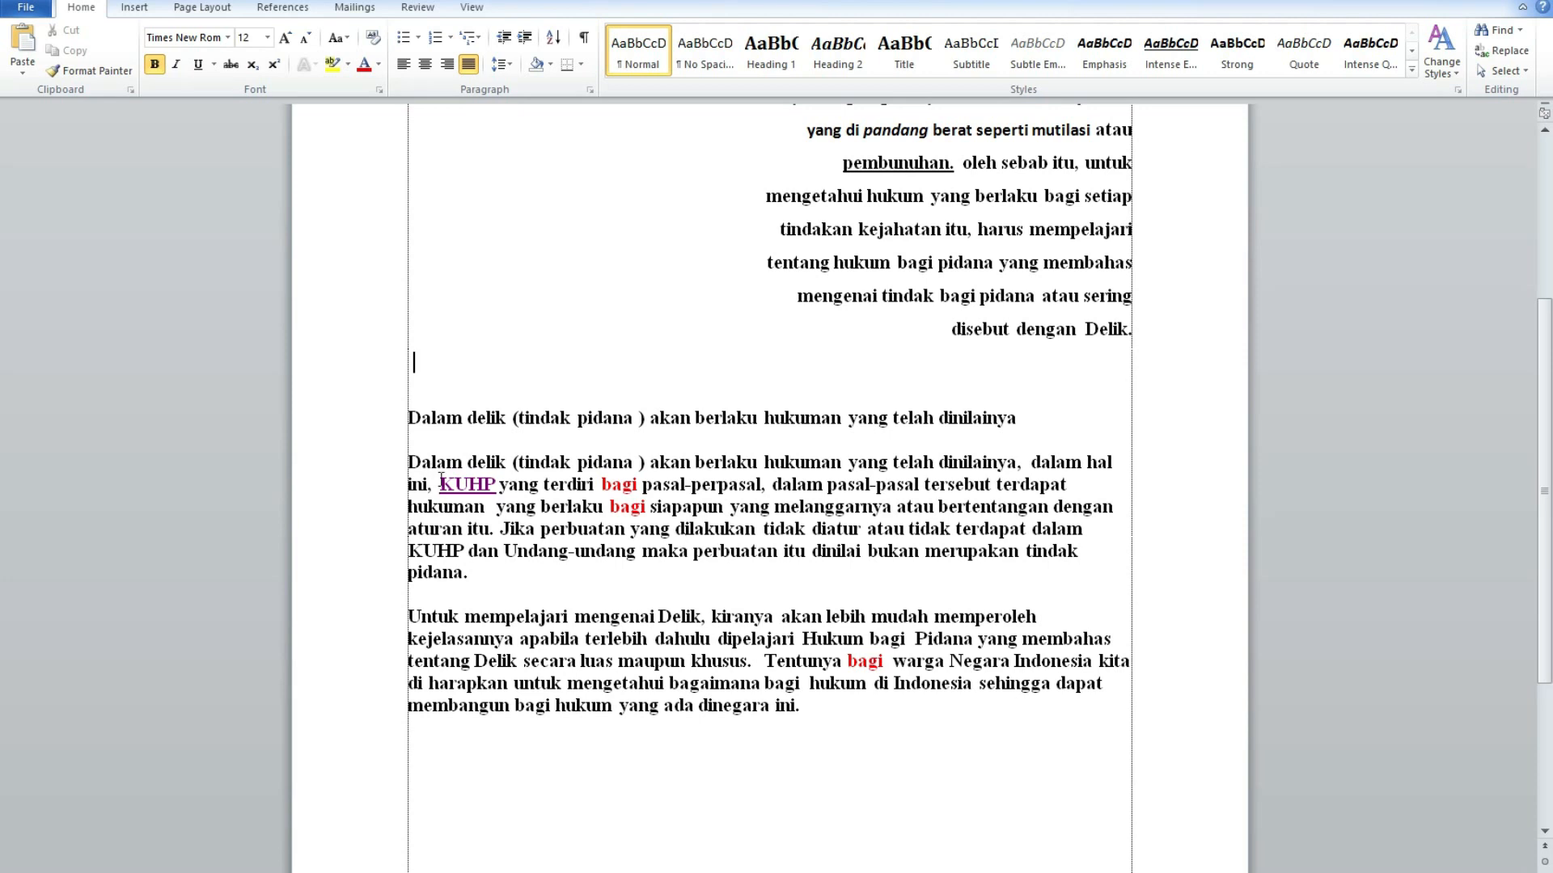
{"action": "scroll", "coordinate": [685, 541], "scroll_direction": "up", "scroll_amount": 2}
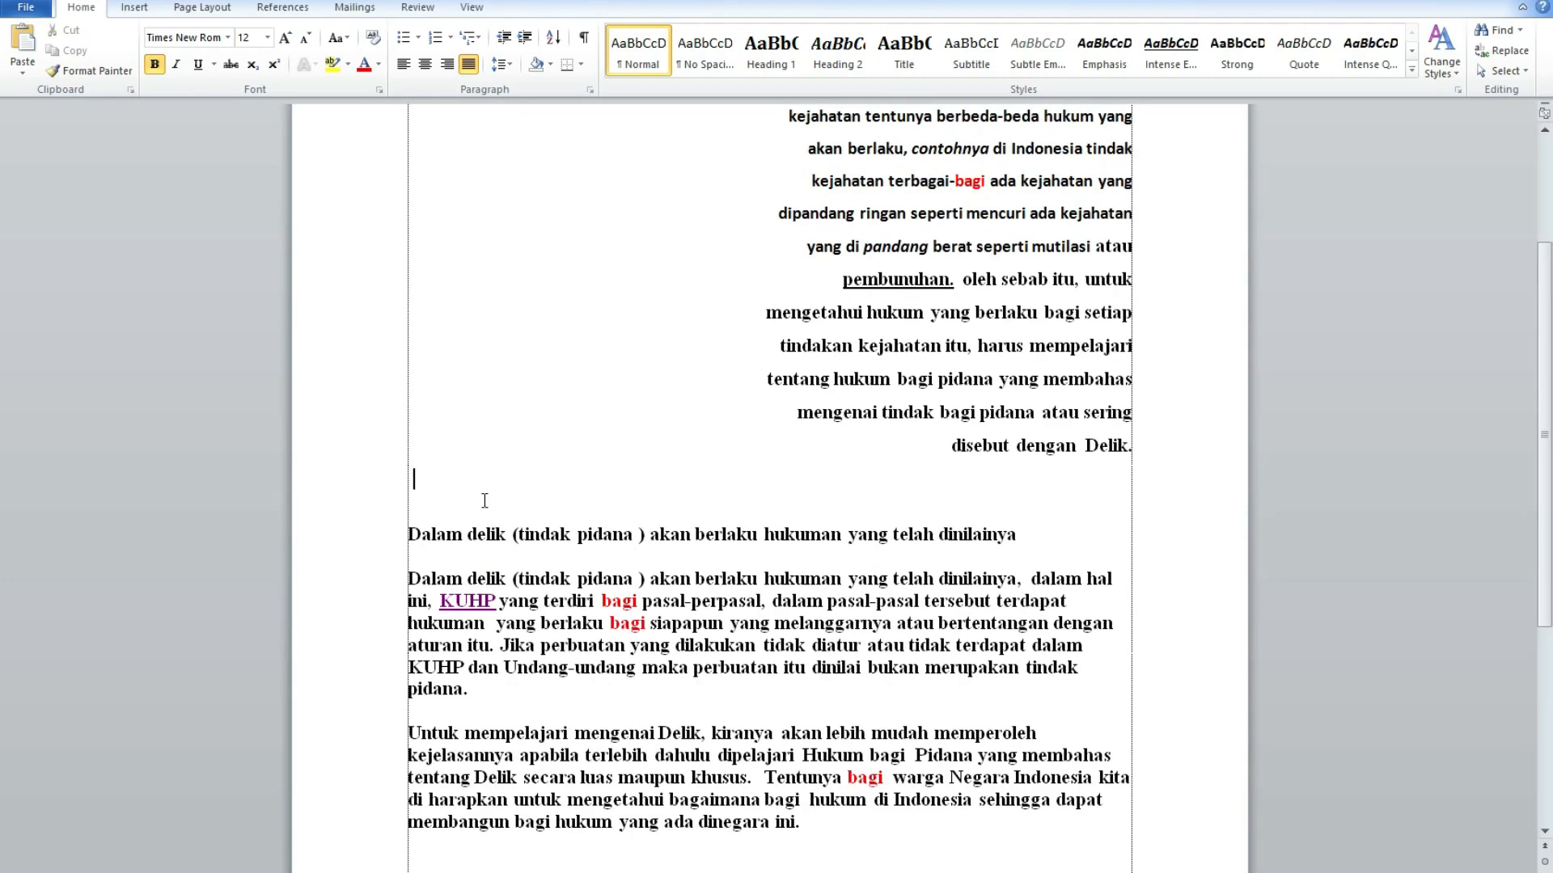
{"action": "scroll", "coordinate": [484, 500], "scroll_direction": "down", "scroll_amount": 3}
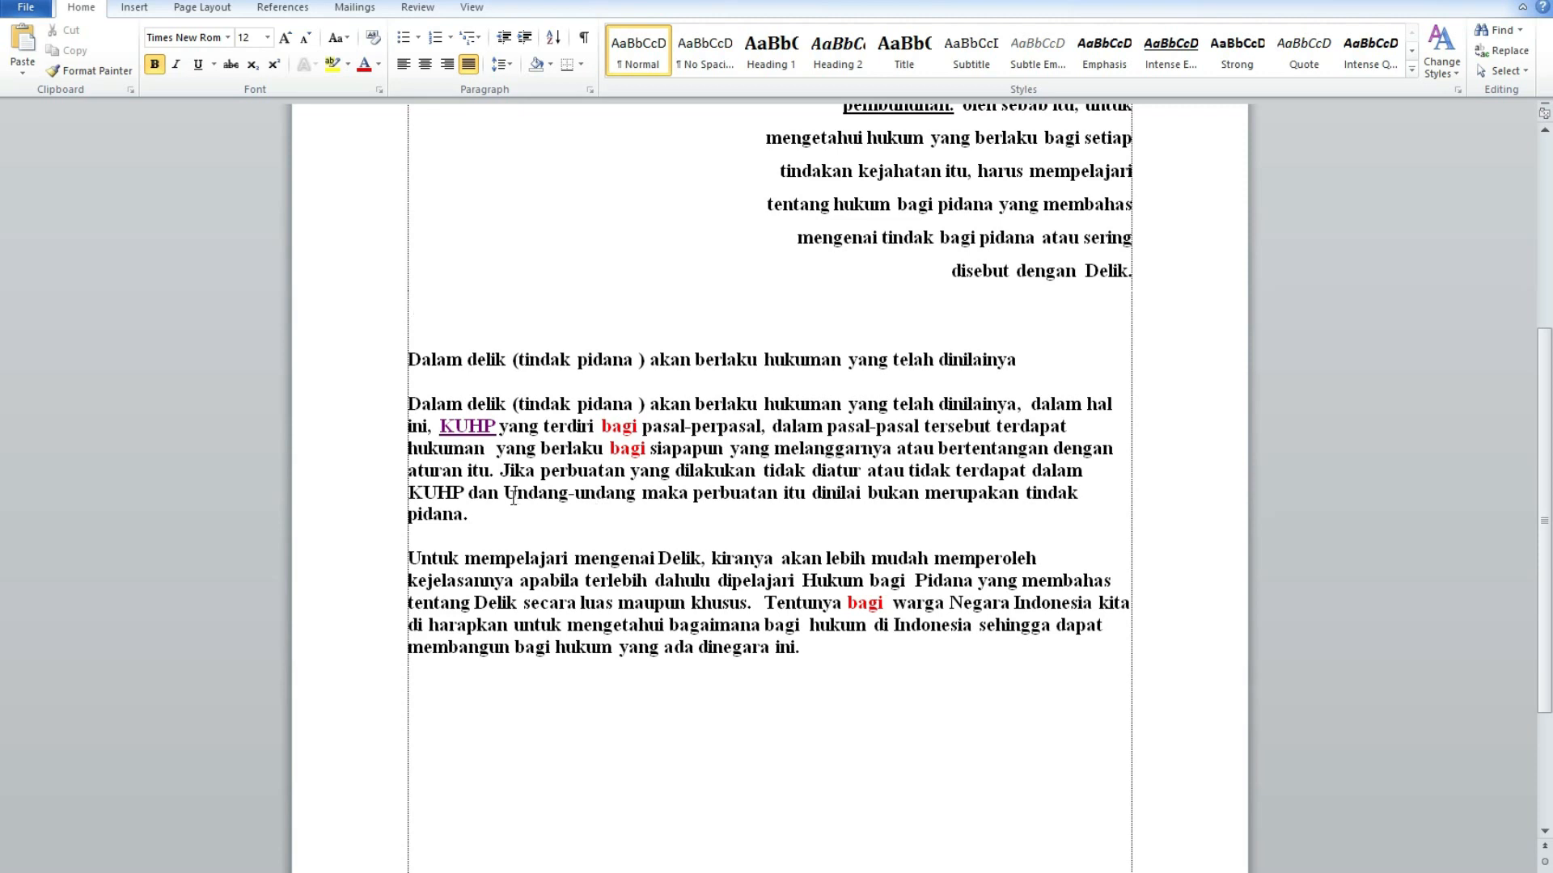
{"action": "left_click_drag", "start_coordinate": [408, 402], "coordinate": [834, 468]}
{"action": "left_click", "coordinate": [642, 413]}
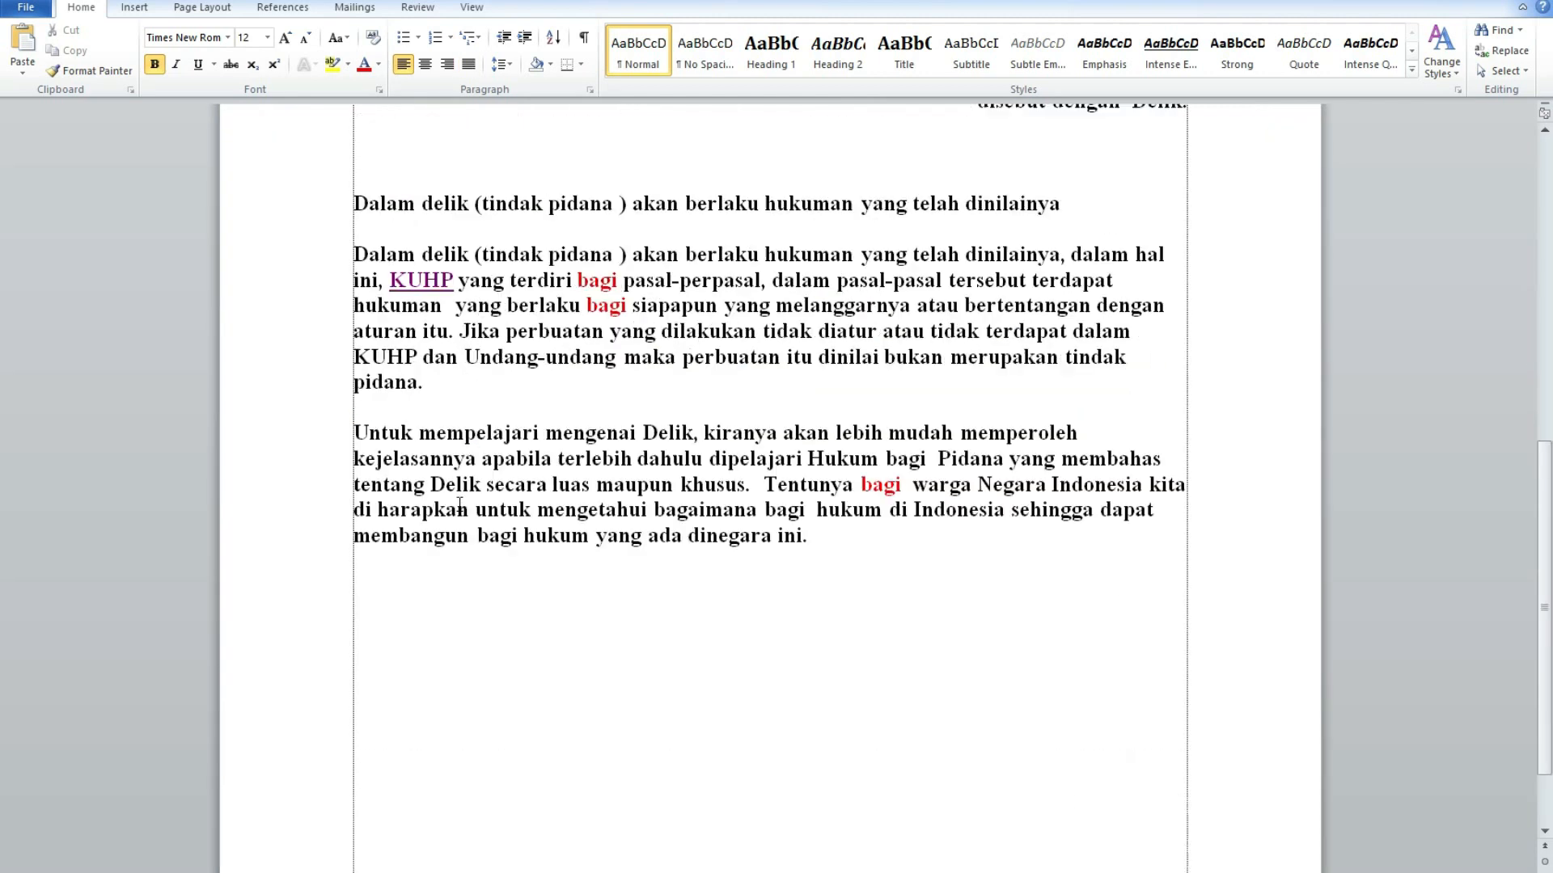
{"action": "scroll", "coordinate": [460, 503], "scroll_direction": "up", "scroll_amount": 1}
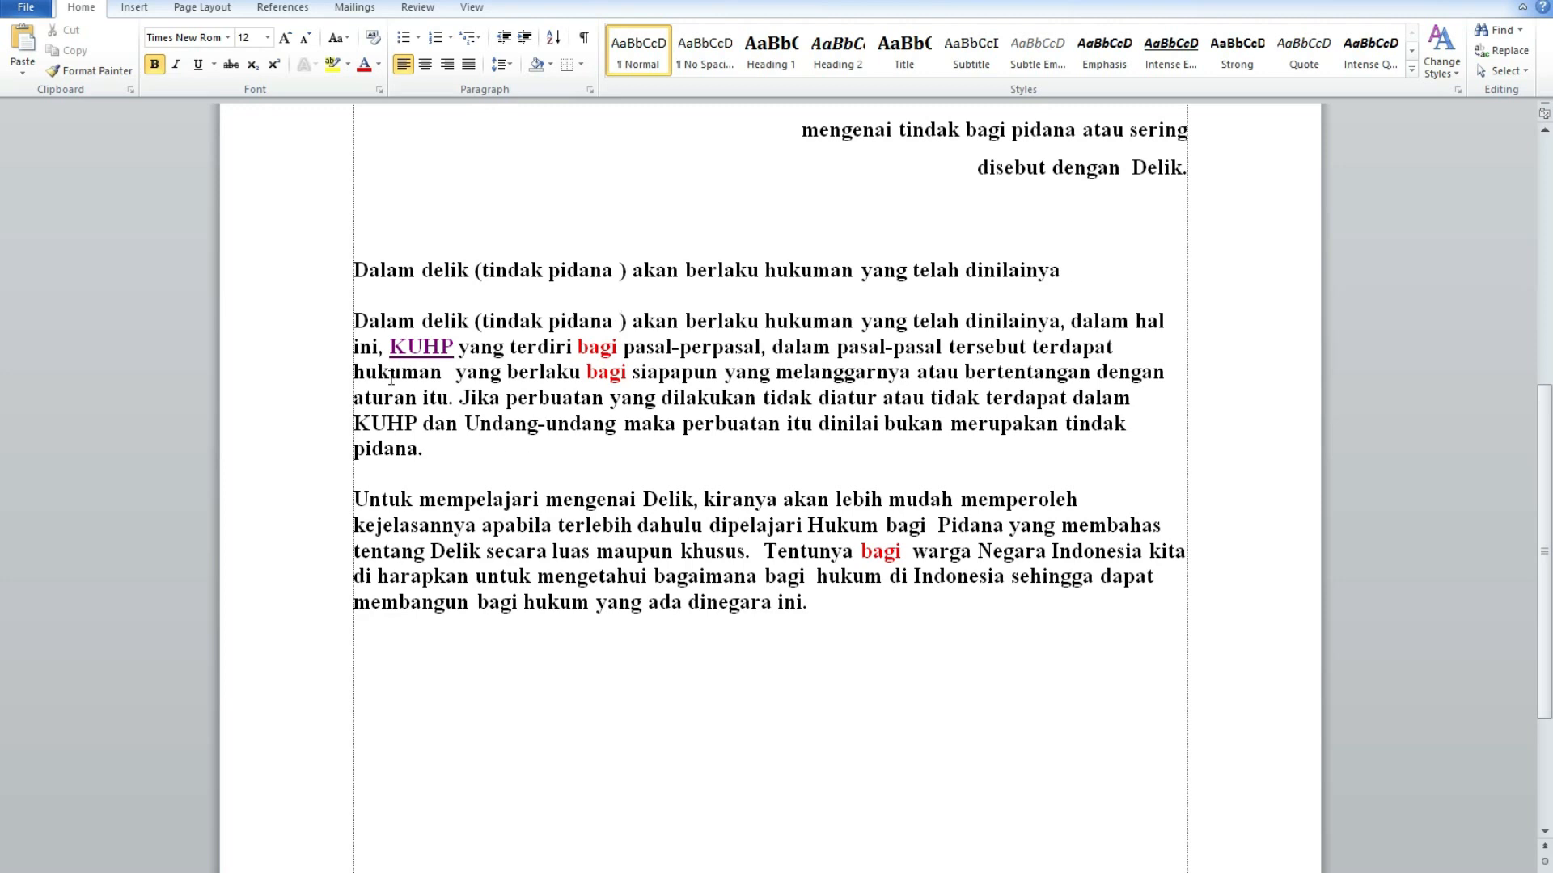
{"action": "left_click_drag", "start_coordinate": [350, 320], "coordinate": [427, 451]}
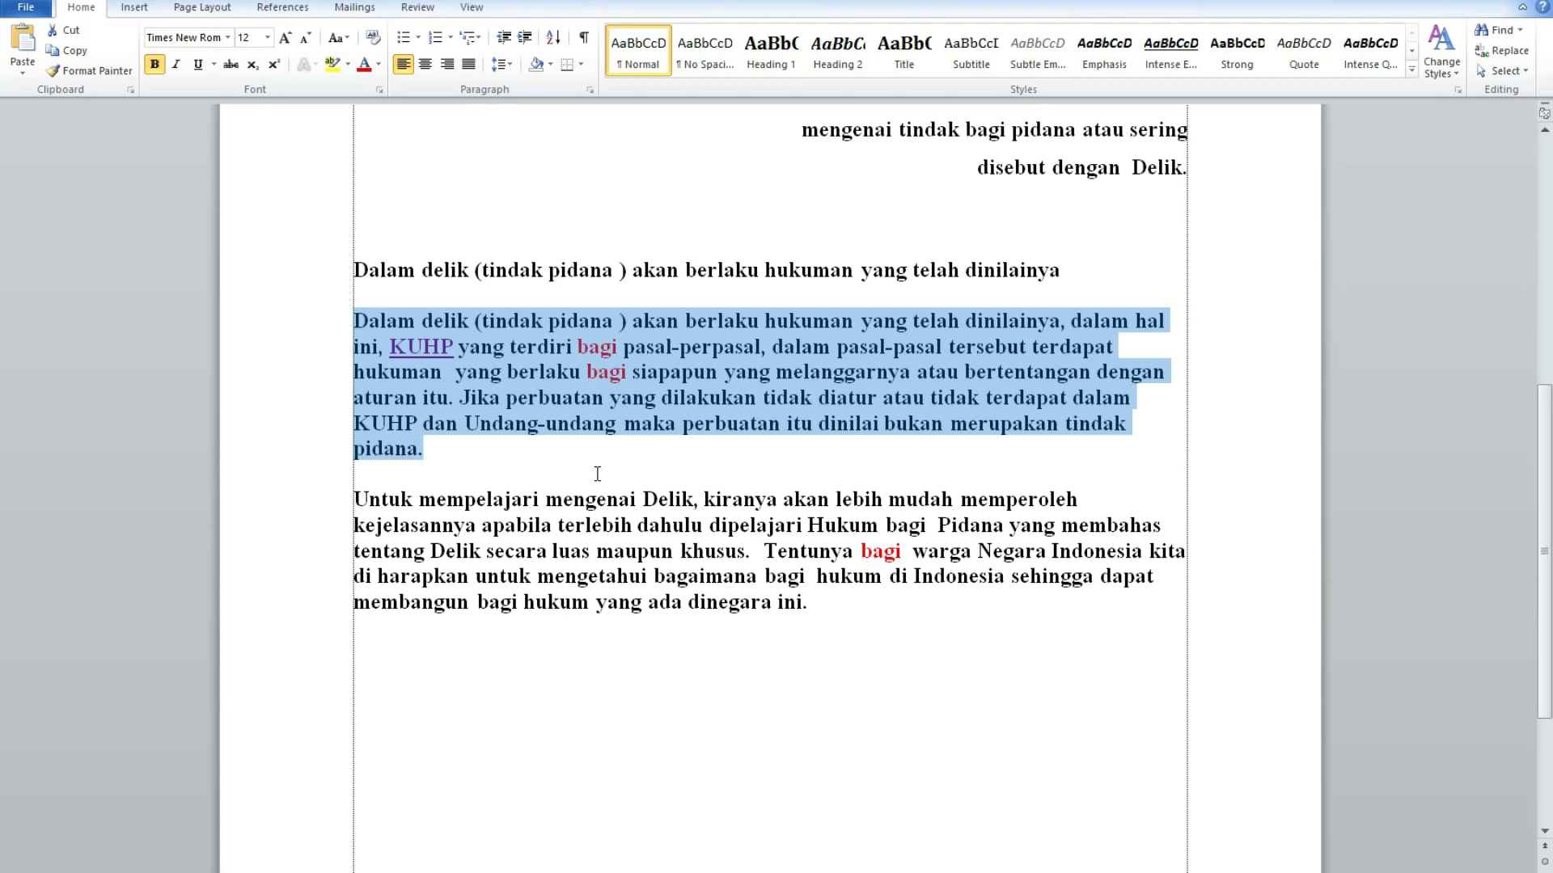
{"action": "key", "text": "ctrl+2"}
Step: Set the full "Dalam delik" paragraph's line spacing to 1.5 lines and finally to single spacing
{"action": "left_click", "coordinate": [358, 272]}
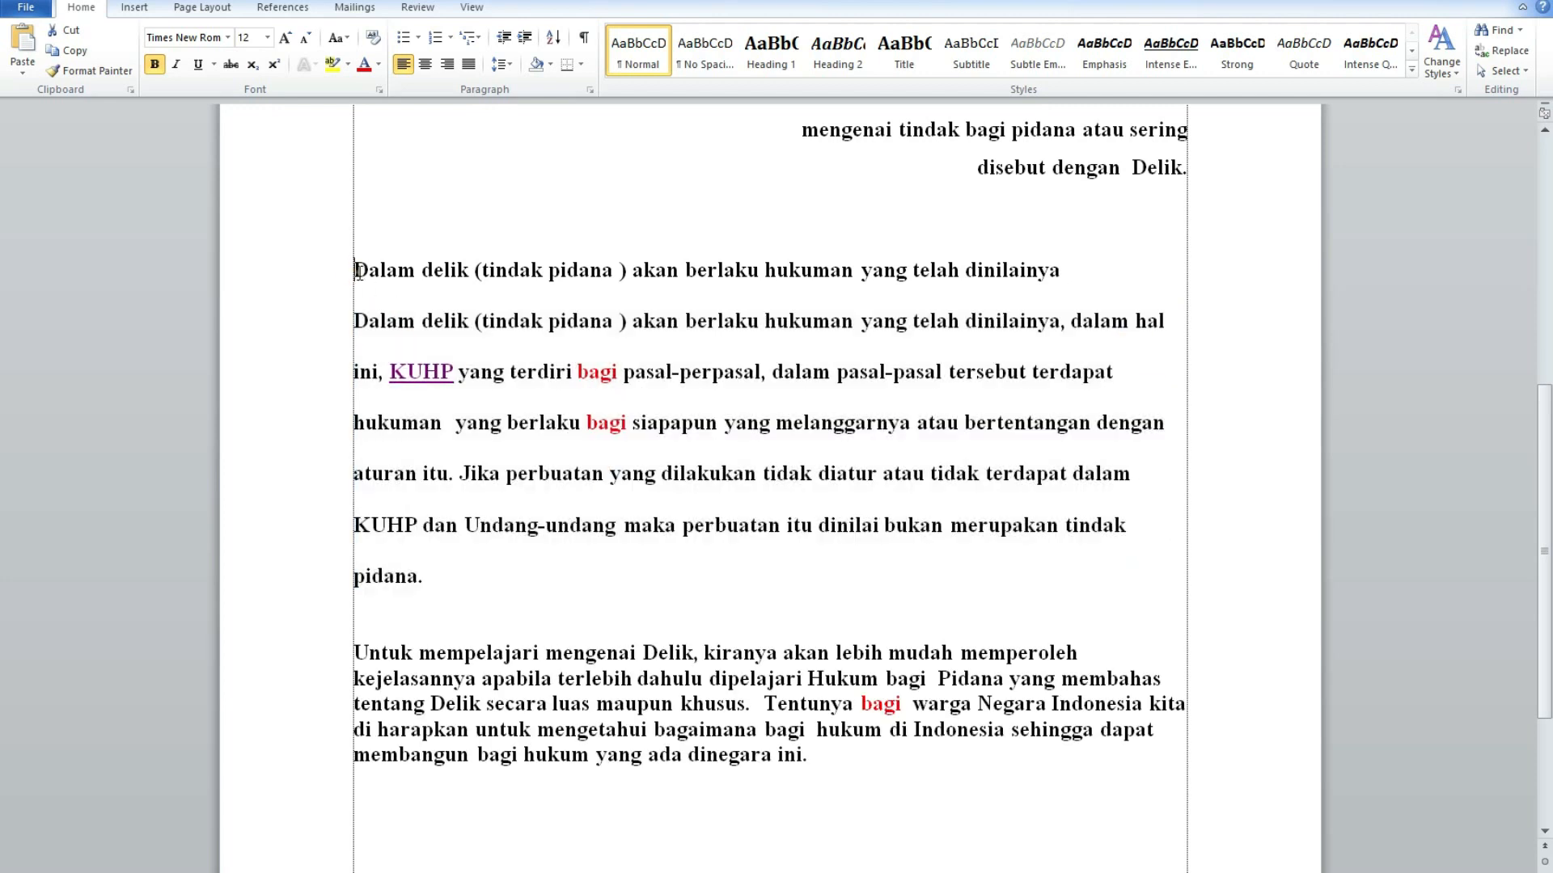
{"action": "left_click_drag", "start_coordinate": [355, 269], "coordinate": [437, 569]}
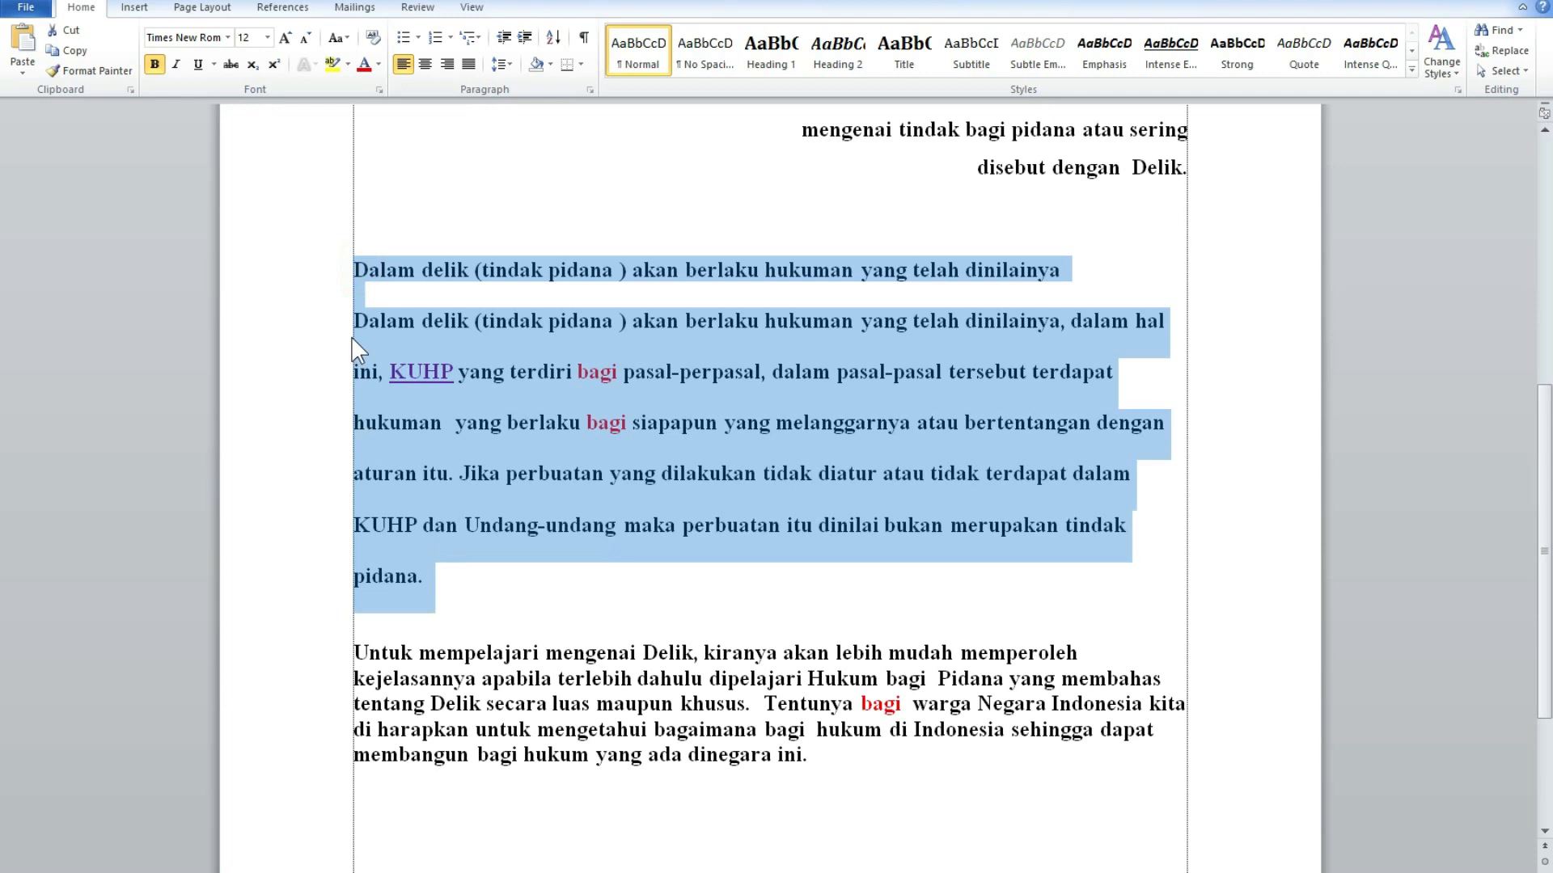
{"action": "left_click", "coordinate": [357, 348]}
{"action": "left_click_drag", "start_coordinate": [357, 338], "coordinate": [571, 622]}
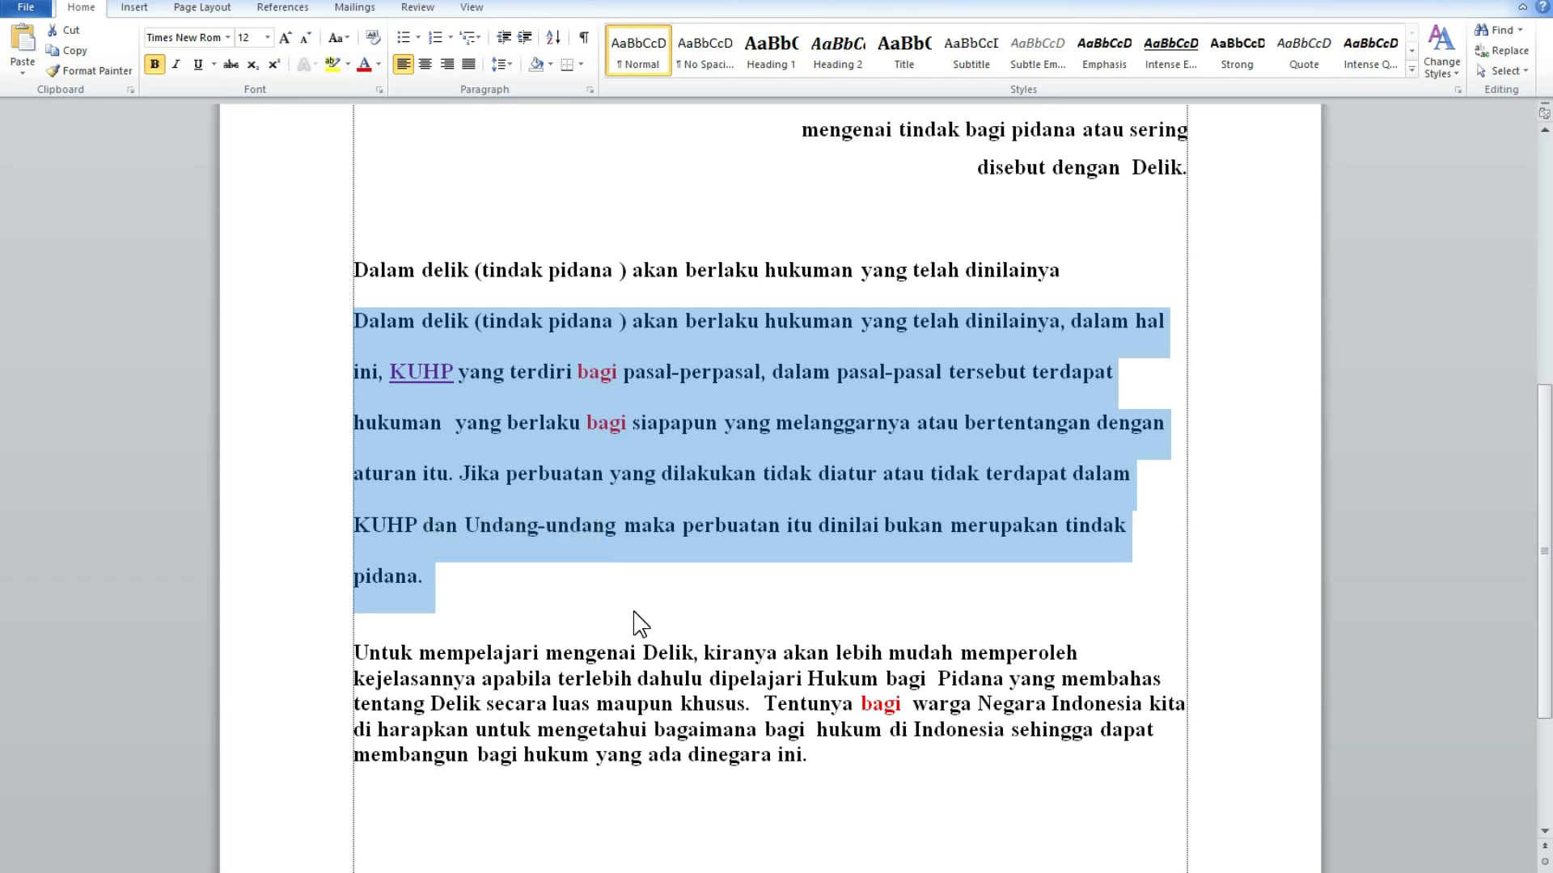
{"action": "key", "text": "ctrl+5"}
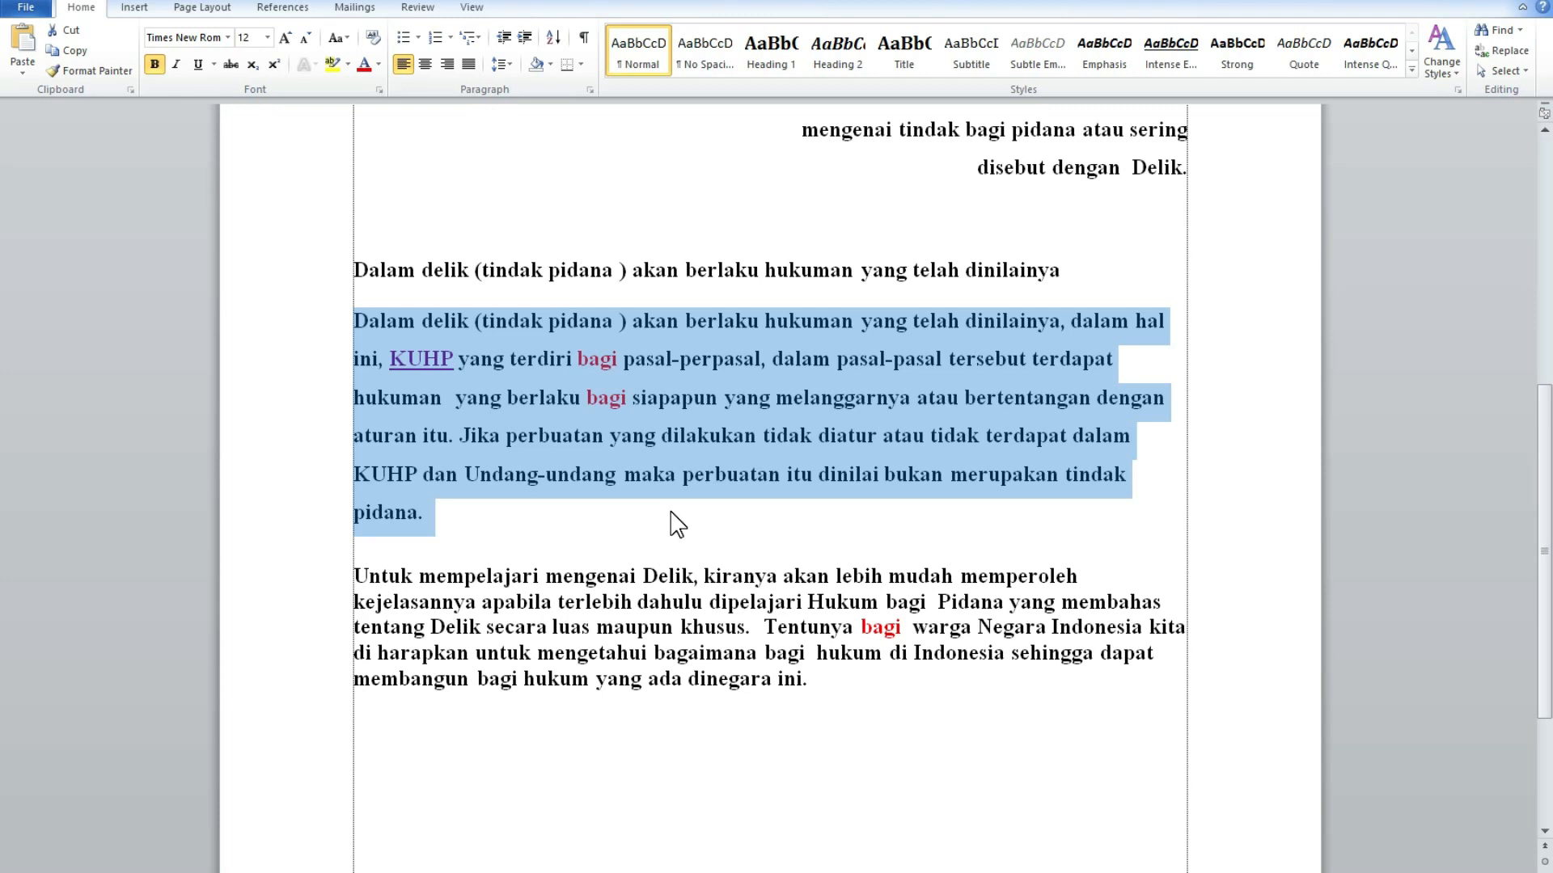
{"action": "key", "text": "ctrl+1"}
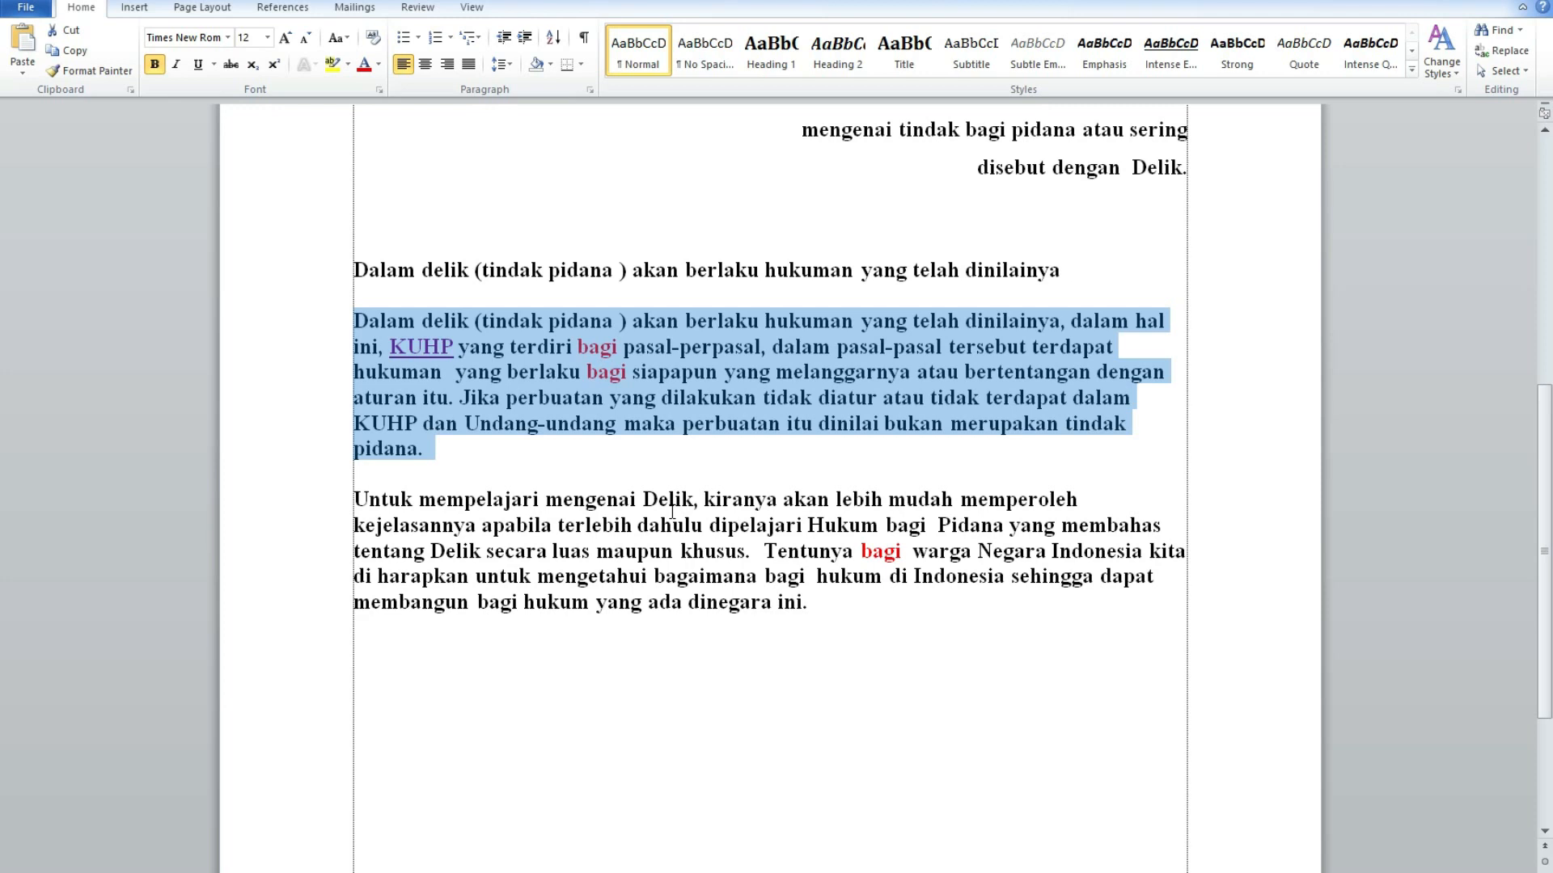